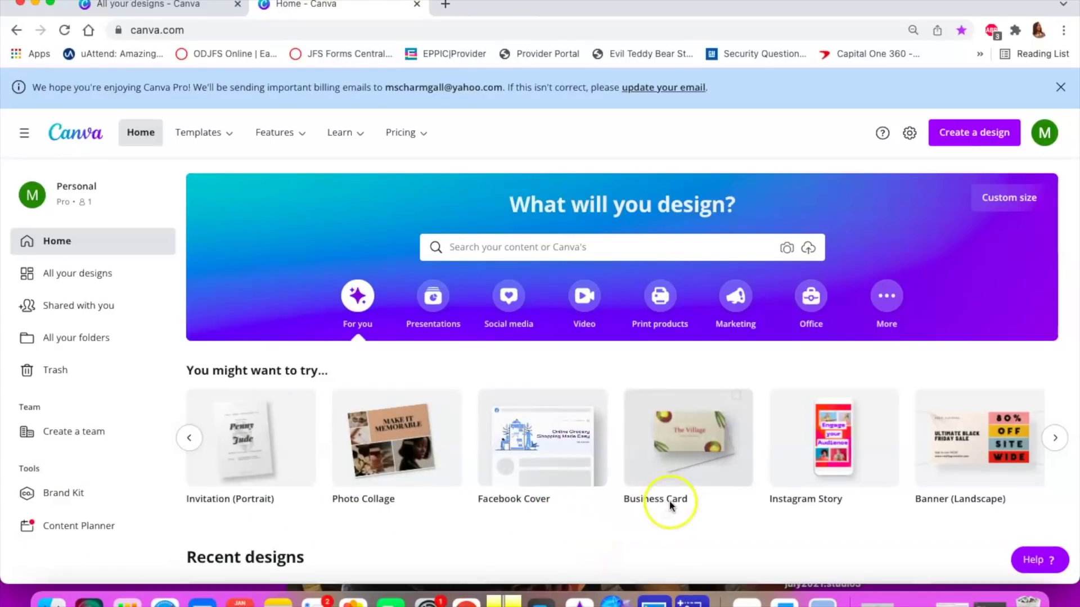
# Look through the suggested design types under "You might want to try..." and return to the earlier suggestions
pyautogui.click(1059, 441)
pyautogui.click(1057, 440)
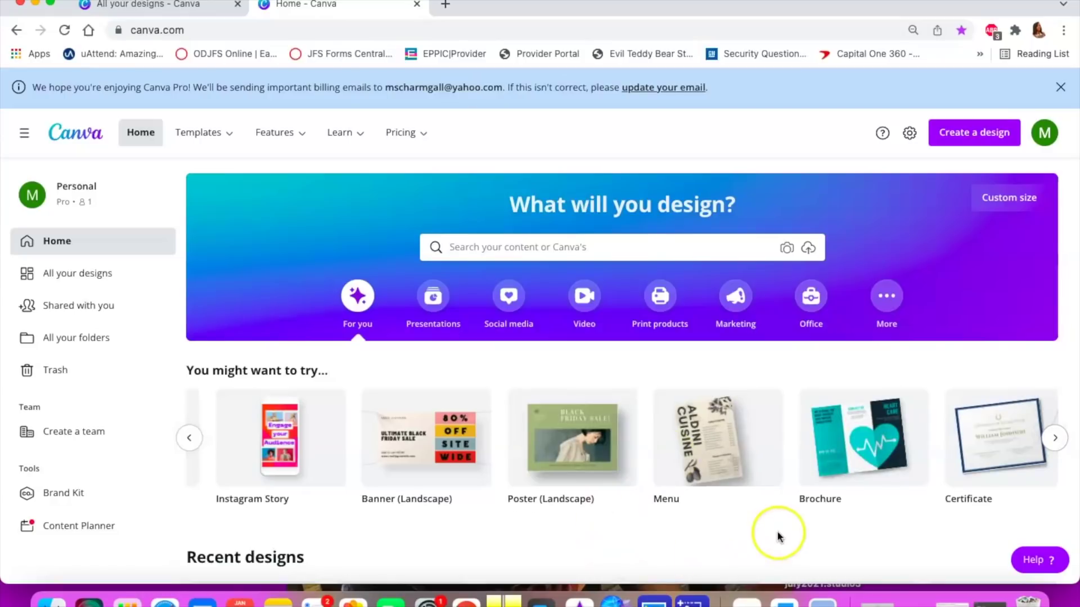
pyautogui.click(1055, 438)
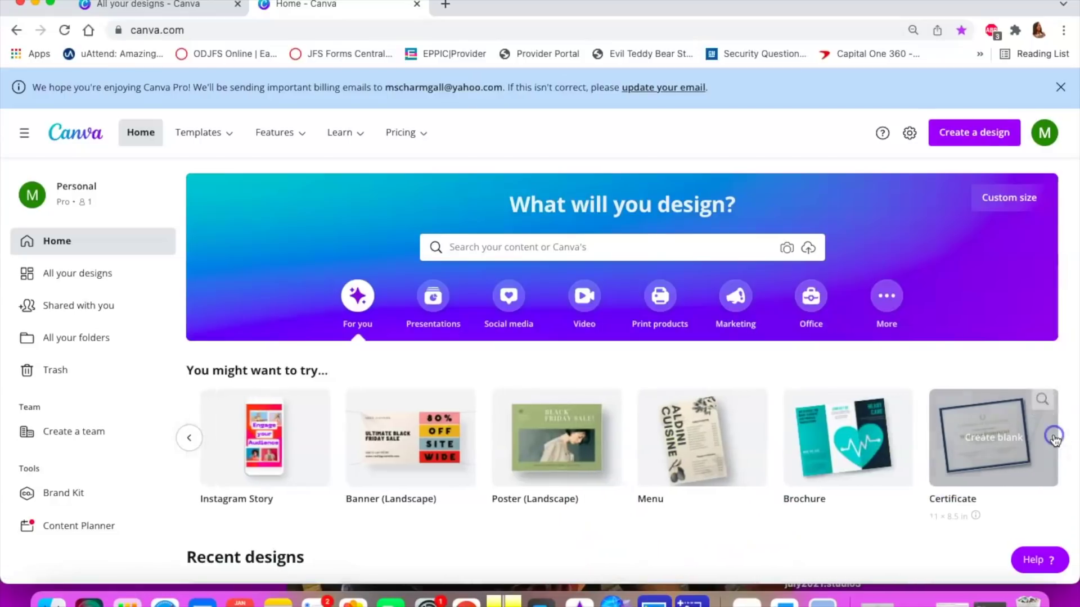
pyautogui.click(189, 439)
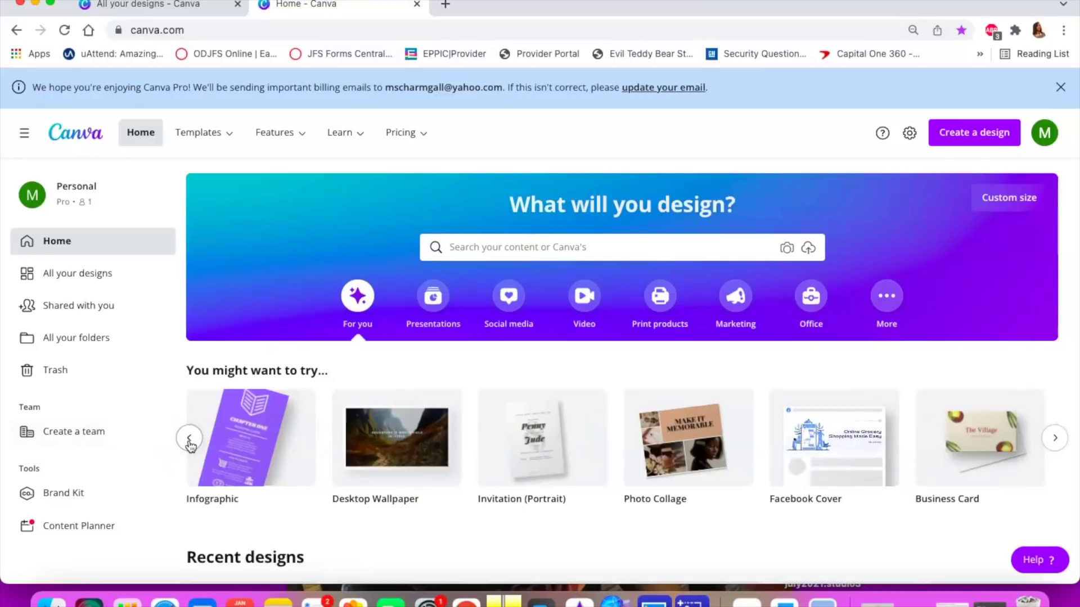
pyautogui.moveTo(198, 132)
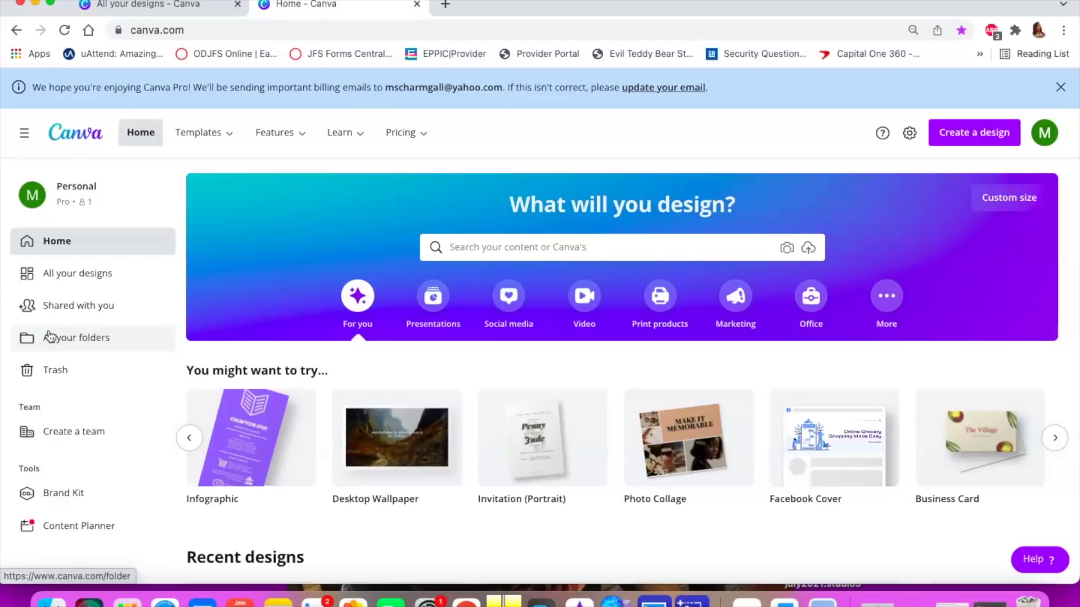
# Look over the recent designs on the home page and the available template categories and features
pyautogui.scroll(-10, 50, 336)
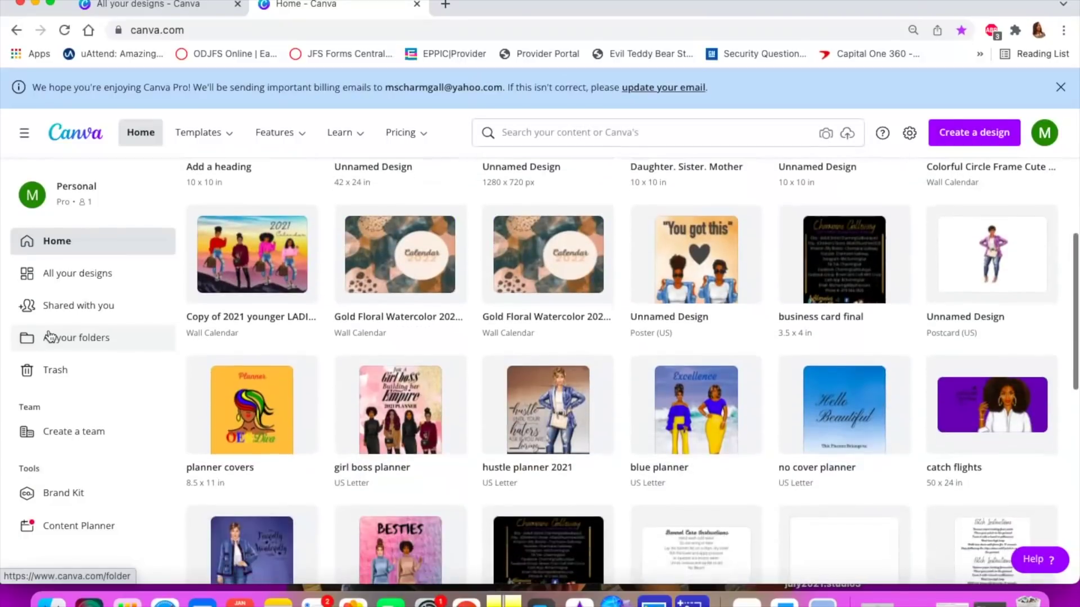
pyautogui.scroll(6, 49, 337)
pyautogui.scroll(3, 49, 337)
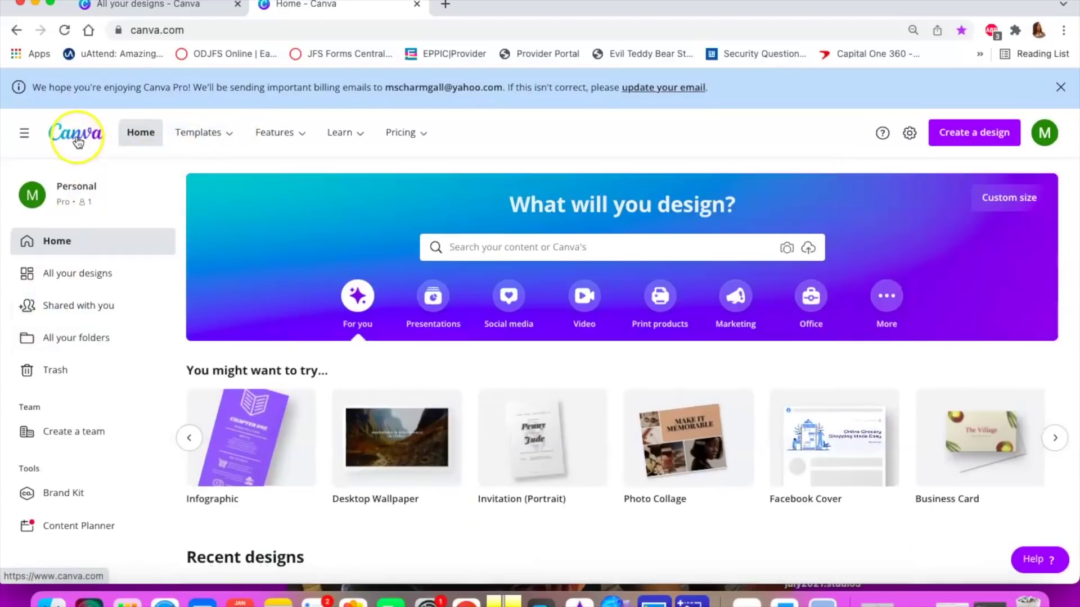
pyautogui.scroll(-15, 216, 224)
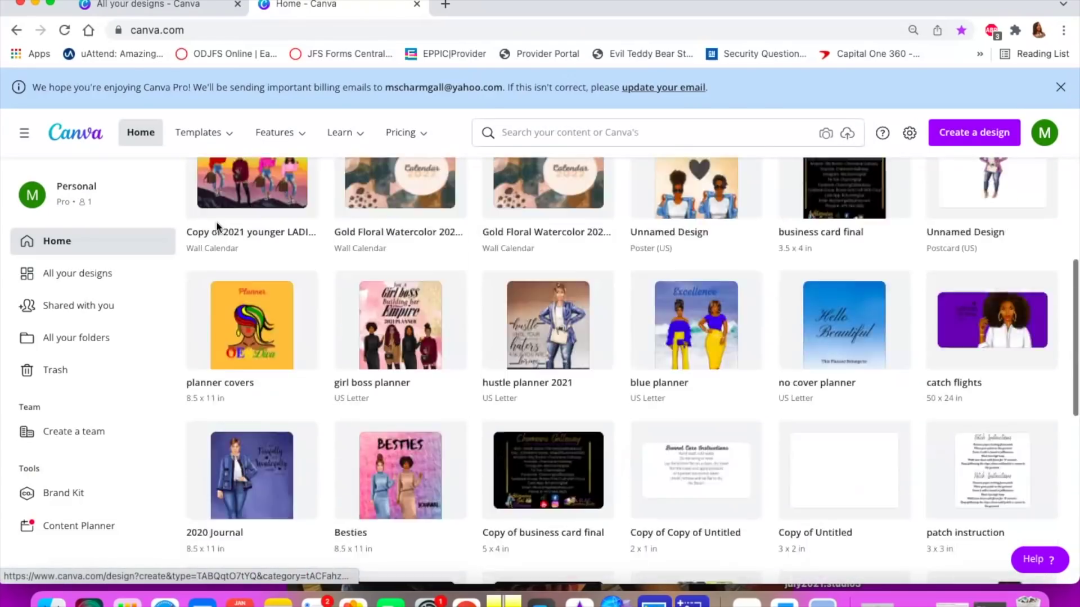
pyautogui.scroll(15, 34, 402)
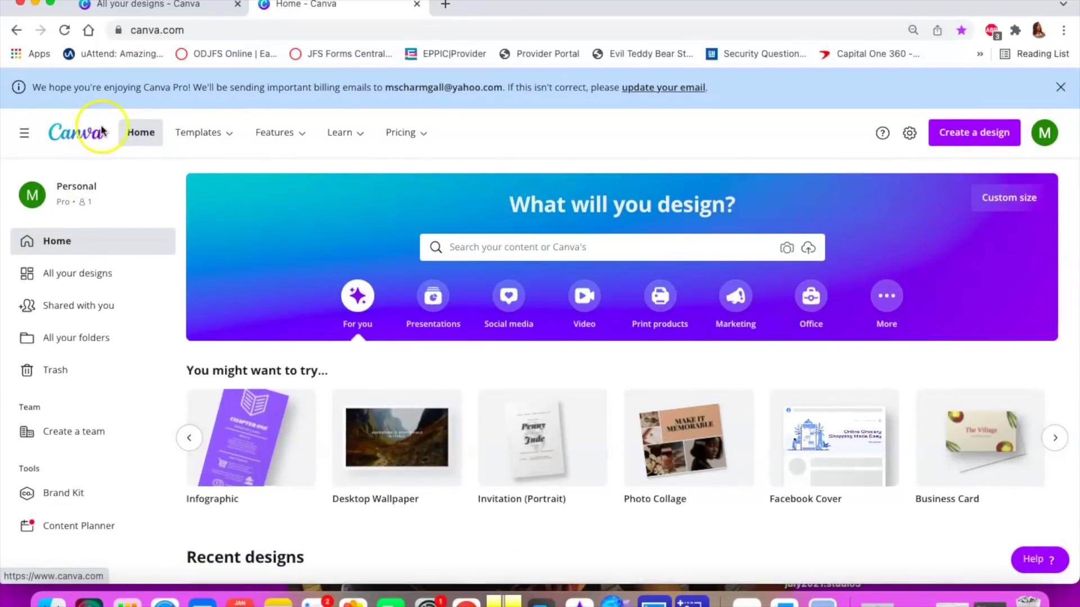
pyautogui.moveTo(427, 140)
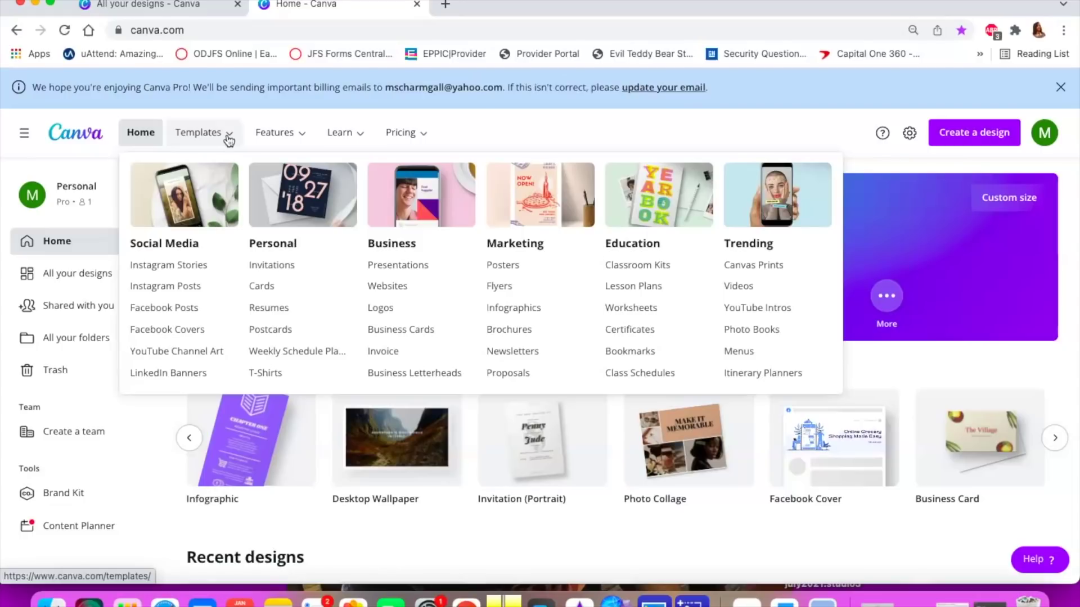
pyautogui.click(275, 135)
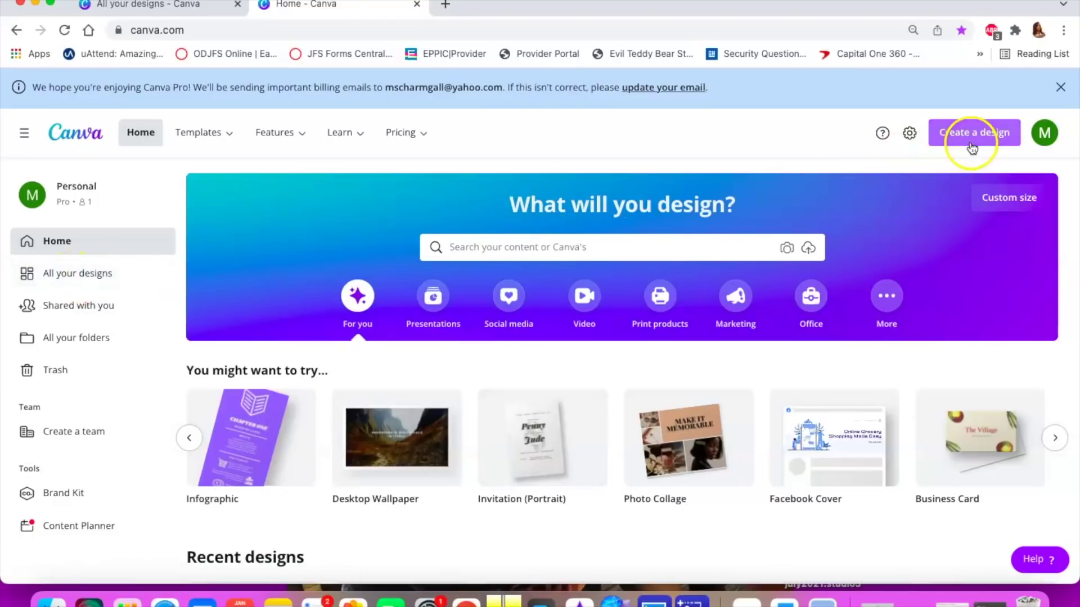
# Create a blank custom-size design using the recent 10 x 10 in size
pyautogui.click(1004, 205)
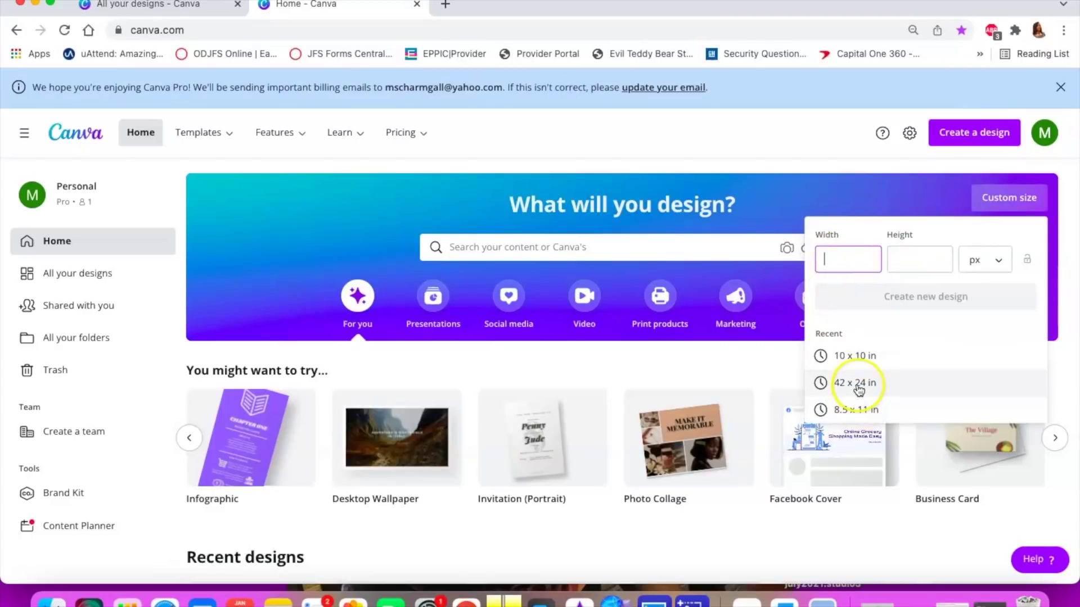
pyautogui.scroll(-1, 858, 388)
pyautogui.scroll(1, 859, 390)
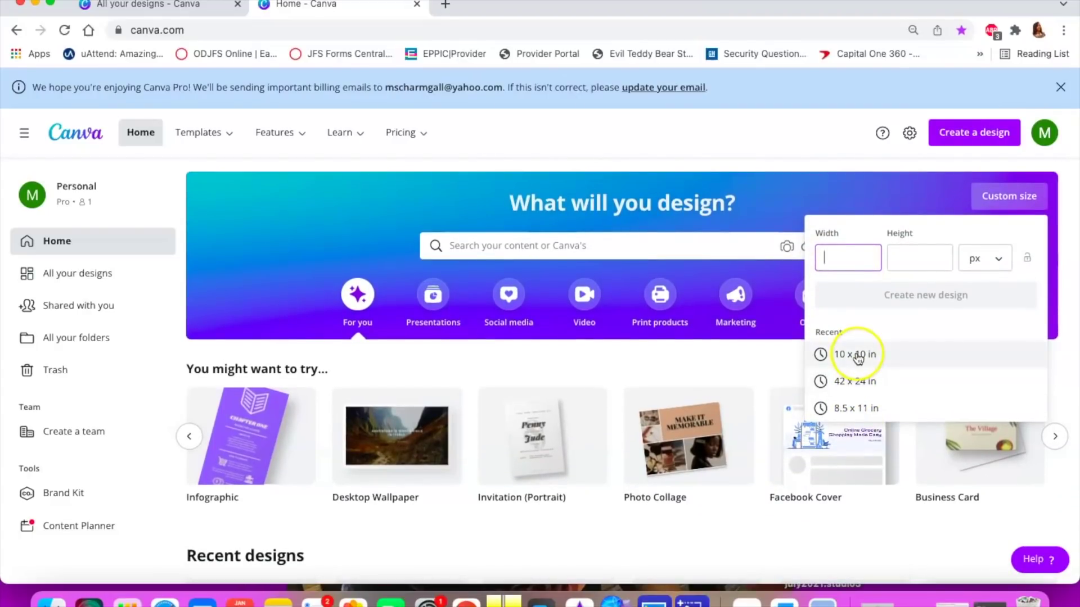
pyautogui.click(856, 354)
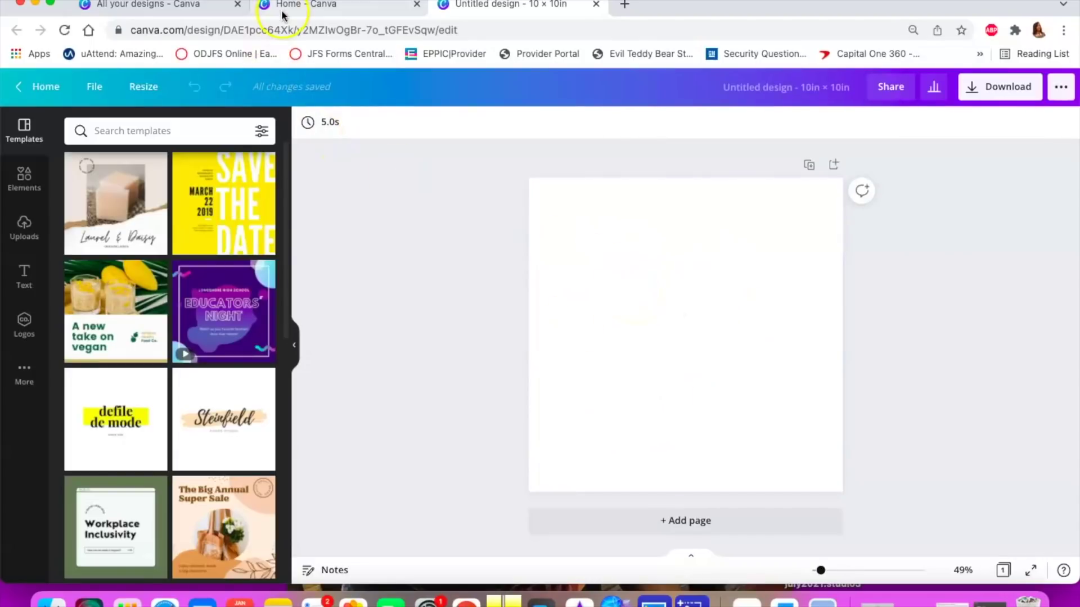
# Go back to the home page and browse wall calendar templates using the recent search "calender"
pyautogui.click(336, 8)
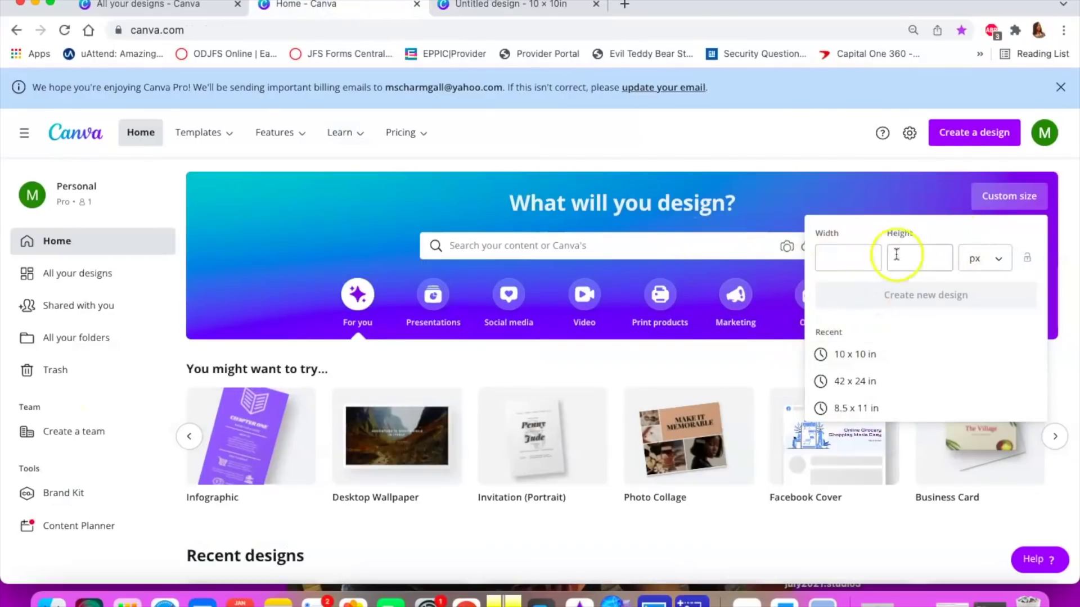
pyautogui.click(696, 242)
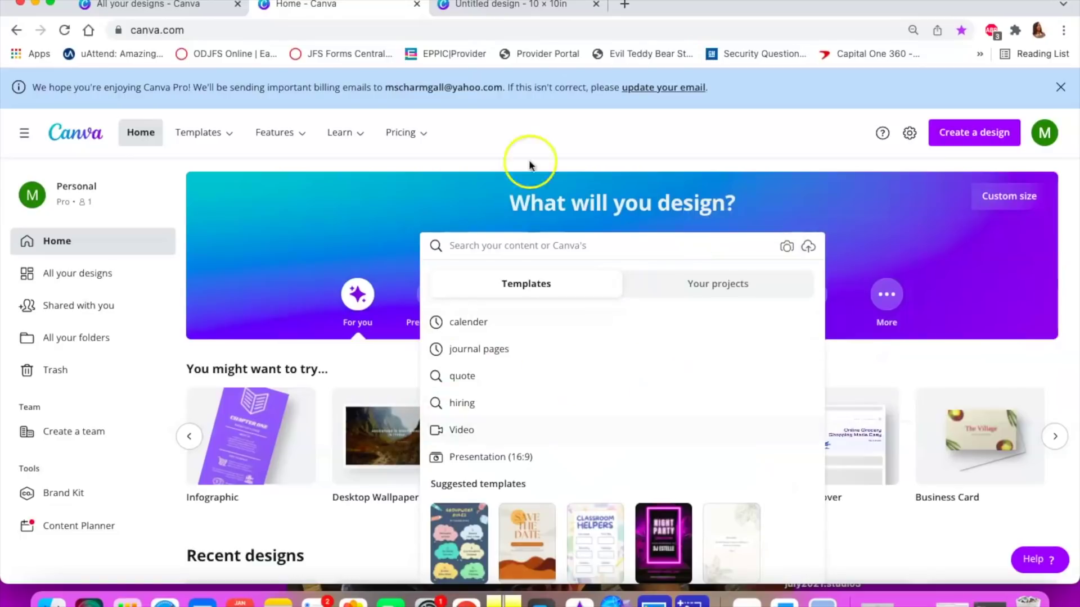
pyautogui.click(481, 324)
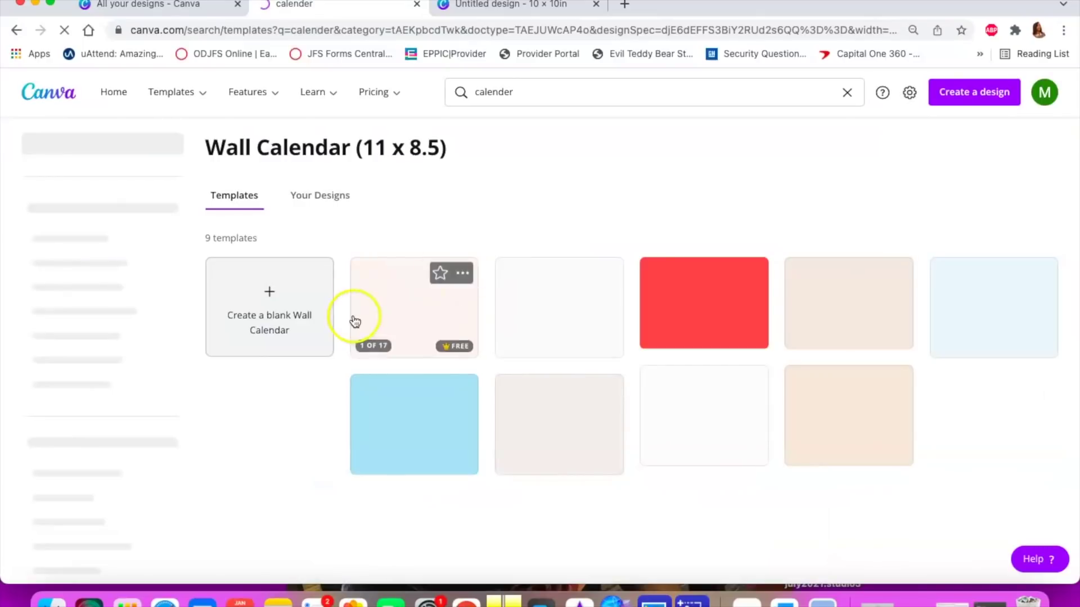
pyautogui.scroll(-2, 450, 348)
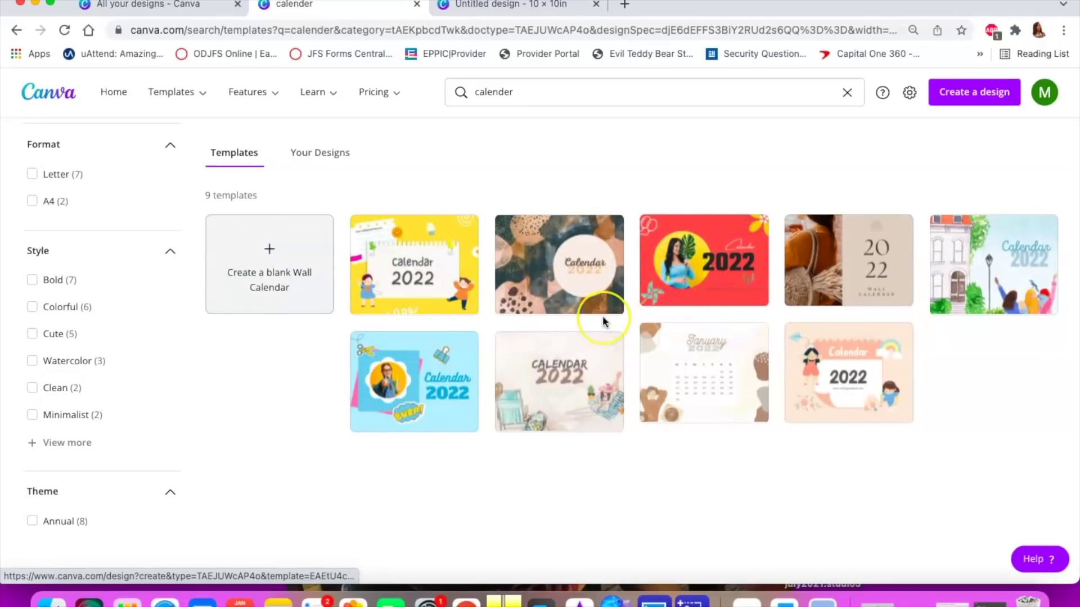
pyautogui.scroll(1, 602, 315)
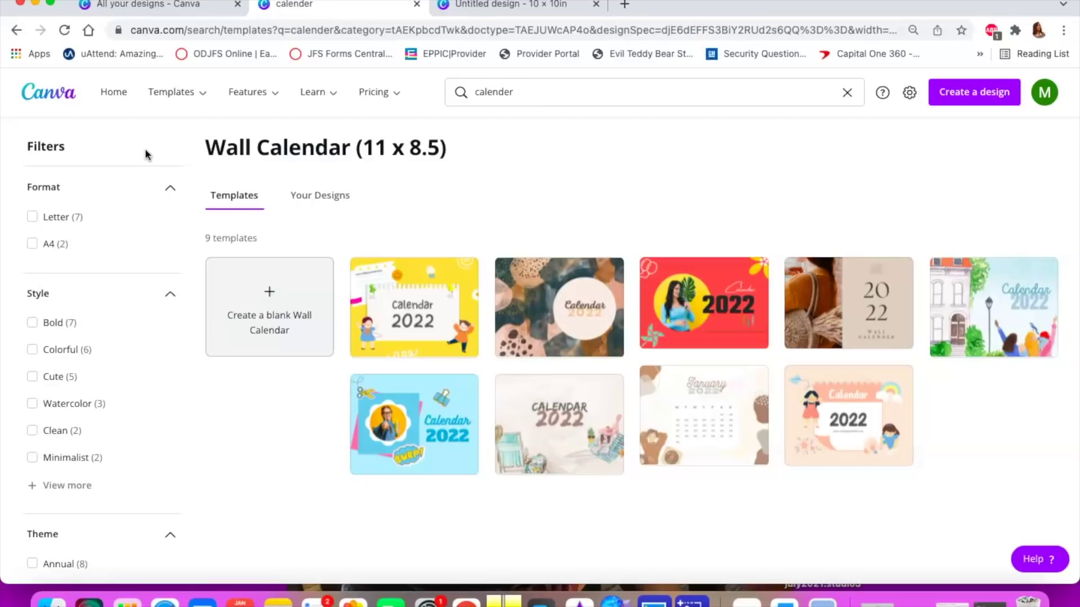
# Return to the home page and look through the whole collection of recent designs, from planners and calendars to journals and bags
pyautogui.click(15, 30)
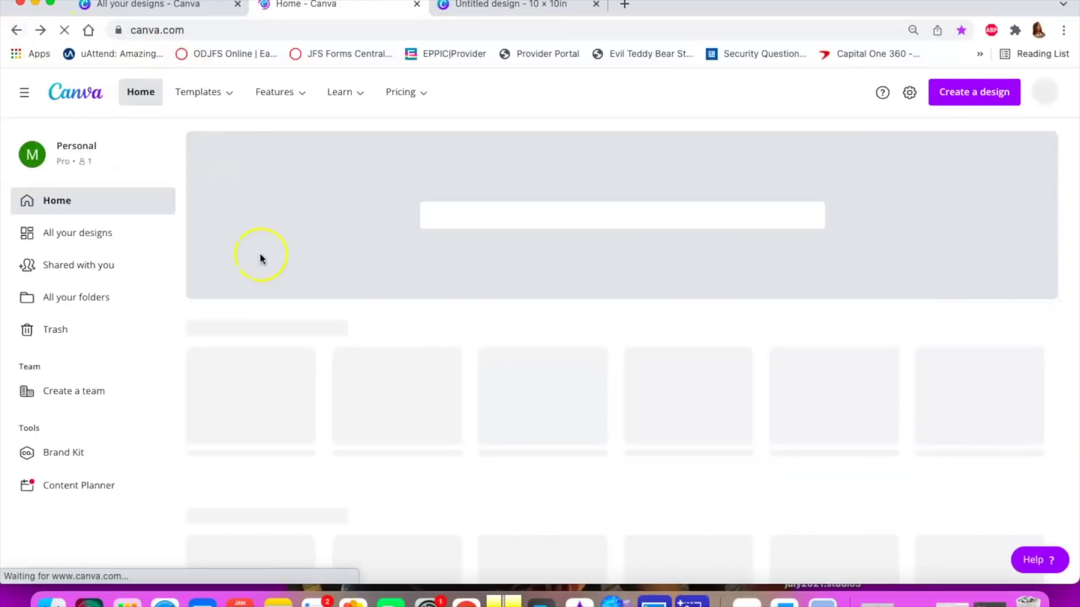
pyautogui.scroll(-3, 400, 404)
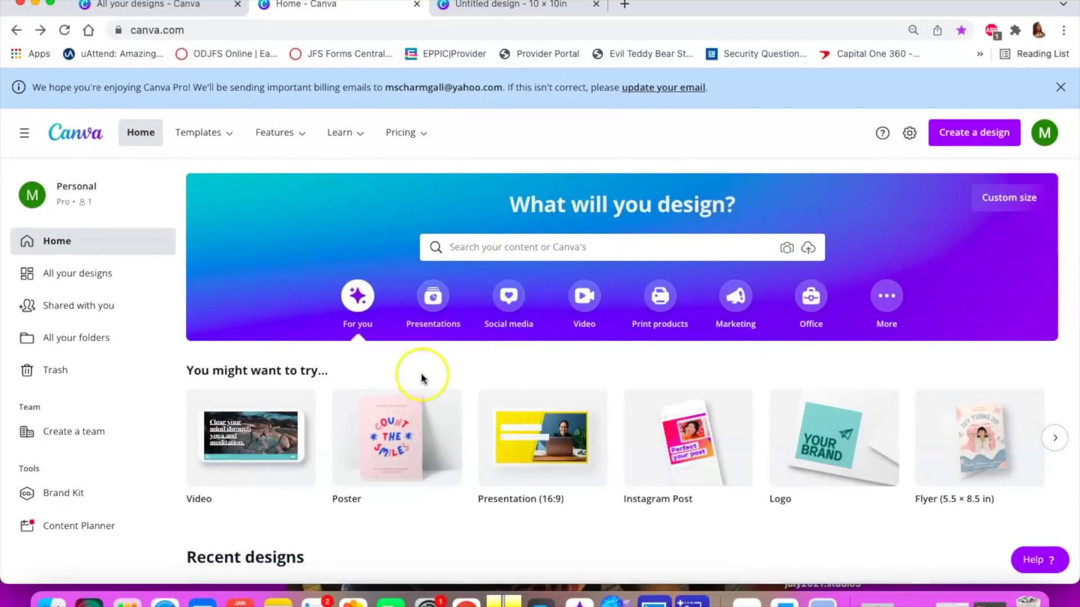
pyautogui.scroll(-1, 422, 376)
pyautogui.scroll(-1, 421, 372)
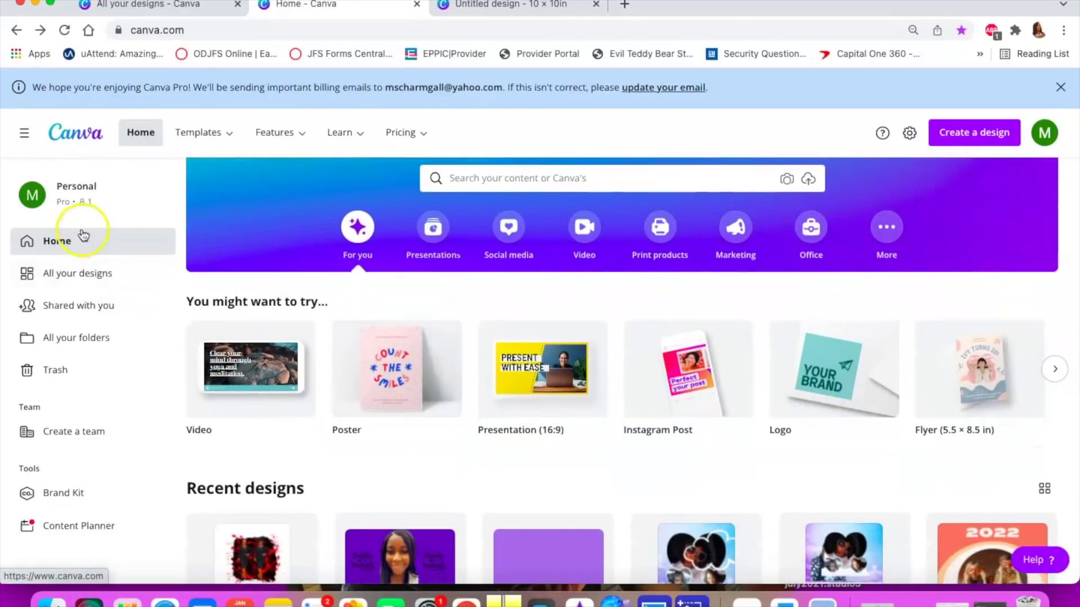
pyautogui.scroll(-2, 111, 422)
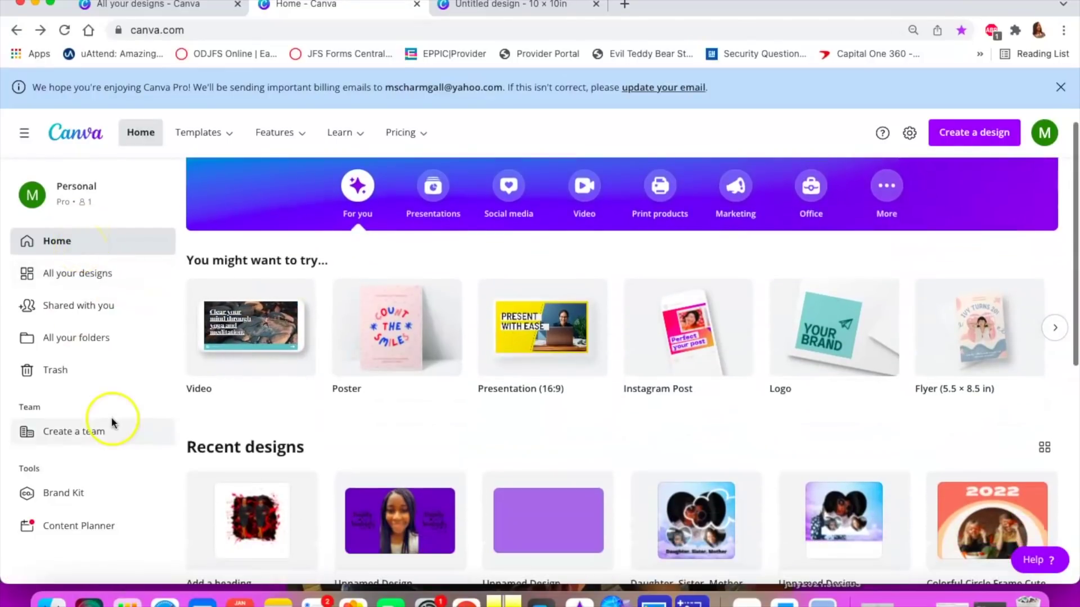
pyautogui.scroll(-5, 222, 421)
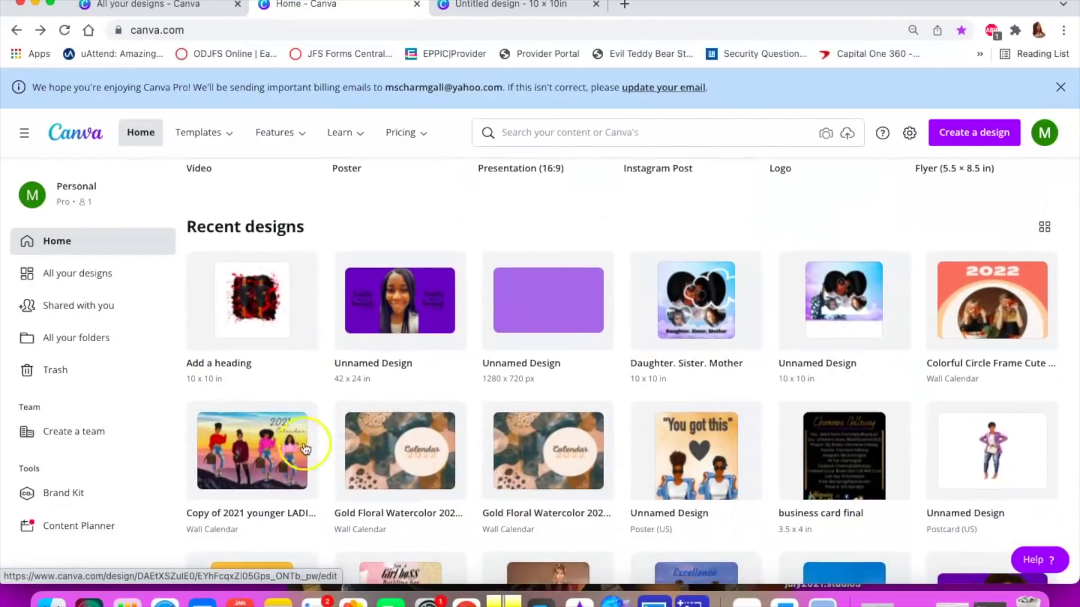
pyautogui.scroll(-2, 269, 450)
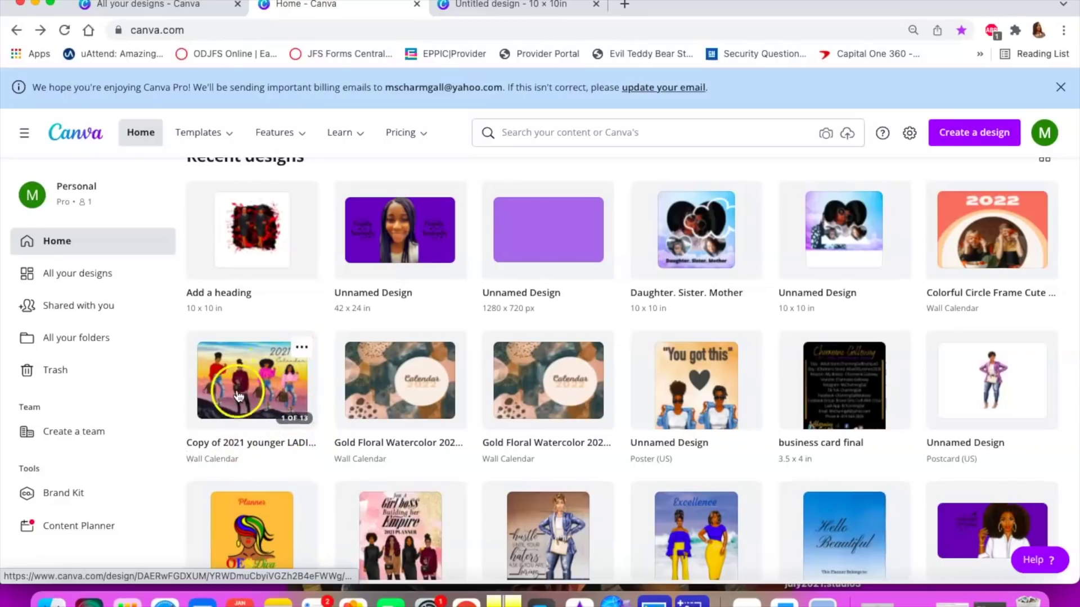
pyautogui.scroll(-3, 675, 382)
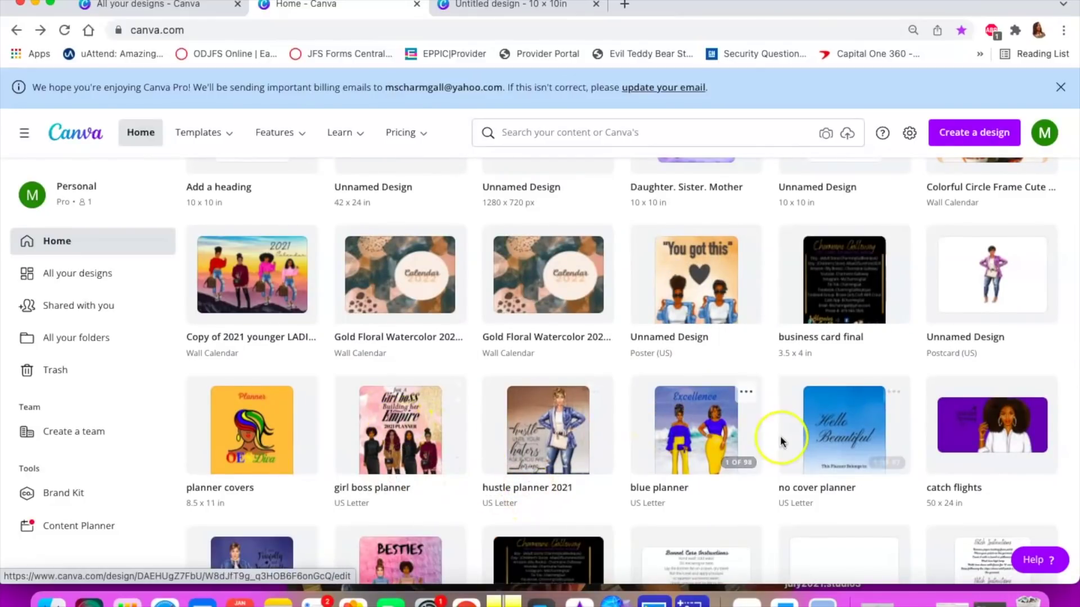
pyautogui.scroll(-5, 782, 441)
pyautogui.scroll(-3, 781, 441)
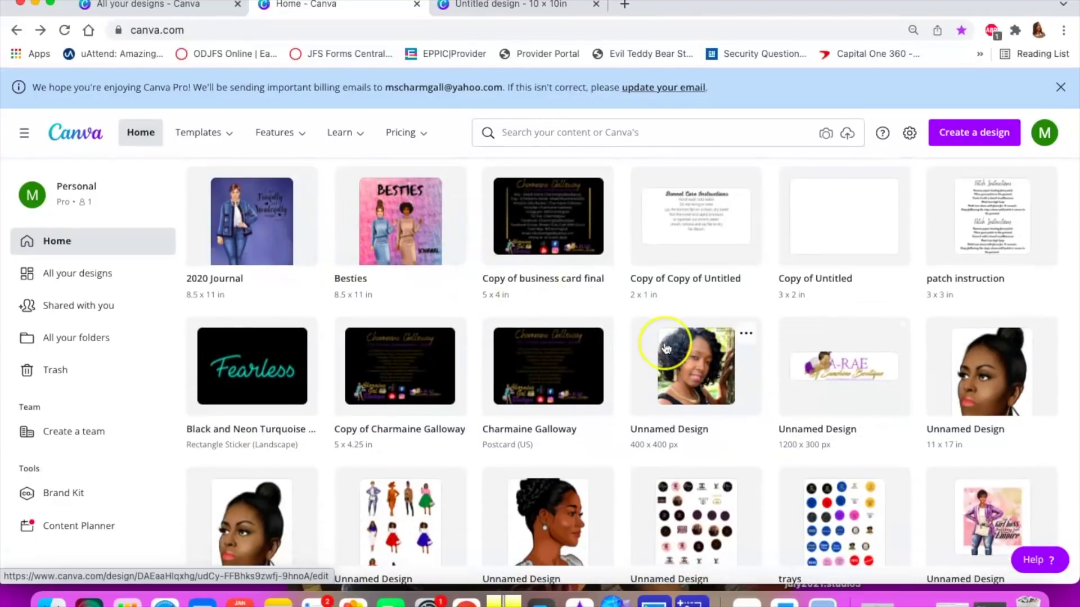
pyautogui.scroll(-3, 667, 352)
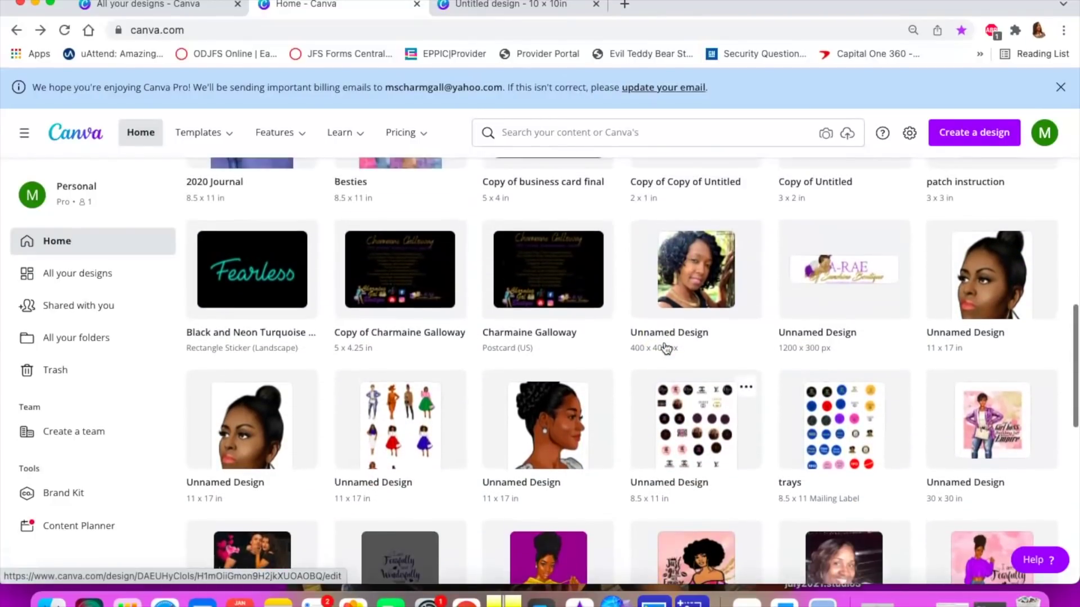
pyautogui.scroll(-6, 666, 349)
pyautogui.click(734, 363)
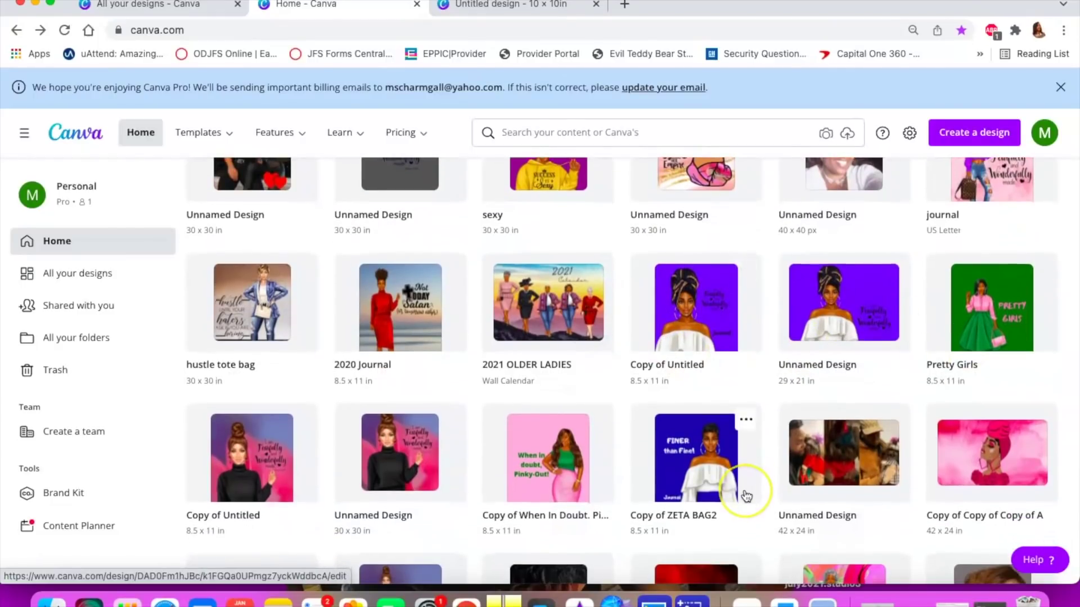
pyautogui.scroll(-5, 742, 492)
pyautogui.scroll(-5, 746, 495)
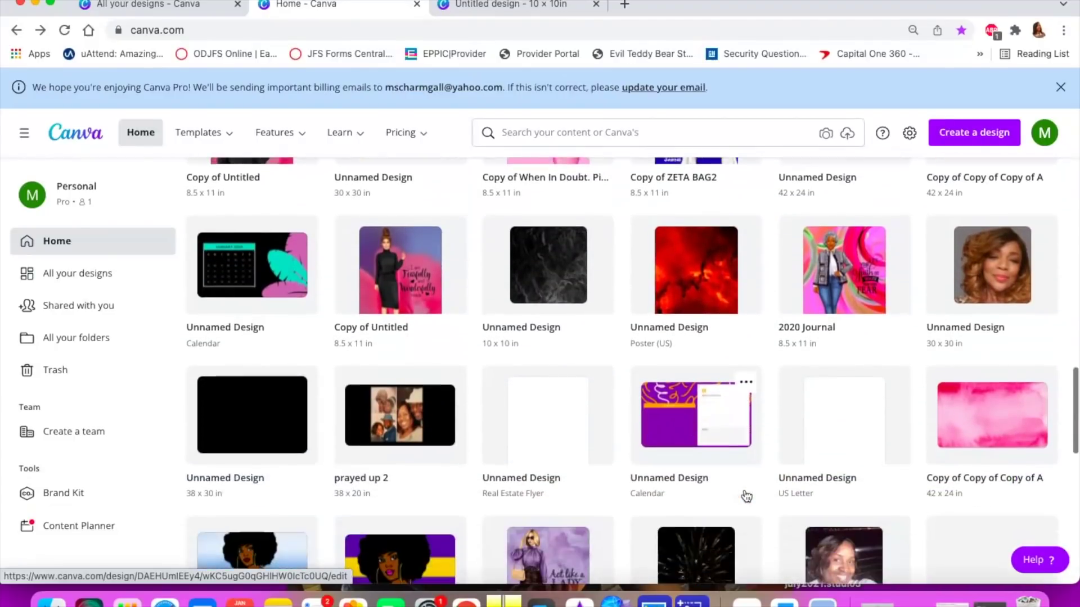
pyautogui.scroll(-6, 746, 497)
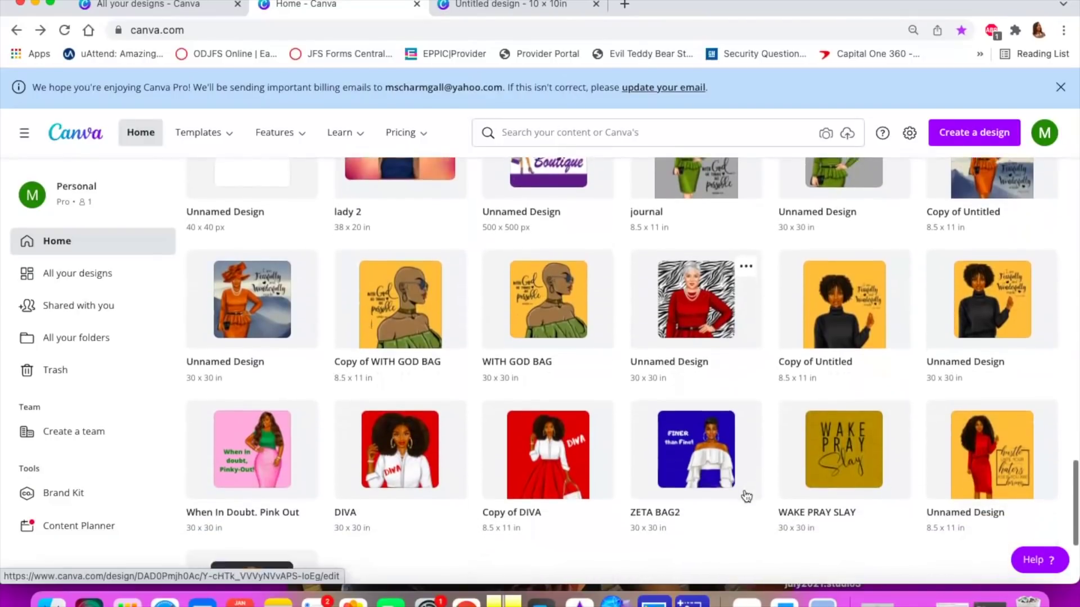
pyautogui.scroll(-2, 746, 496)
pyautogui.click(654, 434)
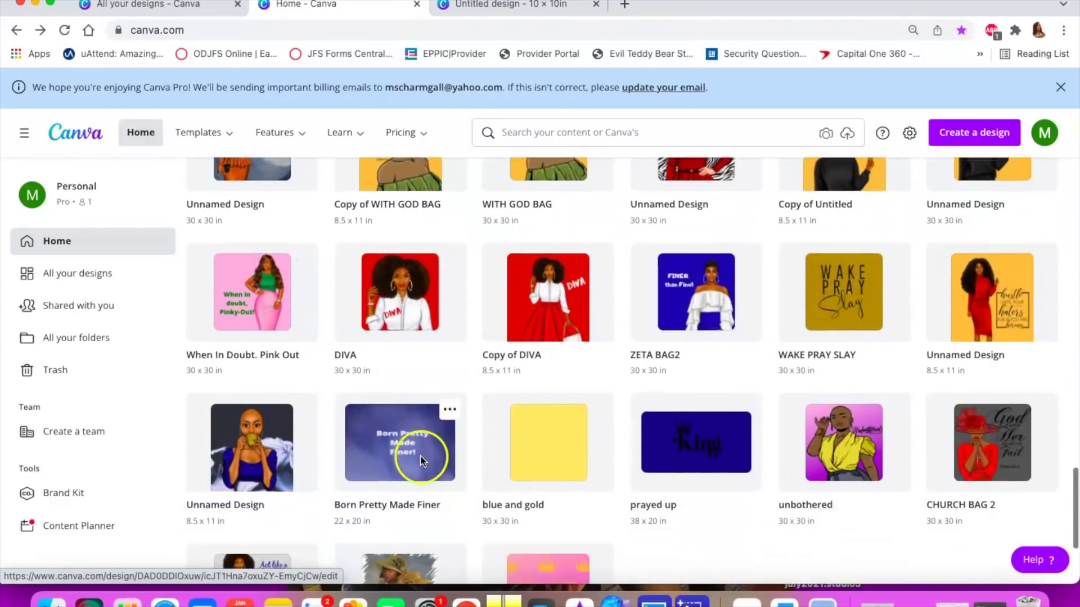
pyautogui.scroll(-5, 552, 329)
pyautogui.scroll(10, 557, 332)
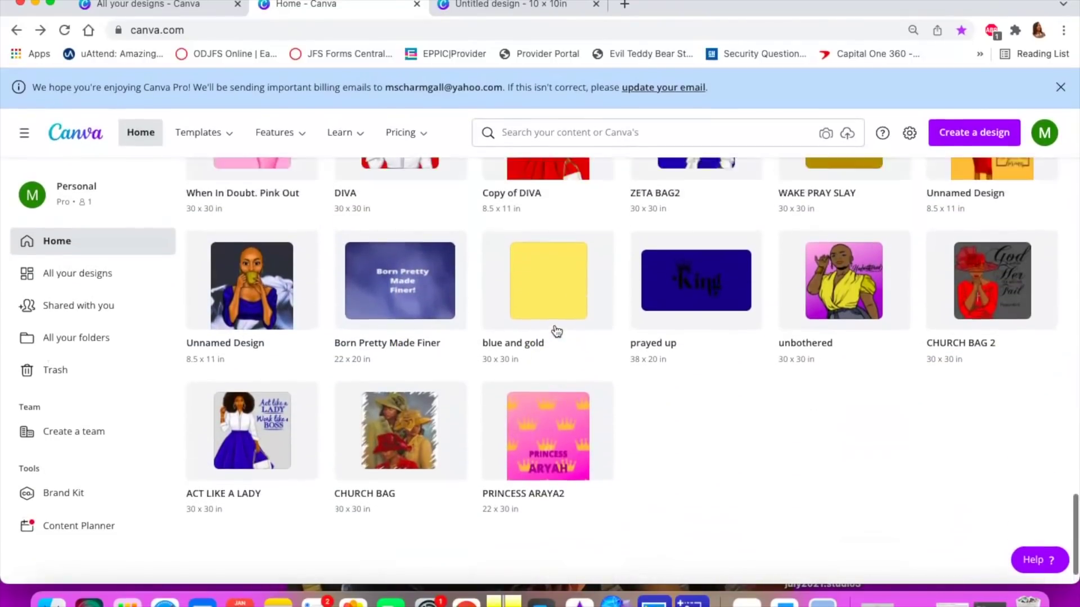
pyautogui.click(559, 349)
pyautogui.scroll(15, 559, 350)
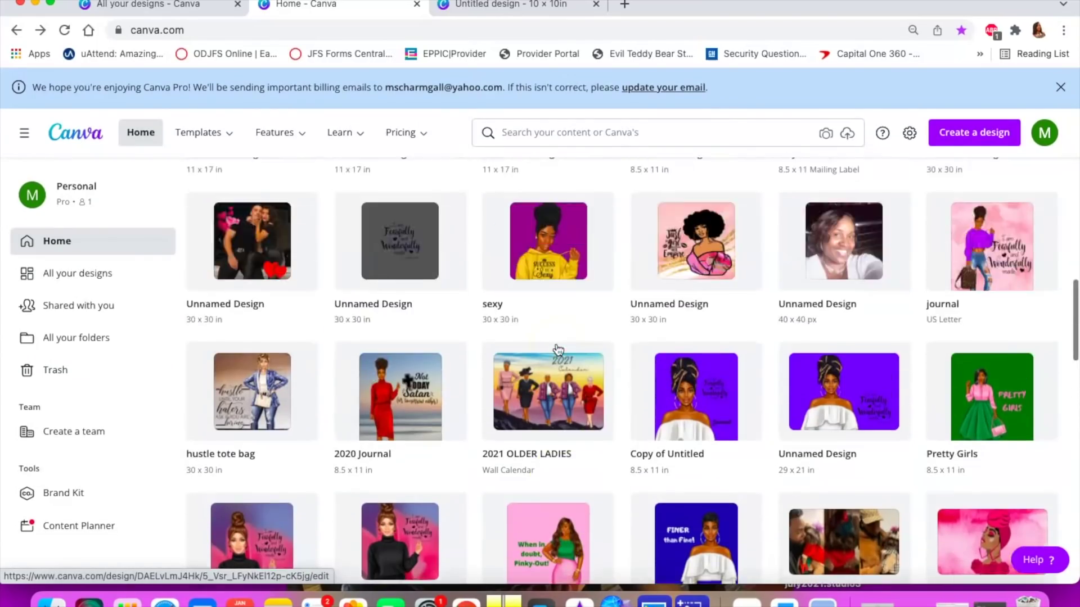
pyautogui.scroll(-5, 559, 349)
pyautogui.scroll(-10, 558, 350)
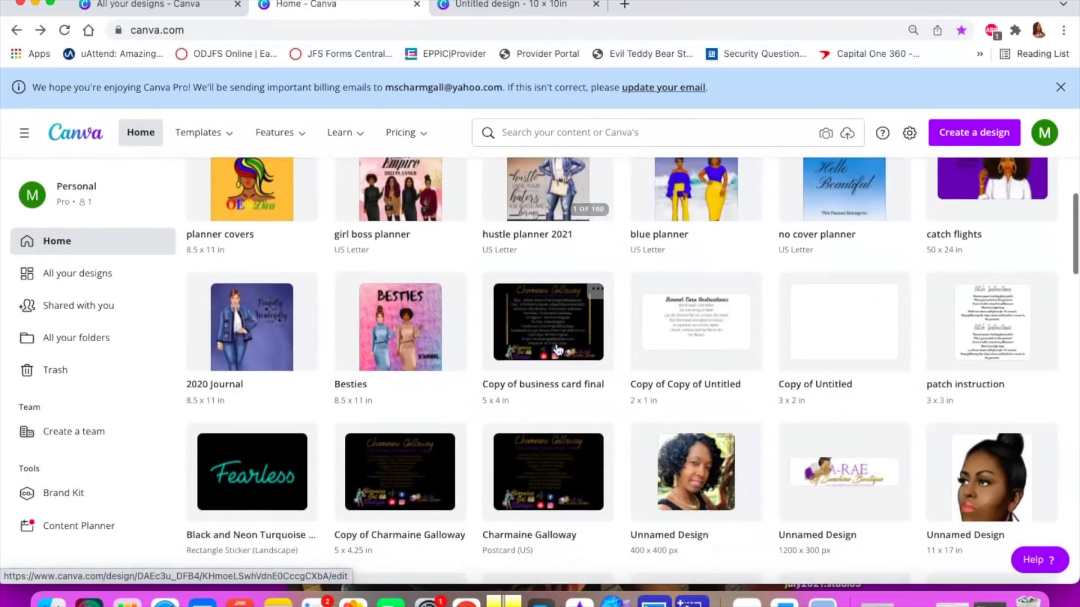
pyautogui.scroll(-5, 558, 350)
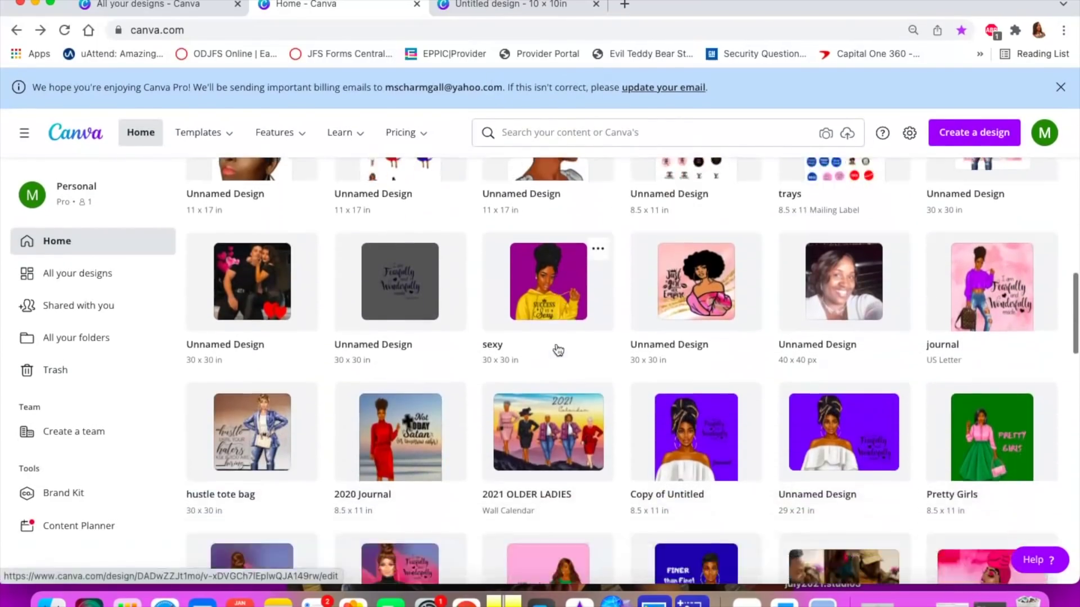
# Find the "girl boss planner" among the recent designs and open it for editing
pyautogui.scroll(-10, 559, 350)
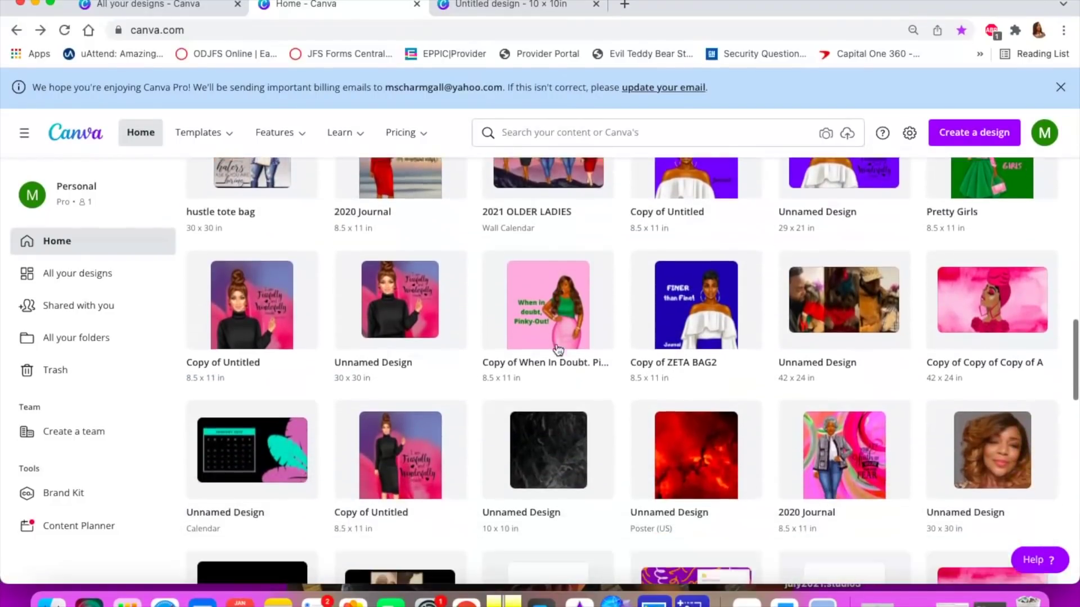
pyautogui.scroll(3, 559, 350)
pyautogui.scroll(3, 559, 350)
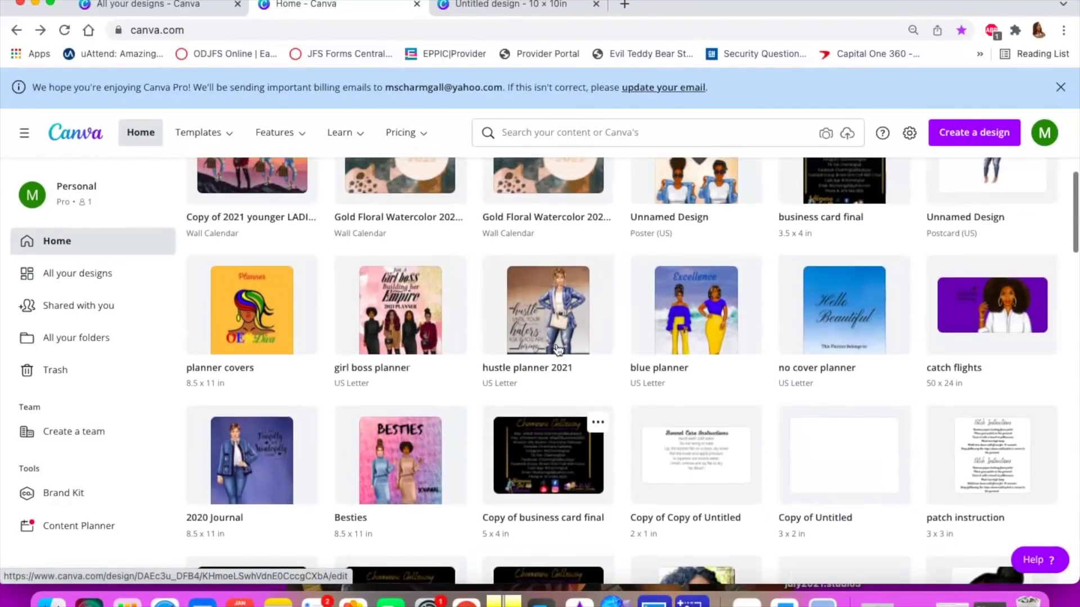
pyautogui.click(388, 320)
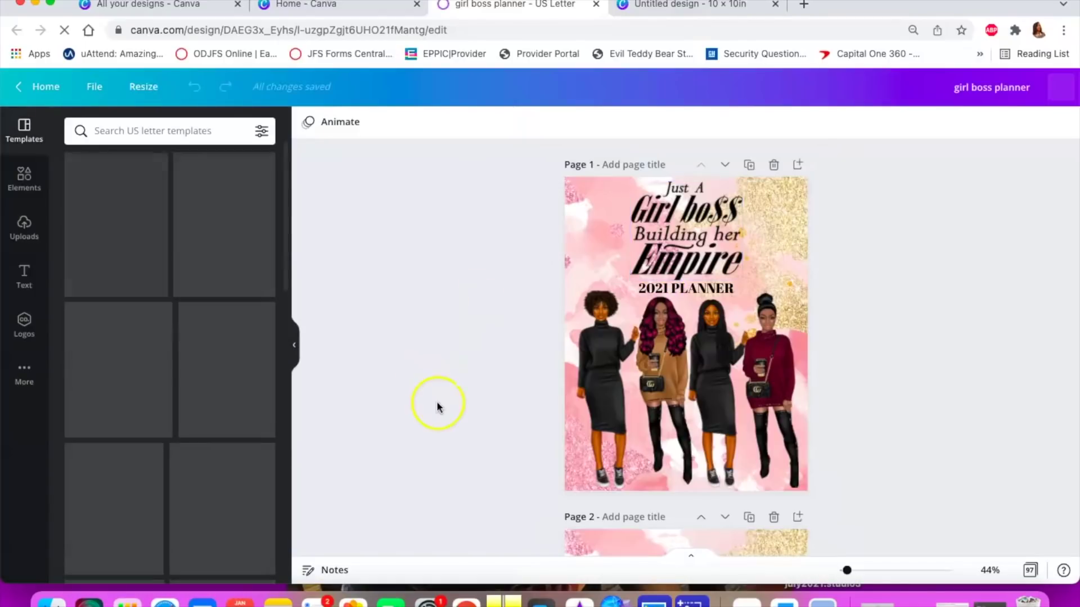
# Look through the planner's pages, from the cover and "Hello Beautiful" page onward, and return to the cover
pyautogui.scroll(-8, 688, 310)
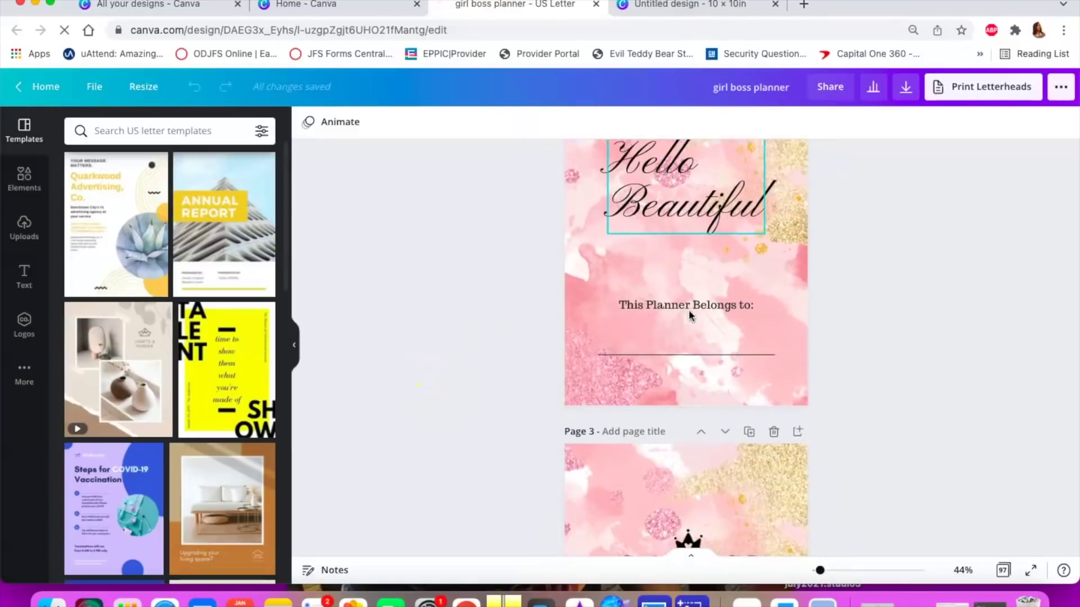
pyautogui.scroll(-15, 688, 309)
pyautogui.scroll(-15, 691, 315)
pyautogui.scroll(-15, 690, 315)
pyautogui.scroll(-15, 690, 315)
pyautogui.scroll(-10, 688, 310)
pyautogui.scroll(20, 689, 310)
pyautogui.scroll(20, 688, 310)
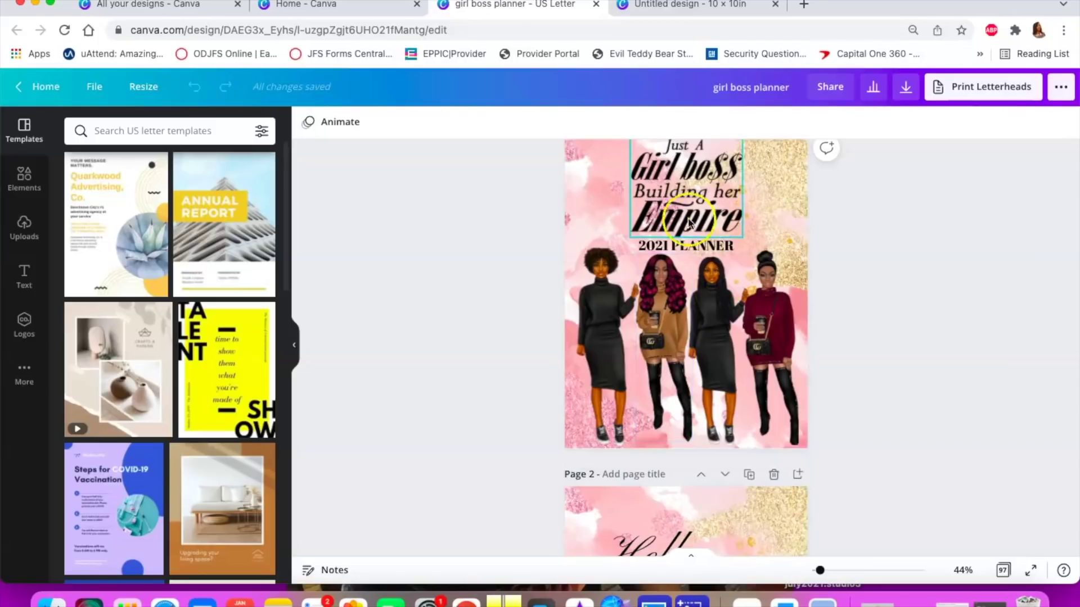
# Change the year in the planner cover's subtitle so it reads "2022 PLANNER"
pyautogui.click(661, 251)
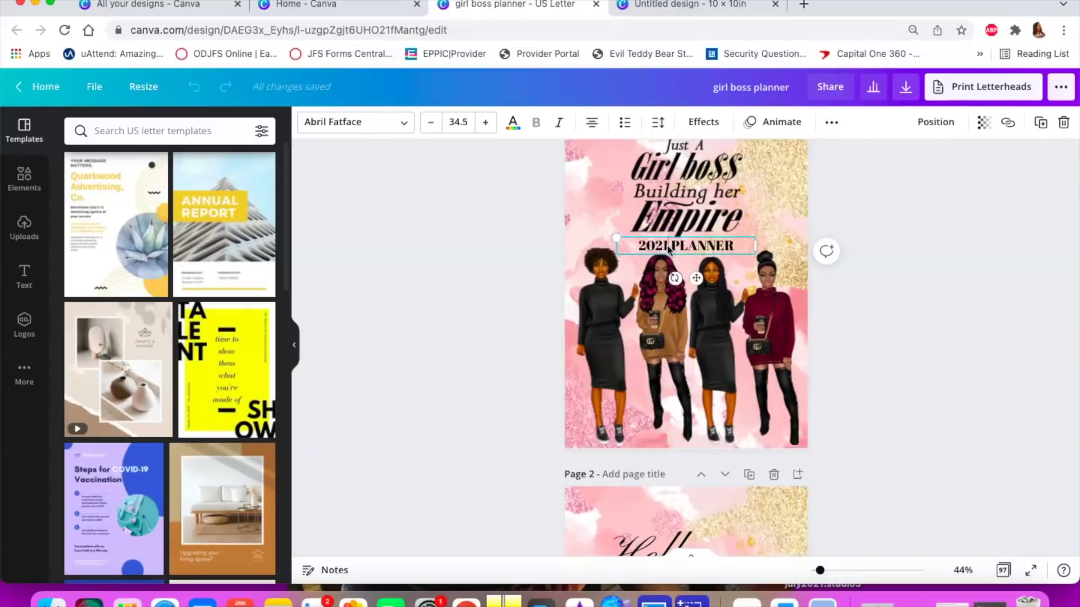
pyautogui.press('BackSpace')
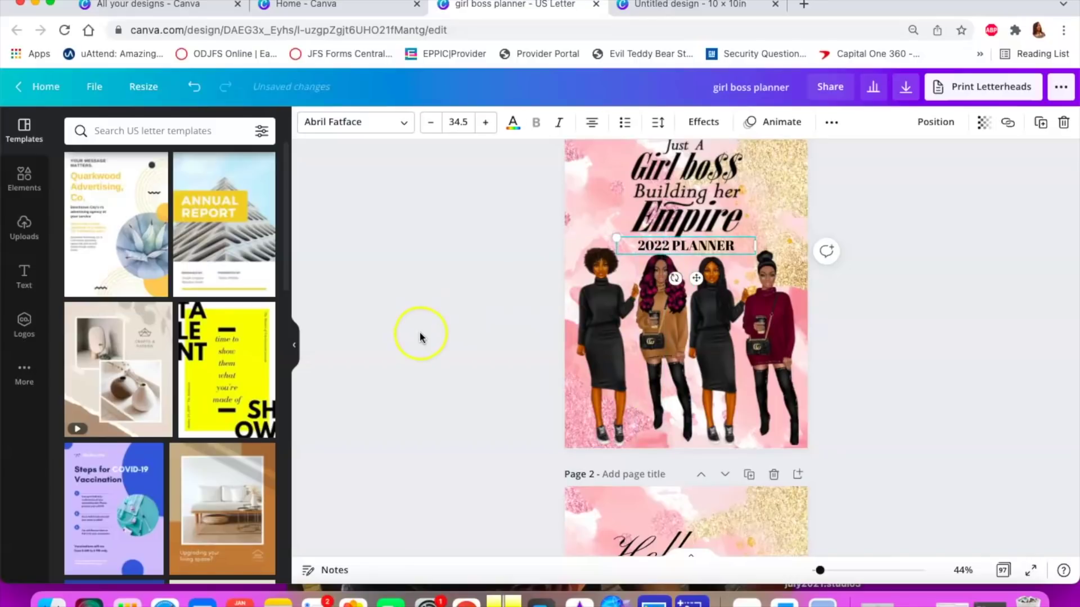
pyautogui.scroll(2, 444, 324)
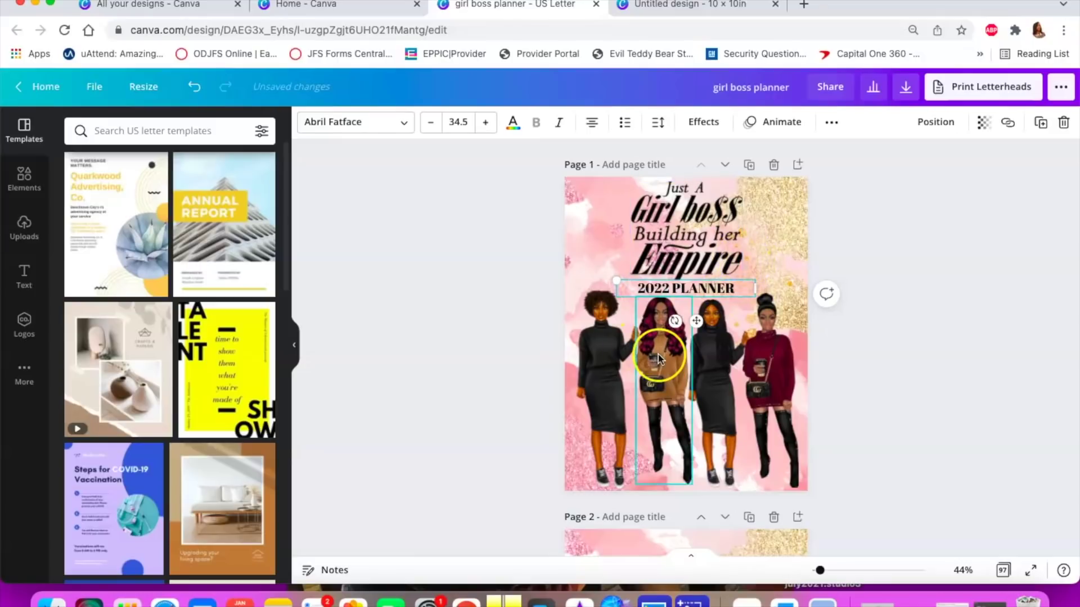
# Review the planner's interior from the "Goals" page through the lined pages and go back to the cover
pyautogui.scroll(-10, 674, 318)
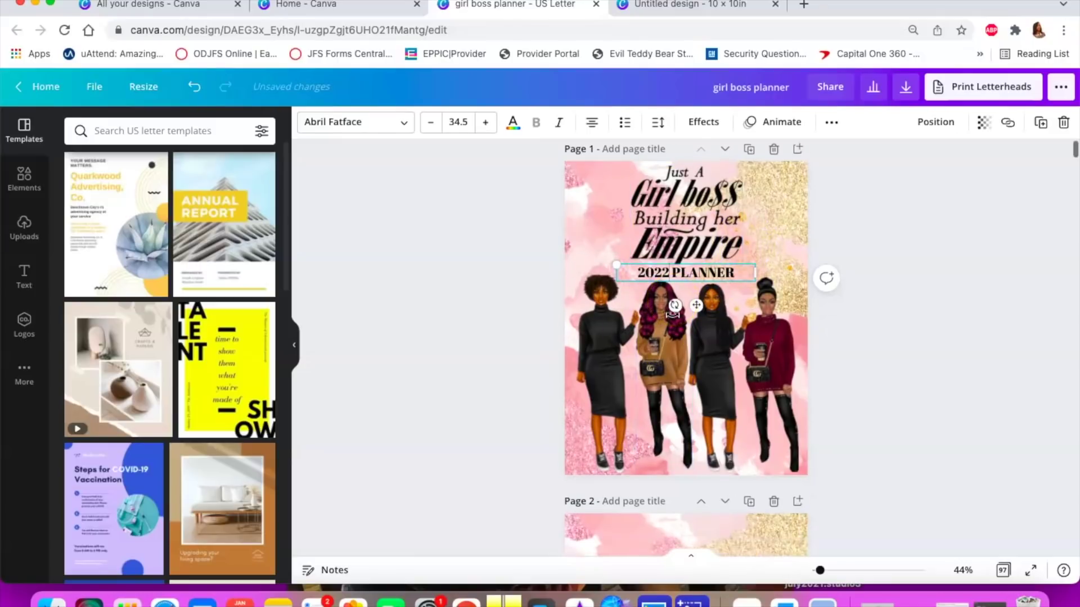
pyautogui.scroll(-20, 672, 315)
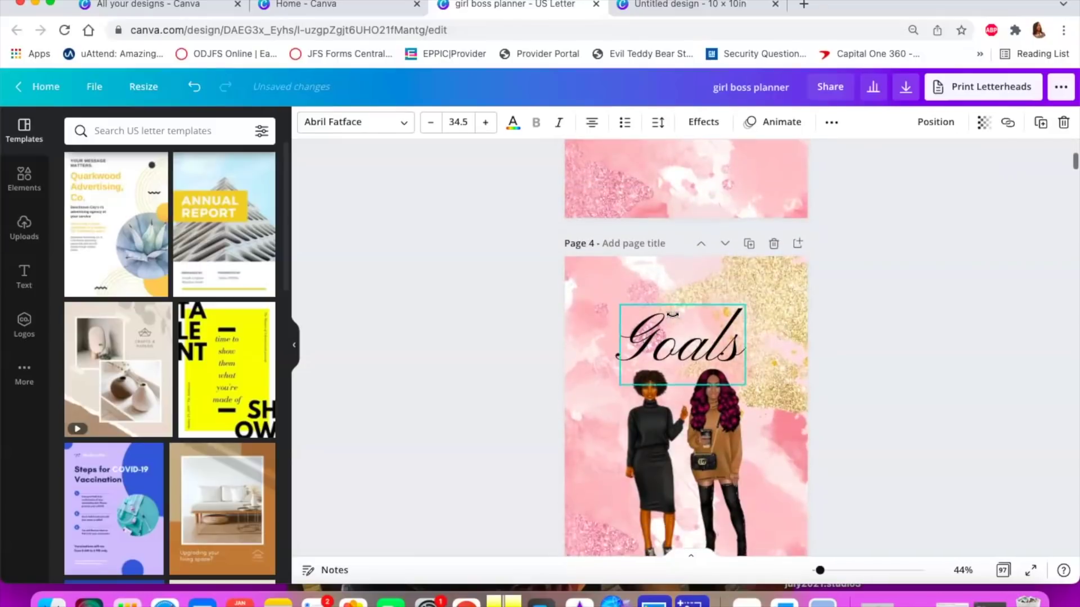
pyautogui.scroll(-1, 673, 315)
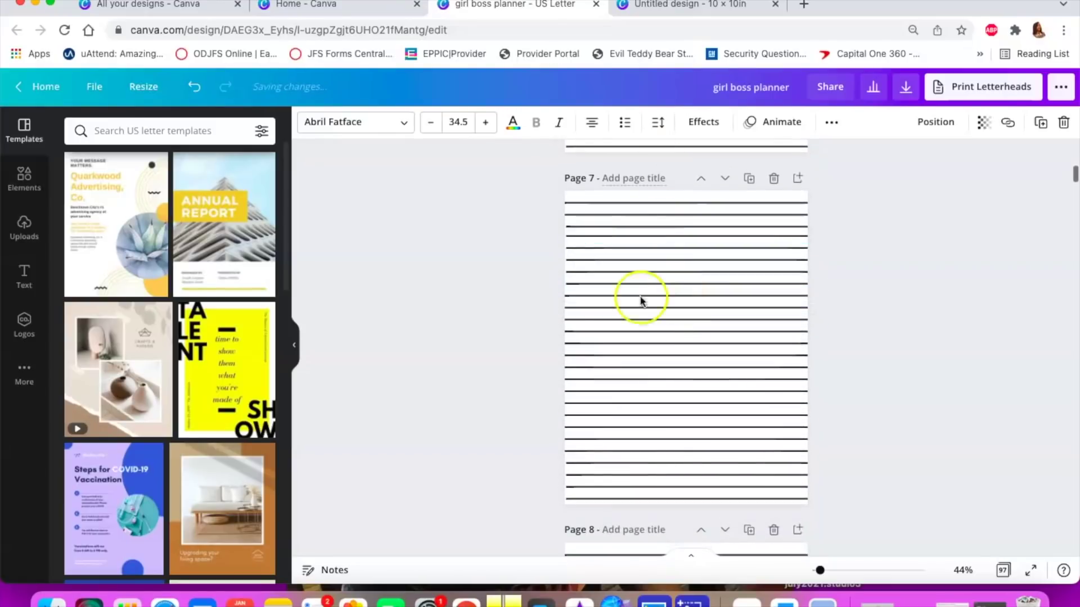
pyautogui.scroll(8, 673, 323)
pyautogui.scroll(20, 674, 328)
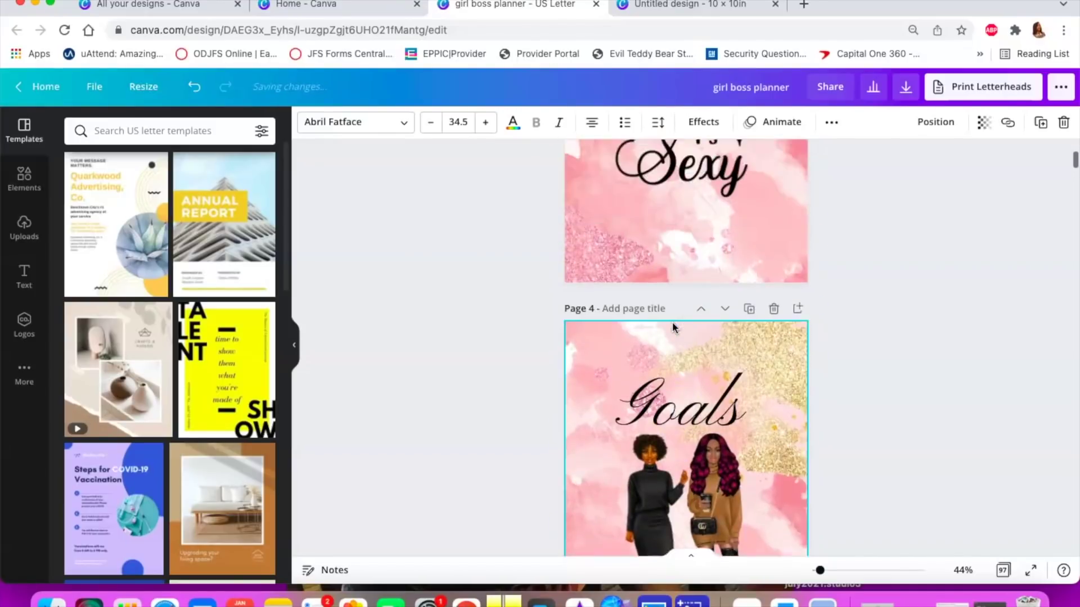
pyautogui.scroll(-18, 712, 377)
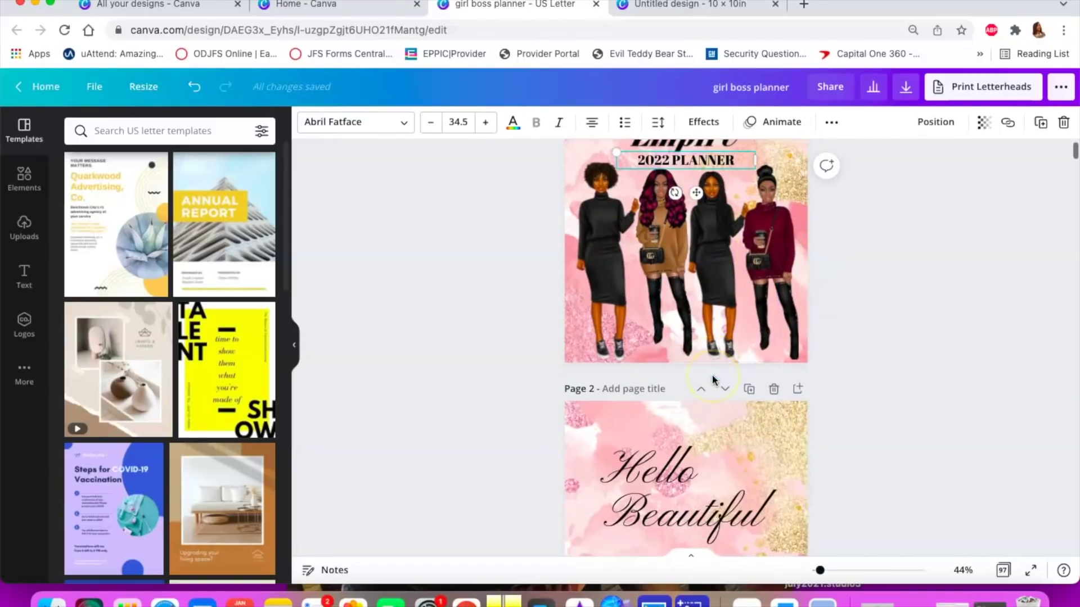
pyautogui.scroll(-20, 712, 377)
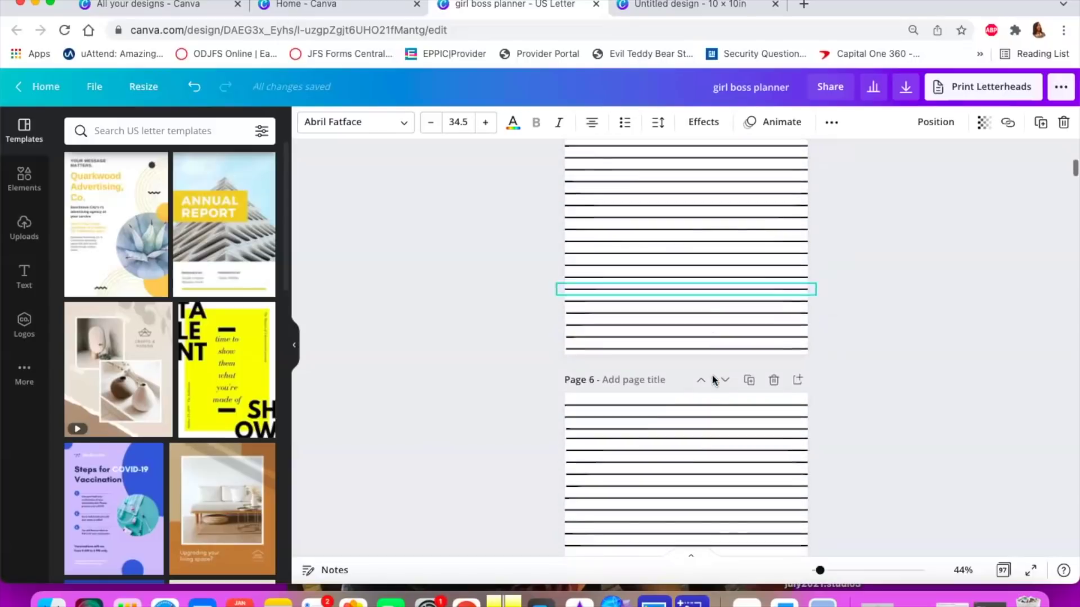
pyautogui.scroll(-2, 712, 380)
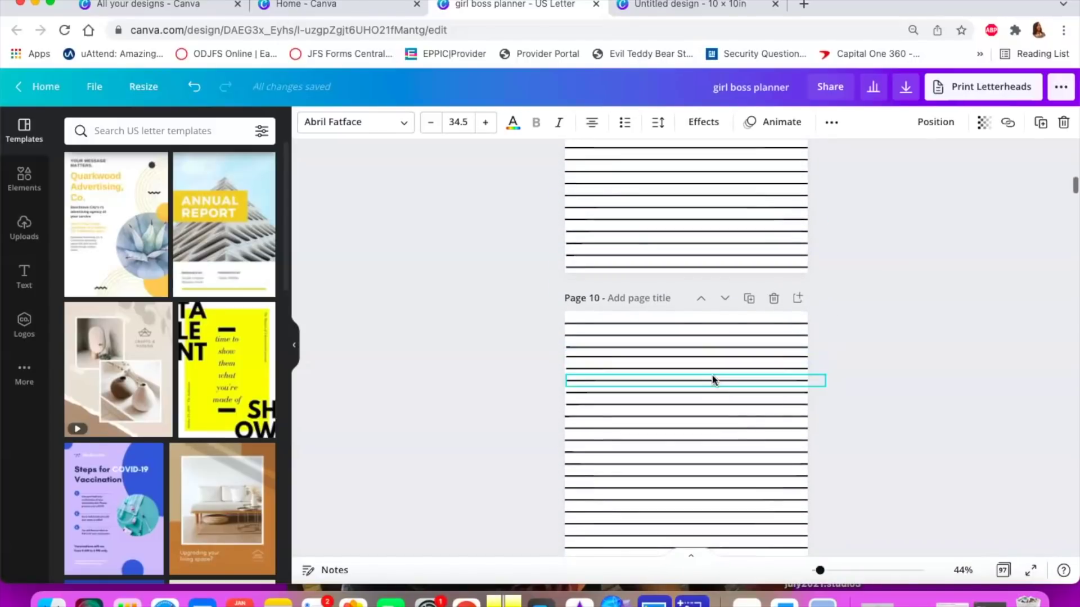
pyautogui.scroll(15, 712, 381)
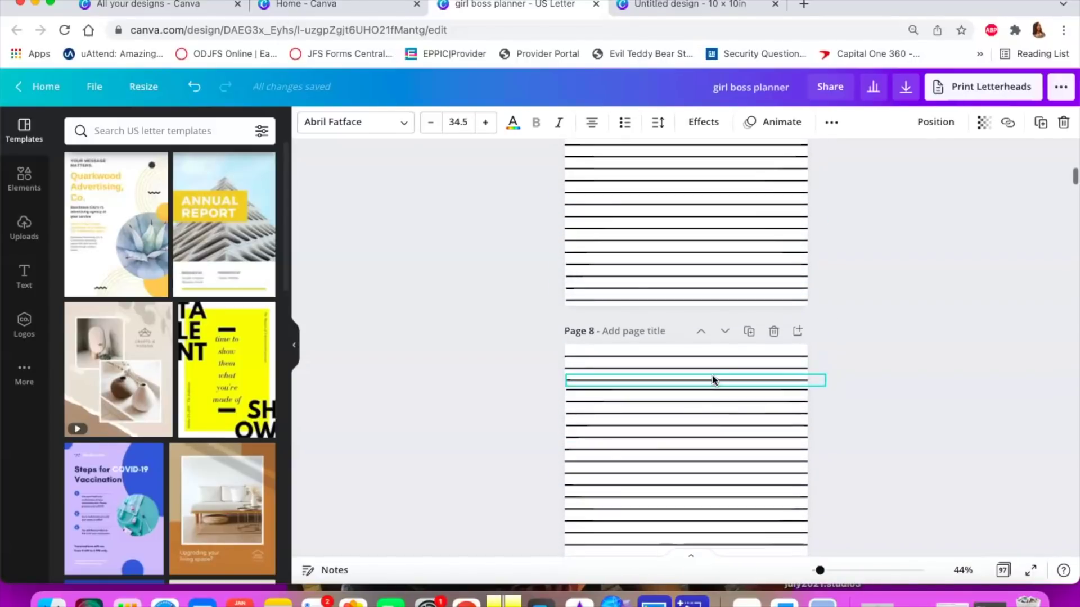
pyautogui.scroll(20, 712, 380)
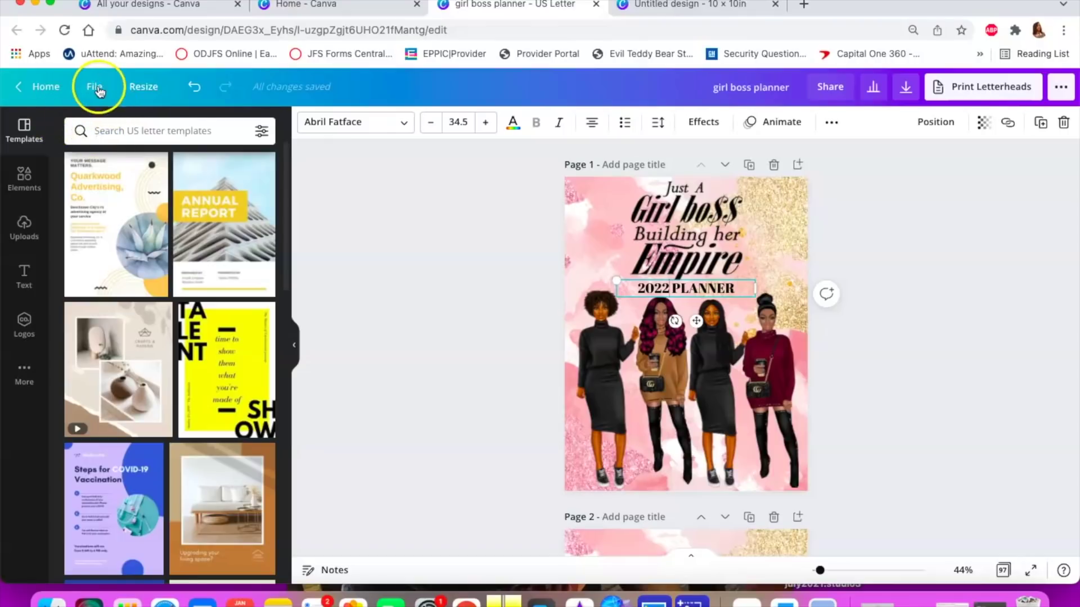
# Check the planner's download options without downloading, and capture a screenshot of the whole cover page
pyautogui.click(906, 90)
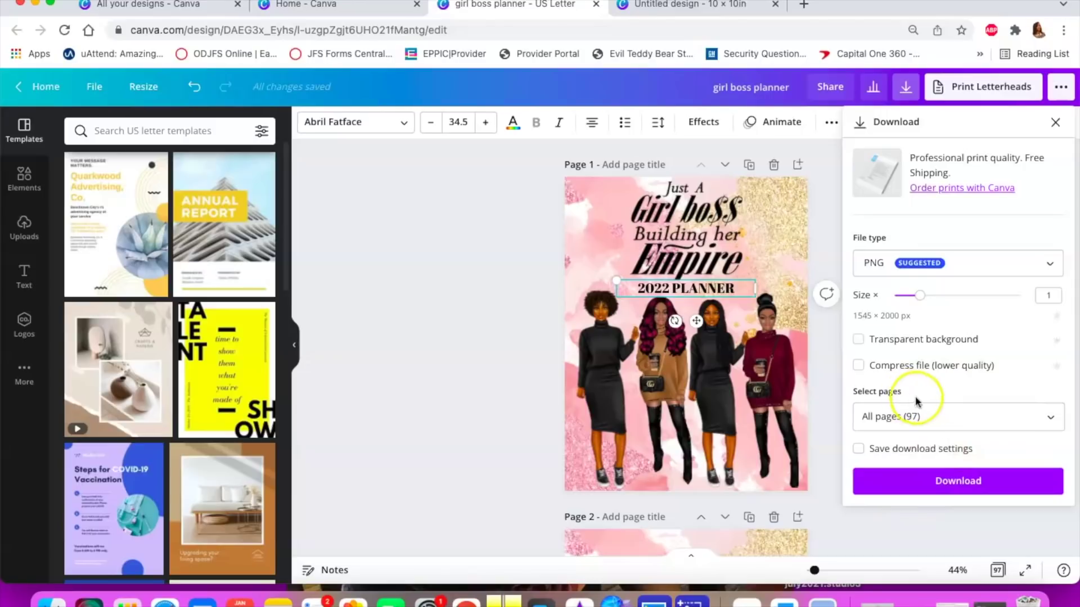
pyautogui.click(504, 383)
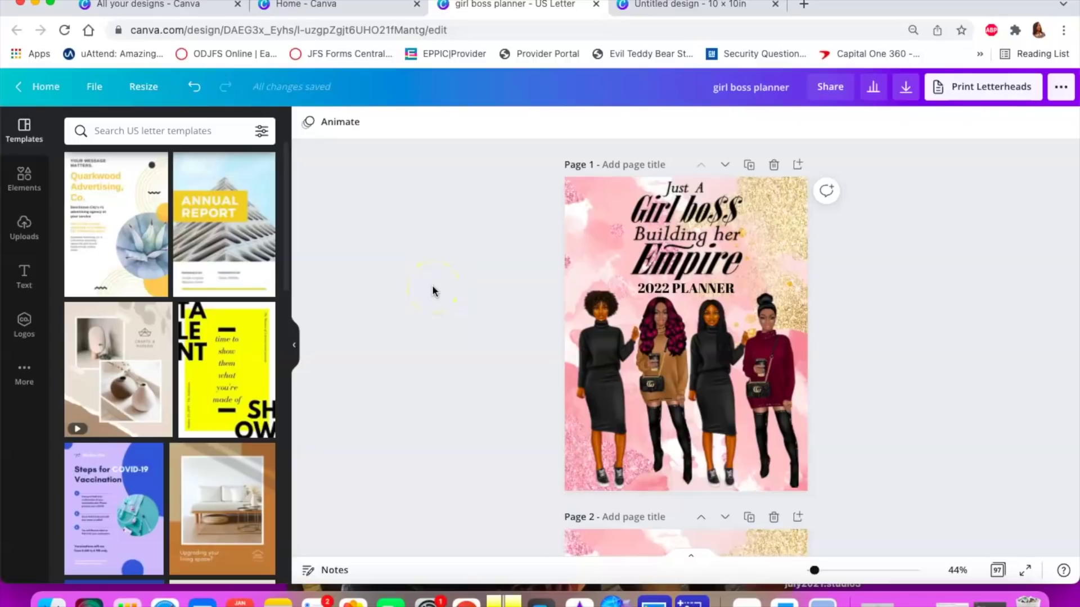
pyautogui.moveTo(564, 174); pyautogui.dragTo(805, 491)
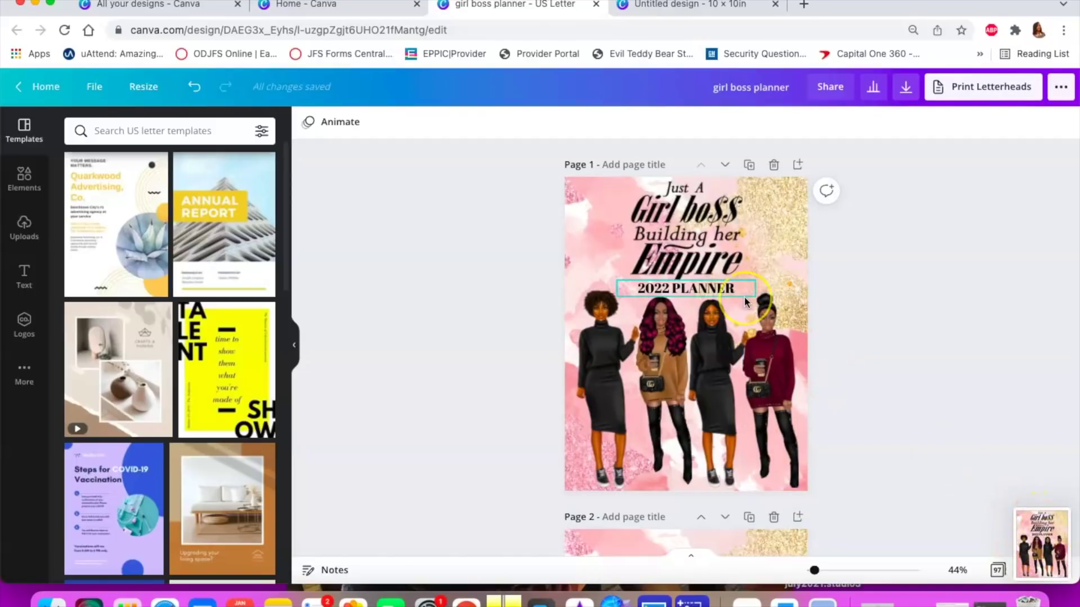
pyautogui.click(679, 224)
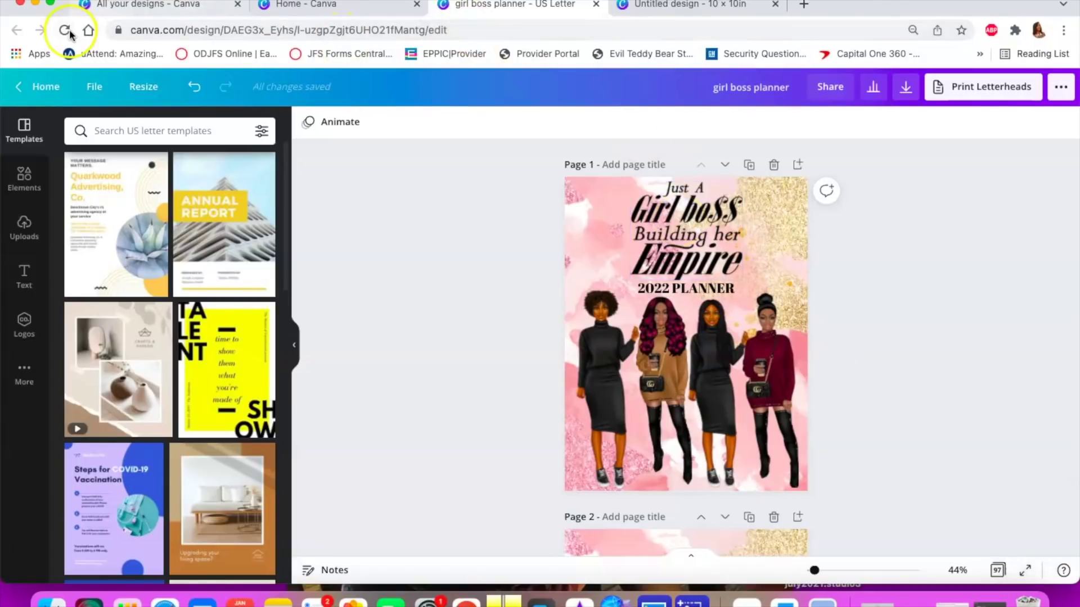
# Return to the home page and open the recent 10 x 10 in design "Add a heading"
pyautogui.click(323, 6)
pyautogui.moveTo(281, 131)
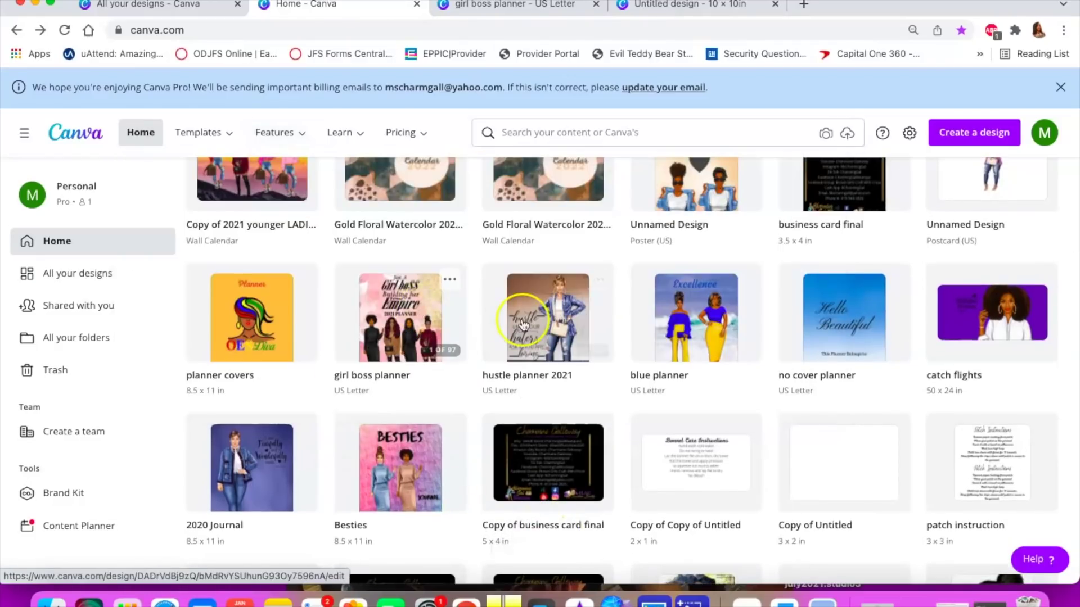
pyautogui.scroll(10, 523, 325)
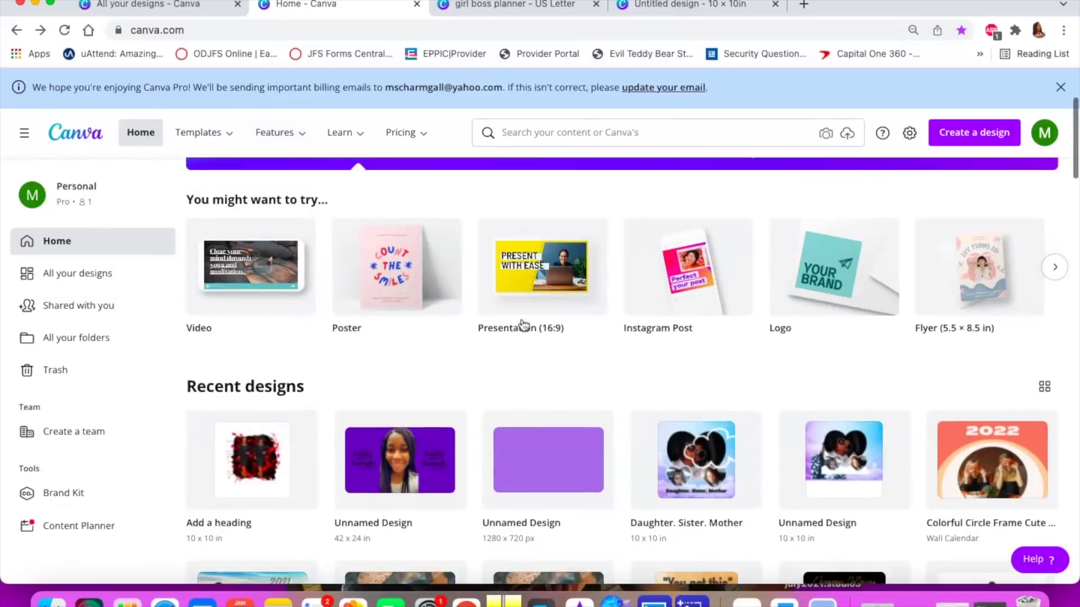
pyautogui.scroll(3, 523, 325)
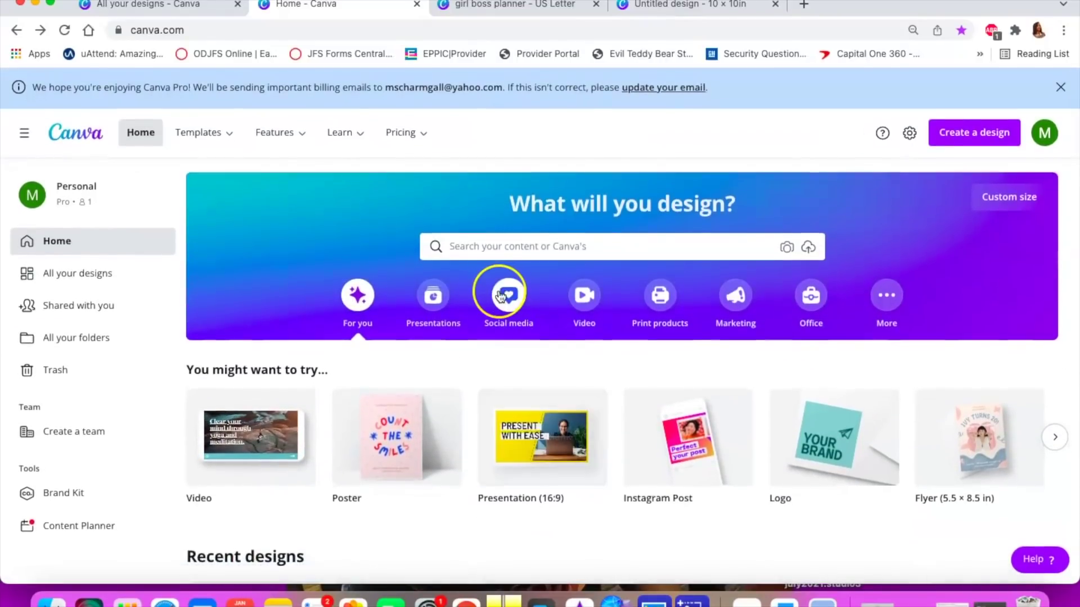
pyautogui.scroll(-4, 500, 295)
pyautogui.click(267, 415)
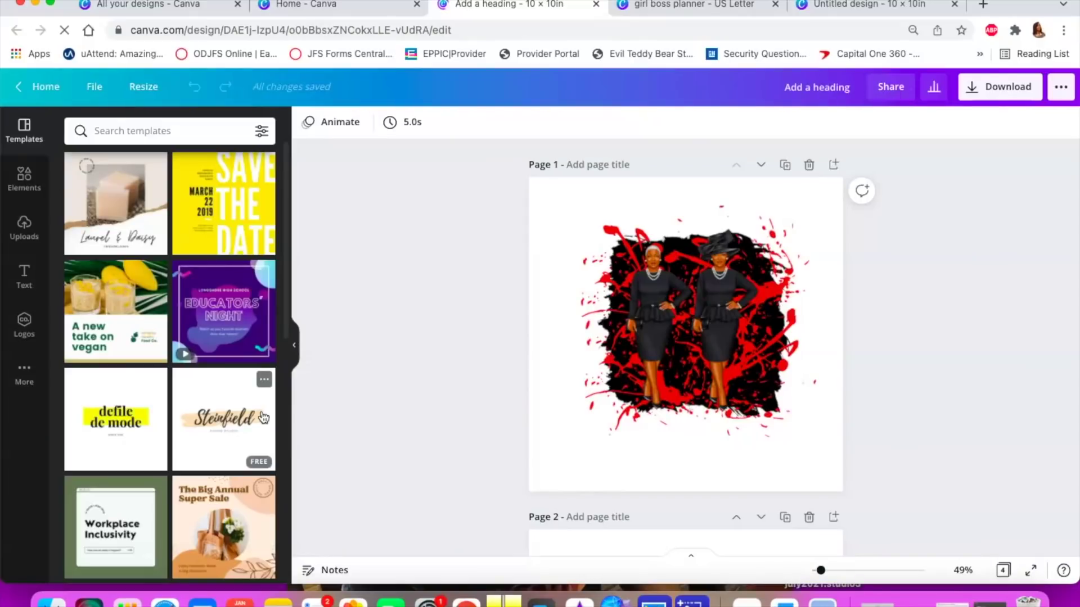
# Look over the paint-splatter artwork on the first three pages and return to page 1
pyautogui.scroll(-5, 463, 312)
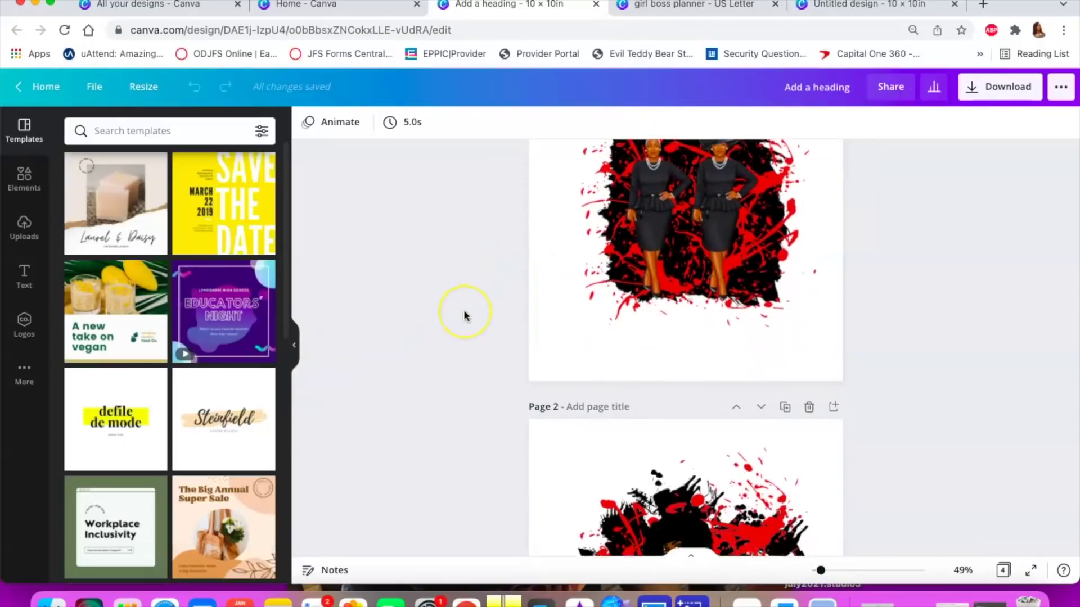
pyautogui.scroll(-7, 464, 315)
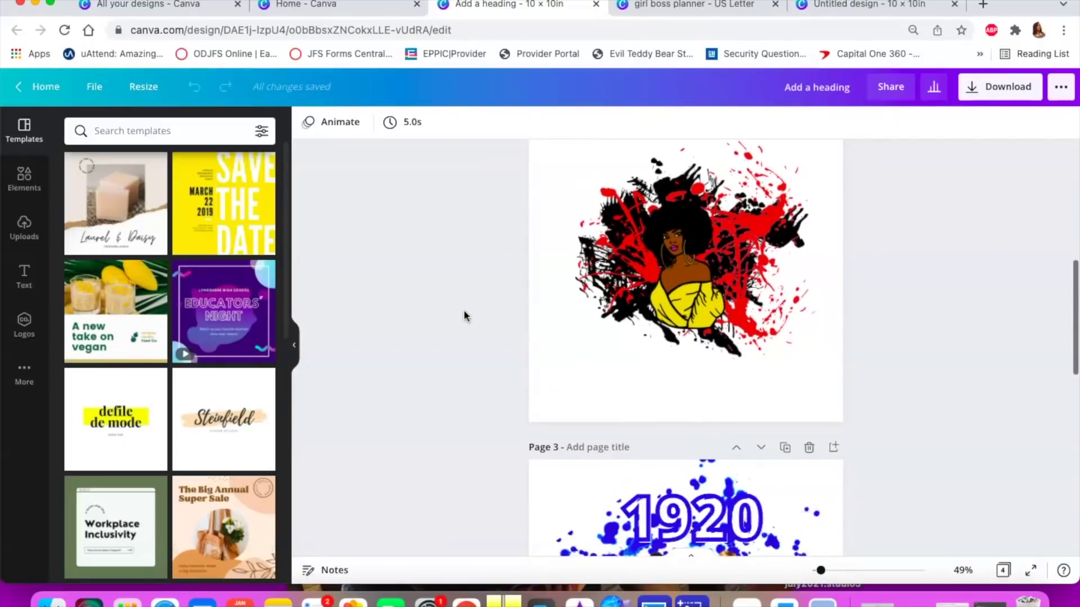
pyautogui.scroll(-4, 464, 316)
pyautogui.scroll(10, 463, 315)
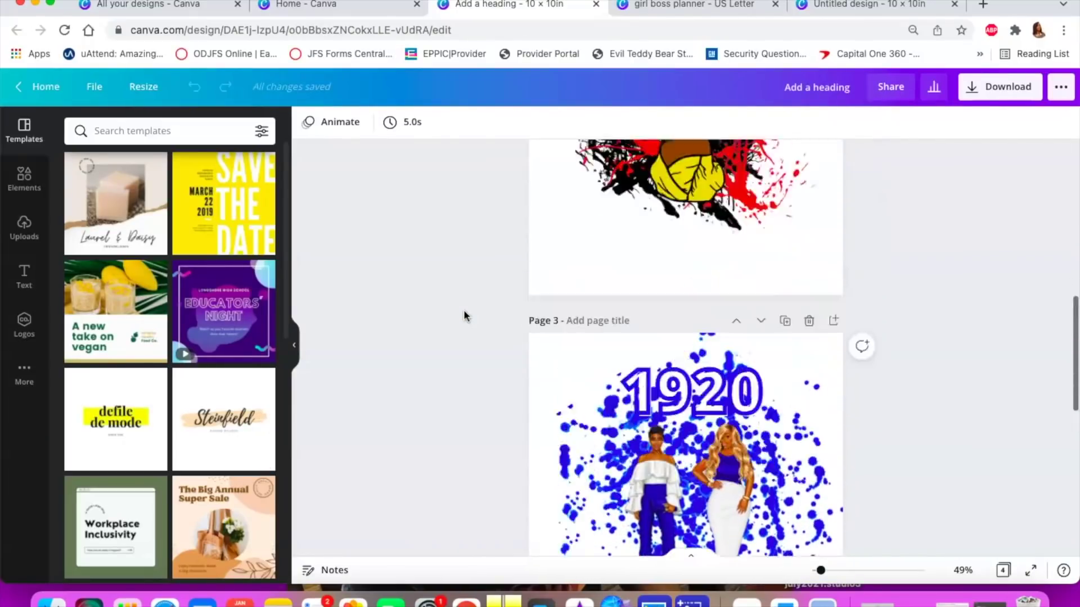
pyautogui.scroll(3, 463, 309)
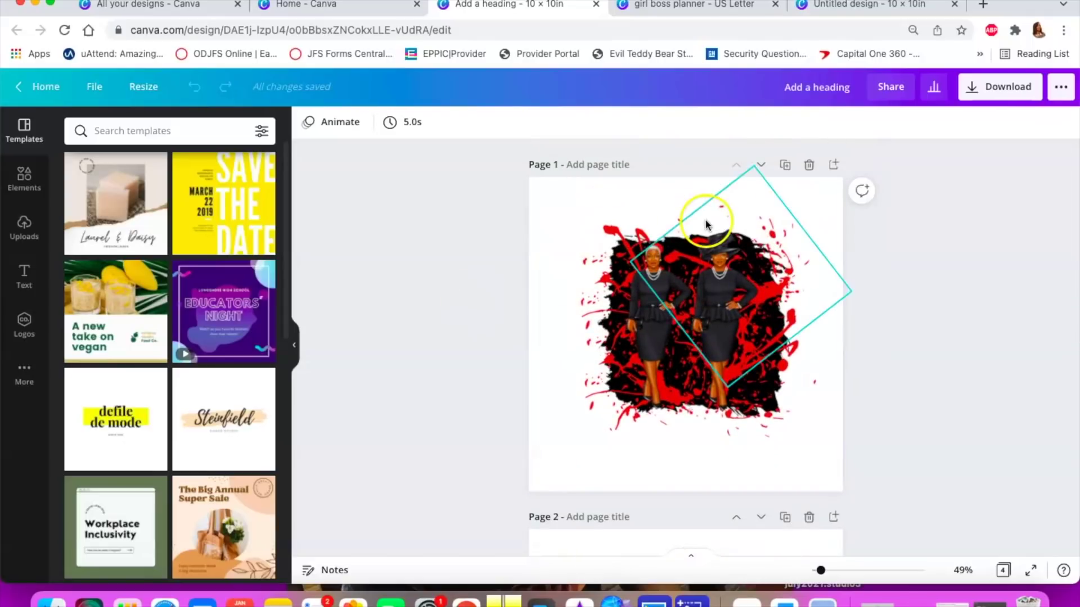
pyautogui.scroll(-2, 720, 342)
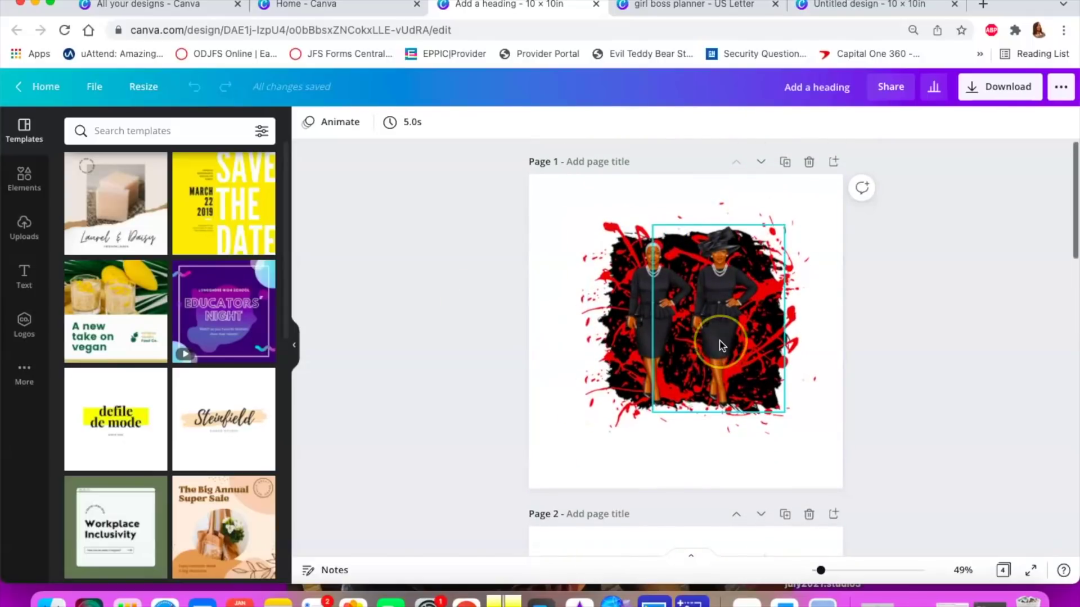
pyautogui.scroll(3, 719, 344)
# Select the figure of the woman in the black hat on page 1 and shift her slightly downward
pyautogui.click(734, 268)
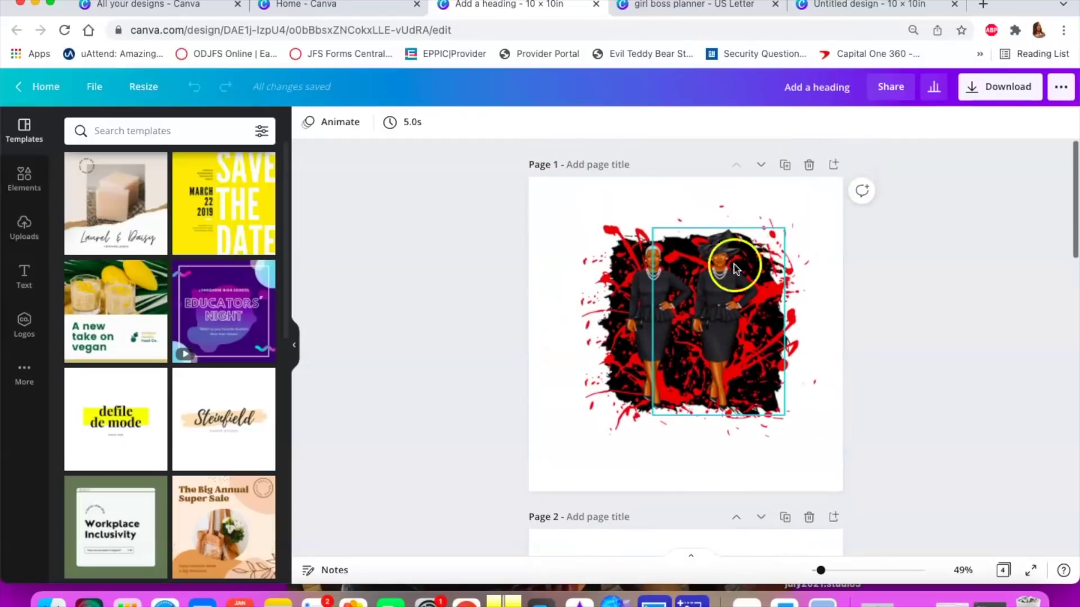
pyautogui.click(733, 439)
pyautogui.click(667, 328)
pyautogui.click(778, 448)
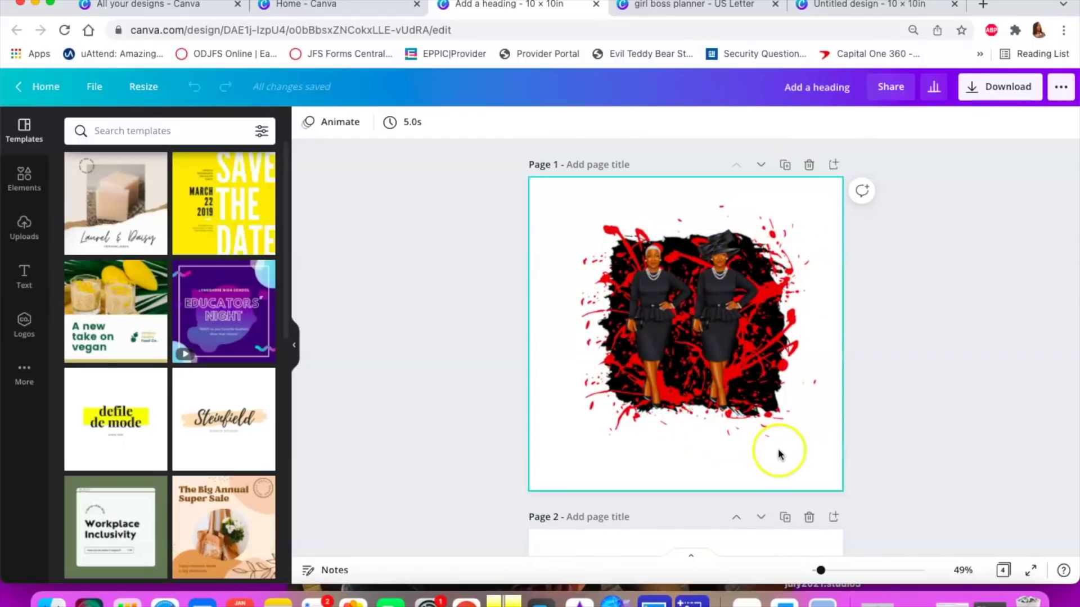
pyautogui.click(757, 404)
pyautogui.moveTo(713, 364); pyautogui.dragTo(711, 368)
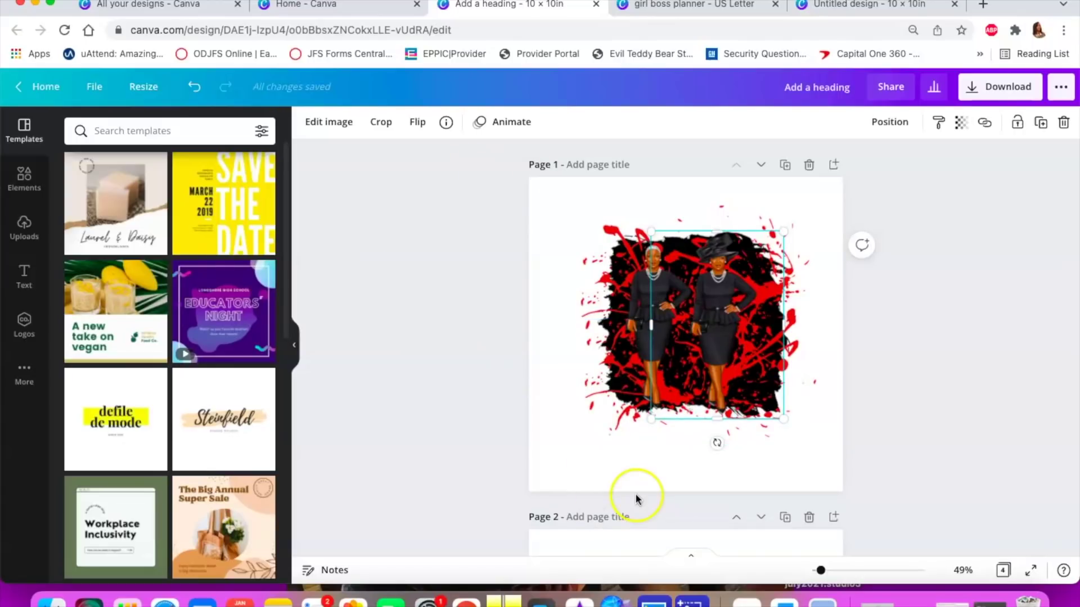
# Examine how splatters and figures are layered in the artwork on pages 1 to 3, and return to page 1
pyautogui.scroll(-8, 750, 439)
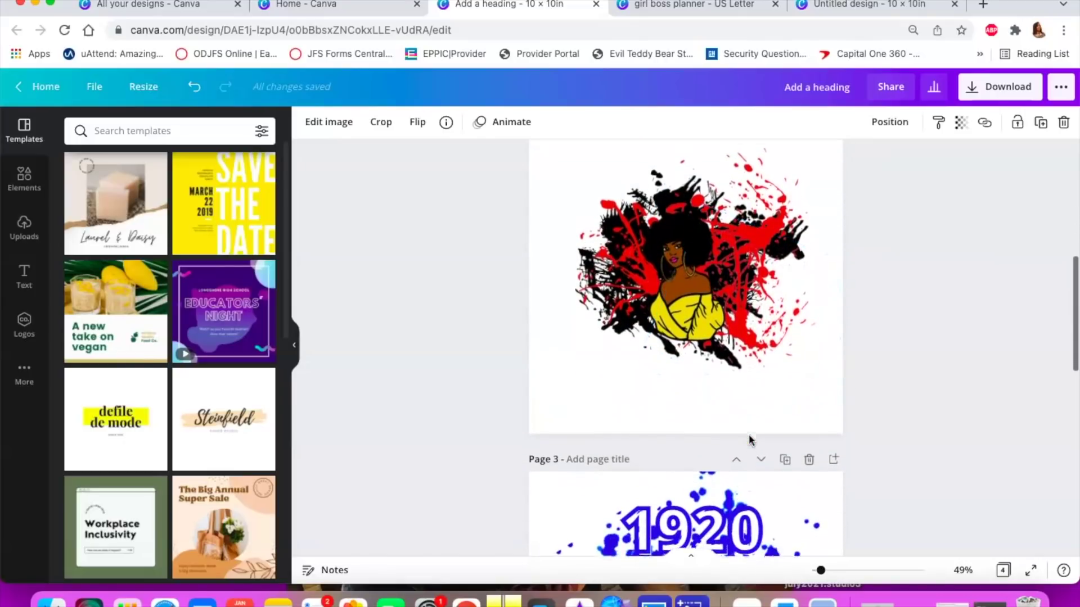
pyautogui.scroll(3, 748, 438)
pyautogui.scroll(-14, 749, 439)
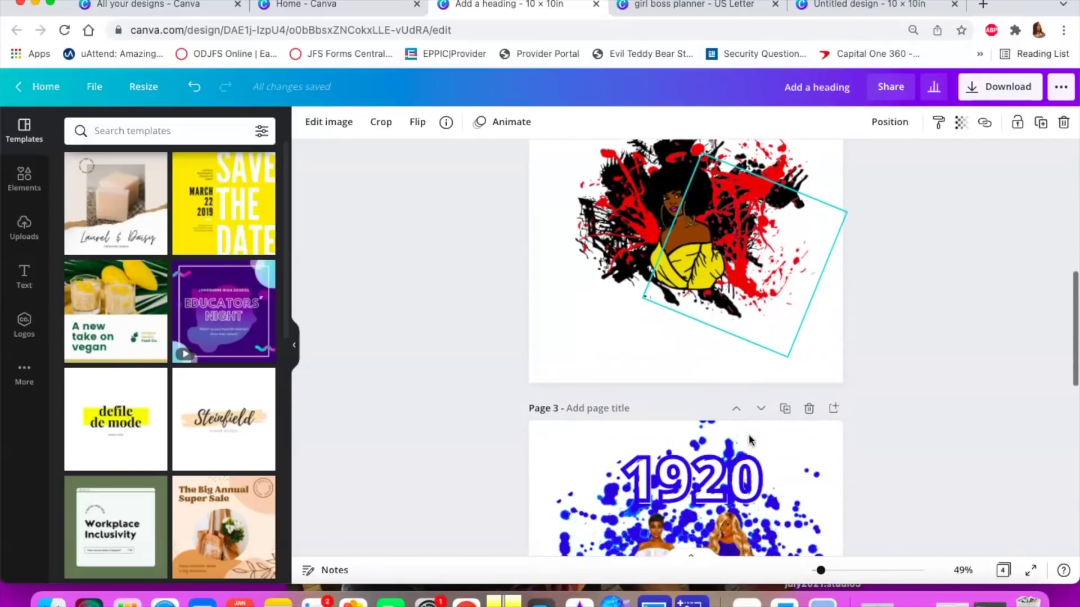
pyautogui.scroll(-1, 748, 434)
pyautogui.click(702, 381)
pyautogui.scroll(3, 702, 380)
pyautogui.scroll(20, 702, 381)
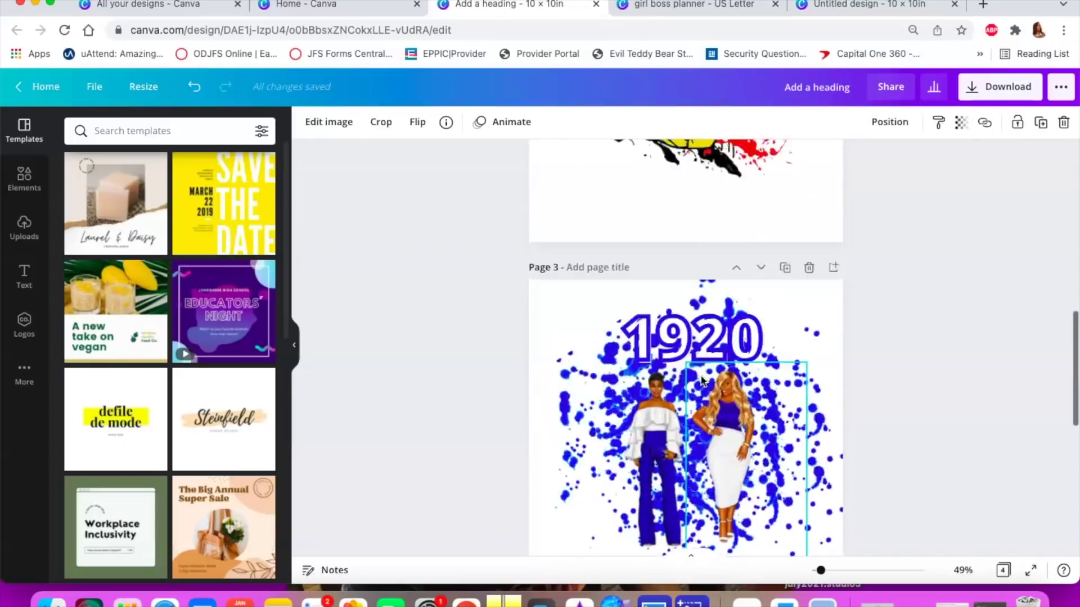
pyautogui.click(625, 314)
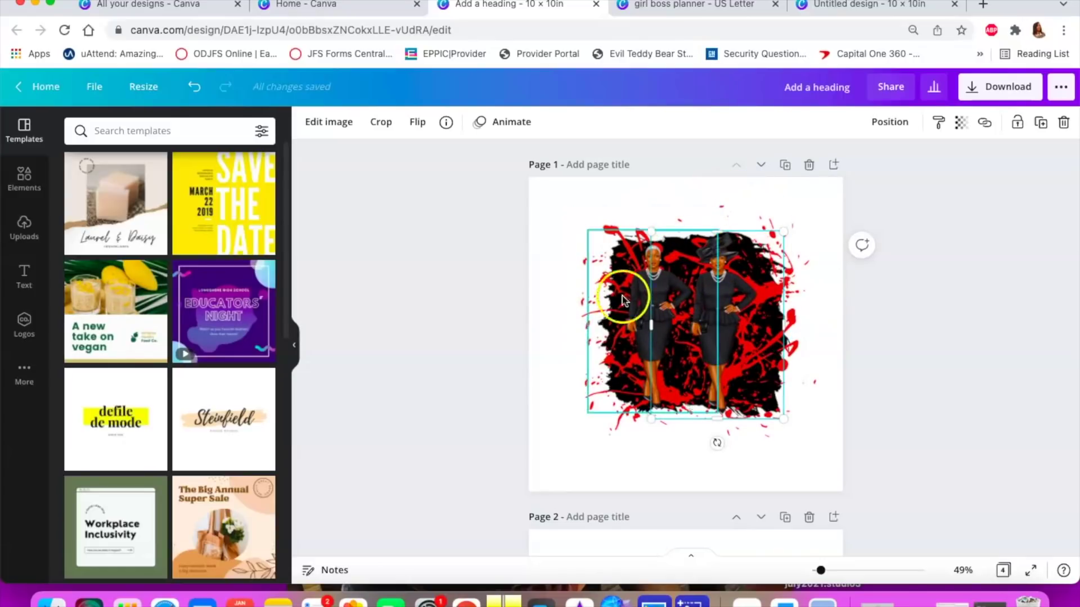
pyautogui.scroll(-7, 666, 325)
pyautogui.scroll(-10, 661, 334)
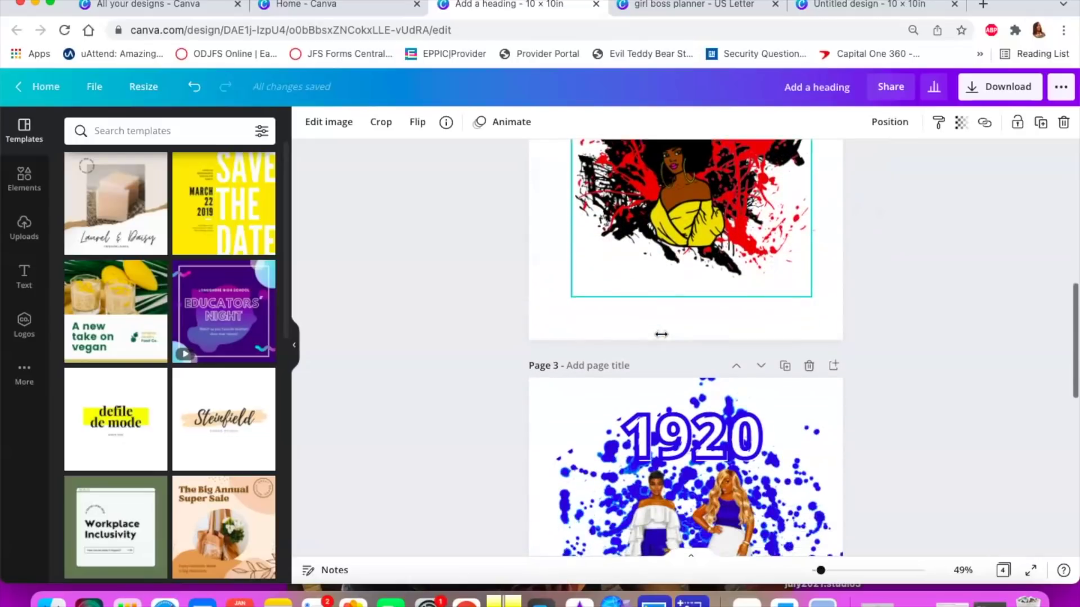
pyautogui.click(639, 84)
pyautogui.click(699, 265)
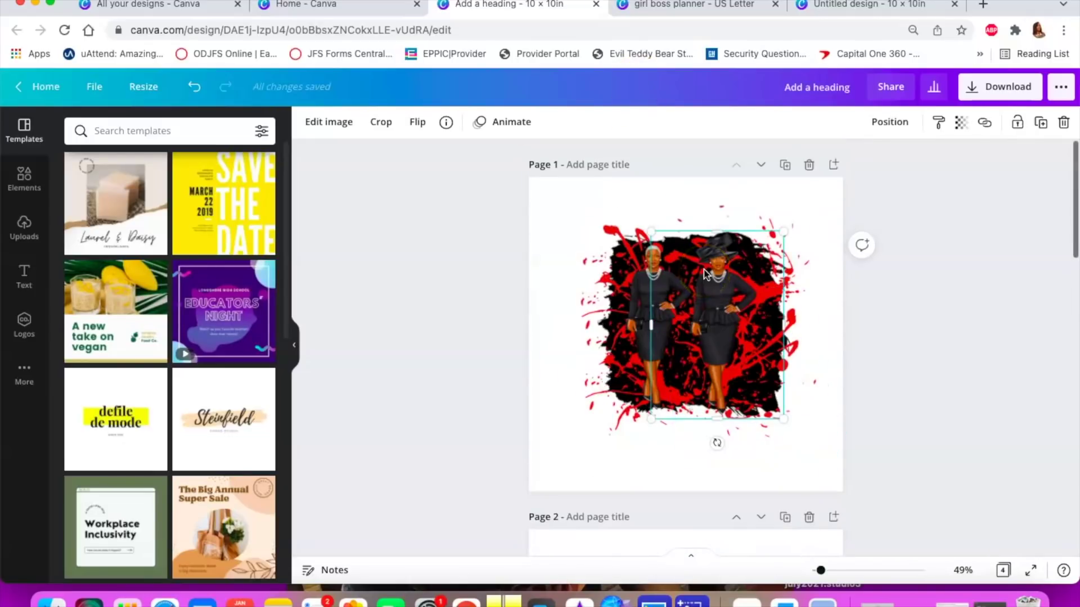
pyautogui.scroll(-3, 713, 230)
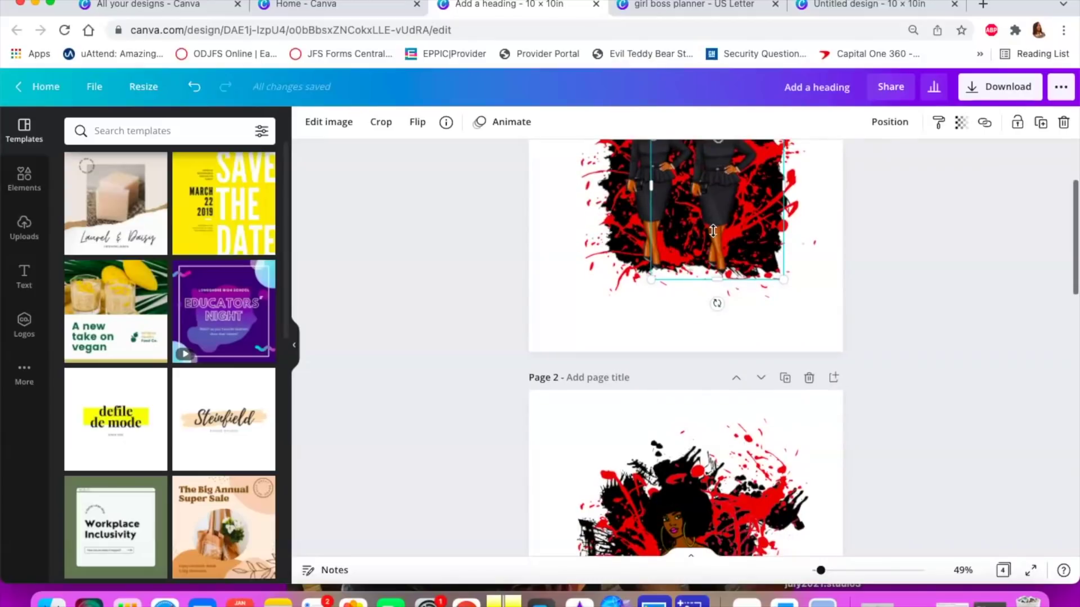
pyautogui.scroll(4, 716, 270)
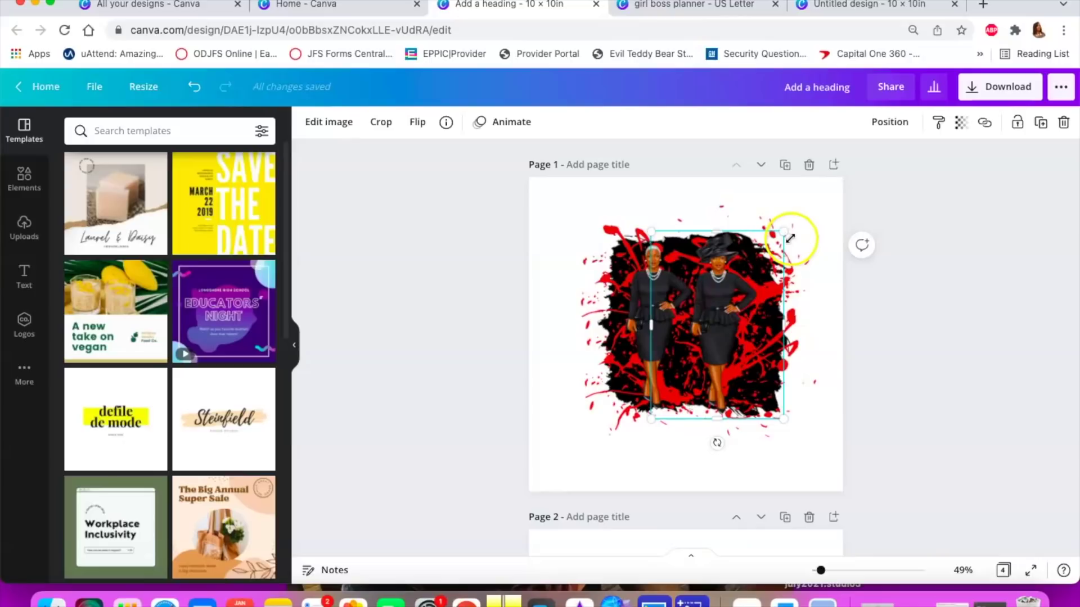
# Add a blank page at the end of the design, after page 4
pyautogui.scroll(-15, 689, 379)
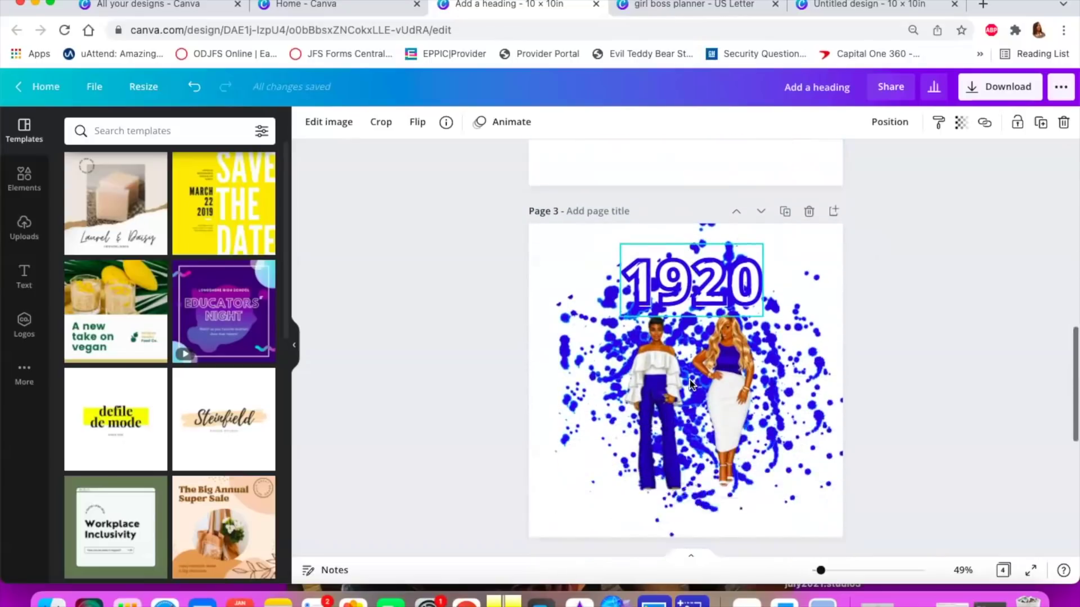
pyautogui.scroll(-3, 690, 380)
pyautogui.click(697, 533)
pyautogui.click(691, 531)
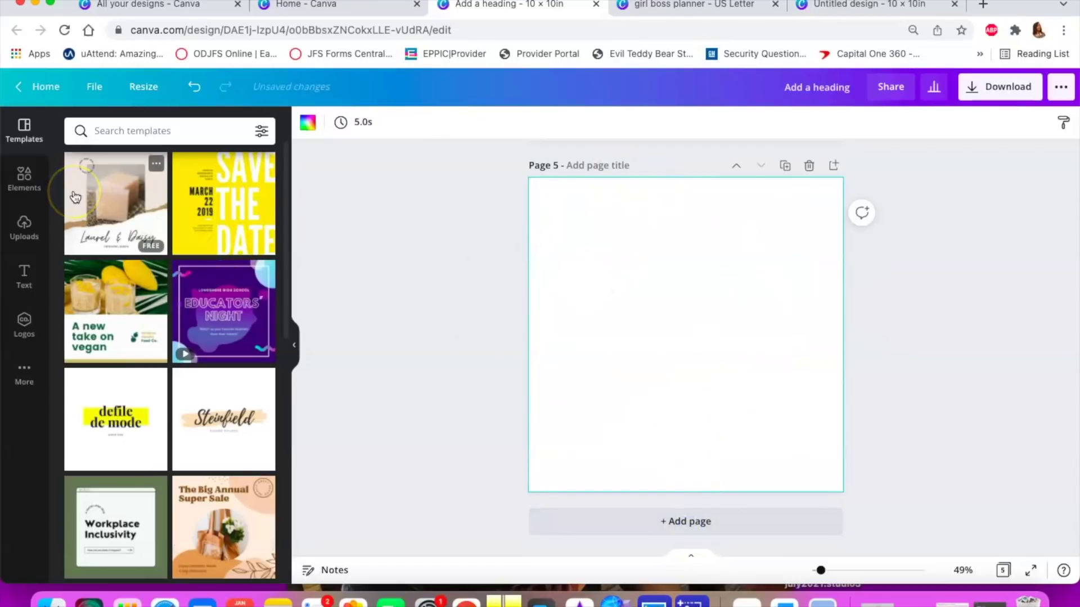
# Look over the available elements, including the recently used items, shapes, graphics and photos
pyautogui.click(24, 179)
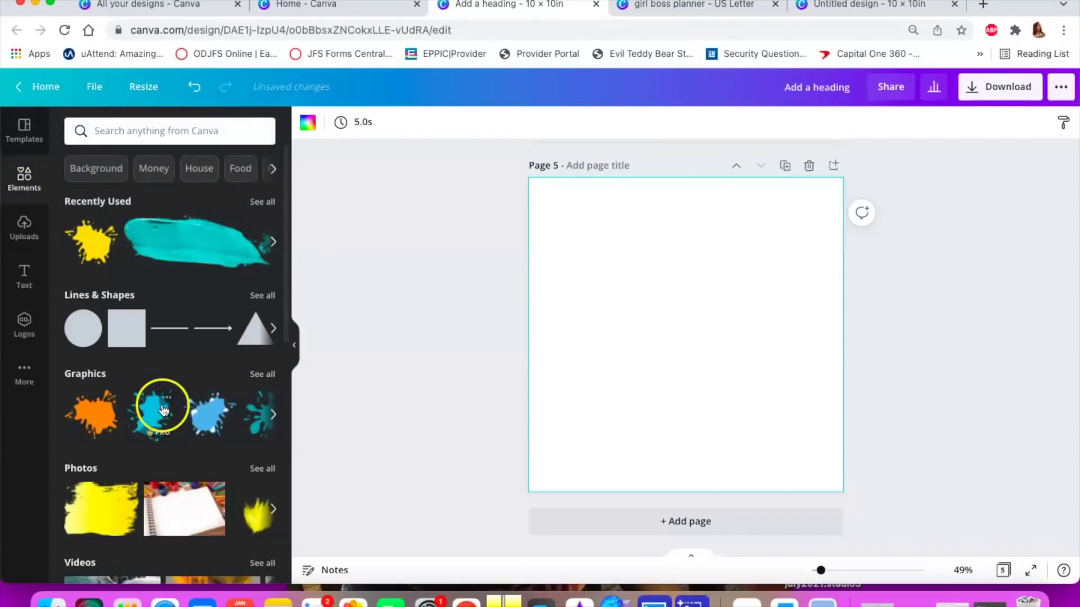
pyautogui.scroll(-3, 160, 410)
pyautogui.scroll(3, 163, 410)
pyautogui.click(147, 212)
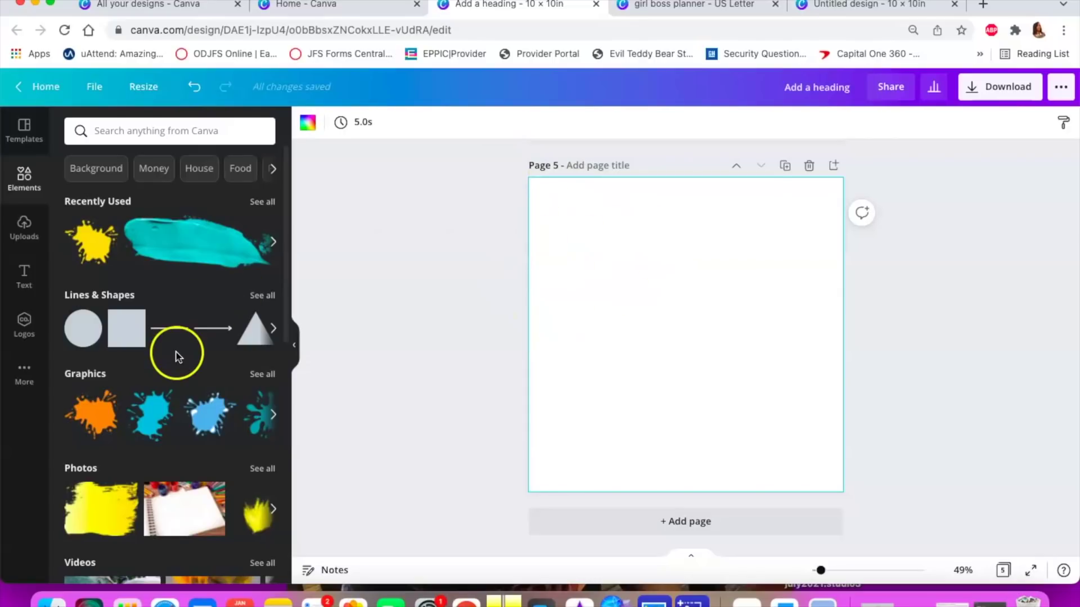
# Browse far down through the uploaded images and return to the most recent uploads
pyautogui.click(24, 225)
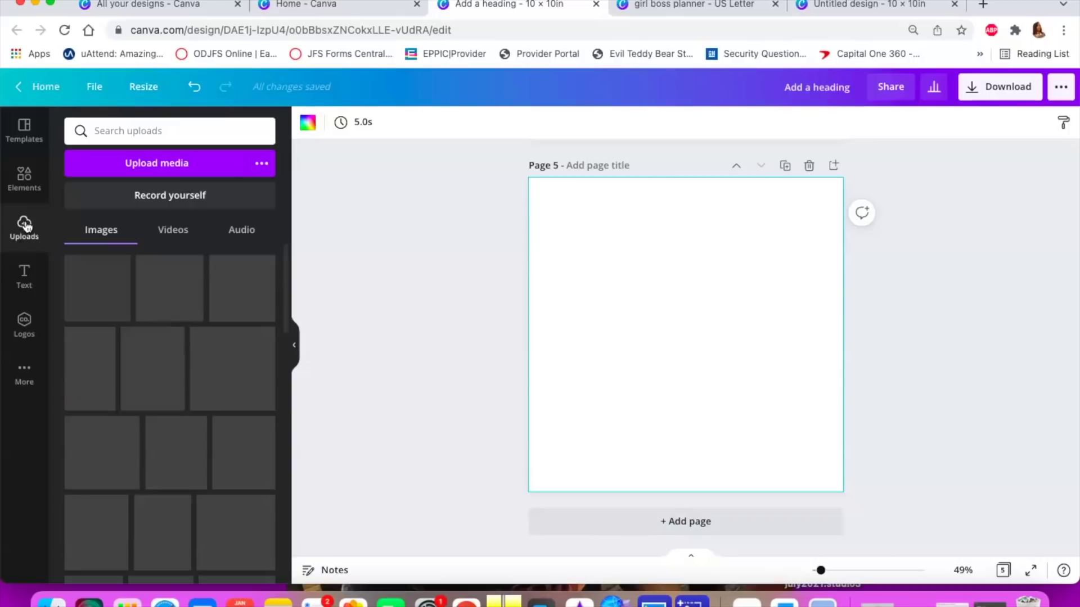
pyautogui.scroll(-5, 190, 311)
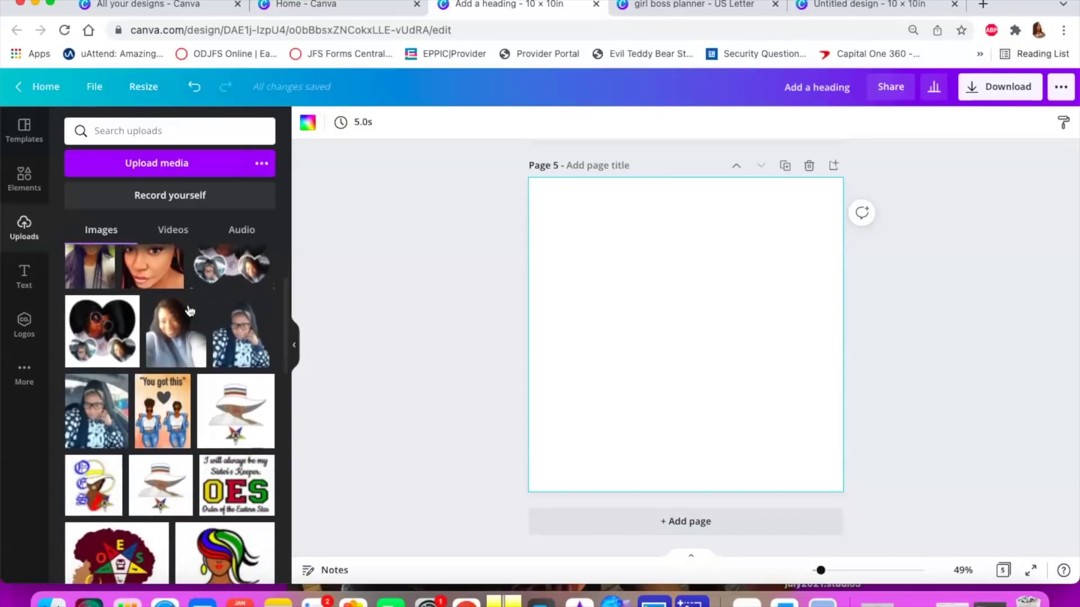
pyautogui.scroll(-5, 190, 311)
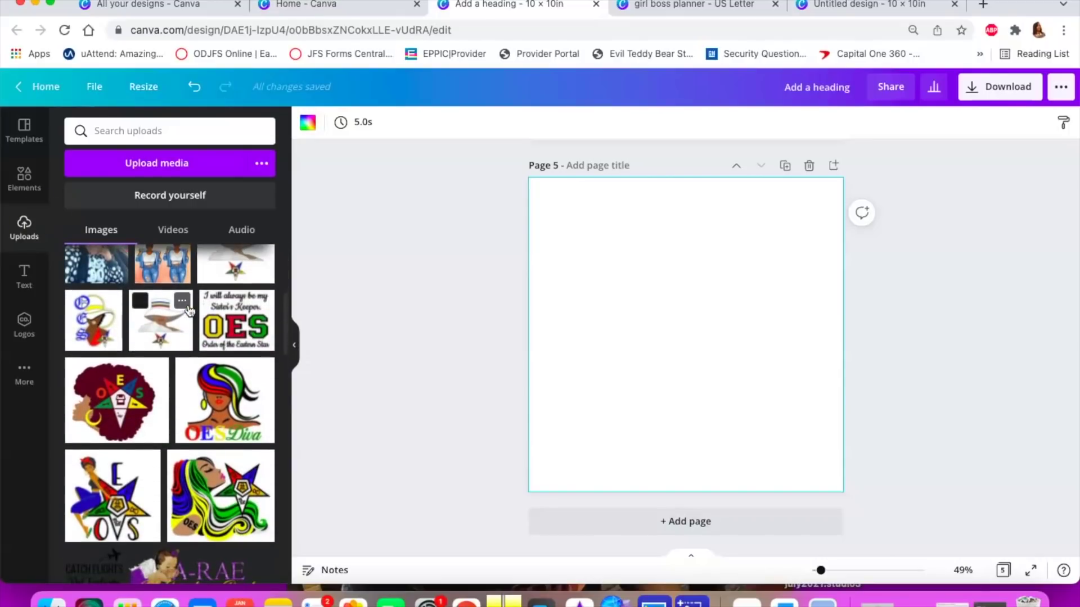
pyautogui.scroll(-15, 190, 311)
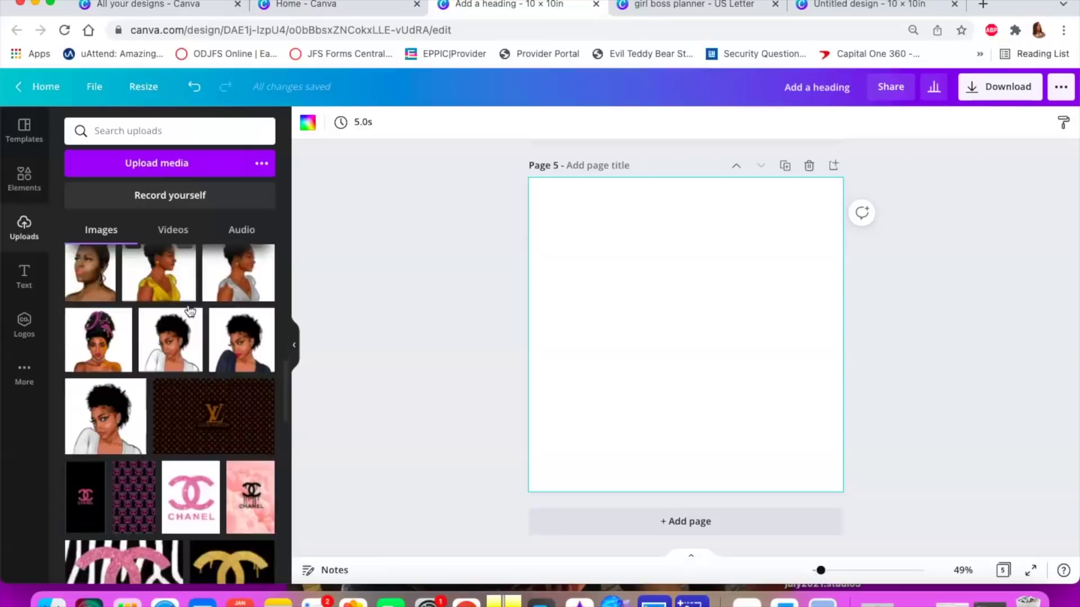
pyautogui.scroll(-15, 190, 311)
pyautogui.scroll(-10, 189, 311)
pyautogui.scroll(-10, 189, 311)
pyautogui.scroll(-8, 189, 311)
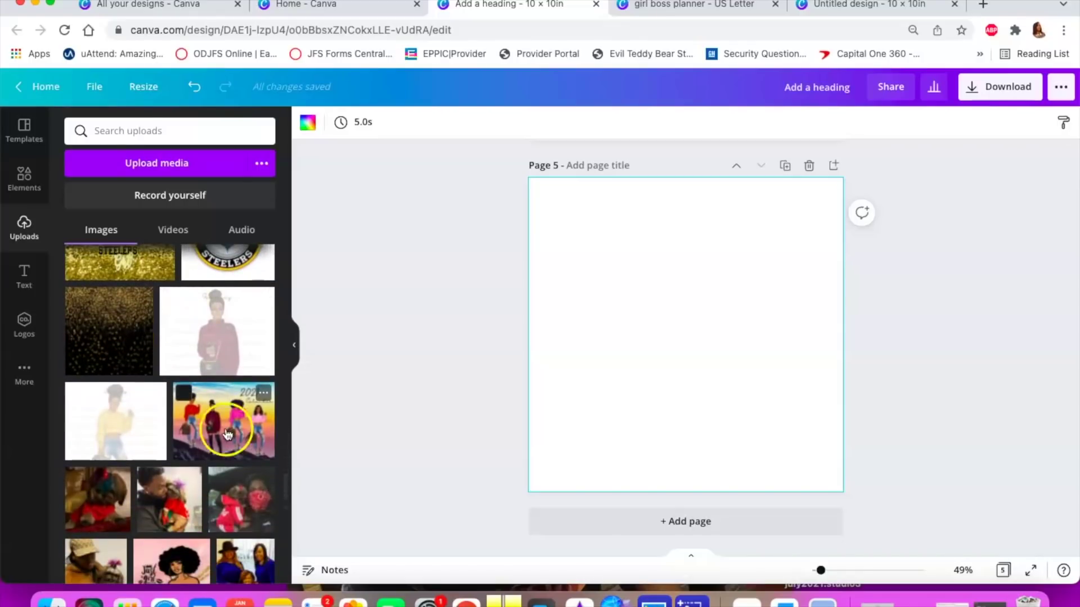
pyautogui.scroll(-10, 229, 434)
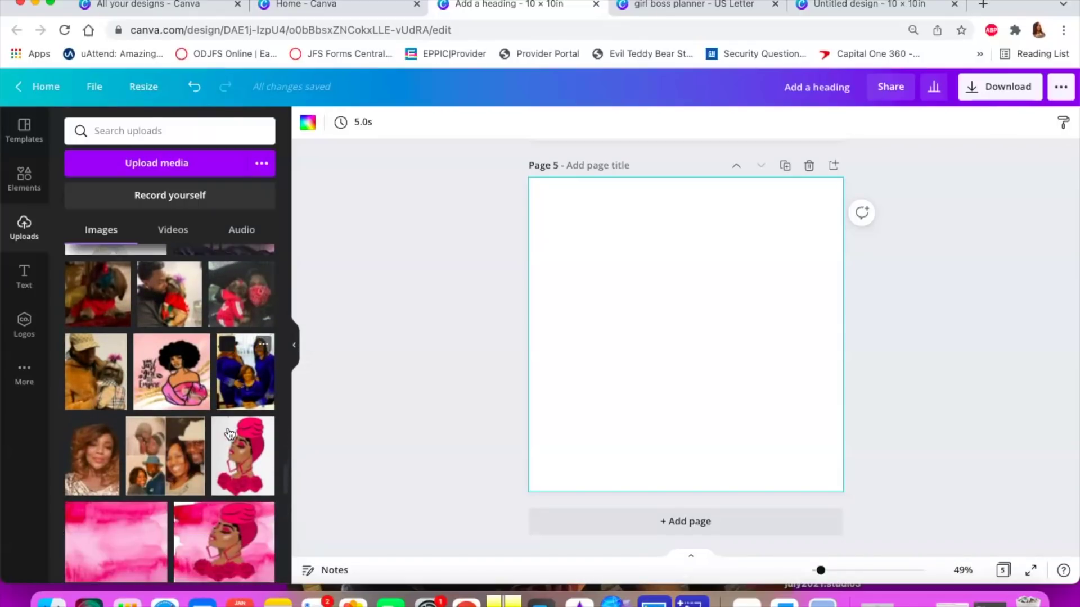
pyautogui.scroll(-10, 229, 433)
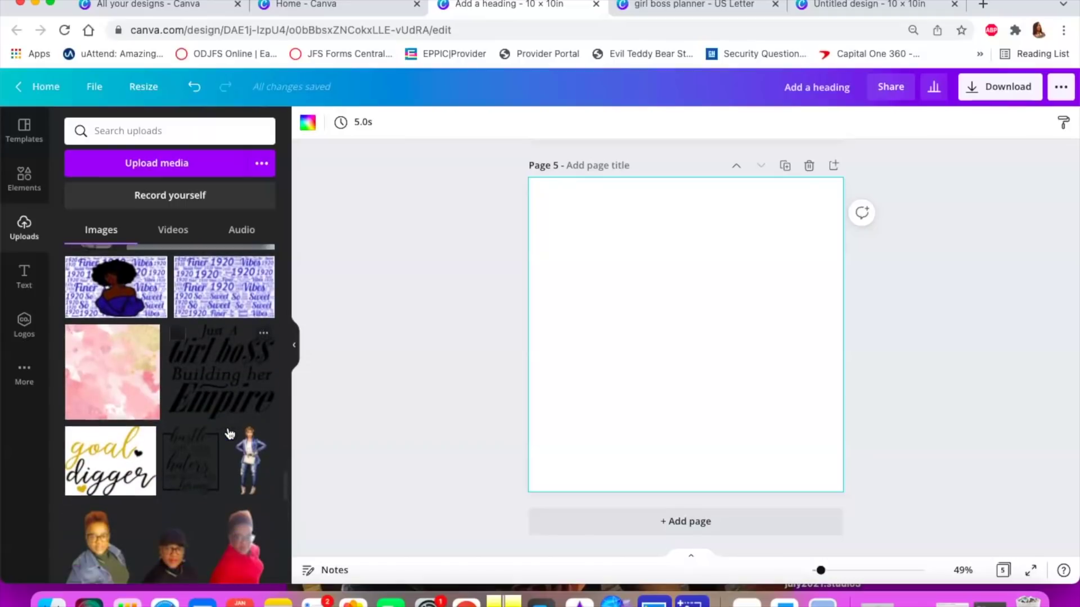
pyautogui.scroll(-1, 229, 434)
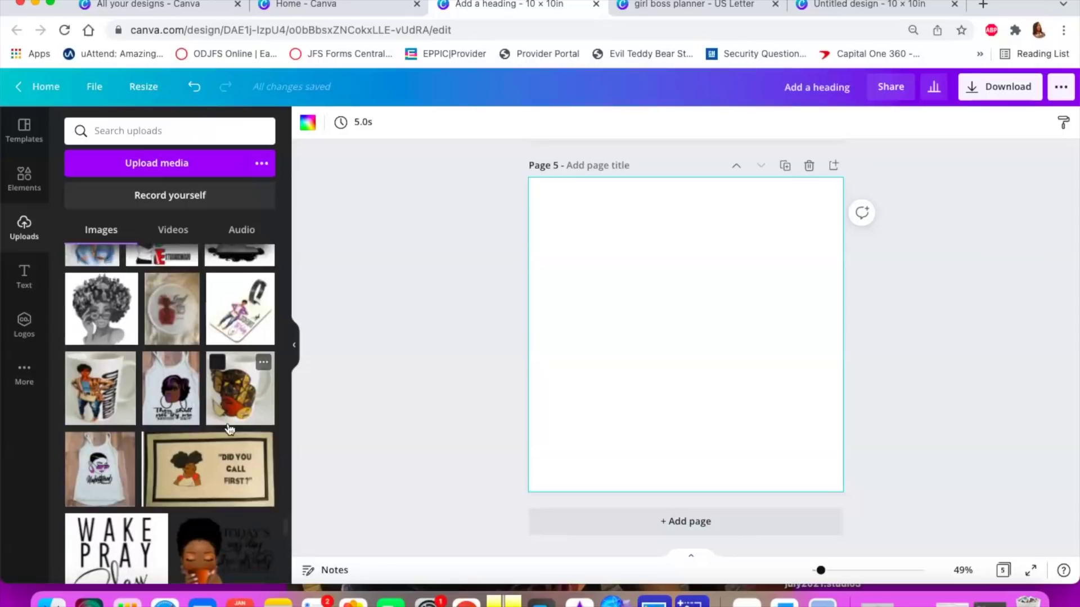
pyautogui.scroll(-15, 230, 430)
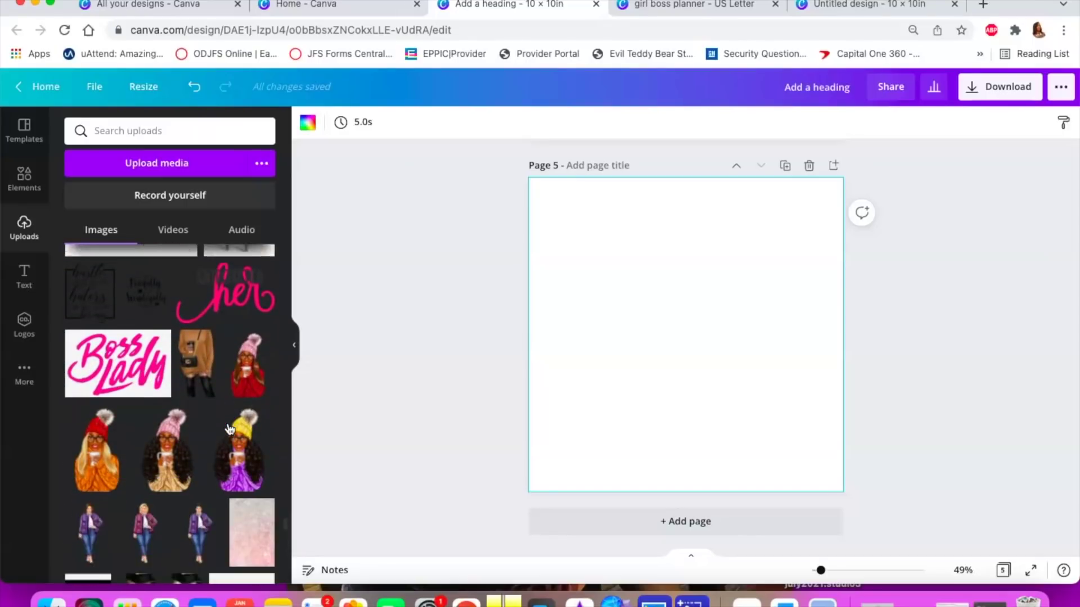
pyautogui.scroll(20, 229, 430)
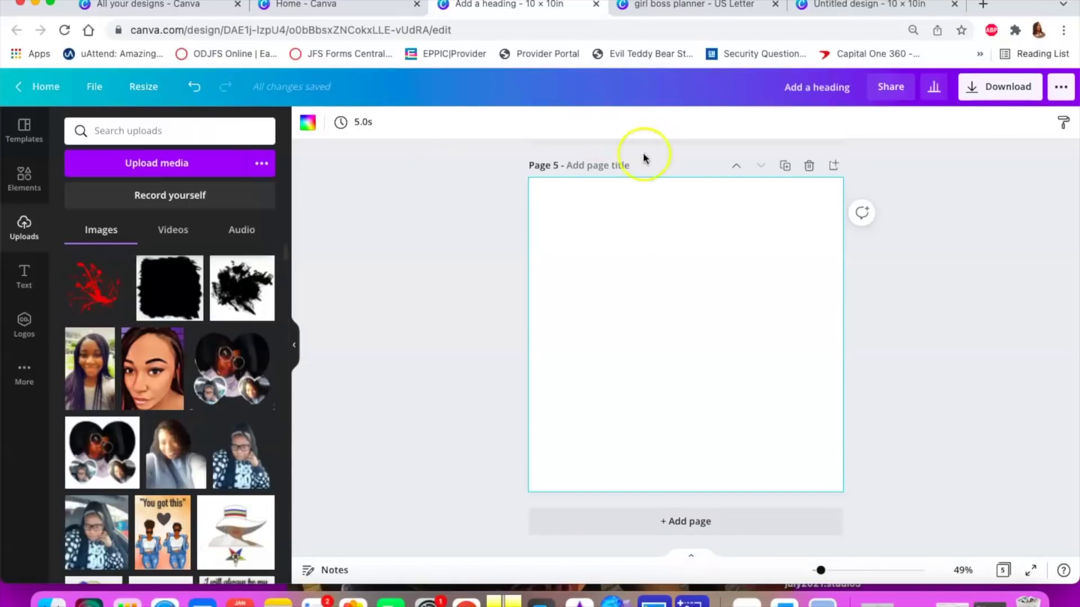
# Review the finished artwork on the earlier pages and return to the blank page 5
pyautogui.scroll(20, 619, 366)
pyautogui.scroll(-3, 620, 367)
pyautogui.scroll(-12, 620, 367)
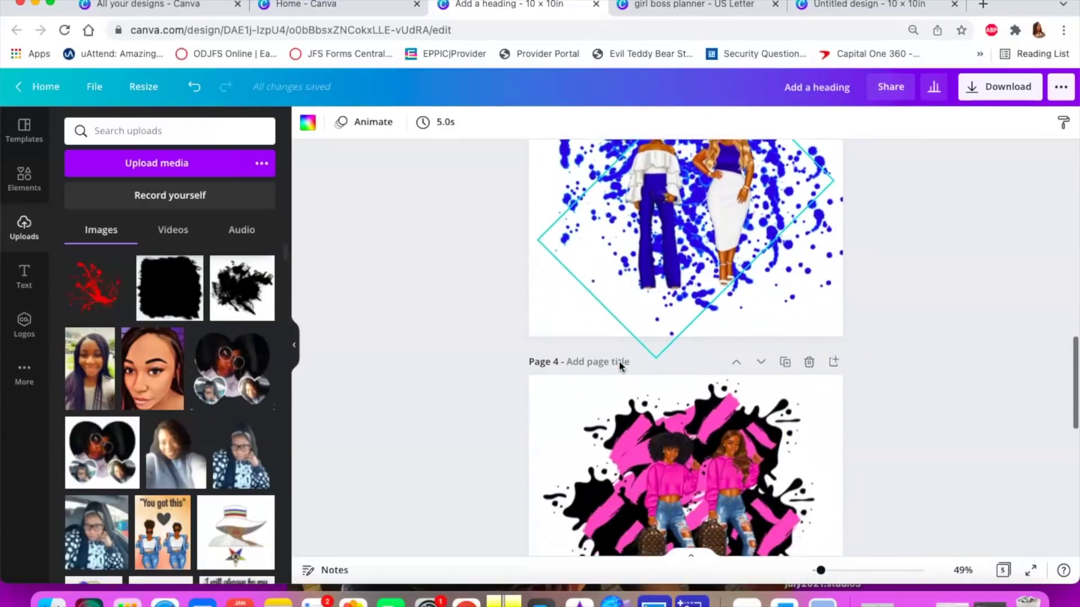
pyautogui.scroll(-10, 620, 366)
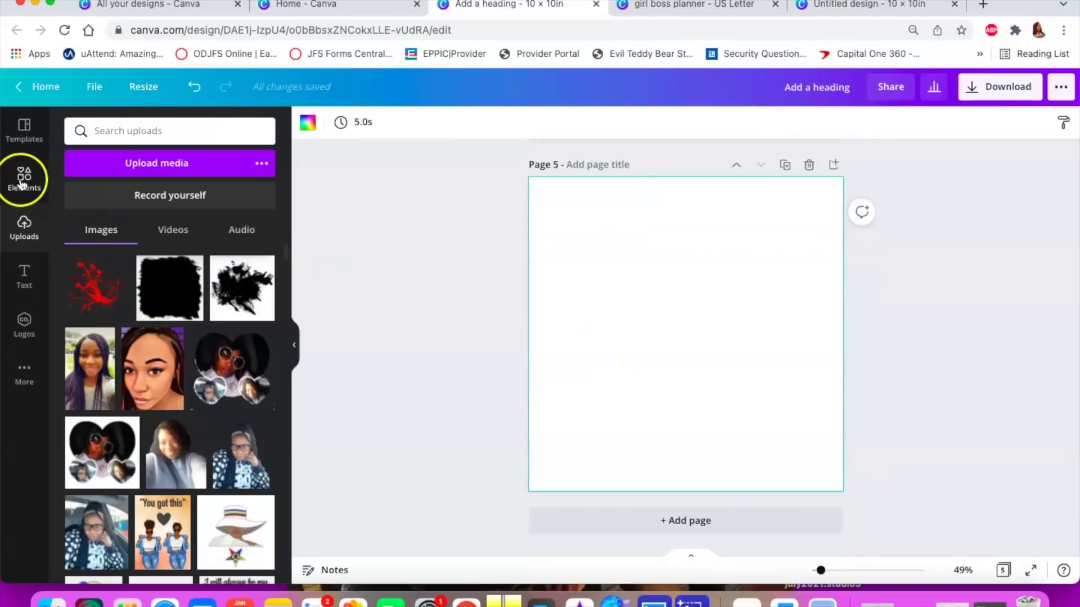
# Search the elements for "texture" and browse the results
pyautogui.click(21, 183)
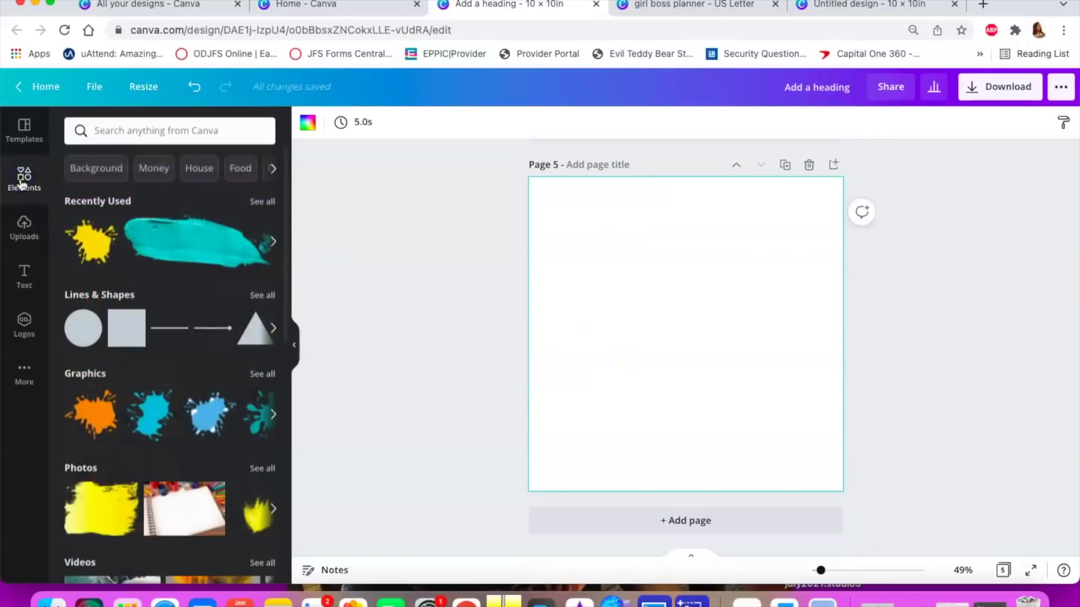
pyautogui.click(150, 134)
pyautogui.write('texture')
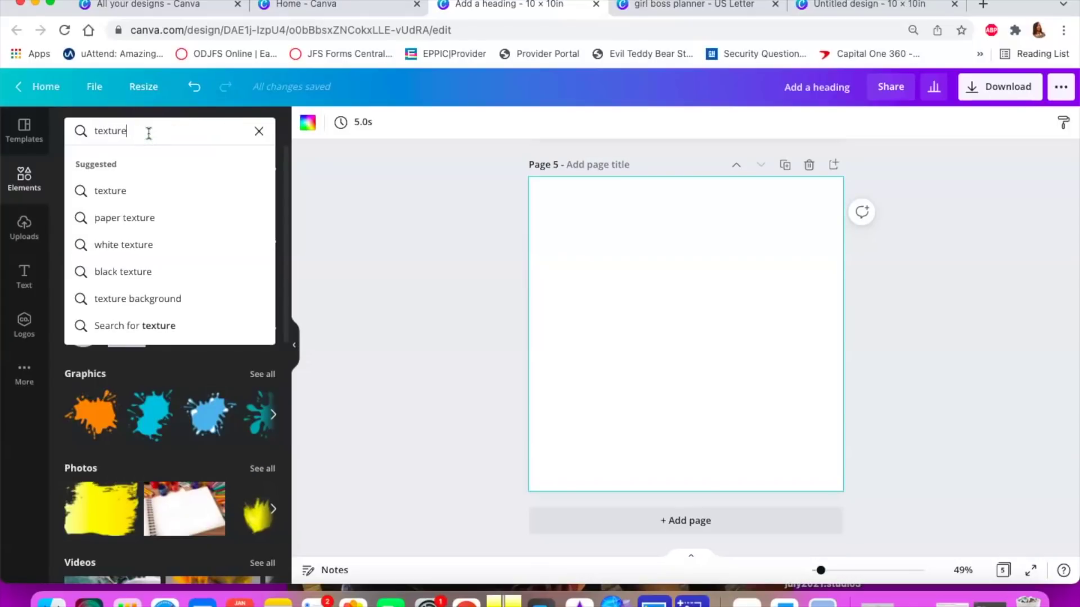
pyautogui.press('Return')
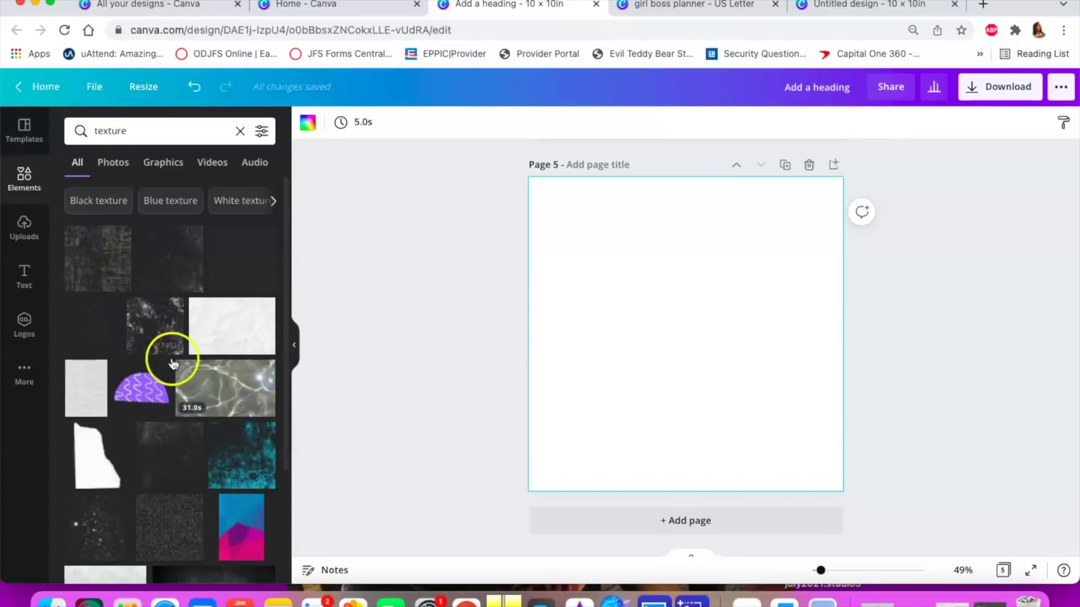
pyautogui.scroll(-2, 171, 361)
pyautogui.scroll(-5, 171, 361)
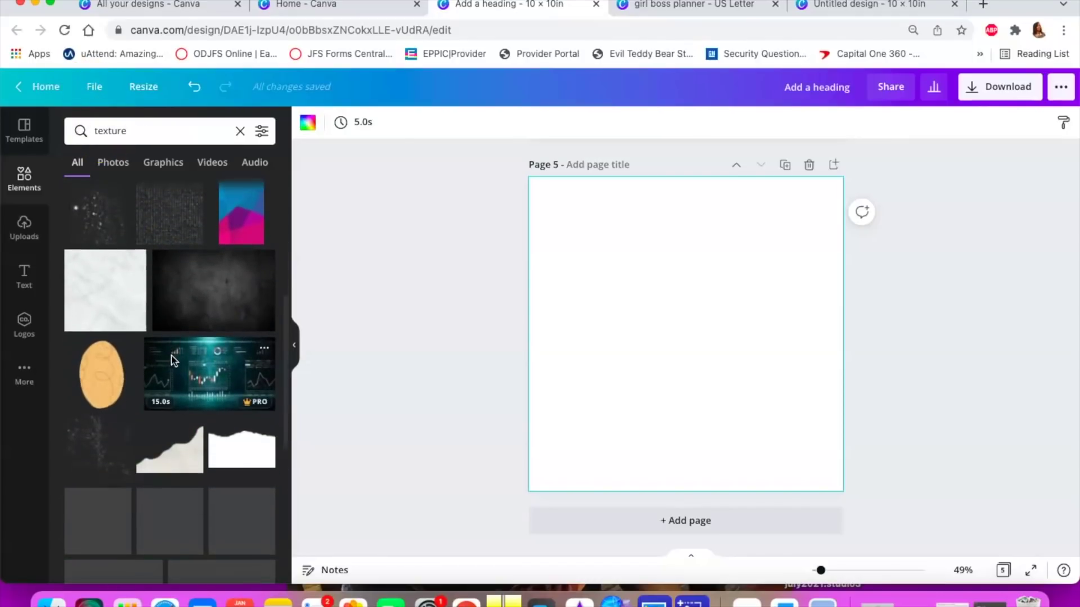
pyautogui.scroll(-1, 174, 361)
pyautogui.scroll(-2, 171, 354)
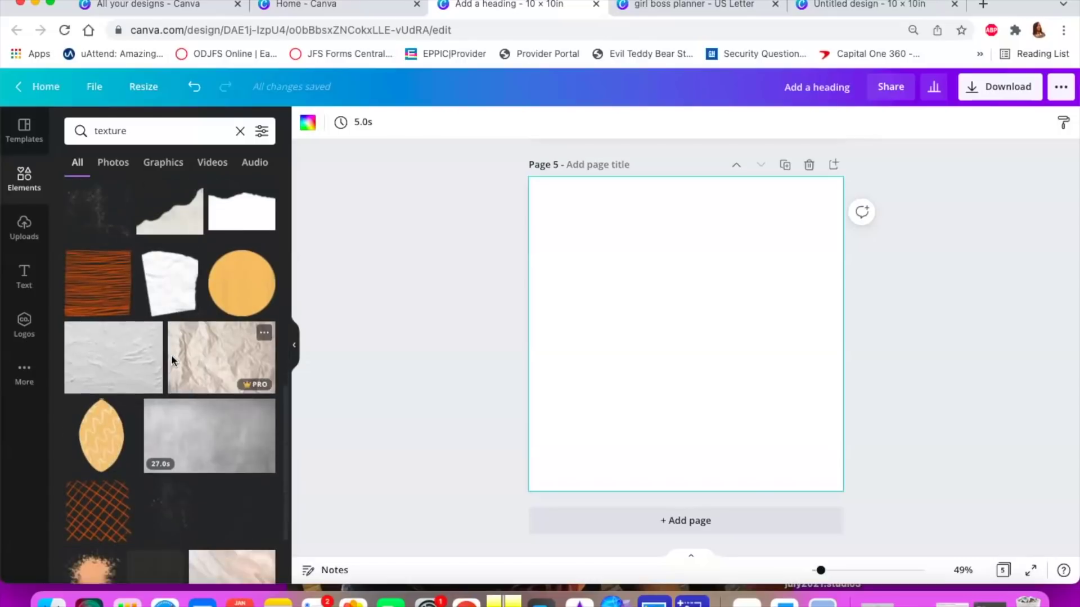
# Refine the element search to "pink texture" and browse the results
pyautogui.click(93, 163)
pyautogui.click(93, 131)
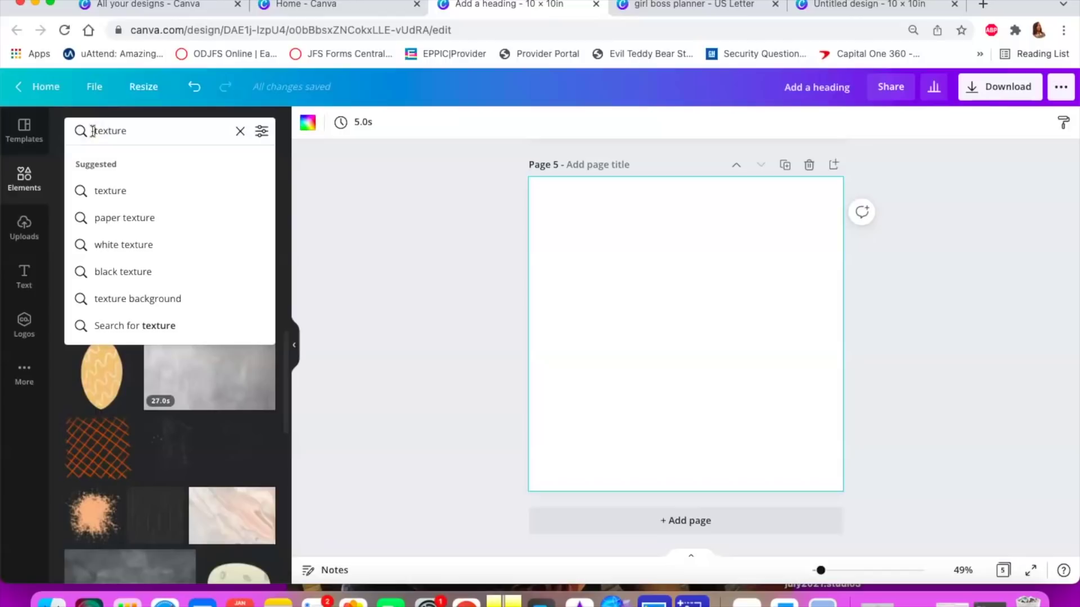
pyautogui.write('pink')
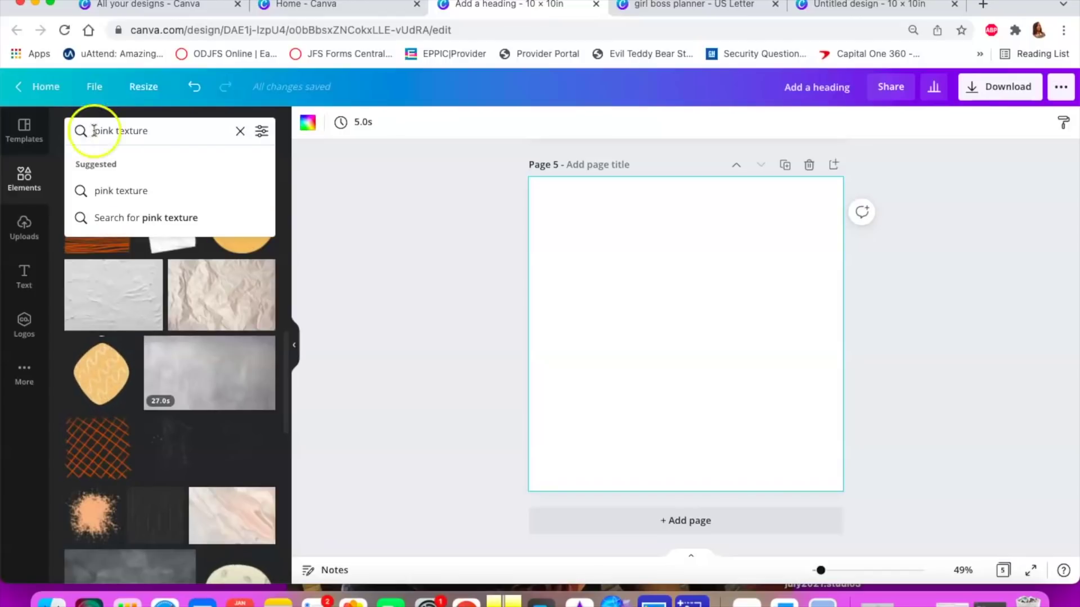
pyautogui.press('Return')
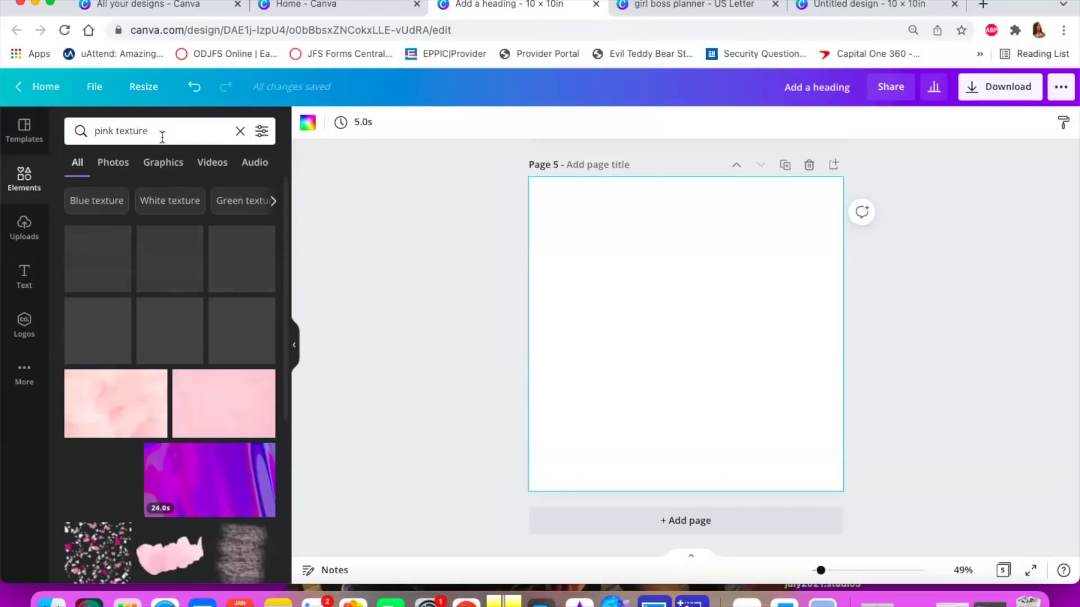
pyautogui.scroll(-3, 143, 414)
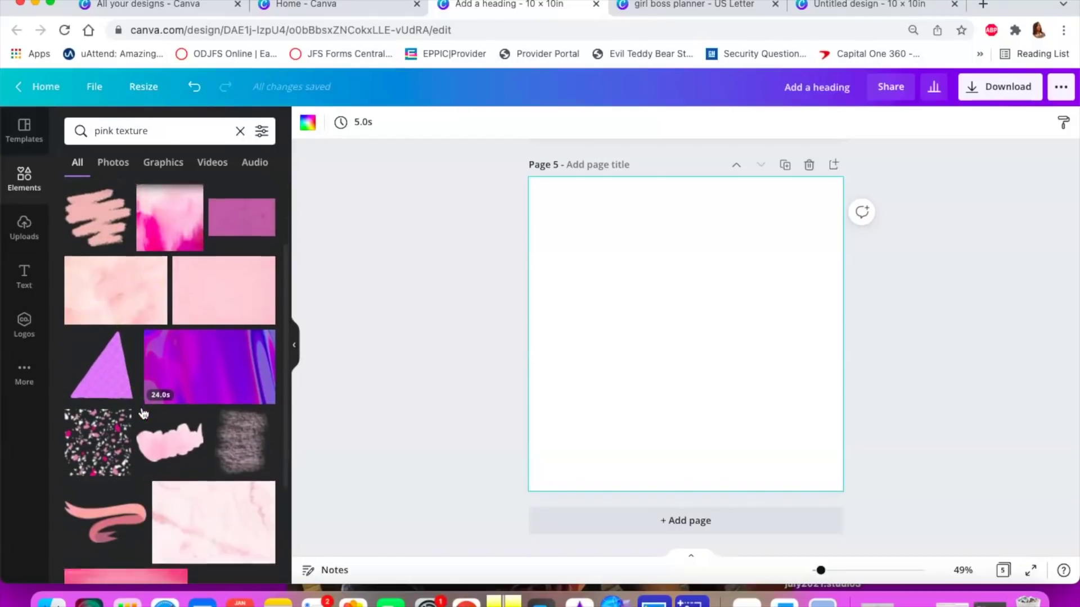
pyautogui.scroll(-5, 144, 414)
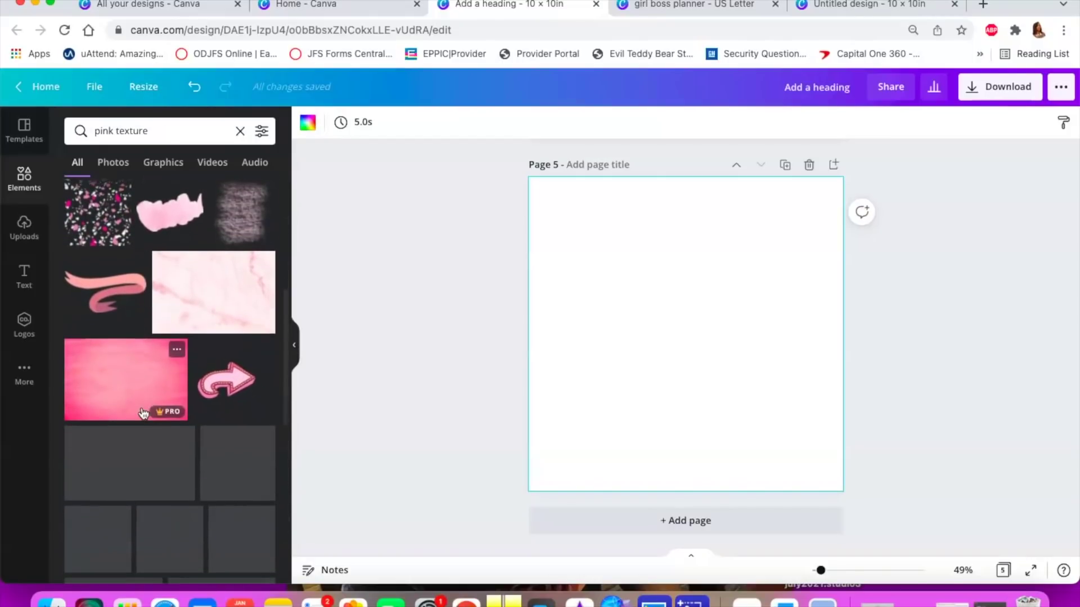
pyautogui.scroll(-4, 144, 415)
pyautogui.click(172, 291)
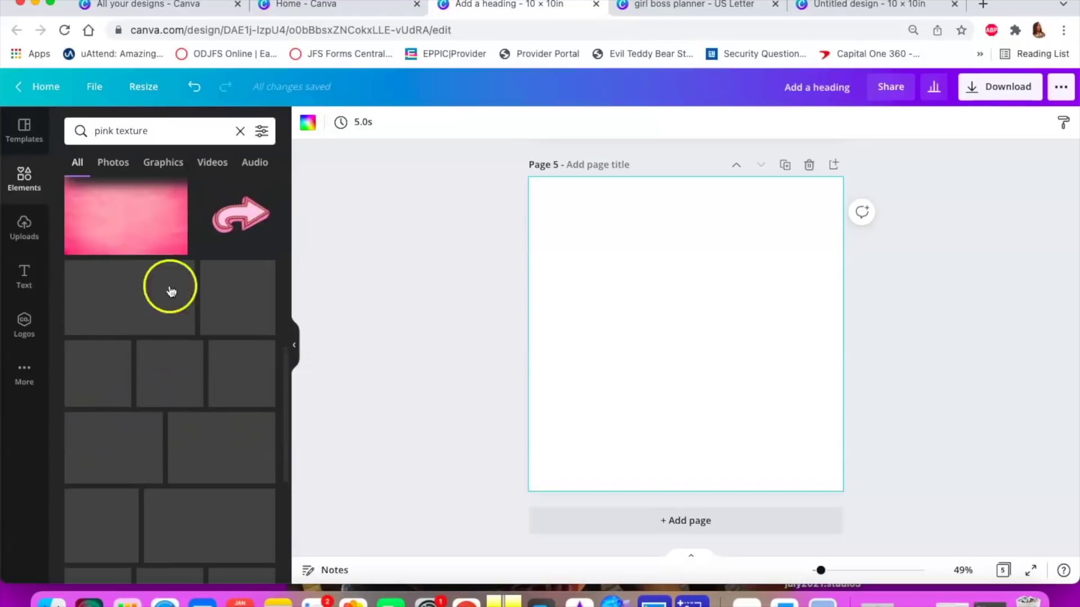
# Look further down the pink texture results for a suitable background and return to the first results
pyautogui.scroll(-1, 169, 367)
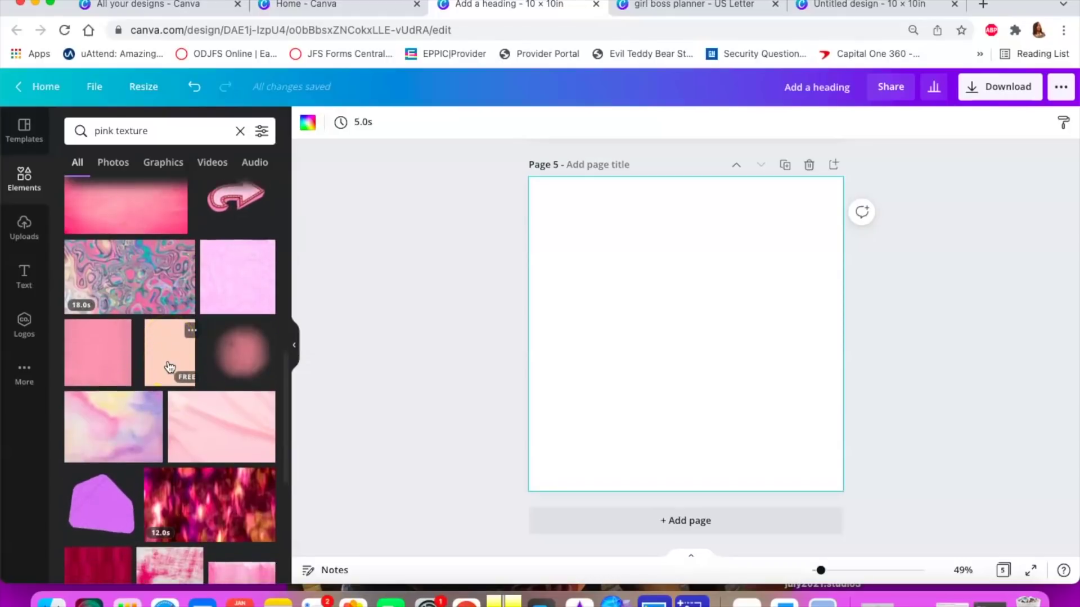
pyautogui.scroll(-1, 169, 367)
pyautogui.scroll(-5, 170, 367)
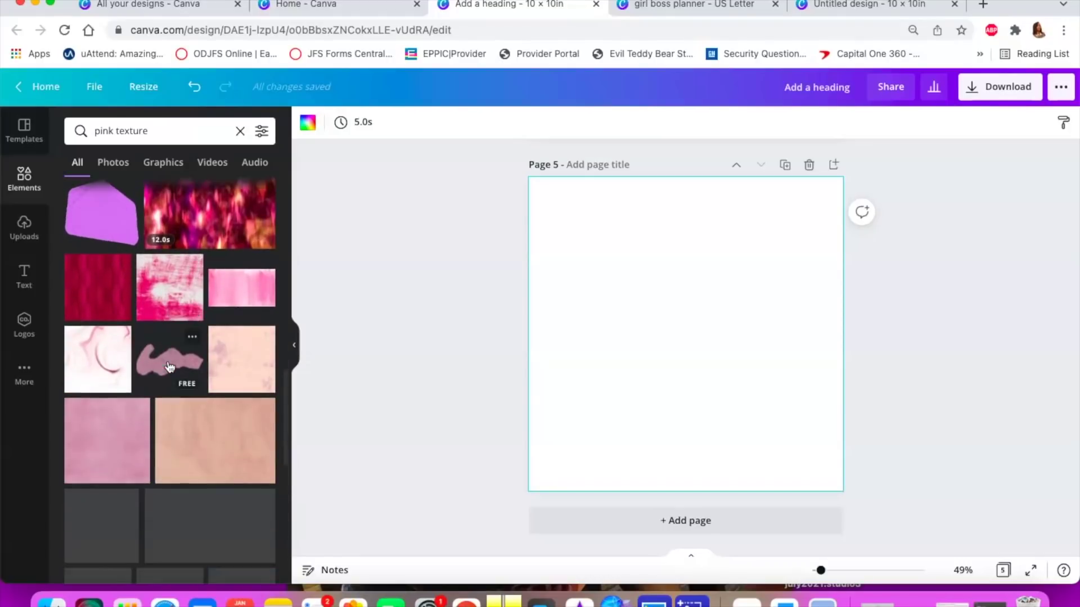
pyautogui.scroll(-2, 170, 368)
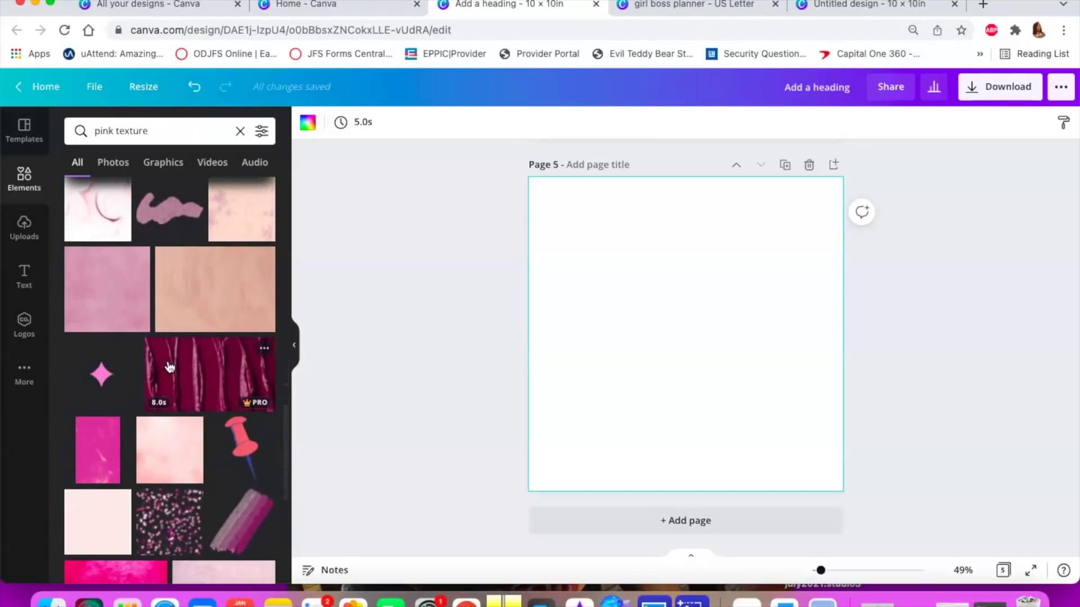
pyautogui.scroll(4, 169, 367)
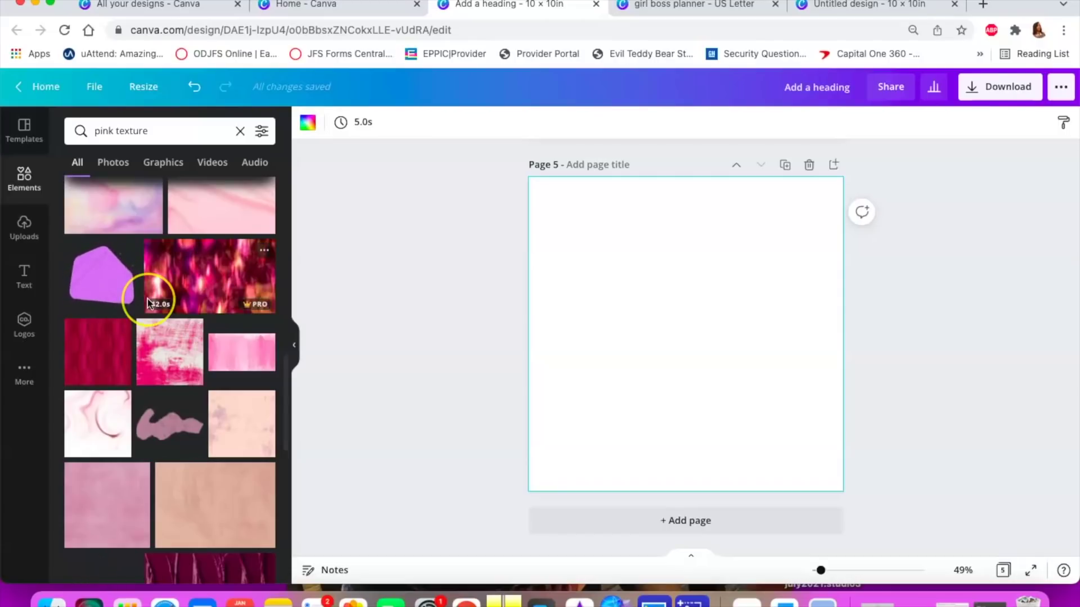
pyautogui.scroll(-10, 149, 298)
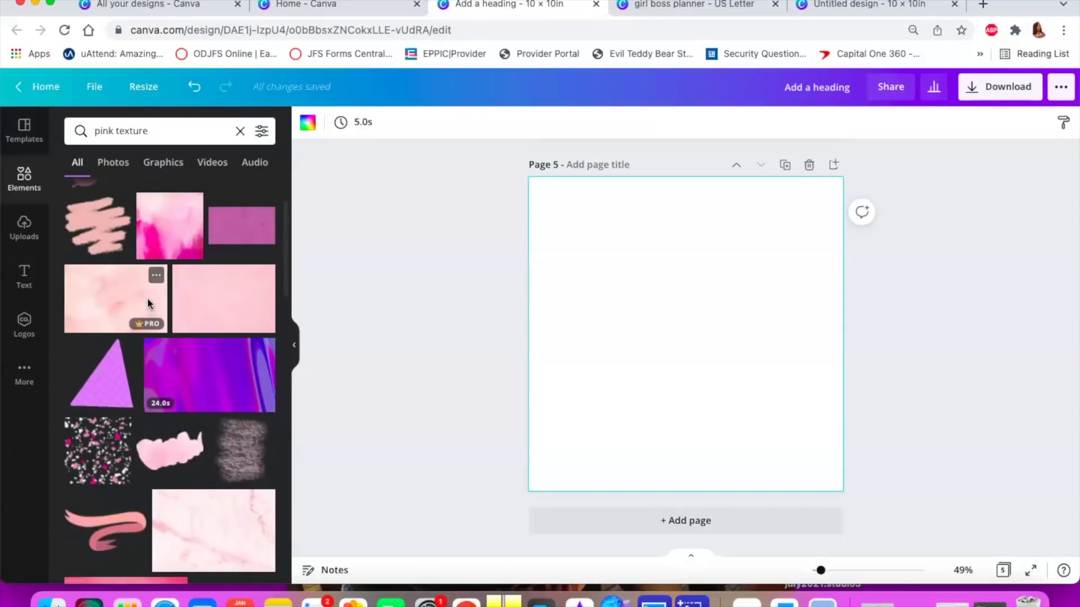
pyautogui.scroll(2, 144, 235)
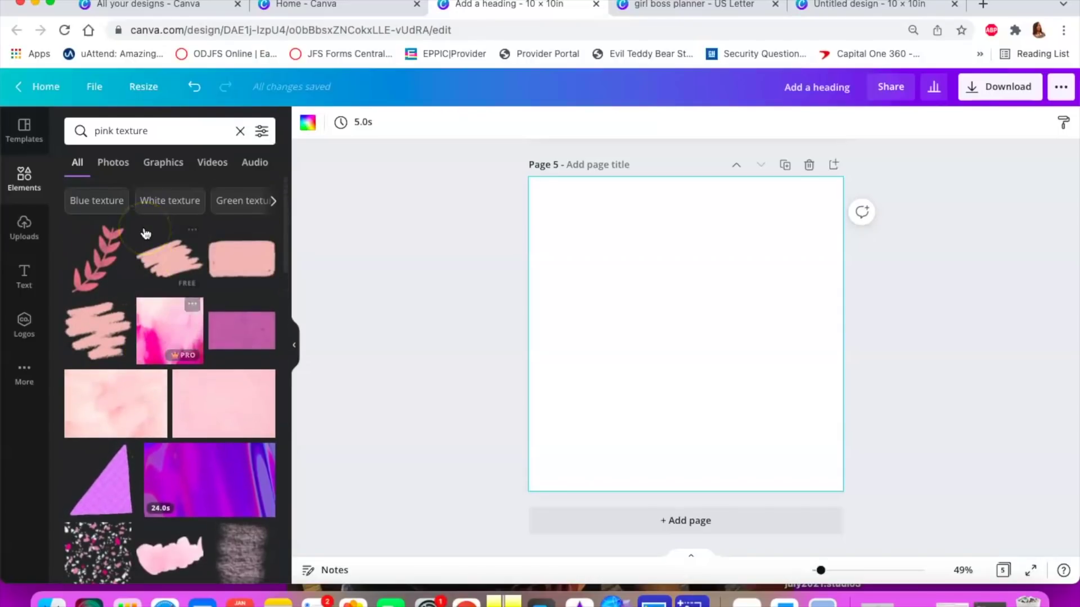
pyautogui.scroll(-2, 145, 233)
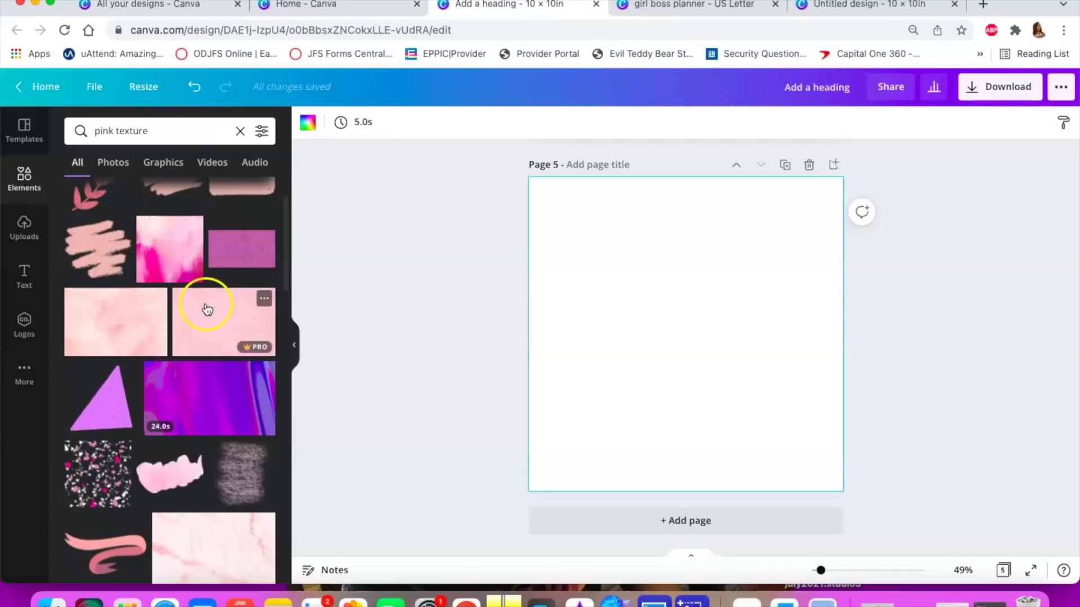
# Try the soft brushed rectangular texture on page 5, then remove it and clear the element search
pyautogui.click(234, 477)
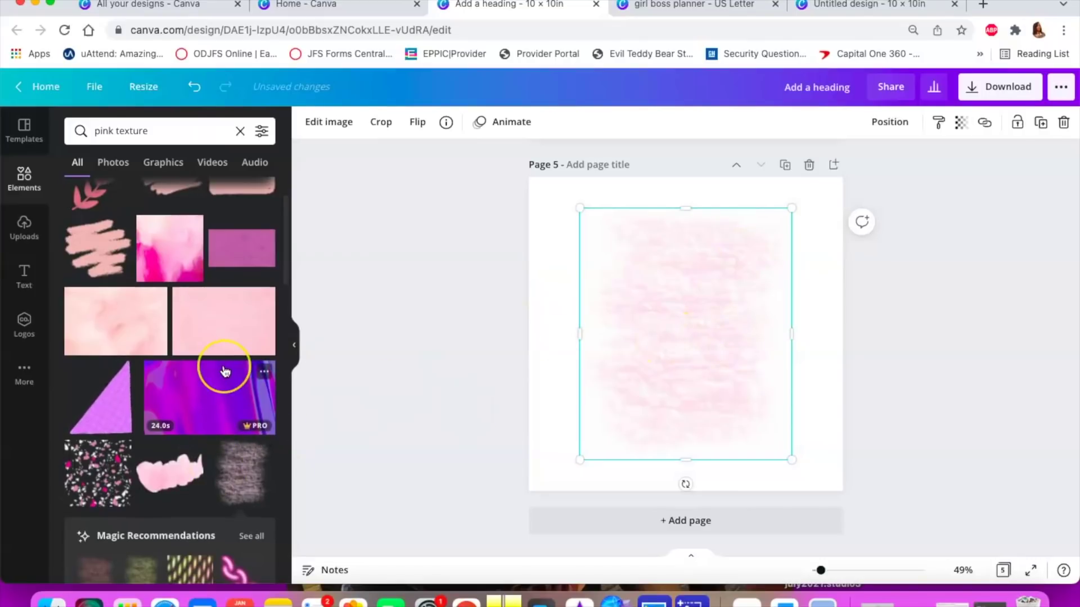
pyautogui.scroll(-3, 224, 368)
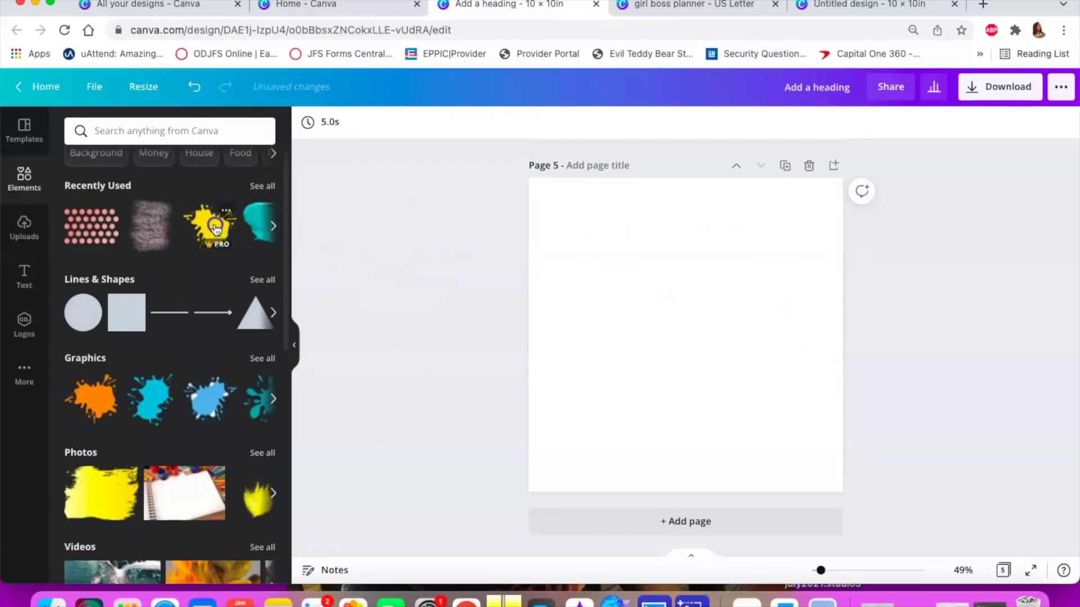
# Add the recently used yellow splatter and light-blue brush stroke to page 5, moving the stroke to the page's lower-left corner
pyautogui.click(216, 227)
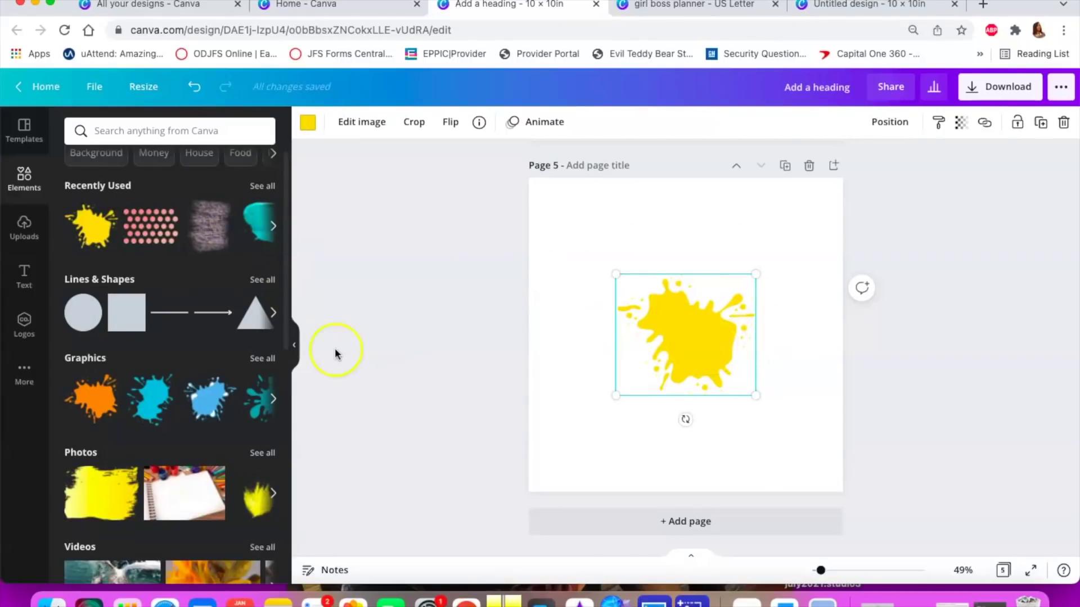
pyautogui.scroll(-4, 197, 367)
pyautogui.scroll(4, 194, 369)
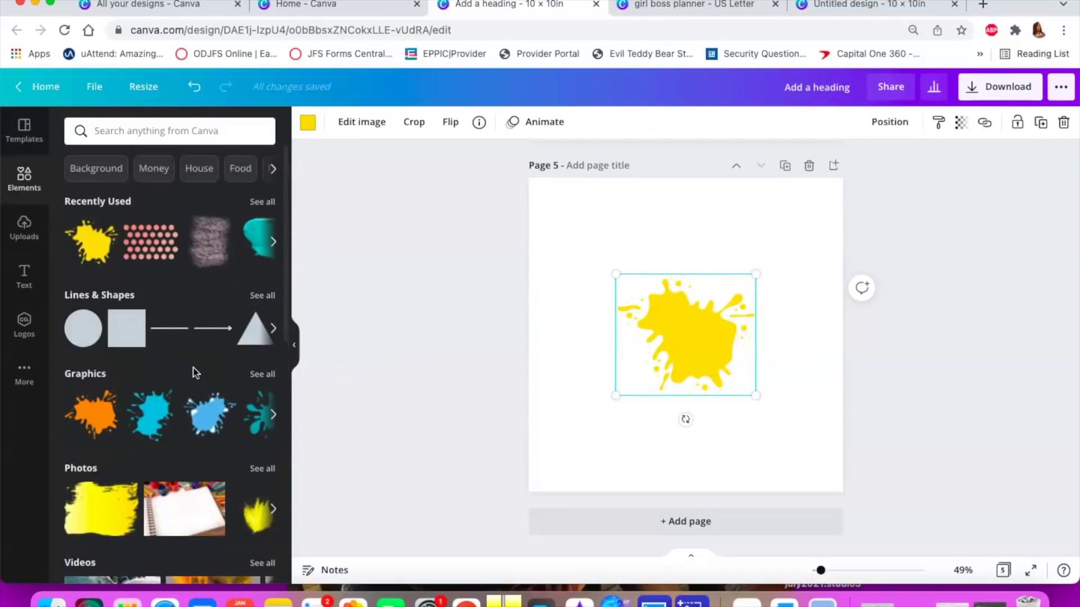
pyautogui.click(274, 243)
pyautogui.click(274, 244)
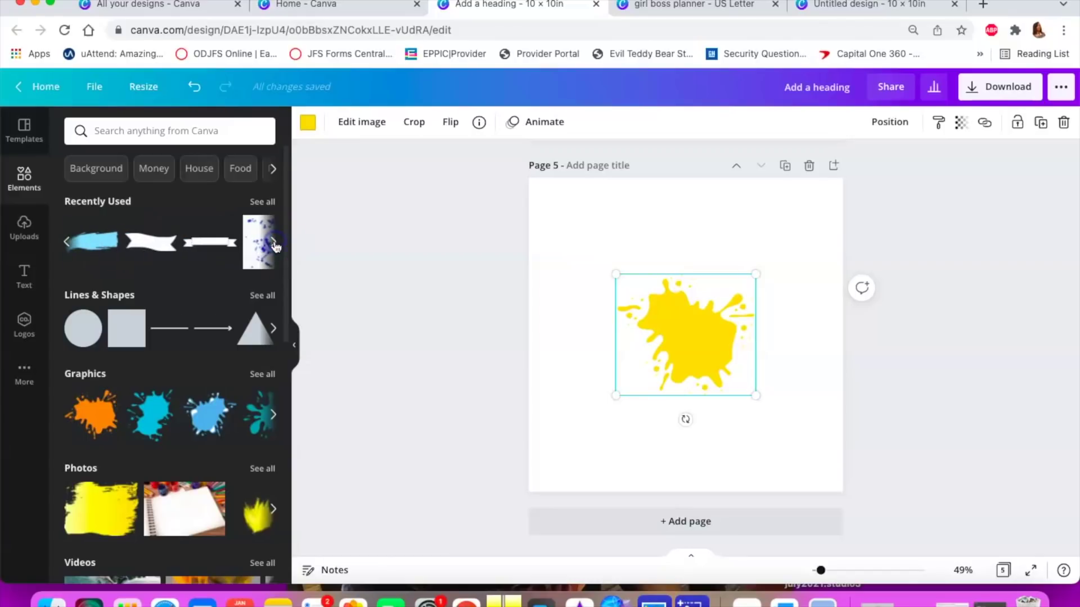
pyautogui.click(94, 249)
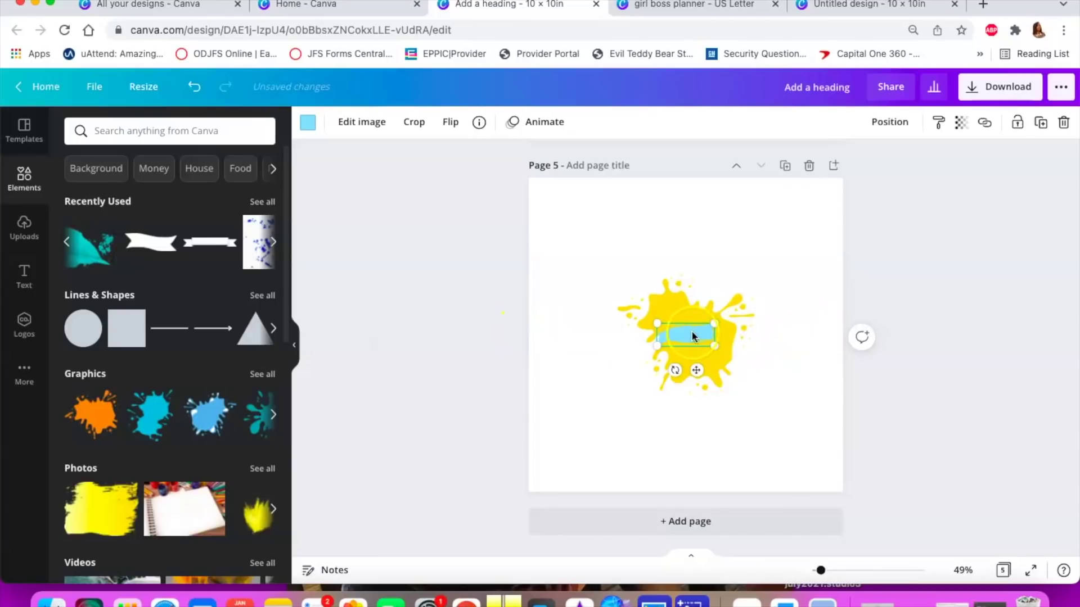
pyautogui.moveTo(640, 378)
pyautogui.mouseDown()
pyautogui.moveTo(572, 439)
pyautogui.moveTo(587, 456)
pyautogui.mouseUp()
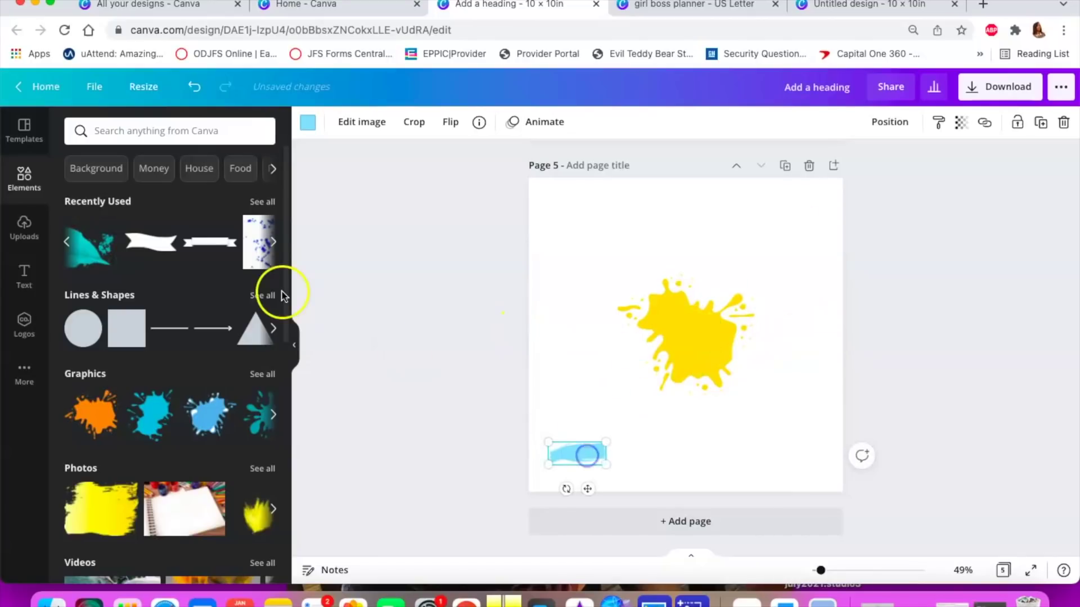
# Review the recently used elements and the finished artwork on the earlier pages, comparing it with the yellow splatter on page 5
pyautogui.click(275, 243)
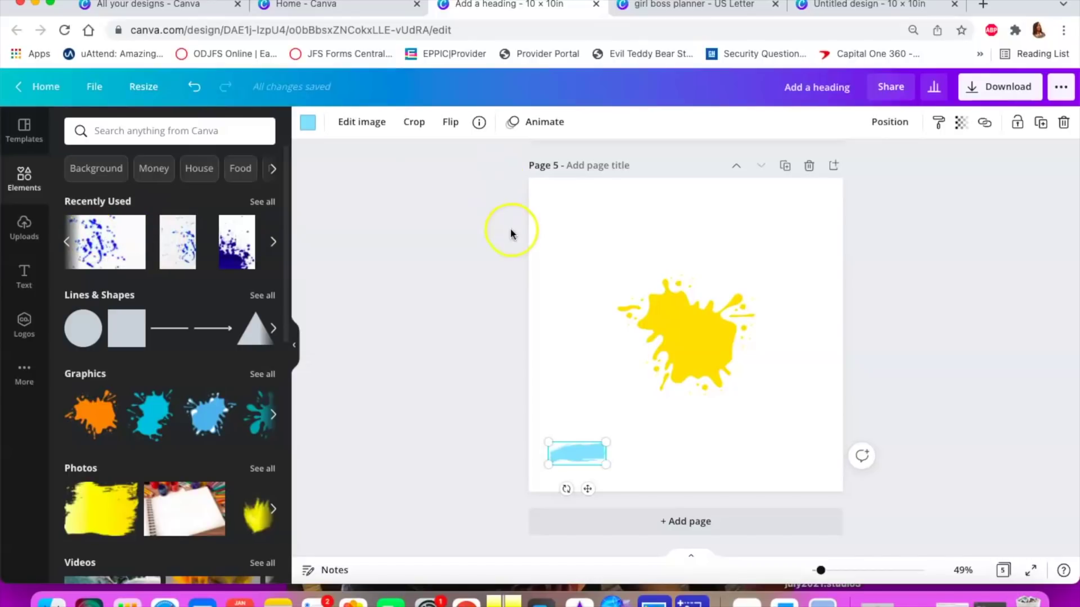
pyautogui.scroll(10, 511, 228)
pyautogui.scroll(10, 511, 227)
pyautogui.scroll(-18, 511, 228)
pyautogui.click(639, 293)
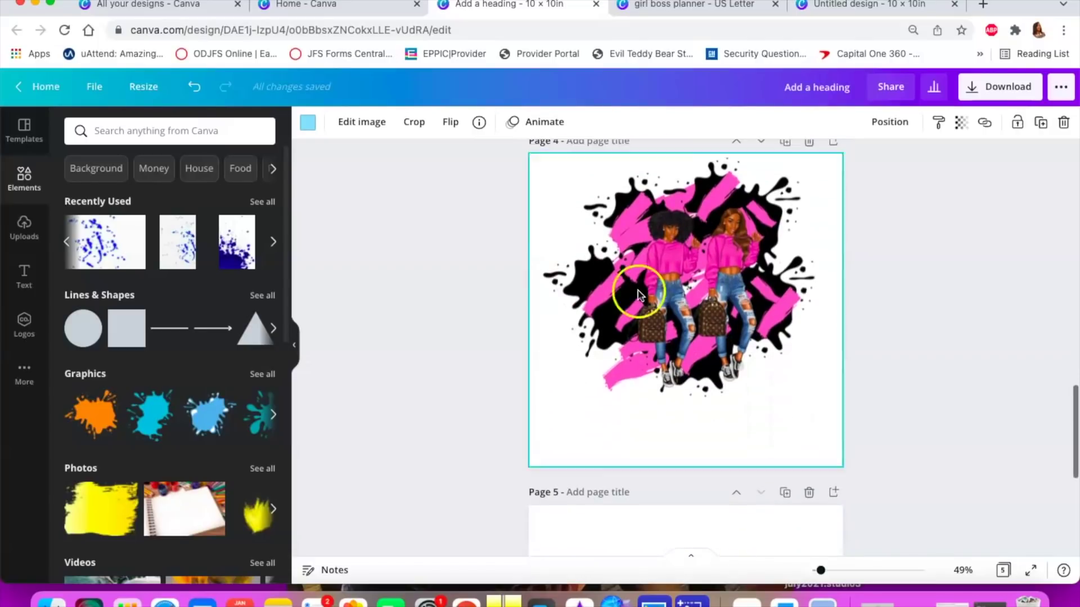
pyautogui.click(273, 241)
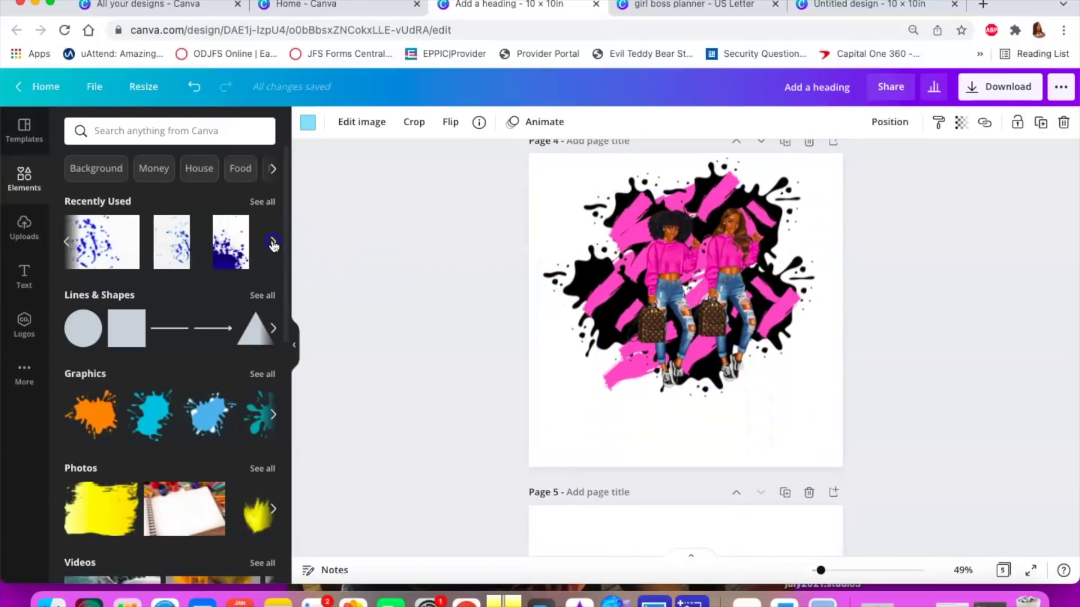
pyautogui.click(67, 242)
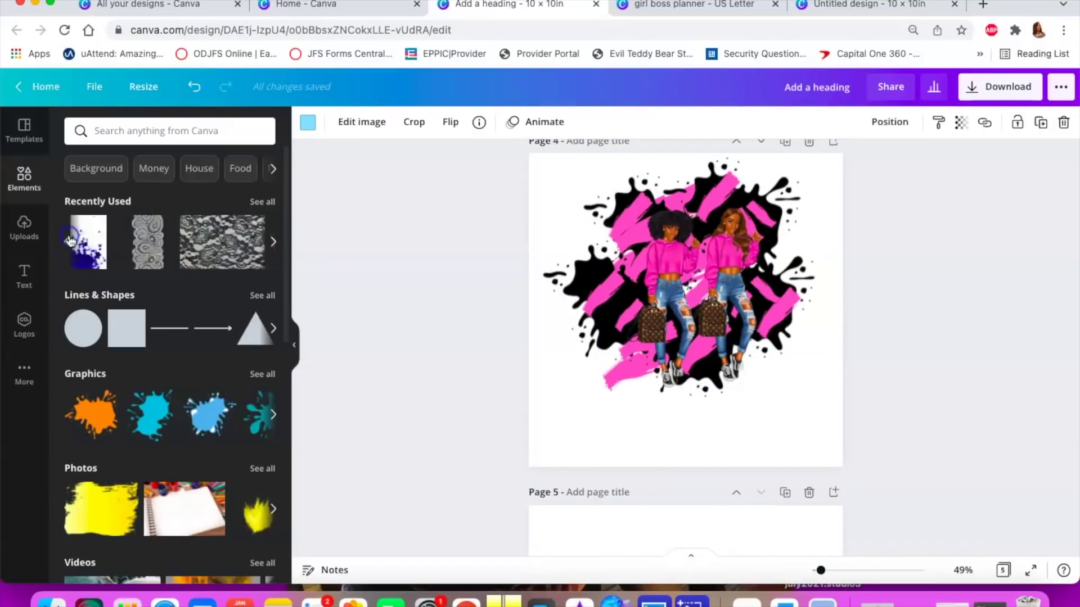
pyautogui.click(69, 241)
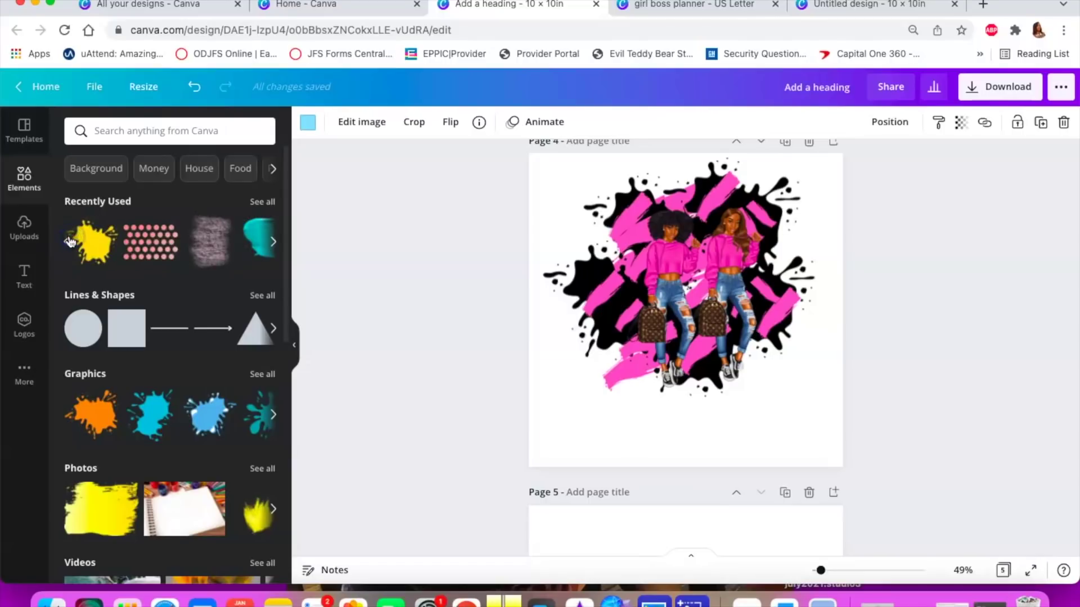
pyautogui.click(70, 241)
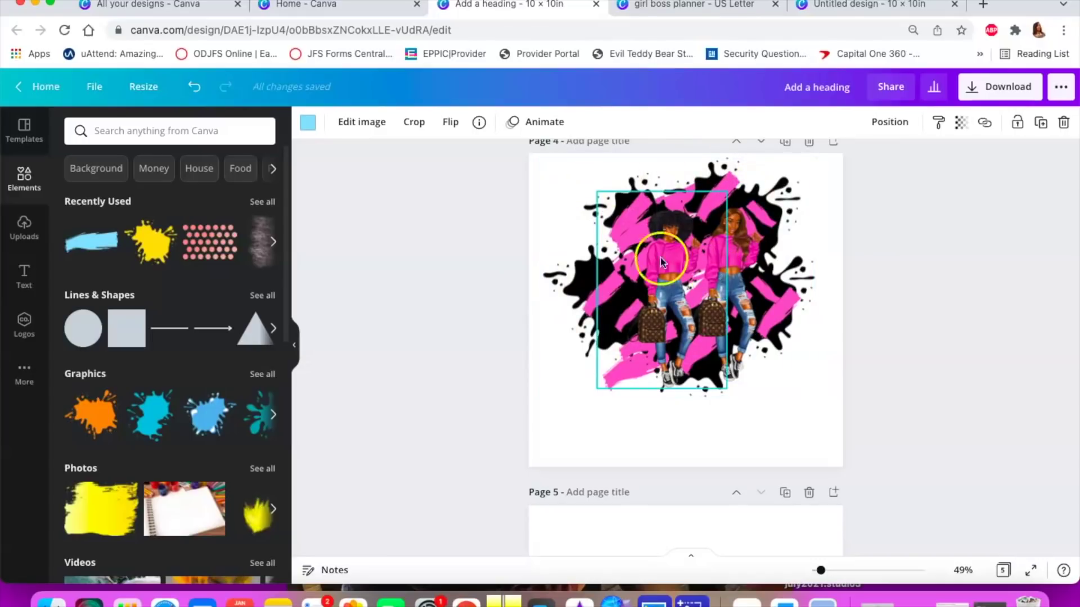
pyautogui.scroll(-5, 545, 360)
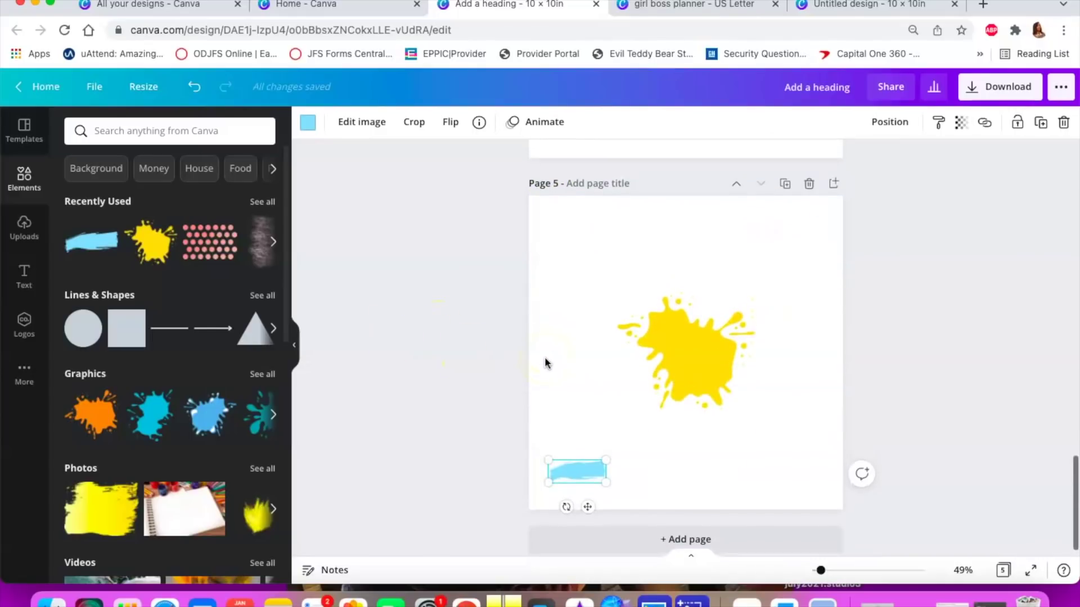
pyautogui.click(703, 375)
pyautogui.scroll(5, 547, 349)
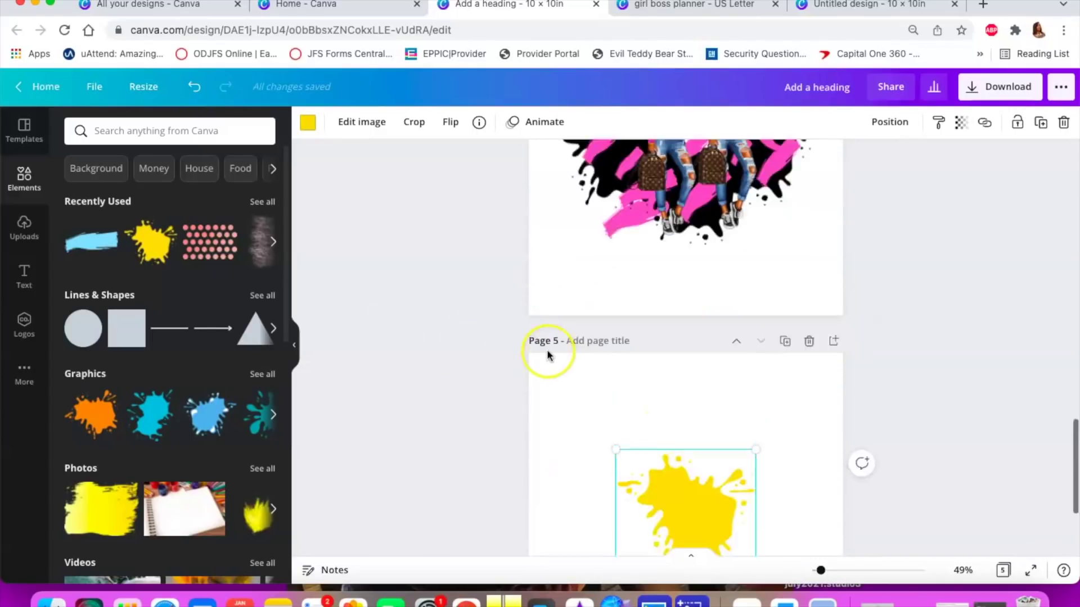
pyautogui.scroll(-5, 547, 349)
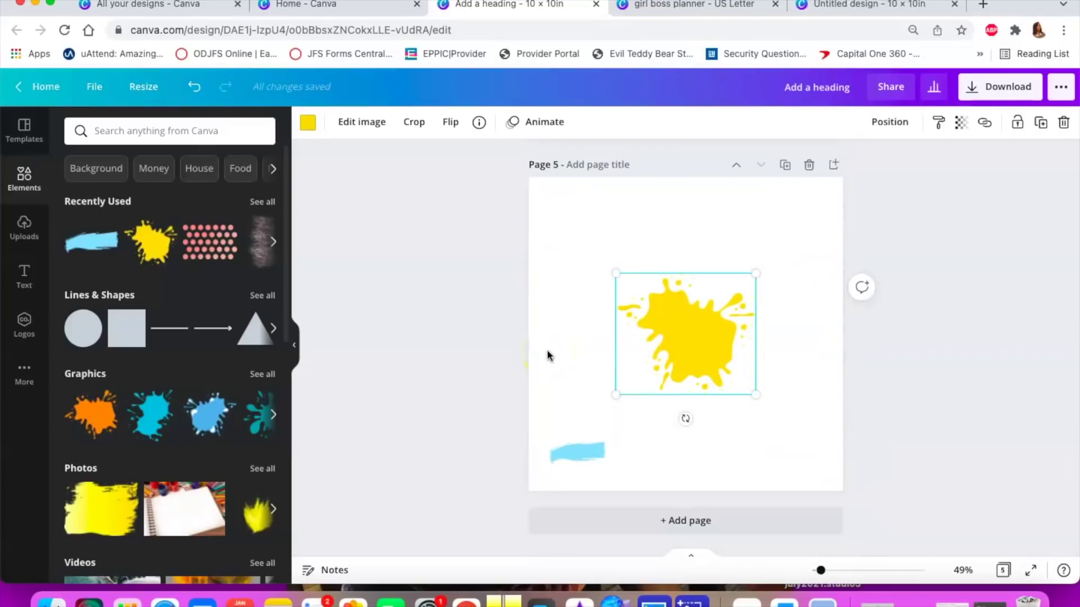
pyautogui.scroll(-8, 170, 370)
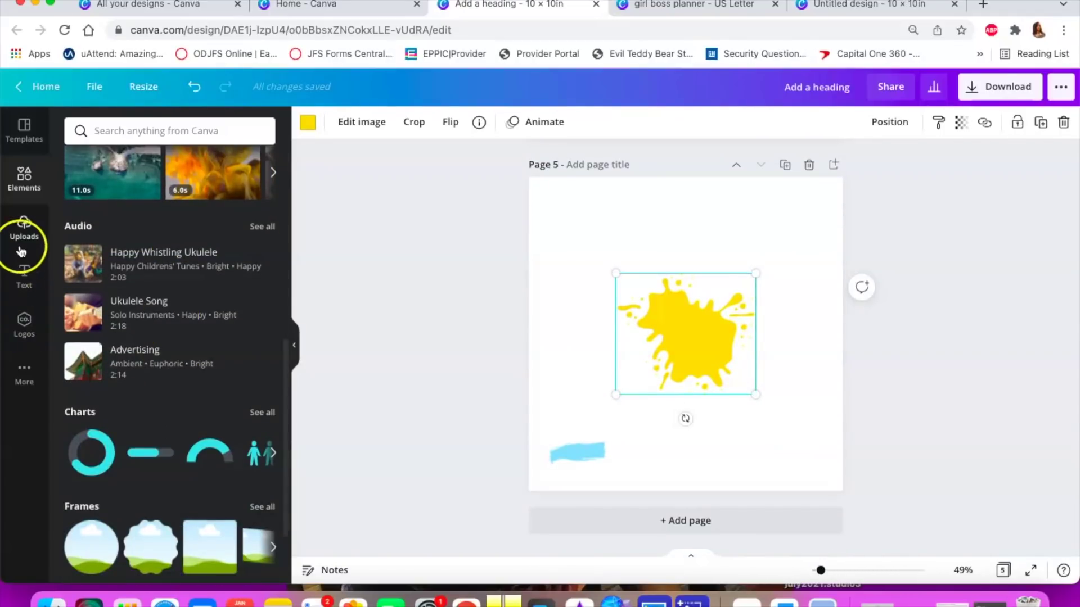
# Add the uploaded figure in a white blouse and full red skirt to page 5, shrunk into the page's lower-right corner
pyautogui.click(24, 228)
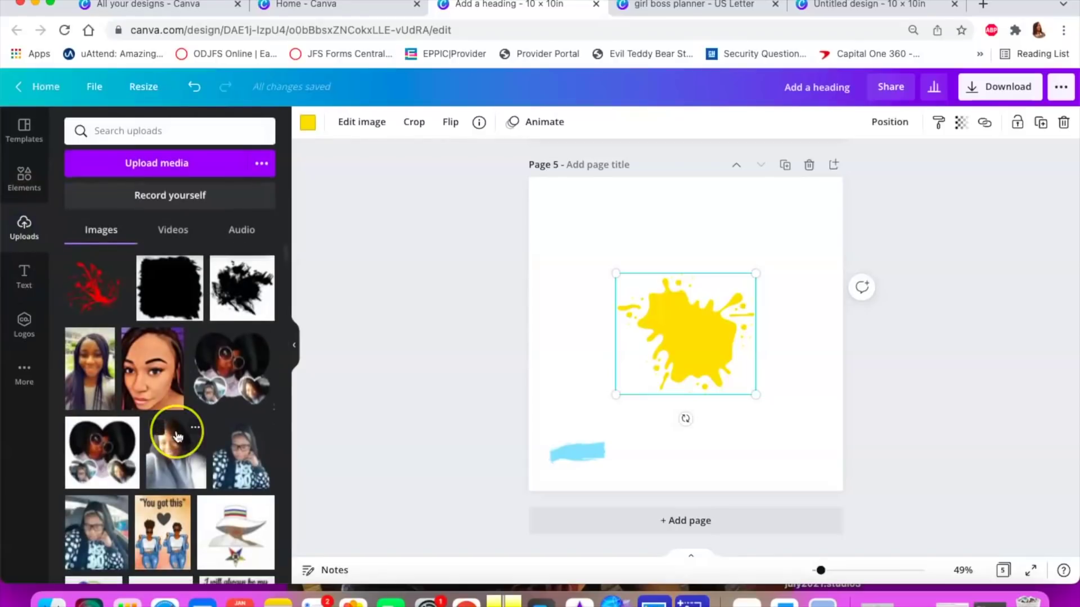
pyautogui.scroll(-15, 177, 437)
pyautogui.scroll(-20, 178, 437)
pyautogui.scroll(-20, 178, 437)
pyautogui.scroll(-20, 178, 436)
pyautogui.scroll(-20, 178, 437)
pyautogui.scroll(-5, 177, 437)
pyautogui.scroll(-1, 178, 437)
pyautogui.scroll(2, 178, 437)
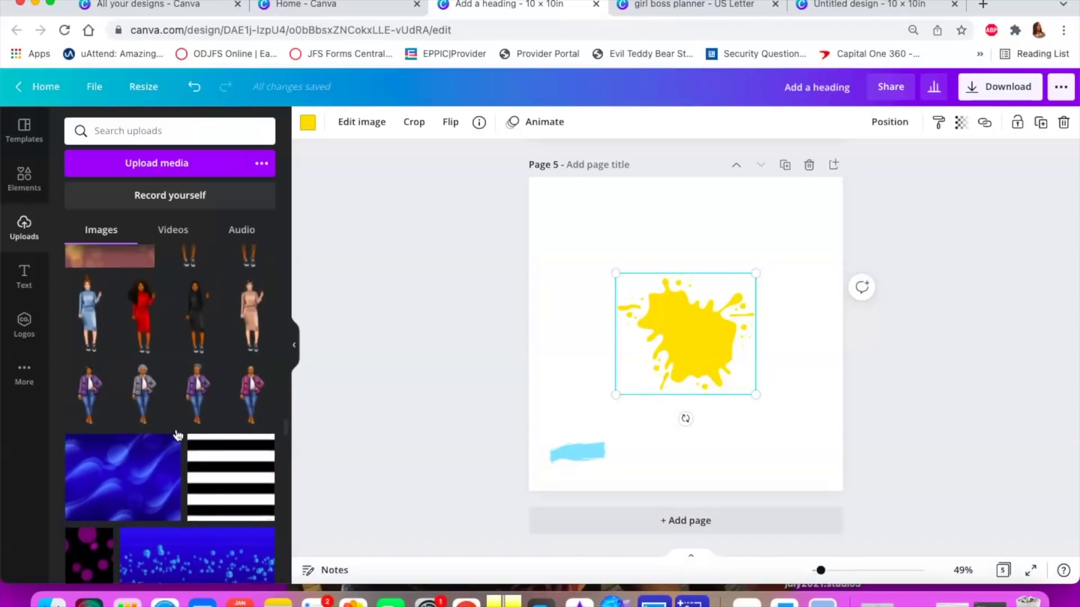
pyautogui.scroll(-10, 177, 437)
pyautogui.scroll(-15, 178, 436)
pyautogui.scroll(-10, 177, 436)
pyautogui.scroll(-15, 177, 437)
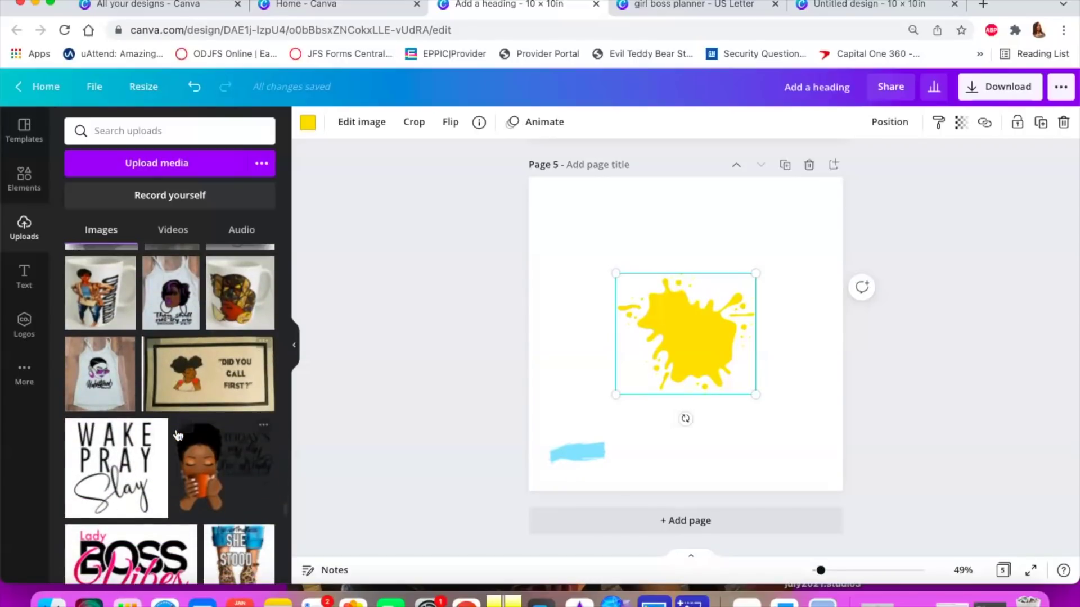
pyautogui.scroll(-10, 178, 436)
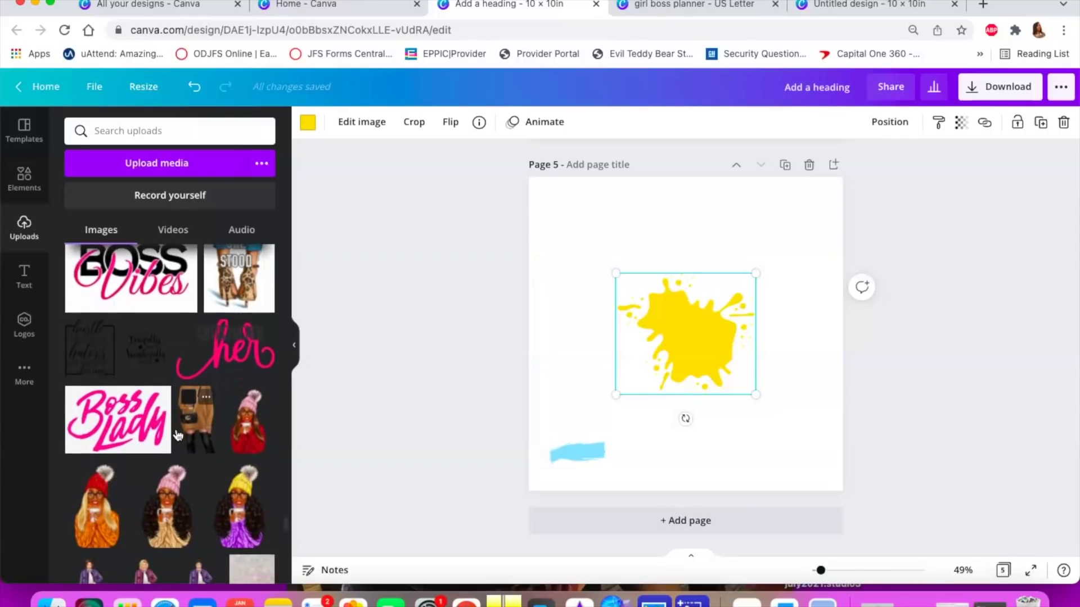
pyautogui.scroll(-10, 178, 437)
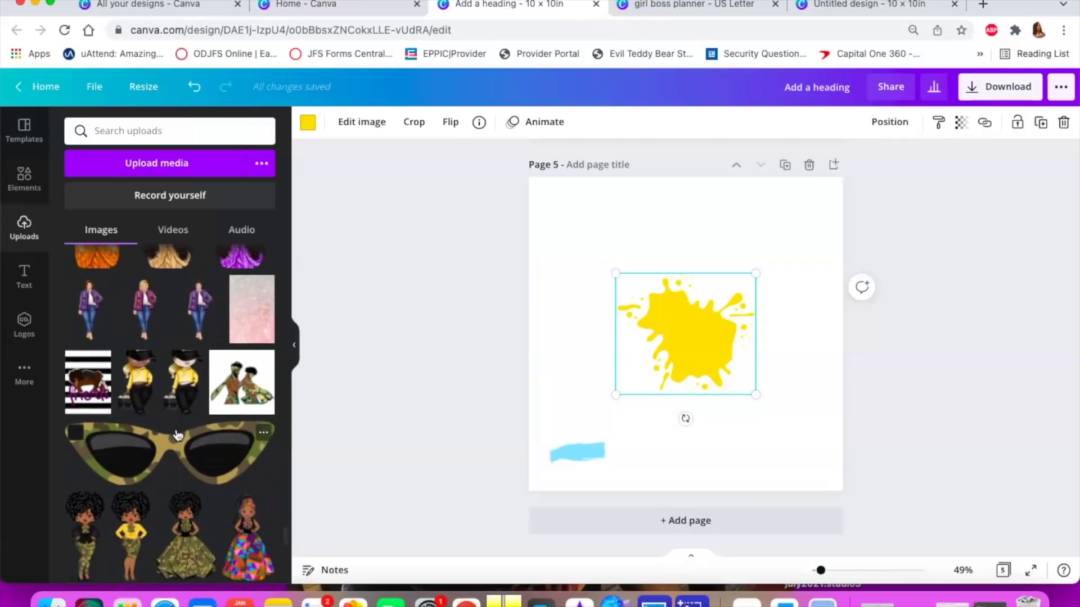
pyautogui.scroll(-8, 178, 436)
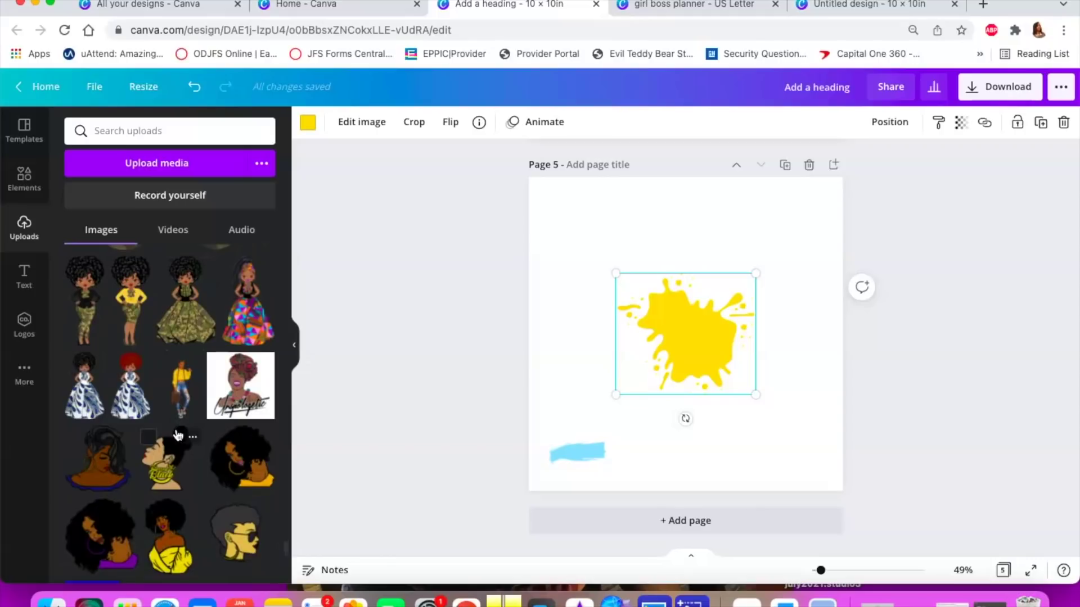
pyautogui.scroll(-2, 177, 436)
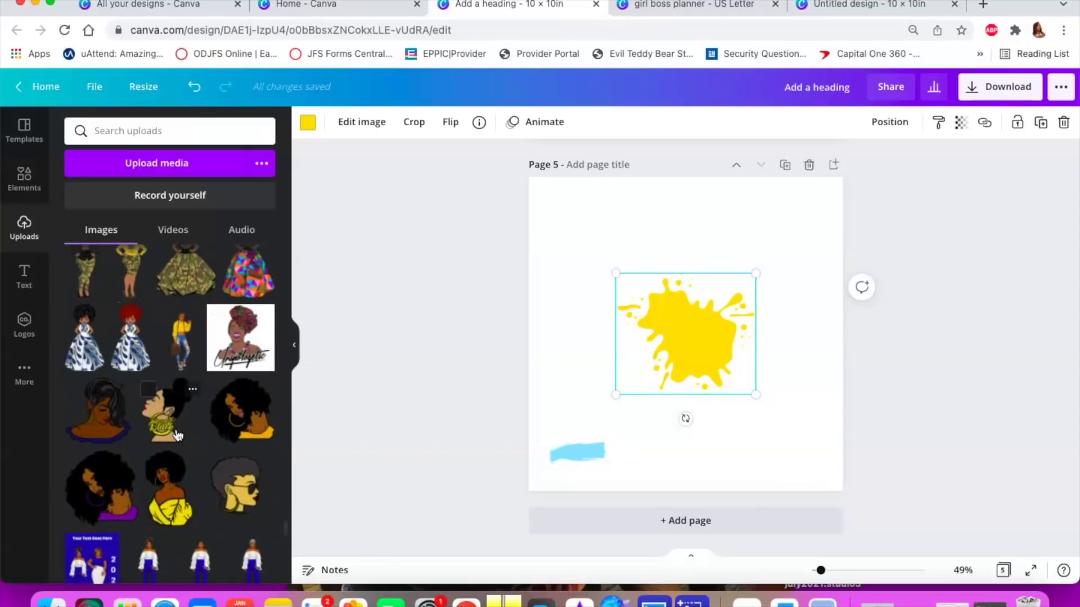
pyautogui.scroll(-9, 178, 436)
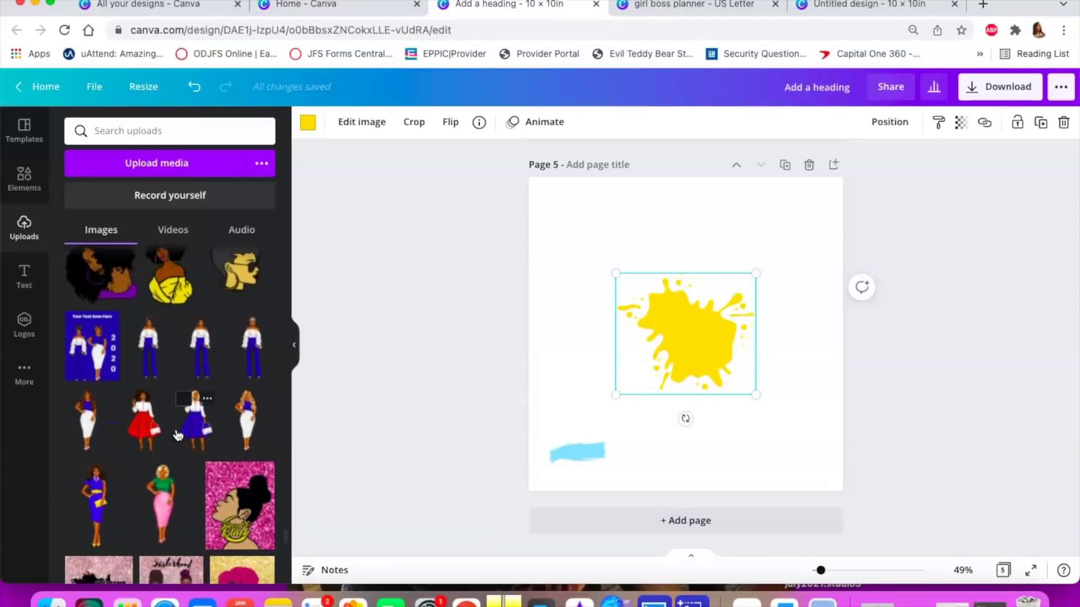
pyautogui.click(141, 408)
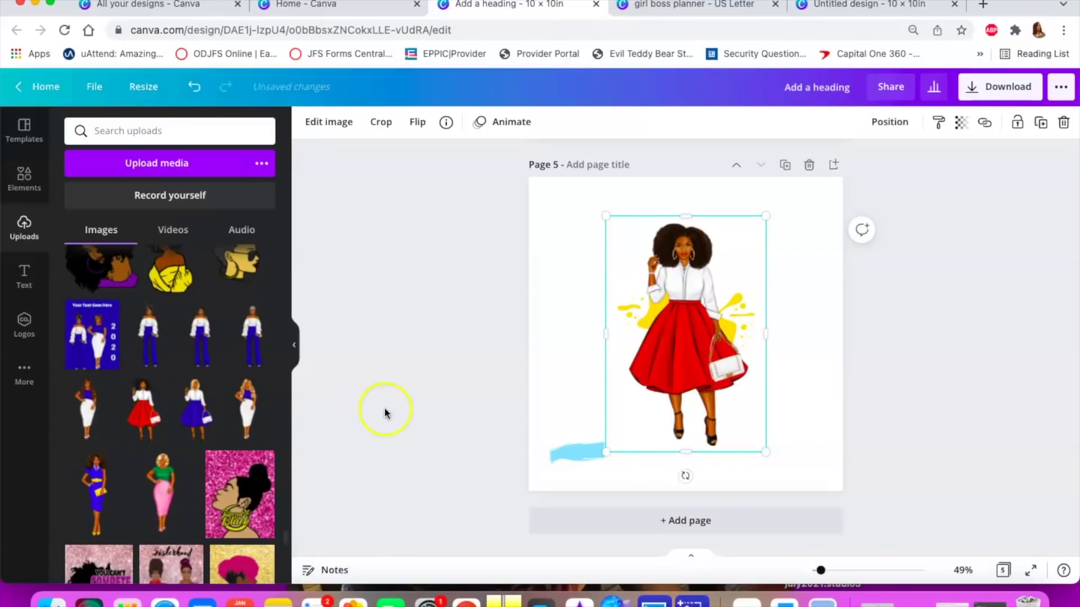
pyautogui.moveTo(769, 454); pyautogui.dragTo(800, 515)
# Add the uploaded blonde figure in a red dress to page 5, shrink it, and move it to the page's upper-left area
pyautogui.scroll(-5, 150, 371)
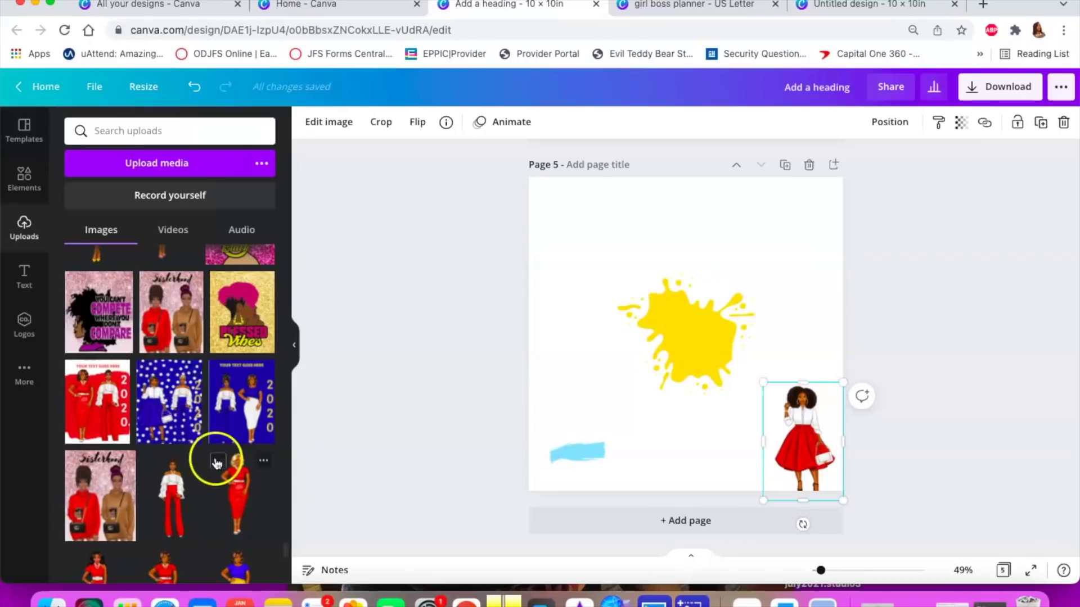
pyautogui.click(237, 481)
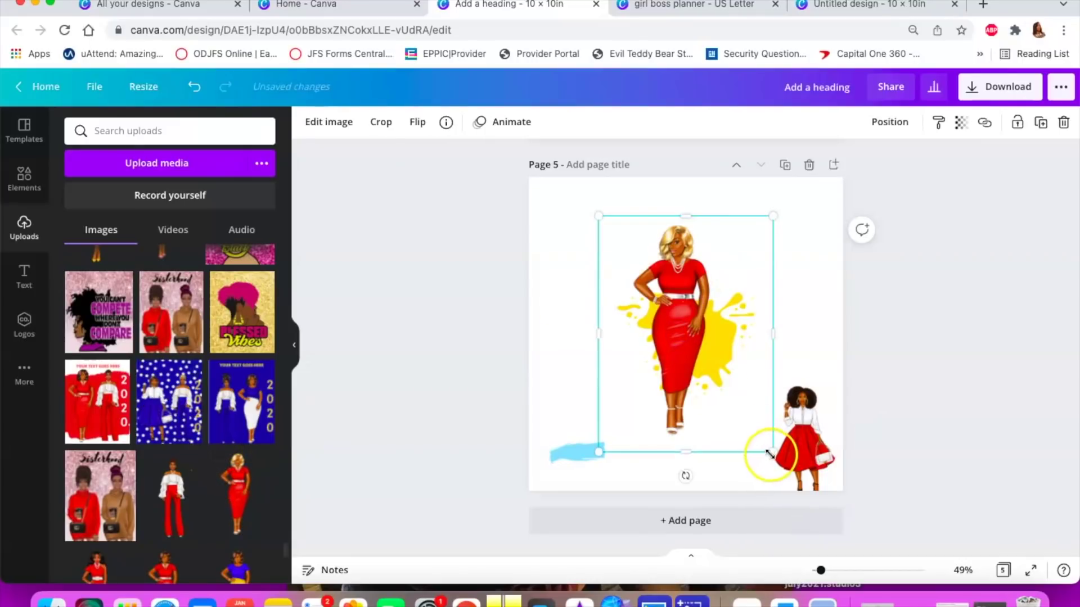
pyautogui.moveTo(766, 447); pyautogui.dragTo(692, 341)
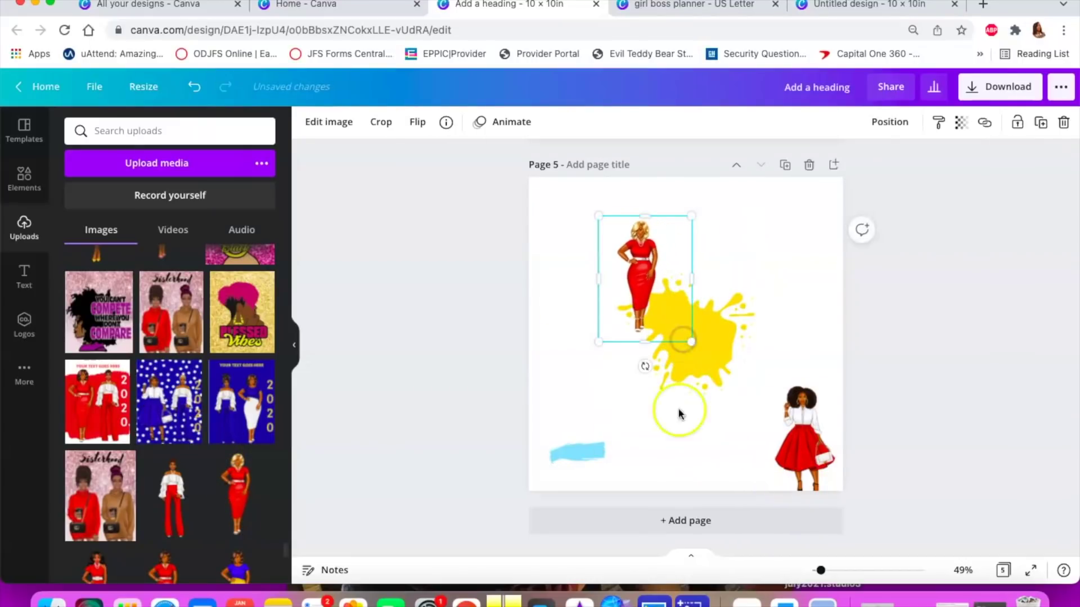
pyautogui.scroll(10, 652, 481)
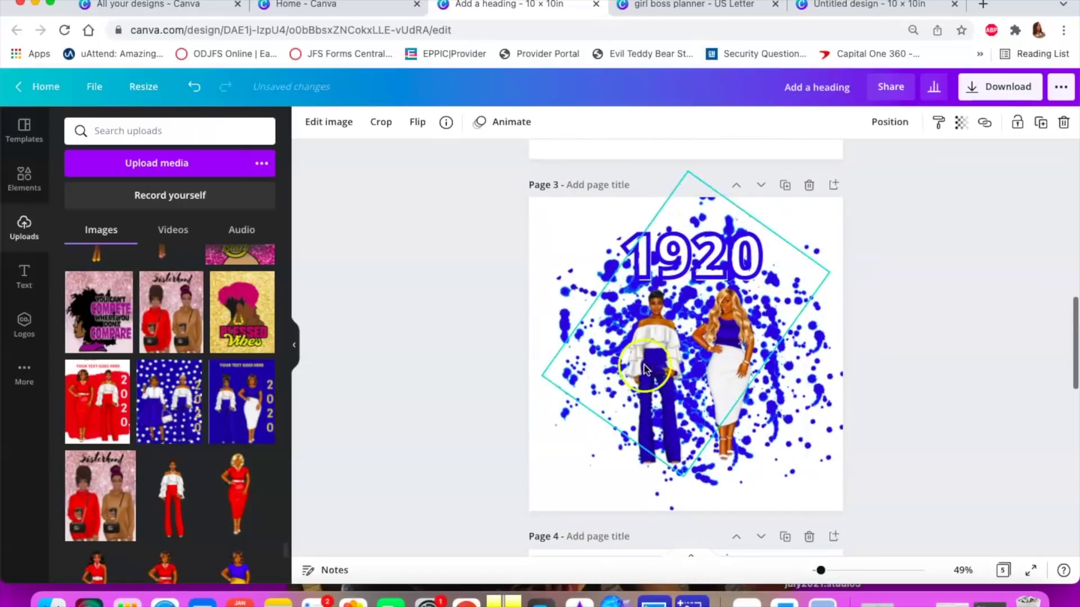
pyautogui.scroll(5, 694, 404)
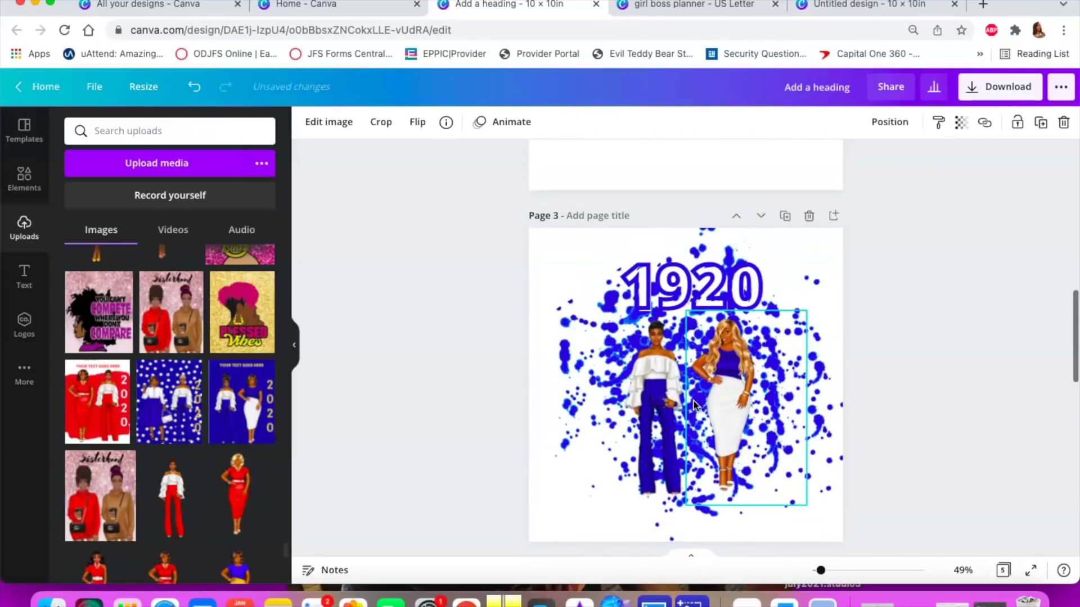
pyautogui.scroll(4, 693, 400)
pyautogui.scroll(-17, 692, 399)
pyautogui.scroll(-2, 694, 406)
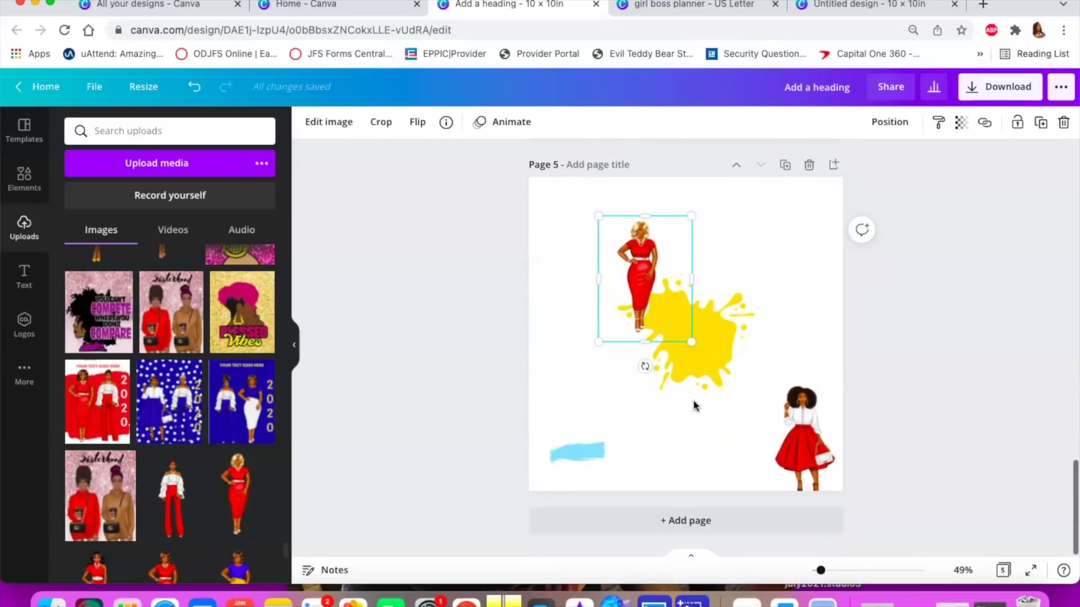
pyautogui.scroll(1, 694, 406)
pyautogui.moveTo(643, 297); pyautogui.dragTo(580, 297)
# Recolor the yellow splatter on page 5 to red
pyautogui.click(681, 367)
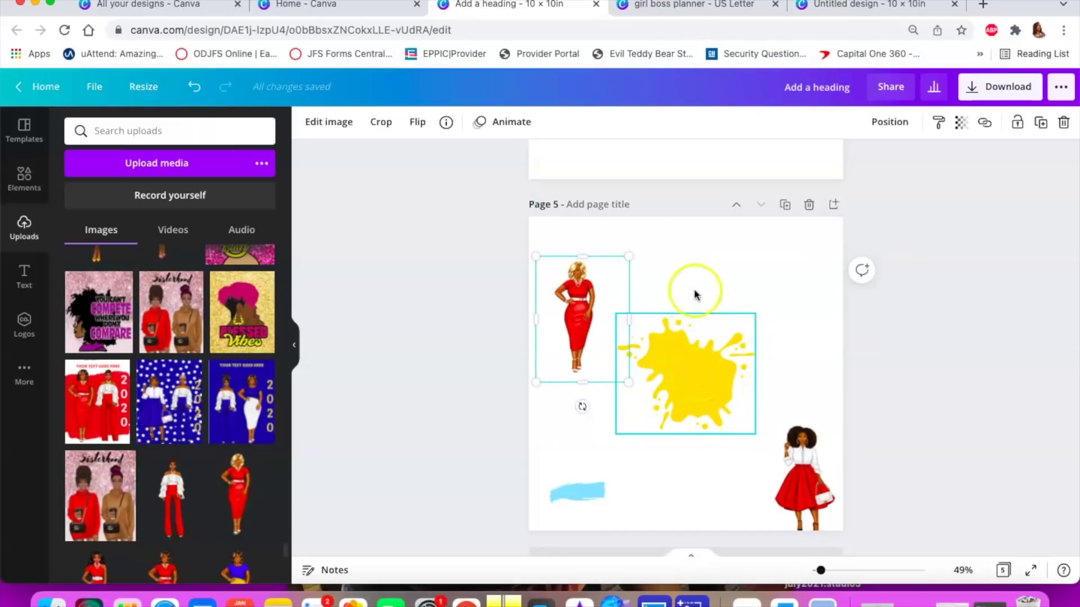
pyautogui.click(695, 376)
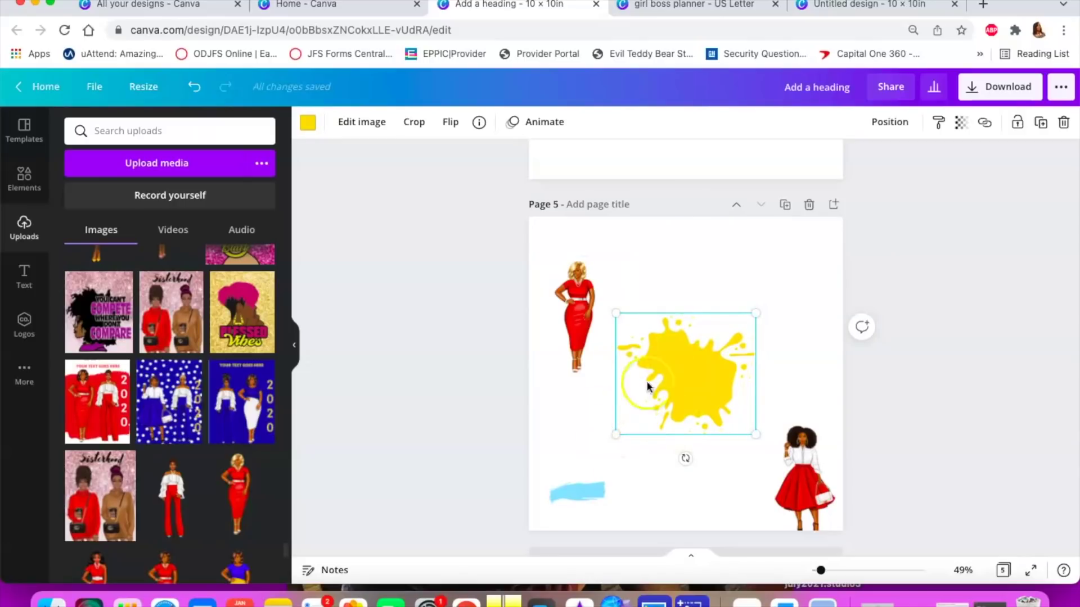
pyautogui.click(308, 124)
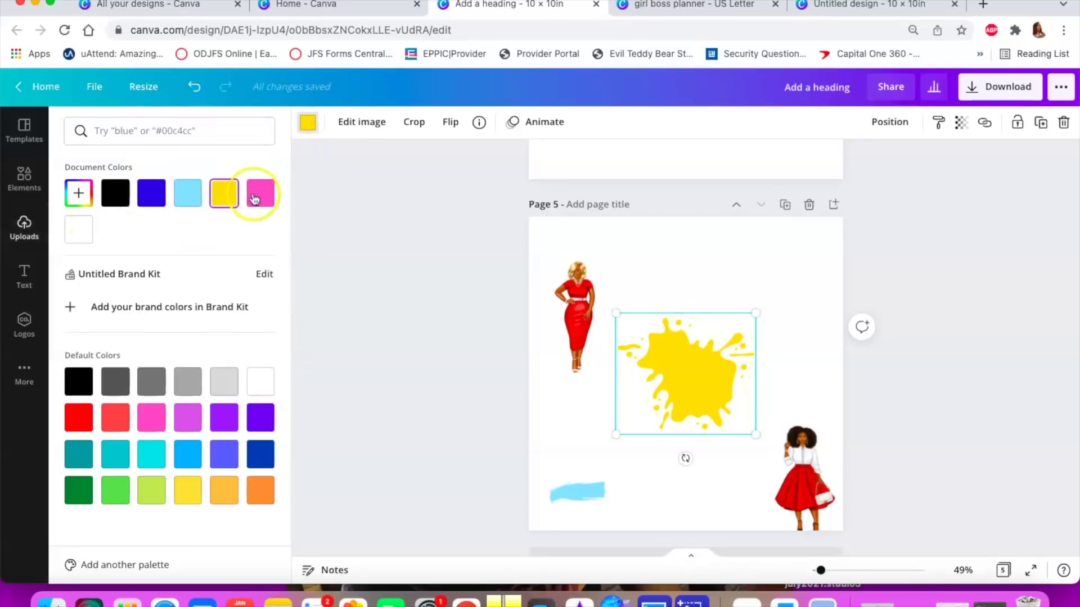
pyautogui.click(78, 418)
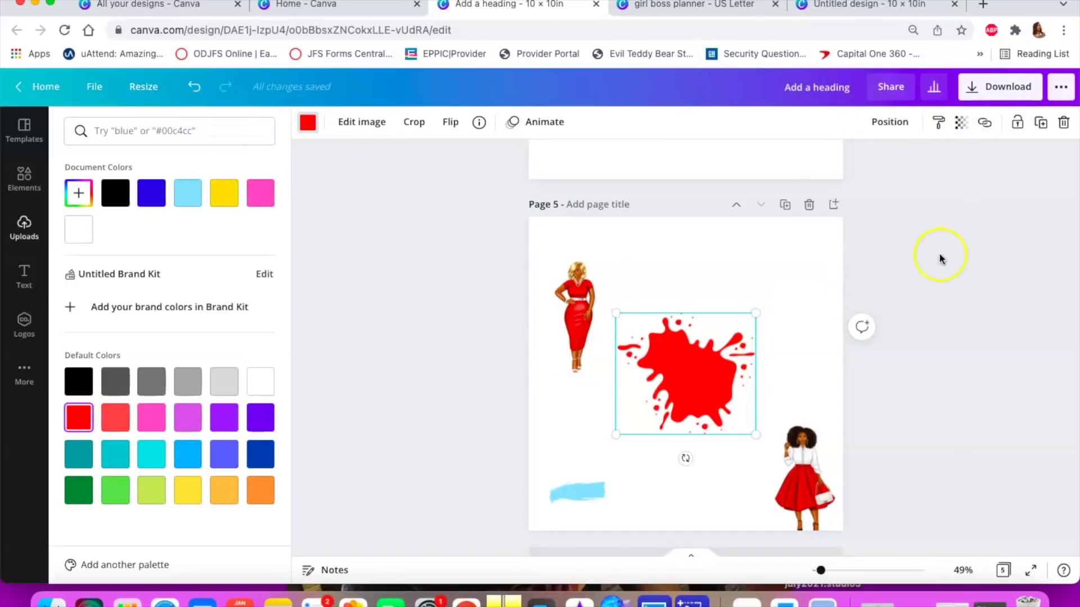
# Duplicate the red splatter several times and move one copy to the page's upper-right area
pyautogui.click(1045, 126)
pyautogui.click(1044, 126)
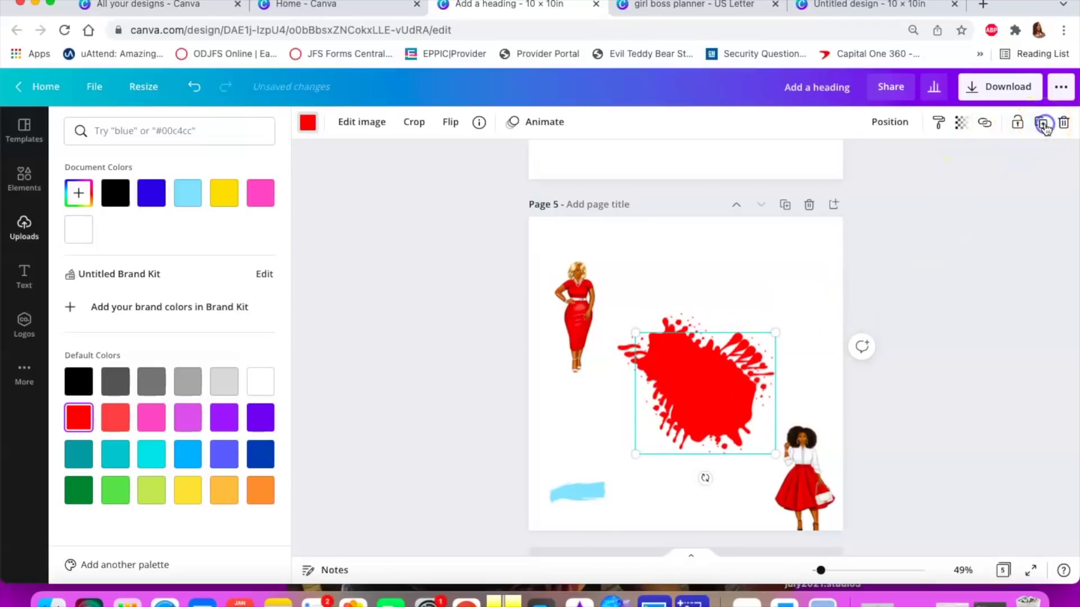
pyautogui.moveTo(710, 401); pyautogui.dragTo(754, 298)
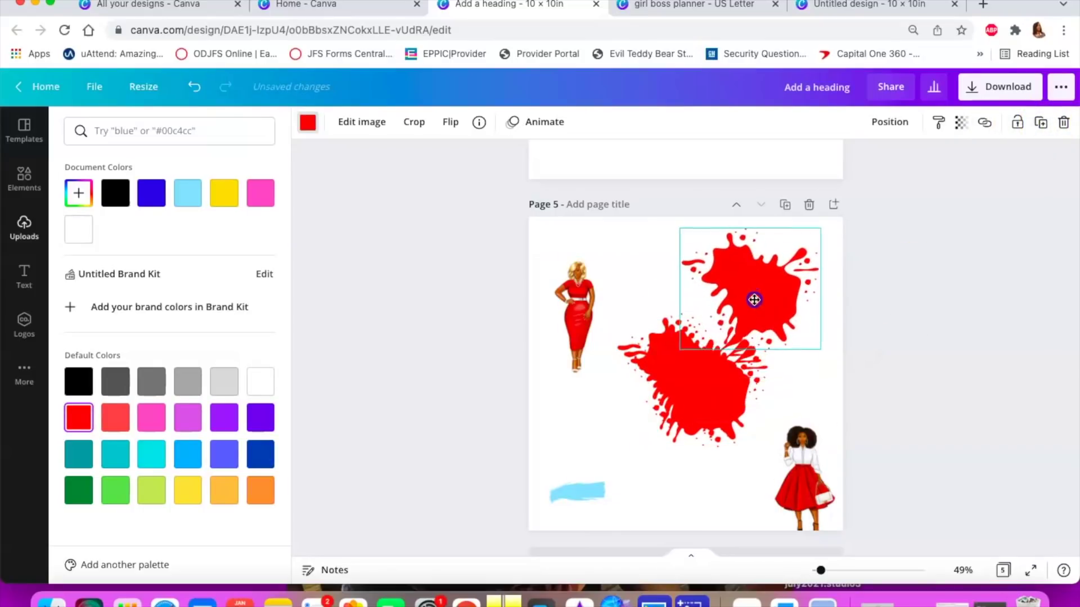
# Move the blonde figure onto the other figure in the lower-right corner and place a splatter copy in the page's upper-left area
pyautogui.click(665, 397)
pyautogui.moveTo(666, 397); pyautogui.dragTo(787, 487)
pyautogui.moveTo(641, 323); pyautogui.dragTo(619, 315)
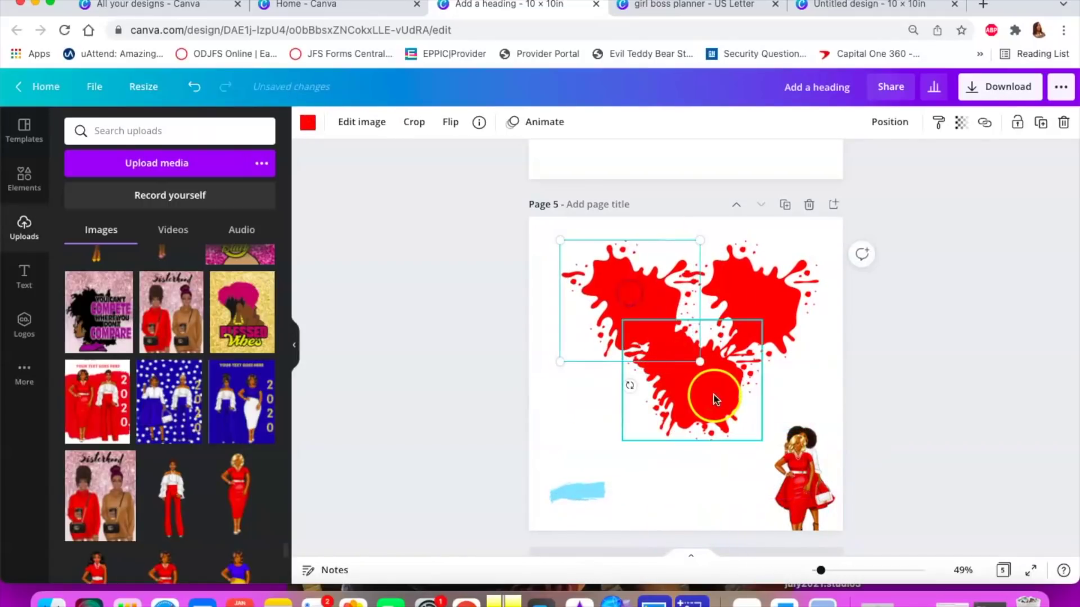
# Arrange the red splatter copies into a two-by-two cluster in the middle of page 5
pyautogui.moveTo(715, 399); pyautogui.dragTo(743, 398)
pyautogui.moveTo(646, 345); pyautogui.dragTo(671, 318)
pyautogui.click(667, 364)
pyautogui.moveTo(648, 372); pyautogui.dragTo(565, 364)
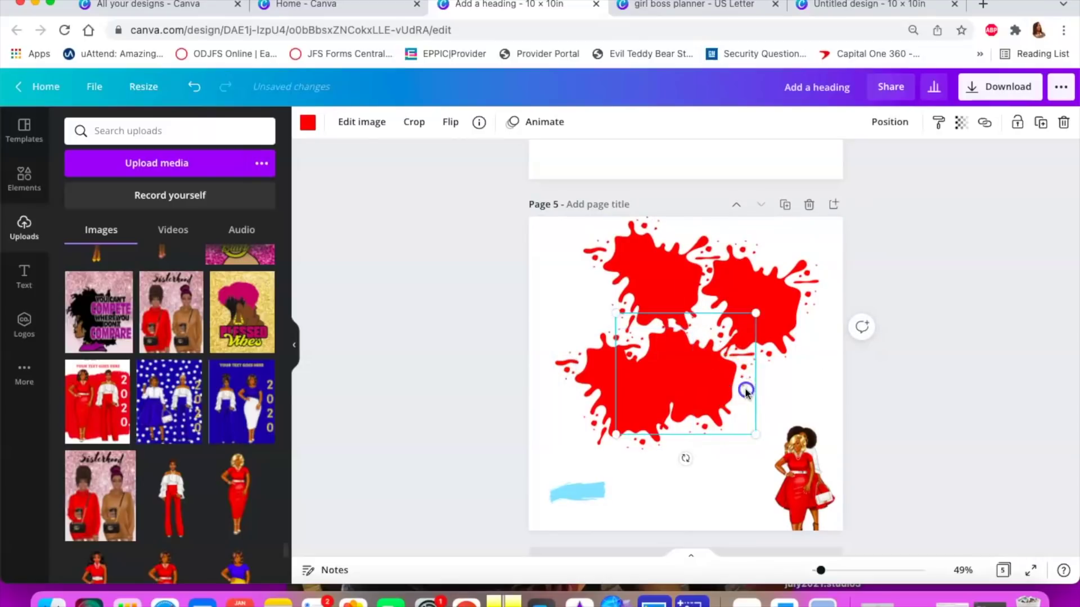
pyautogui.moveTo(745, 391); pyautogui.dragTo(771, 397)
pyautogui.moveTo(608, 390); pyautogui.dragTo(624, 304)
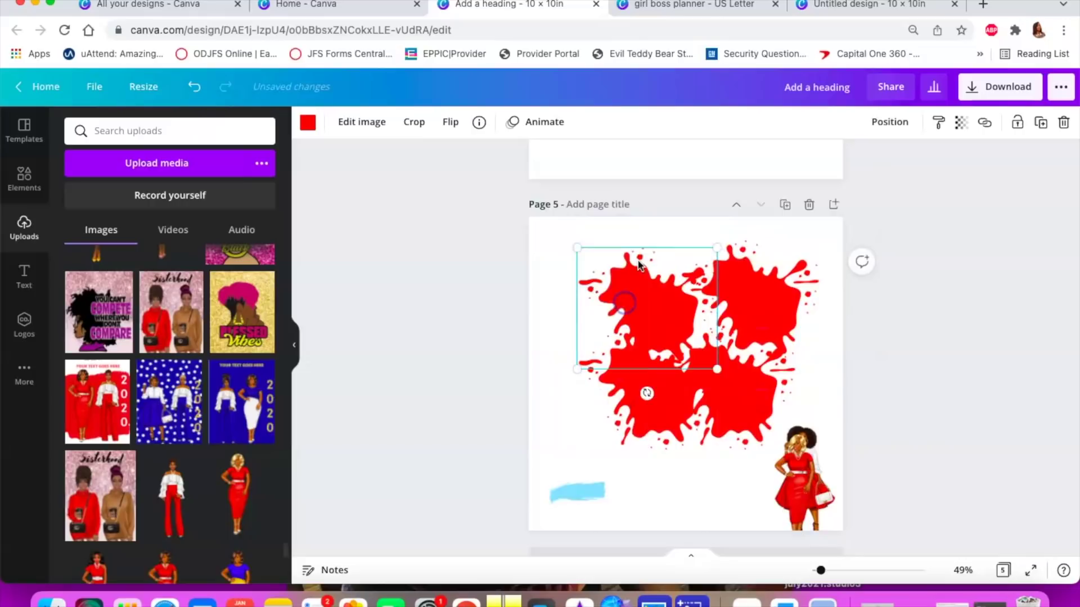
# Compare the cluster with the artwork on pages 1 to 4, then move the upper red splatters of page 5 higher and closer together
pyautogui.scroll(5, 638, 261)
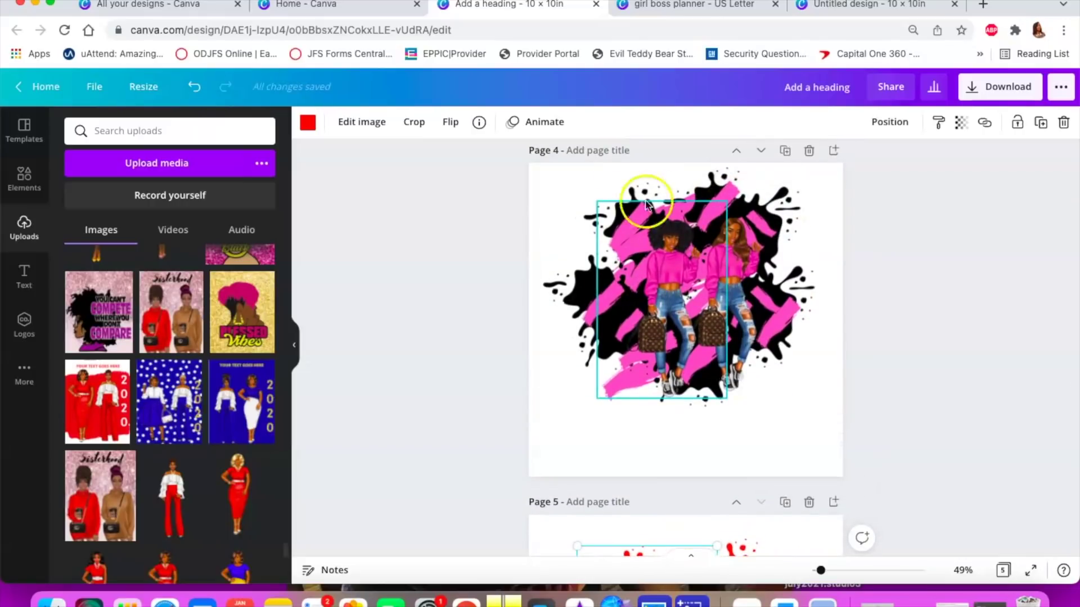
pyautogui.scroll(5, 665, 210)
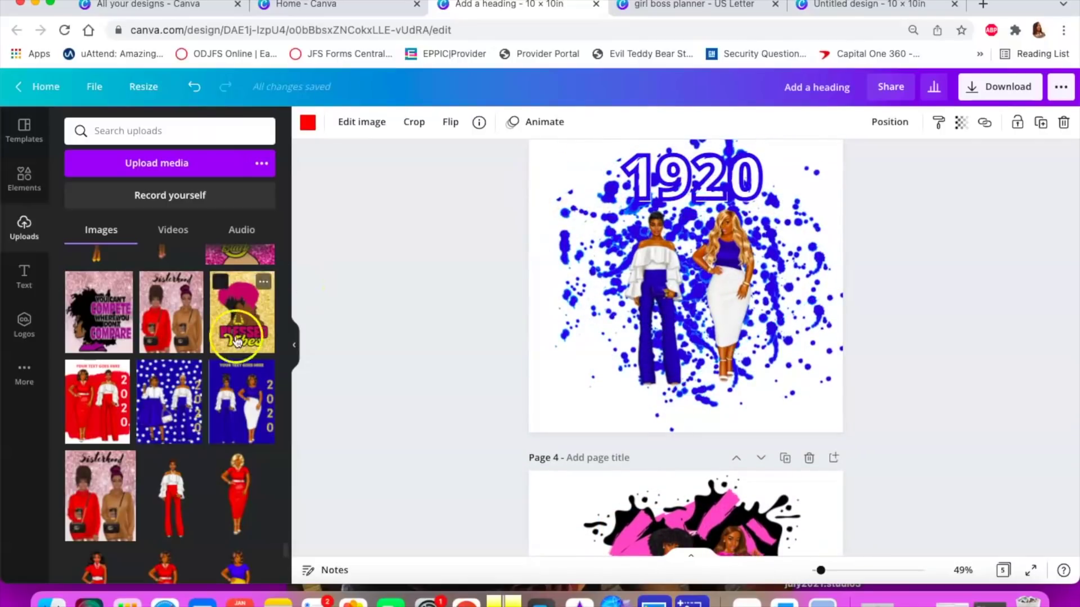
pyautogui.scroll(6, 726, 243)
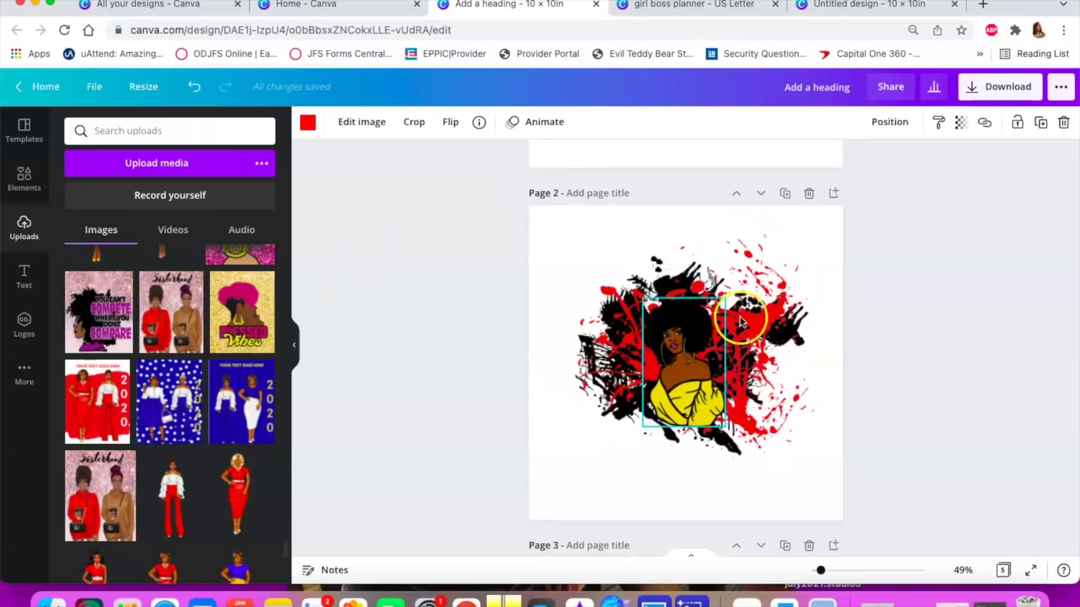
pyautogui.scroll(5, 667, 321)
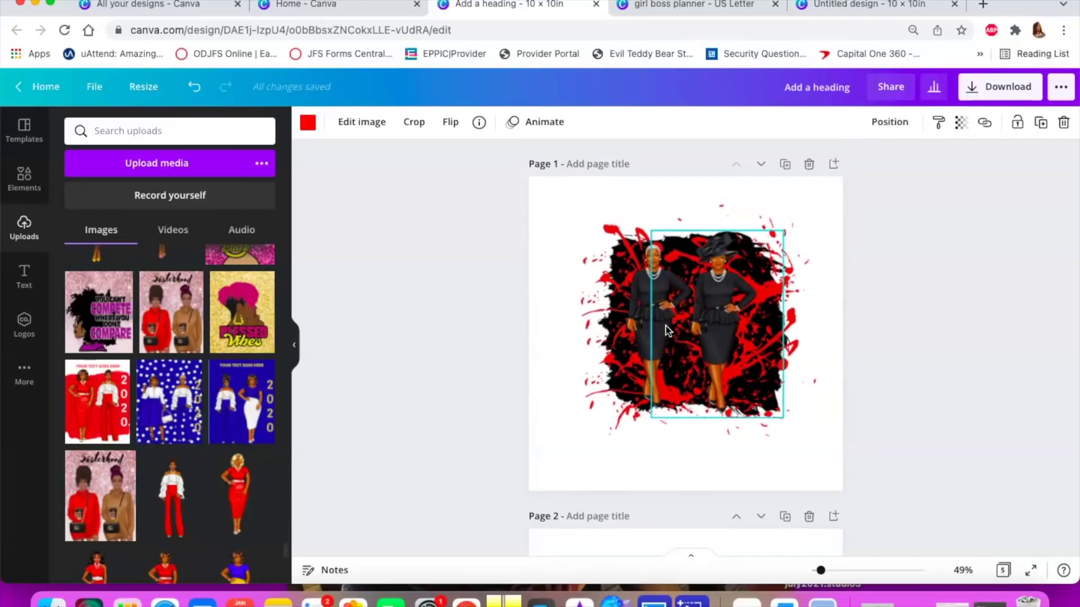
pyautogui.scroll(-20, 667, 331)
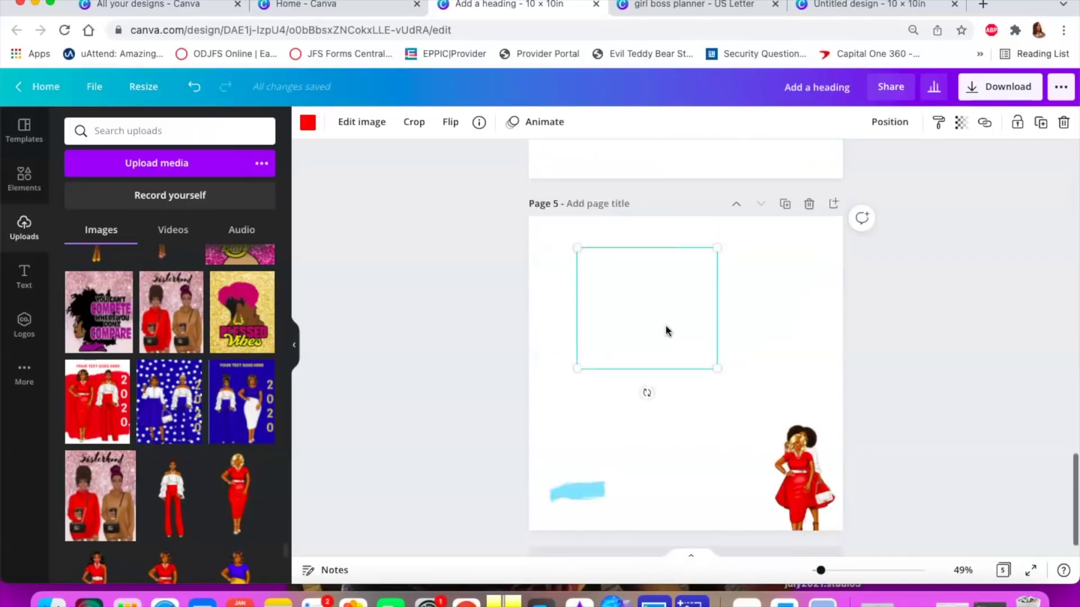
pyautogui.scroll(-1, 666, 330)
pyautogui.moveTo(658, 325); pyautogui.dragTo(730, 264)
pyautogui.moveTo(624, 359); pyautogui.dragTo(646, 277)
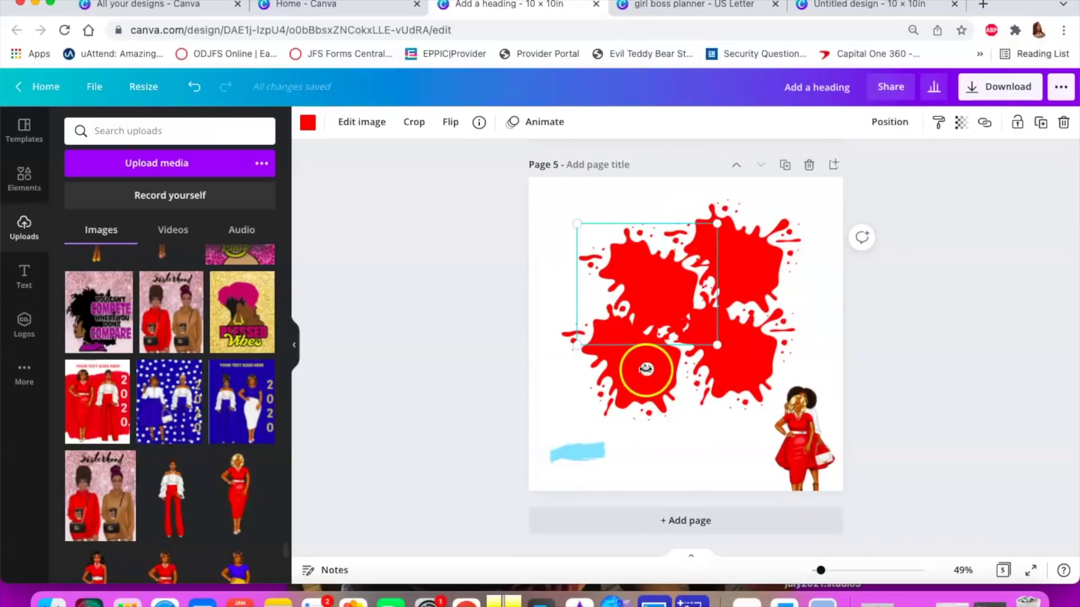
# Rotate the upper-left splatter and pull the four red splatters into a tighter, overlapping cluster
pyautogui.moveTo(651, 370); pyautogui.dragTo(739, 356)
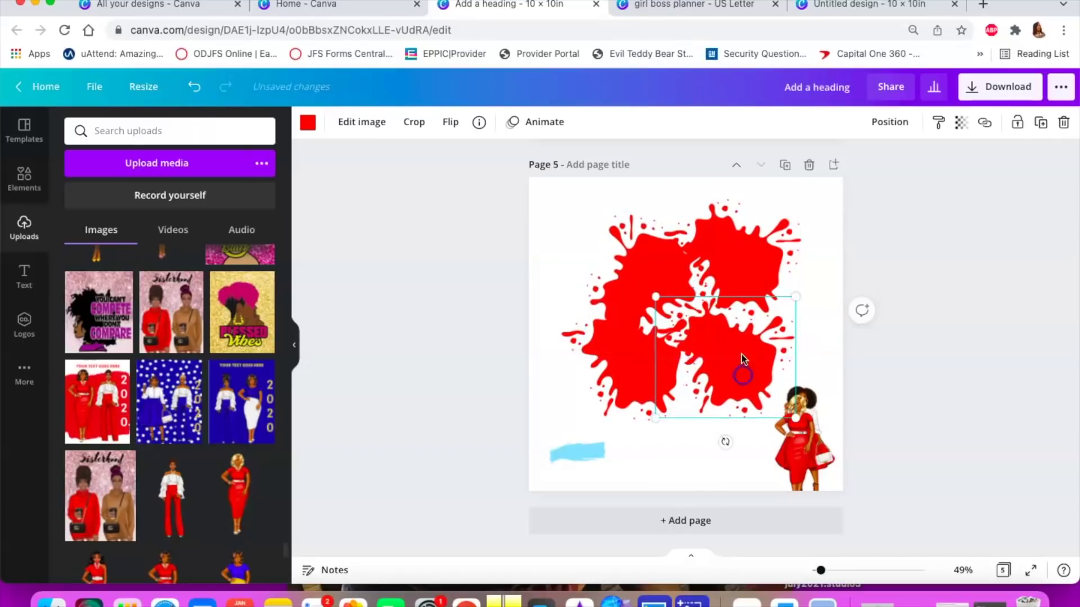
pyautogui.moveTo(649, 260); pyautogui.dragTo(752, 276)
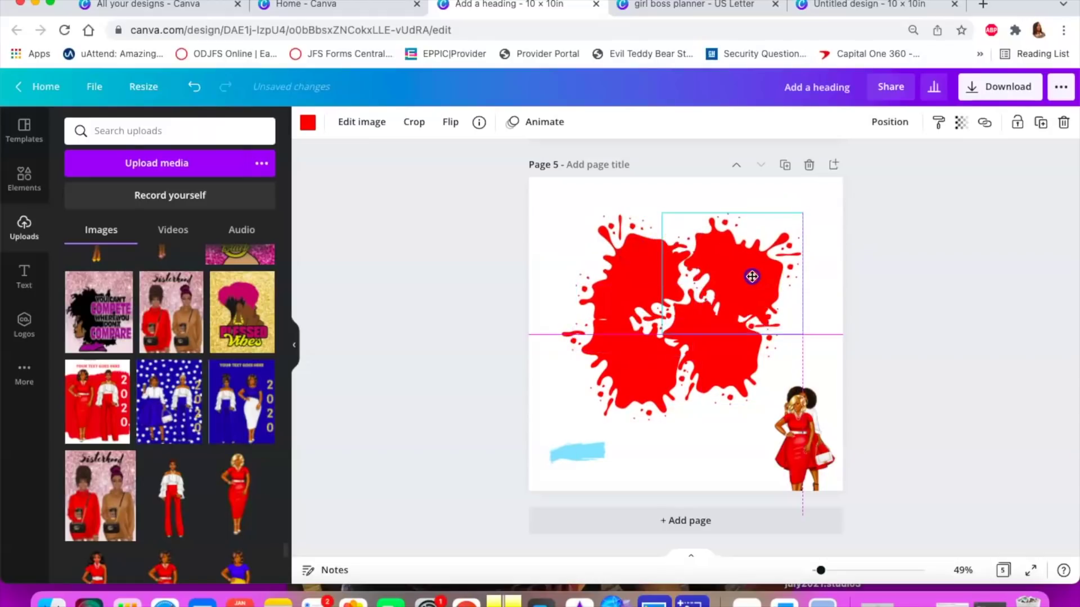
pyautogui.click(649, 385)
pyautogui.moveTo(661, 383); pyautogui.dragTo(656, 262)
pyautogui.click(656, 263)
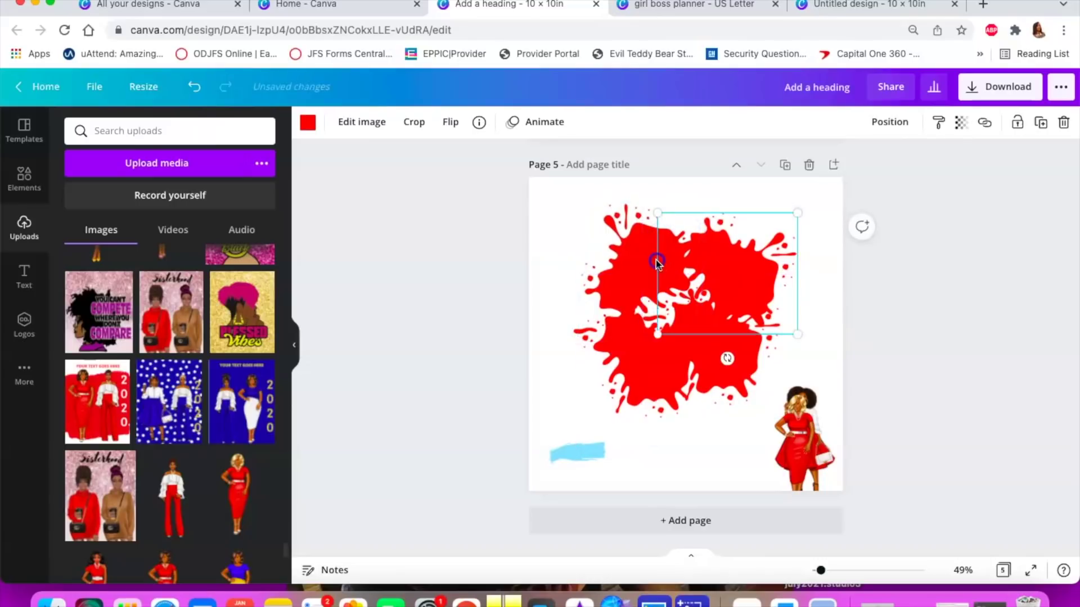
# Recolor the light-blue brush stroke in the page's lower-left corner to white
pyautogui.click(582, 461)
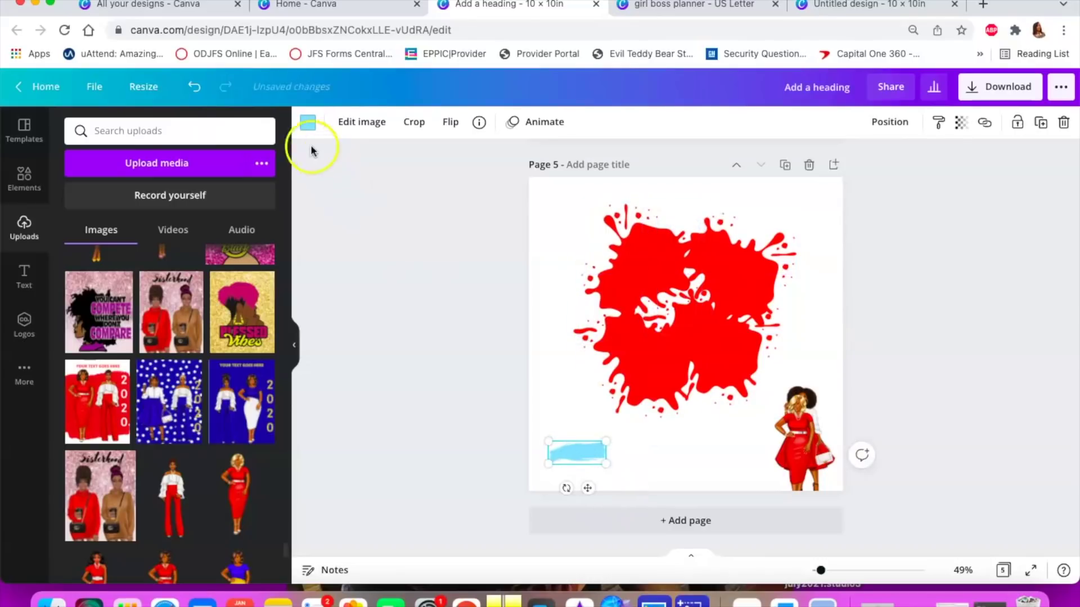
pyautogui.click(308, 125)
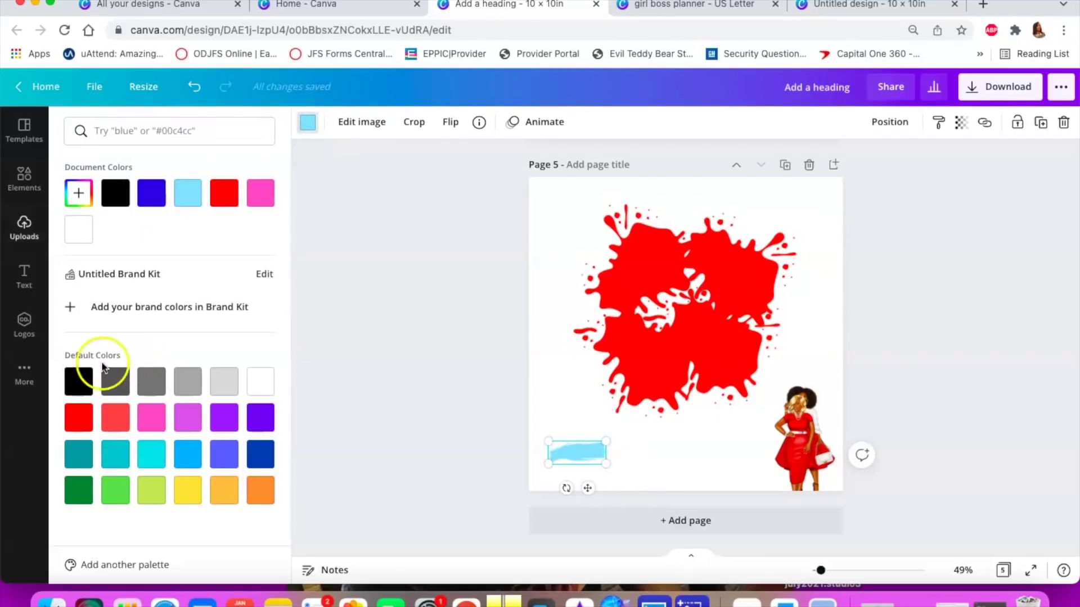
pyautogui.click(261, 382)
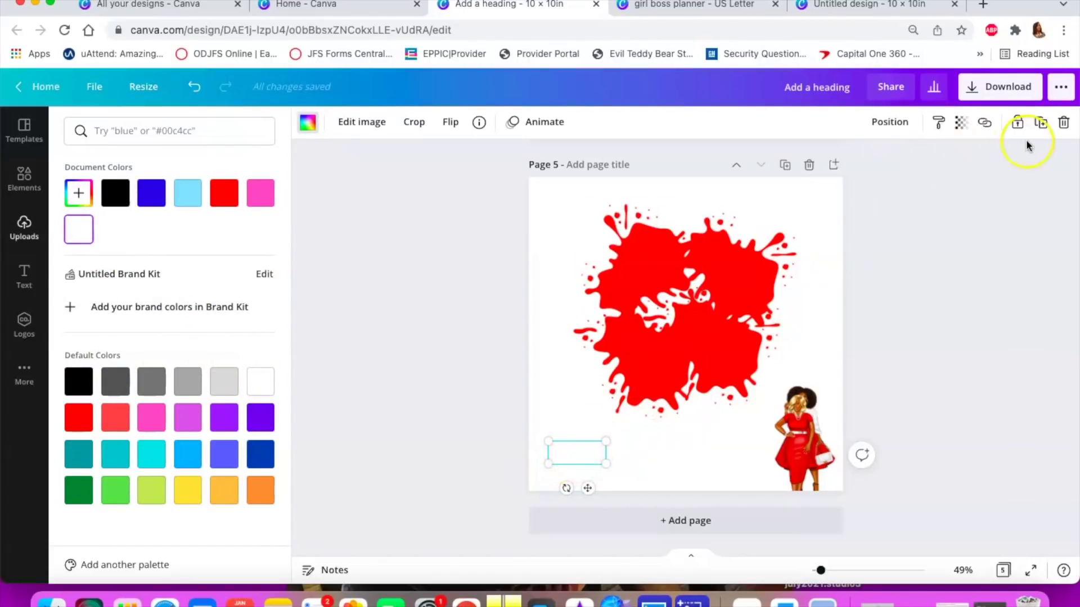
# Duplicate the white brush stroke several times and place two strokes over the lower-left part of the red cluster
pyautogui.click(1043, 124)
pyautogui.click(1043, 124)
pyautogui.click(1043, 124)
pyautogui.moveTo(617, 479); pyautogui.dragTo(683, 352)
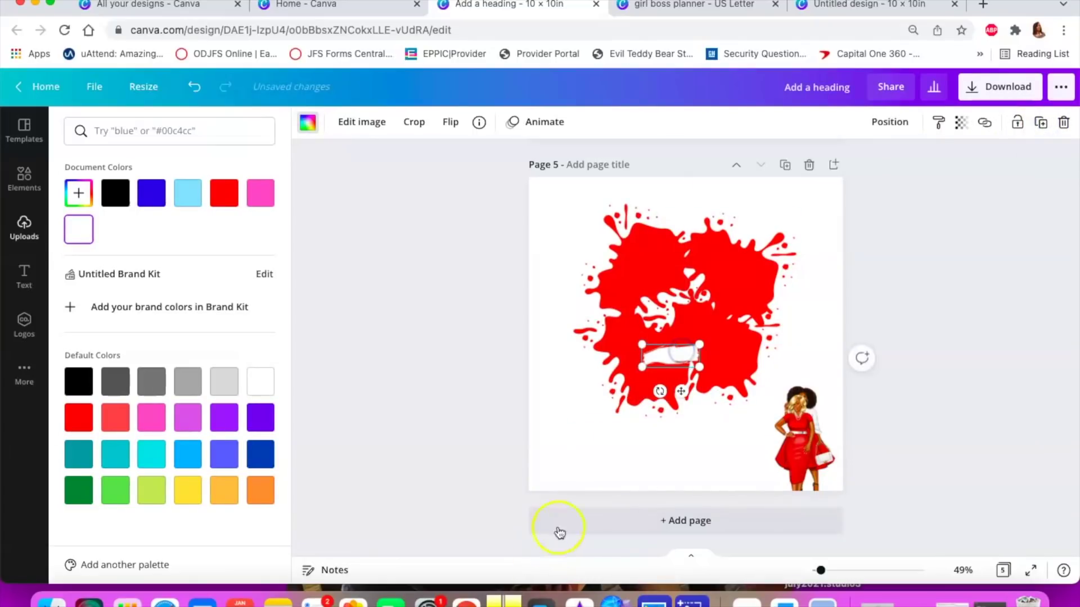
pyautogui.moveTo(583, 466); pyautogui.dragTo(624, 311)
# Place the remaining white brush strokes over the upper-right, upper-left and lower-right splatters
pyautogui.click(559, 462)
pyautogui.moveTo(558, 466); pyautogui.dragTo(732, 280)
pyautogui.click(596, 477)
pyautogui.moveTo(596, 477); pyautogui.dragTo(645, 257)
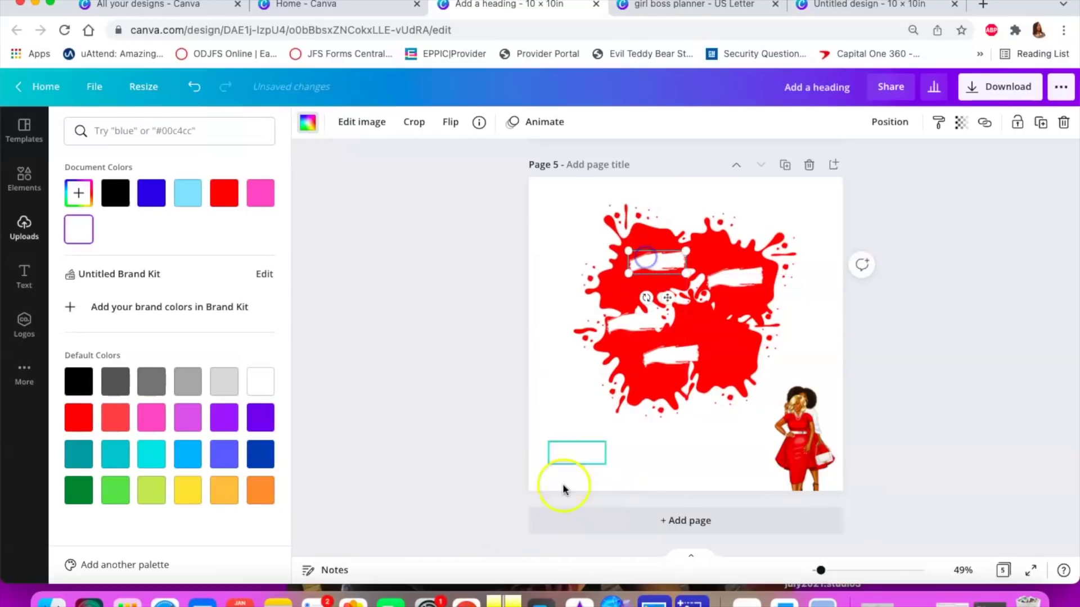
pyautogui.moveTo(571, 457); pyautogui.dragTo(722, 348)
# Move the white stroke on the lower-left splatter out to the blank area below the cluster and duplicate it
pyautogui.moveTo(660, 362); pyautogui.dragTo(579, 433)
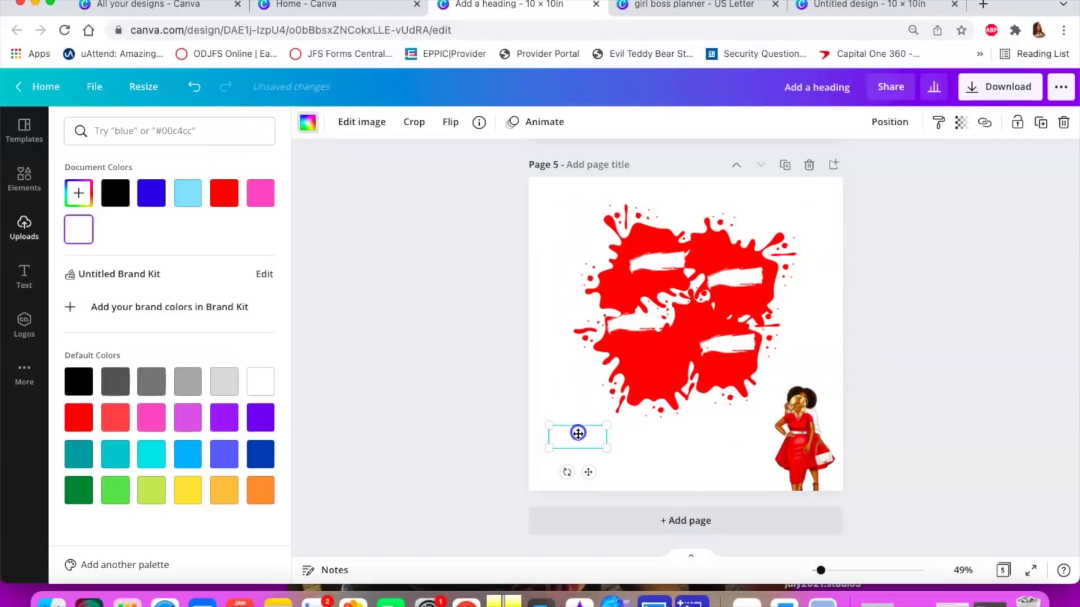
pyautogui.click(1043, 124)
pyautogui.click(1042, 124)
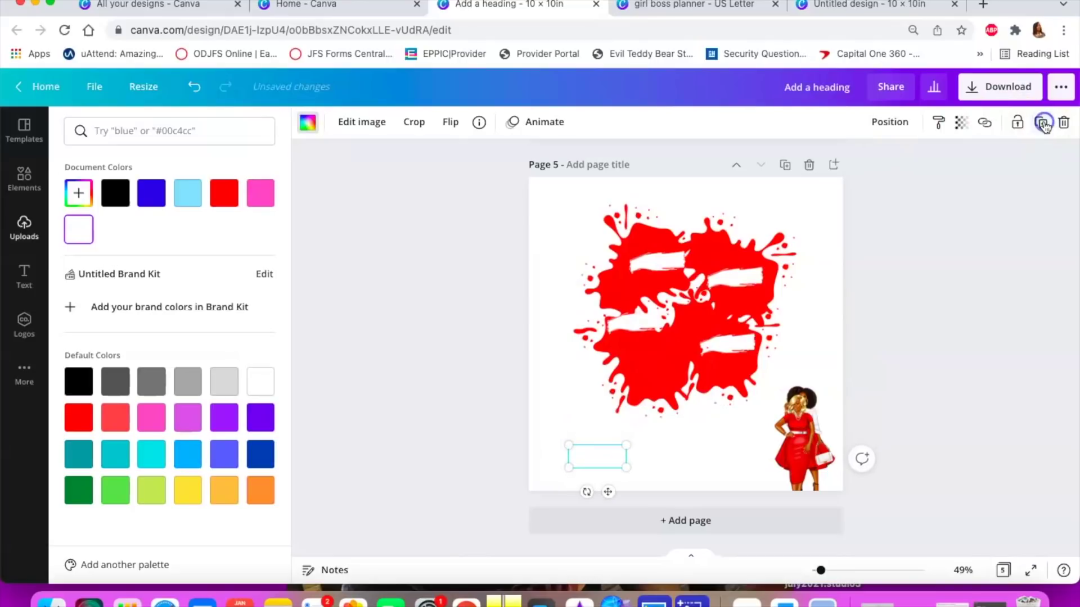
pyautogui.click(1042, 124)
# Place the new white strokes on the upper-left and lower-left splatters, shifting the lower one further down and outward
pyautogui.click(601, 472)
pyautogui.moveTo(599, 468); pyautogui.dragTo(666, 359)
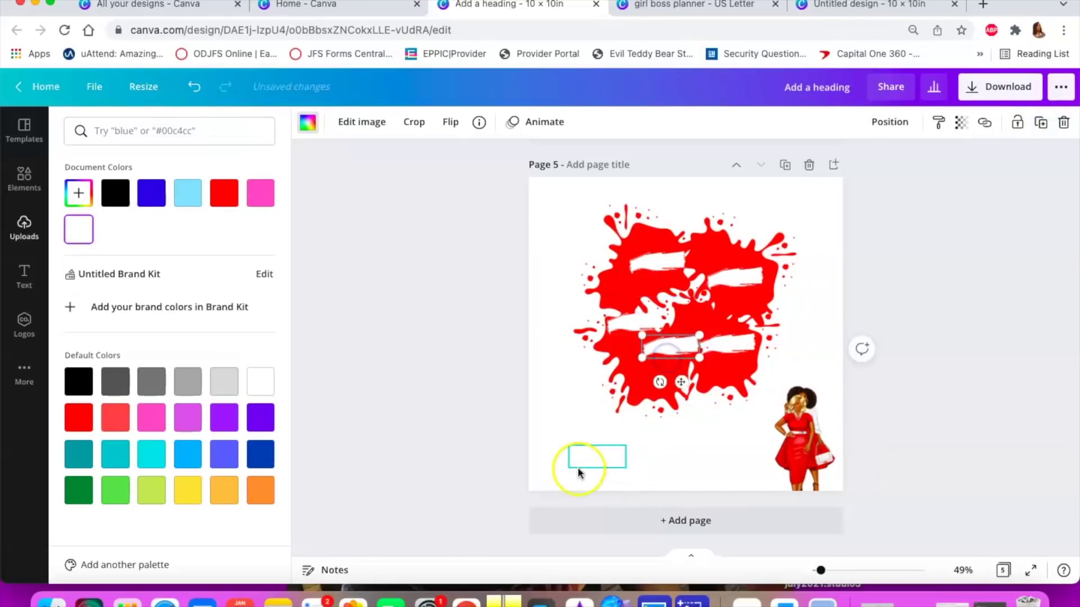
pyautogui.moveTo(587, 457); pyautogui.dragTo(629, 283)
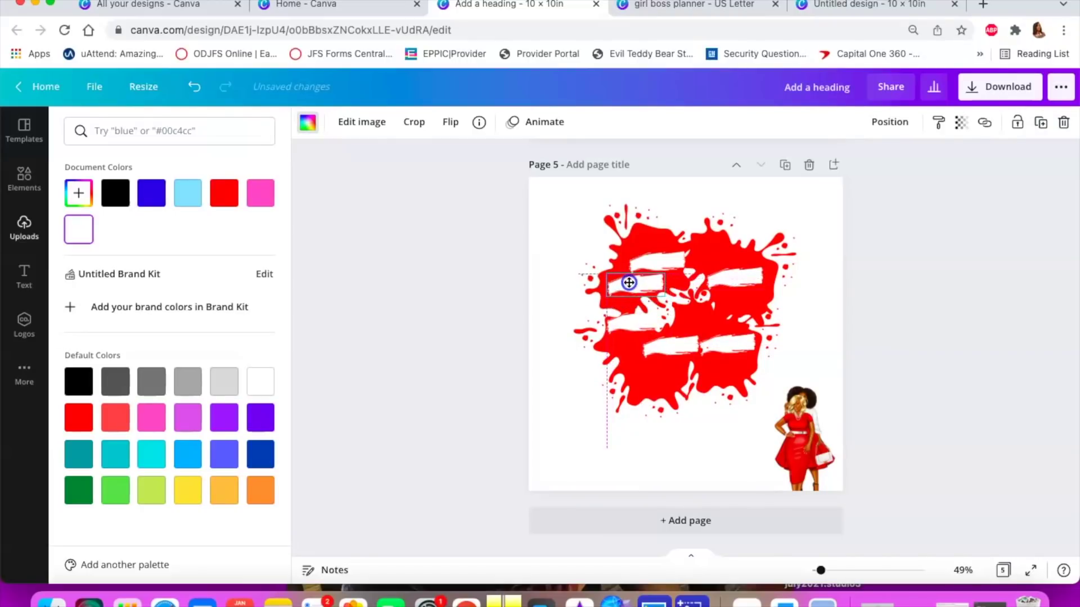
pyautogui.click(672, 345)
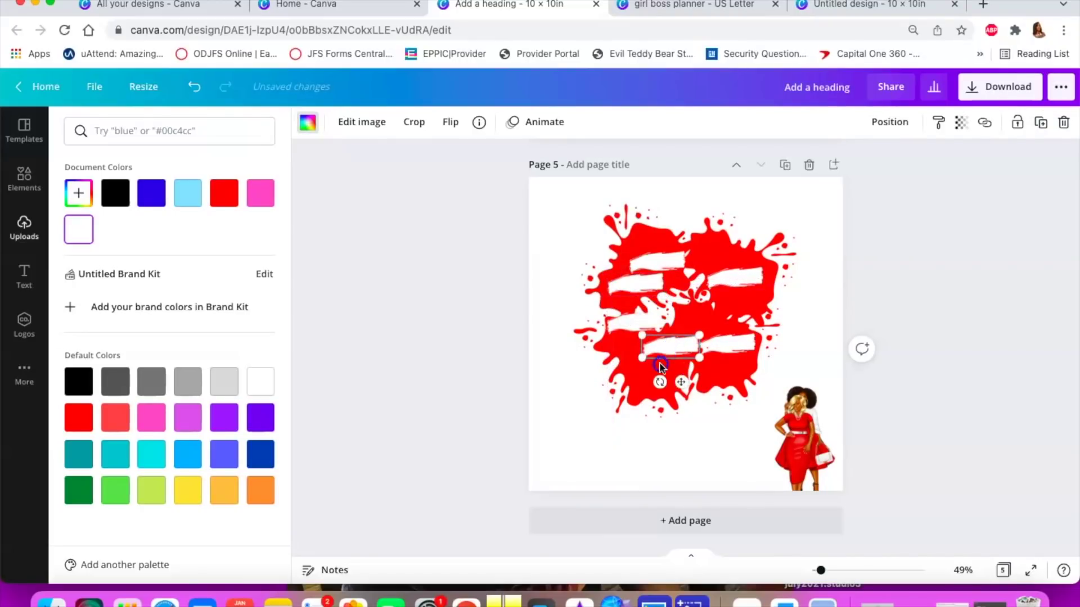
pyautogui.moveTo(668, 346); pyautogui.dragTo(656, 367)
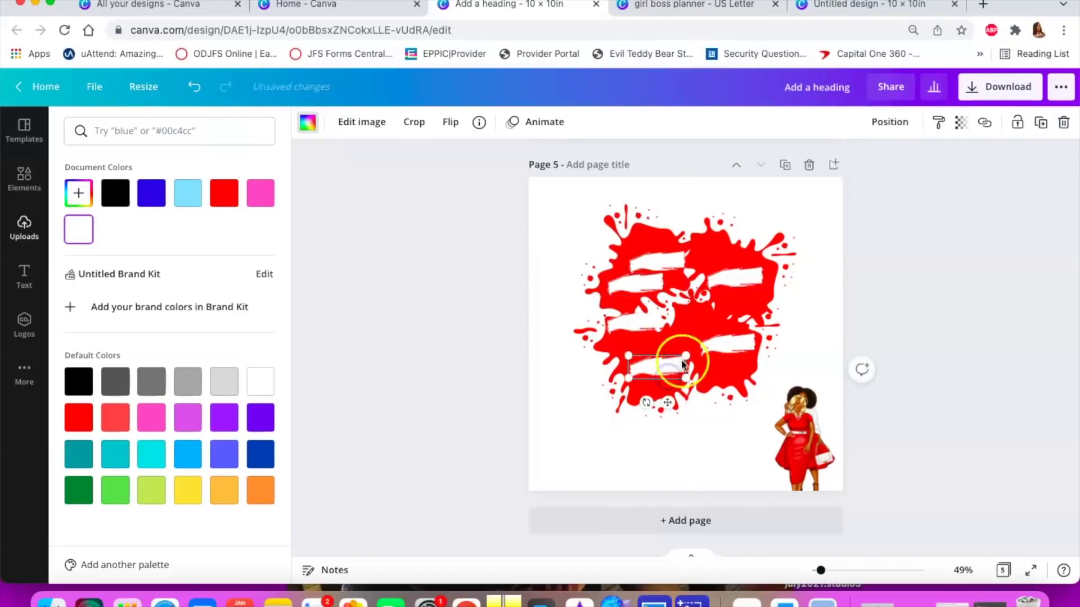
# Move the white brush strokes off the red splatter cluster into the blank area below it
pyautogui.moveTo(647, 403); pyautogui.dragTo(674, 403)
pyautogui.moveTo(669, 356); pyautogui.dragTo(666, 363)
pyautogui.moveTo(640, 311); pyautogui.dragTo(644, 473)
pyautogui.click(707, 398)
pyautogui.click(721, 345)
pyautogui.moveTo(722, 388); pyautogui.dragTo(721, 448)
pyautogui.moveTo(636, 360); pyautogui.dragTo(580, 479)
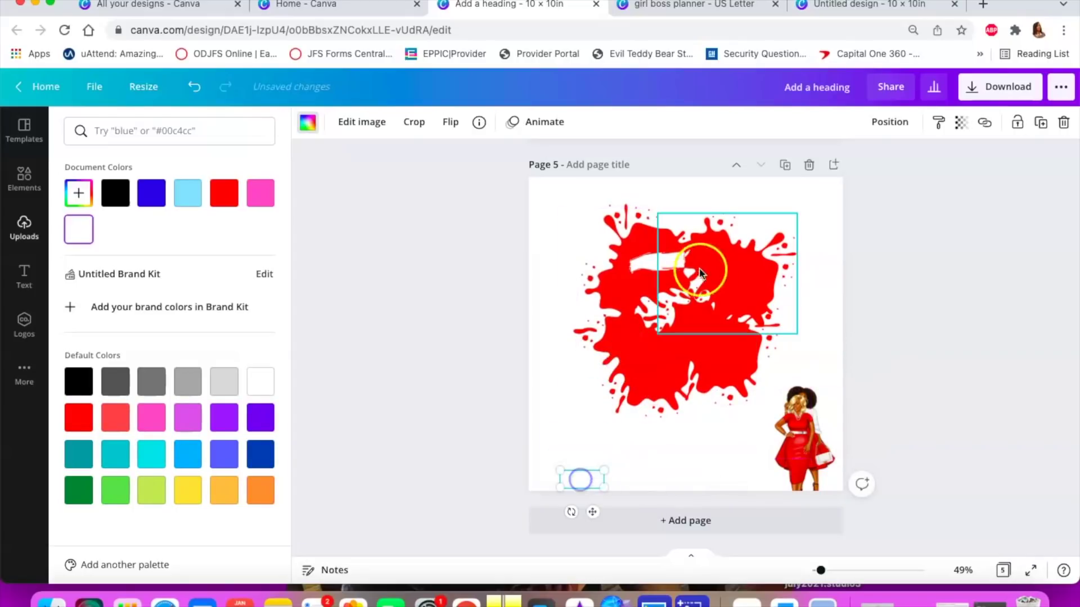
pyautogui.moveTo(650, 264); pyautogui.dragTo(555, 471)
# Shift the lower-right red splatter slightly outward from the centre of the cluster
pyautogui.moveTo(724, 325); pyautogui.dragTo(711, 429)
pyautogui.moveTo(719, 381); pyautogui.dragTo(730, 385)
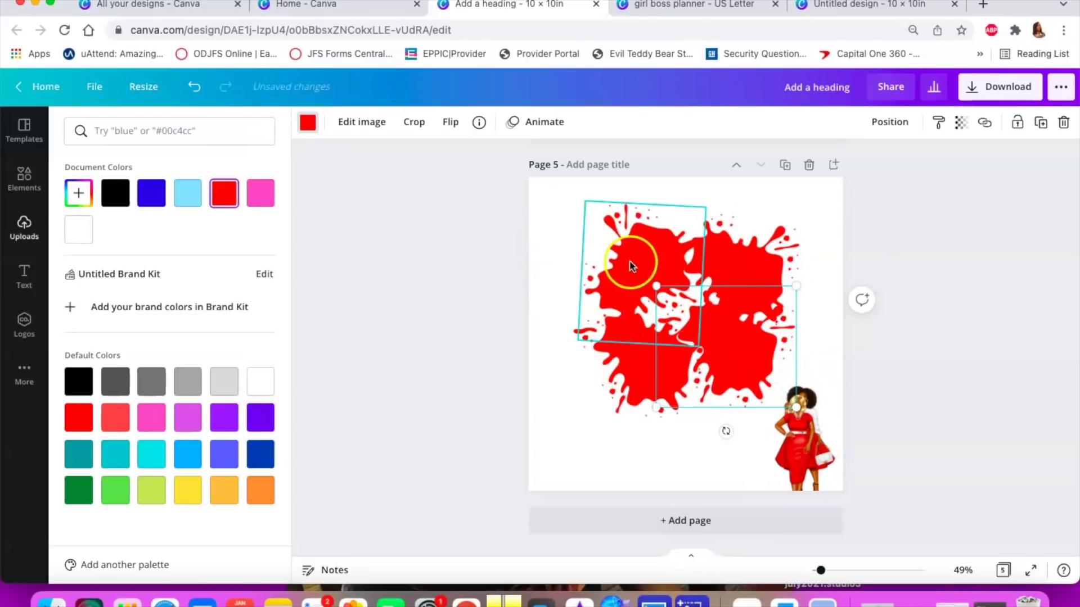
pyautogui.click(545, 220)
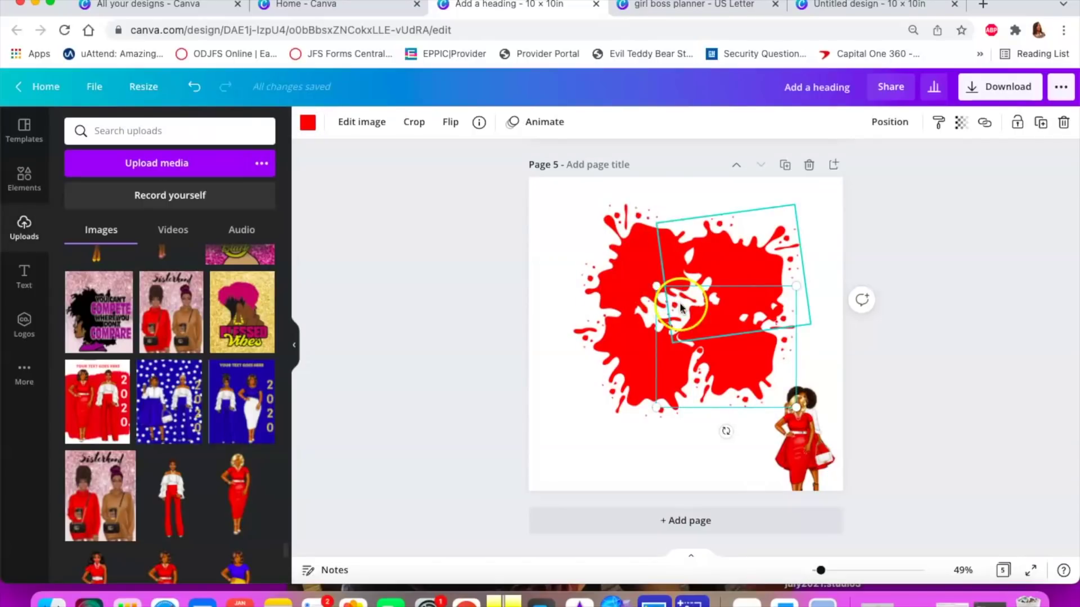
# Enlarge the upper-left splatter and move the upper-right splatter up and outward toward the page corner
pyautogui.click(582, 247)
pyautogui.moveTo(588, 242); pyautogui.dragTo(613, 244)
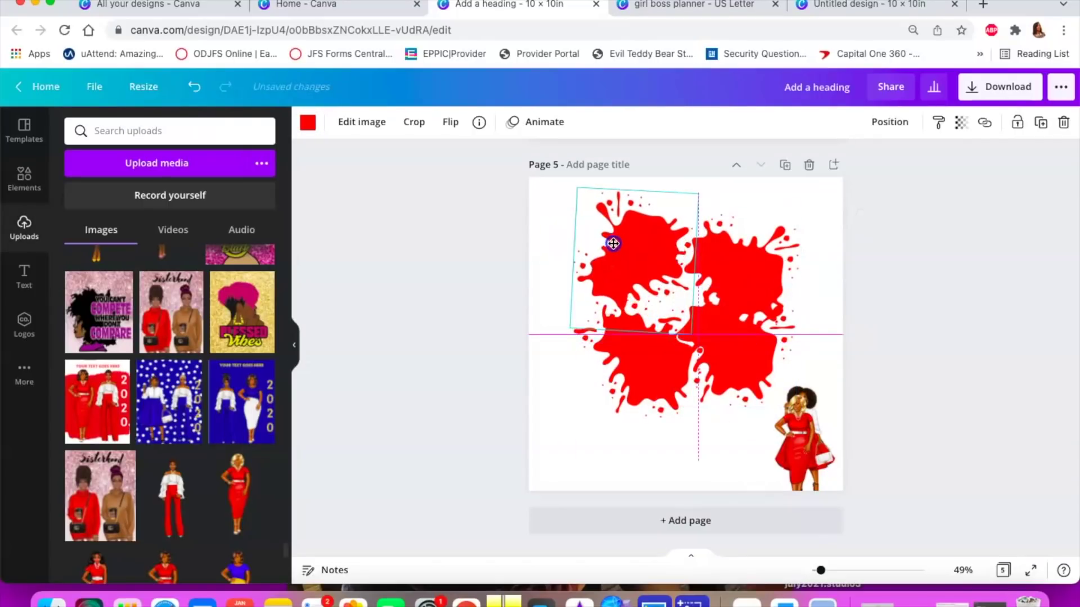
pyautogui.moveTo(692, 332); pyautogui.dragTo(731, 345)
pyautogui.click(740, 277)
pyautogui.click(692, 357)
pyautogui.moveTo(673, 349); pyautogui.dragTo(653, 369)
pyautogui.click(730, 273)
pyautogui.moveTo(748, 262); pyautogui.dragTo(761, 243)
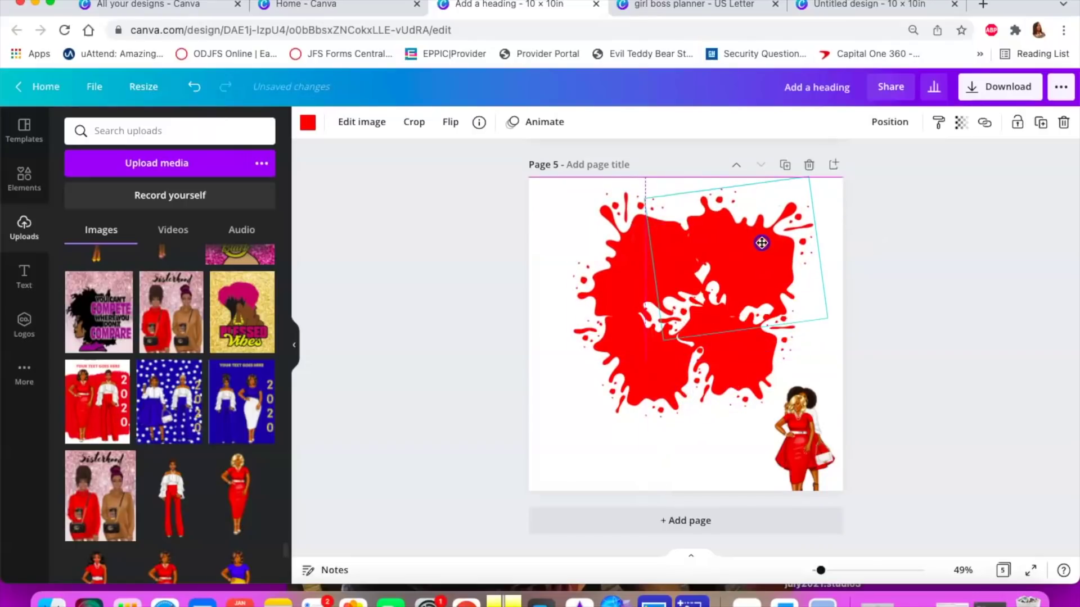
# Enlarge the lower-left and lower-right splatters and reposition them so the cluster spreads wider across the page
pyautogui.click(651, 376)
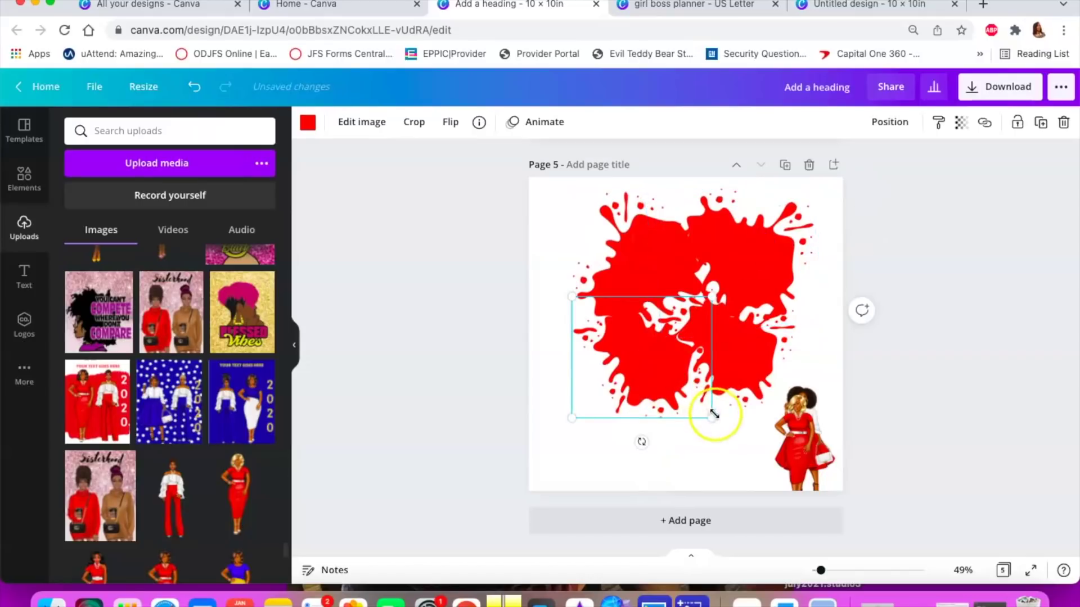
pyautogui.moveTo(714, 424); pyautogui.dragTo(732, 439)
pyautogui.click(756, 358)
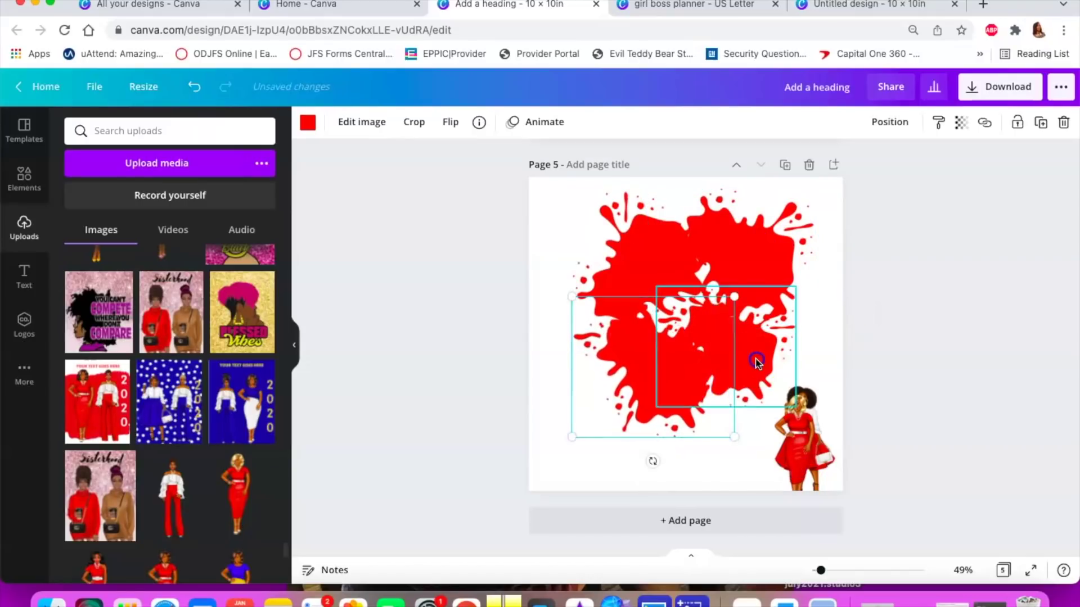
pyautogui.moveTo(806, 409); pyautogui.dragTo(826, 417)
pyautogui.click(688, 388)
pyautogui.click(622, 355)
pyautogui.moveTo(619, 351)
pyautogui.mouseDown()
pyautogui.moveTo(598, 340)
pyautogui.moveTo(610, 346)
pyautogui.mouseUp()
pyautogui.moveTo(665, 389); pyautogui.dragTo(760, 366)
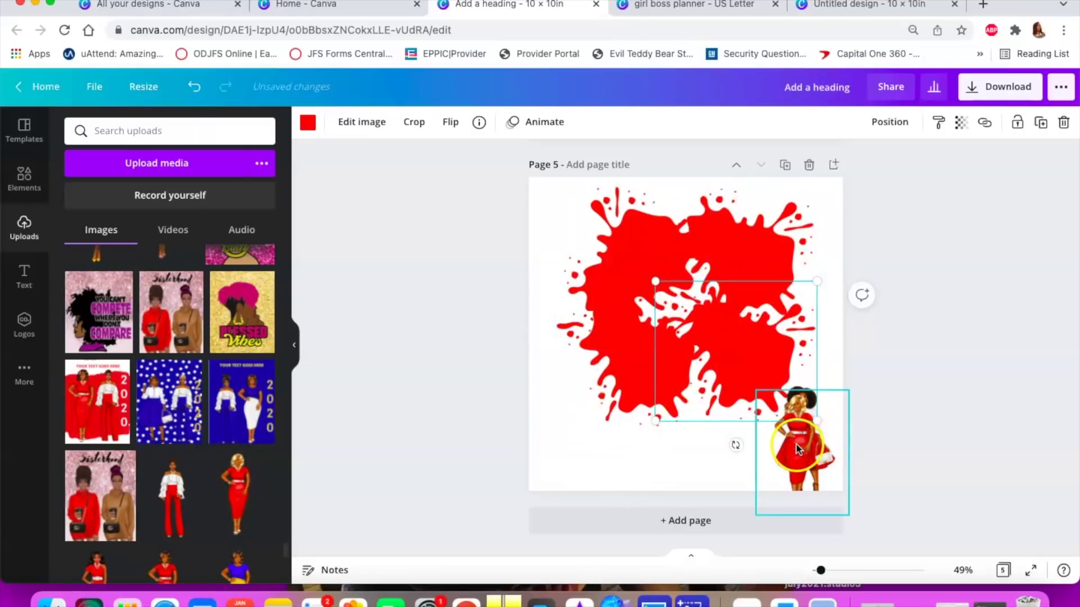
# Delete the small red-dress figure and the small red-skirt figure from the page's lower-right corner
pyautogui.moveTo(800, 434); pyautogui.dragTo(783, 455)
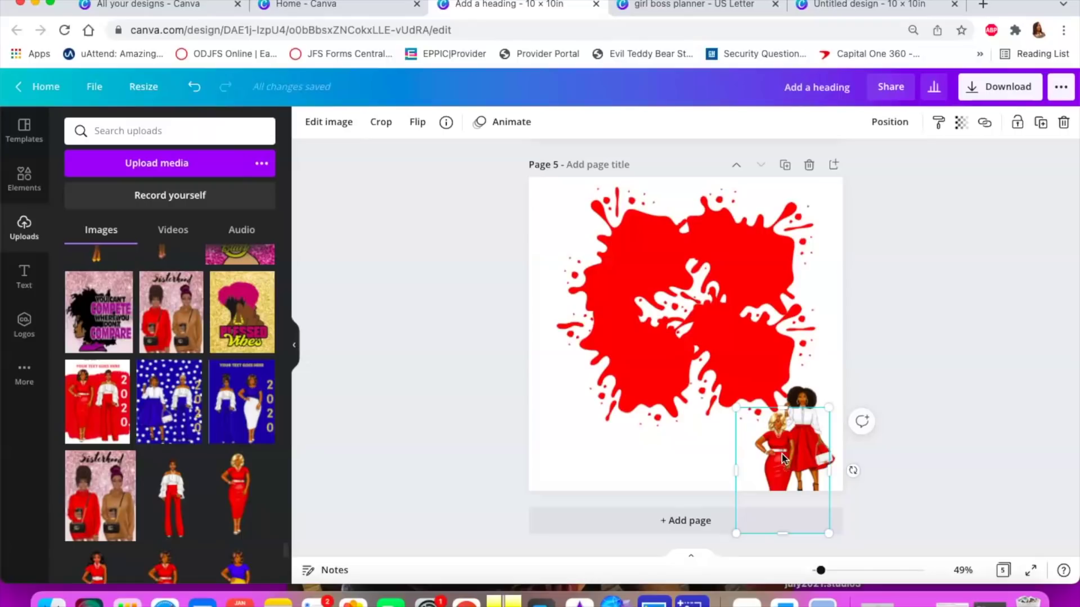
pyautogui.press('Delete')
pyautogui.click(811, 452)
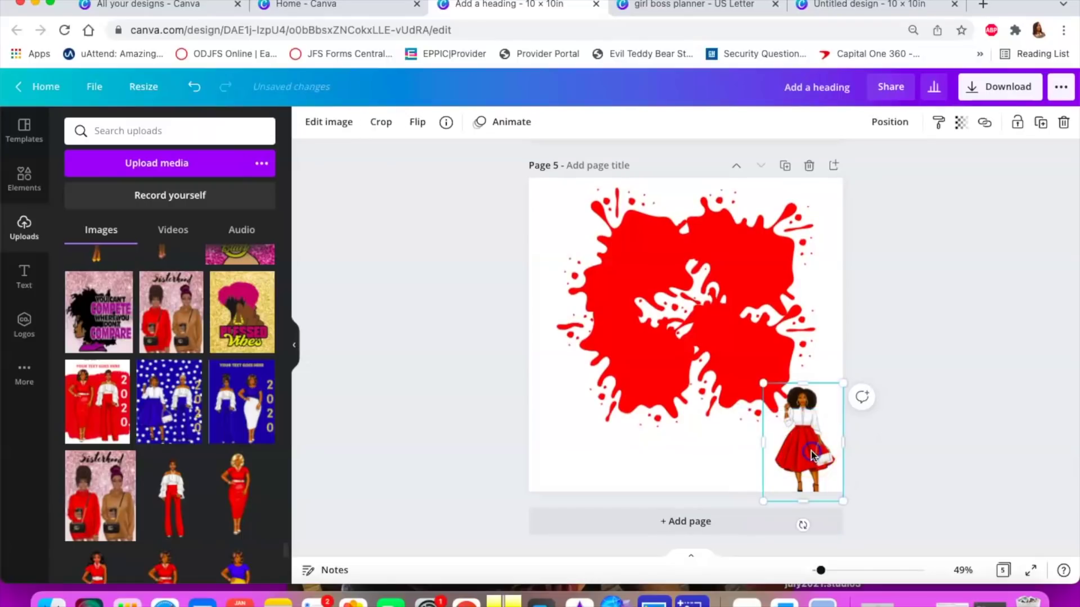
pyautogui.press('Delete')
# Group the four red splatters into one object
pyautogui.moveTo(553, 181); pyautogui.dragTo(805, 409)
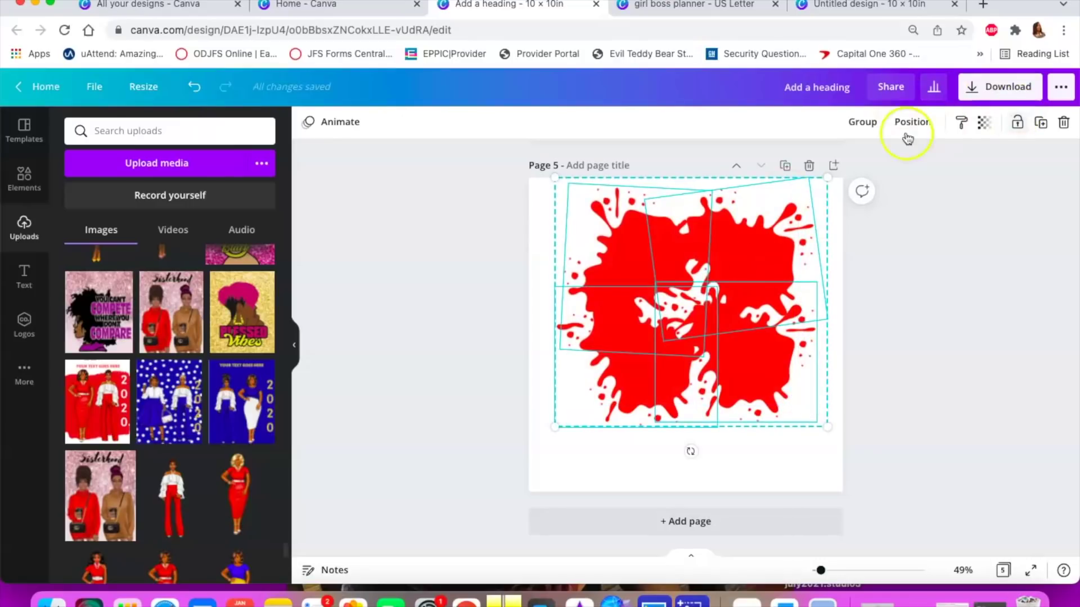
pyautogui.click(863, 126)
pyautogui.moveTo(715, 355)
pyautogui.mouseDown()
pyautogui.moveTo(636, 363)
pyautogui.moveTo(718, 356)
pyautogui.mouseUp()
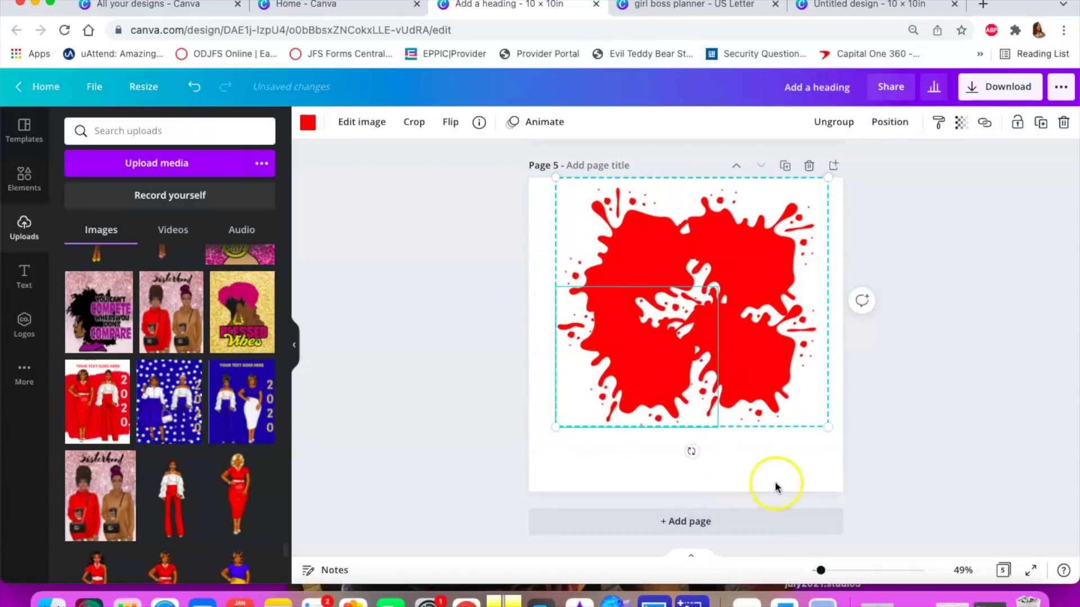
pyautogui.click(788, 469)
# Add the uploaded figures in red trousers and red skirt to the page, placing the skirt figure over the cluster's left side
pyautogui.click(191, 484)
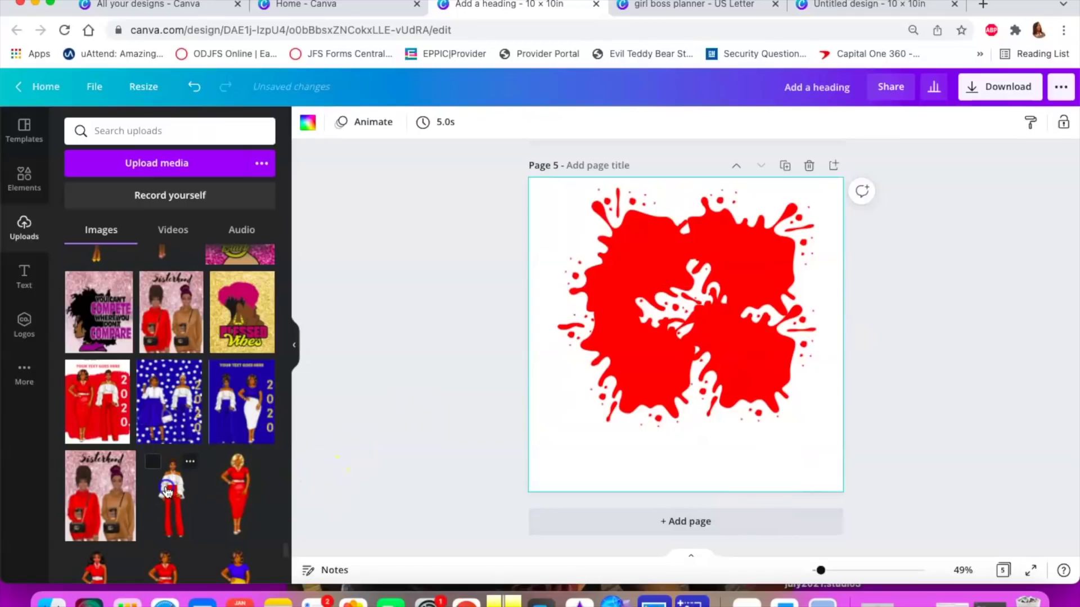
pyautogui.scroll(-2, 167, 492)
pyautogui.scroll(-3, 167, 492)
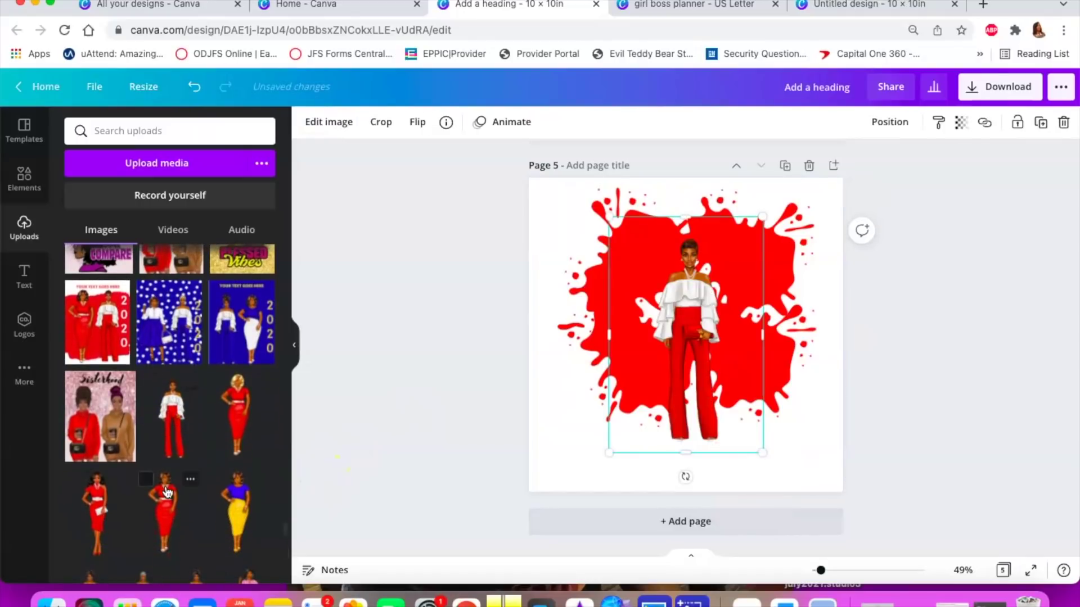
pyautogui.scroll(-5, 167, 493)
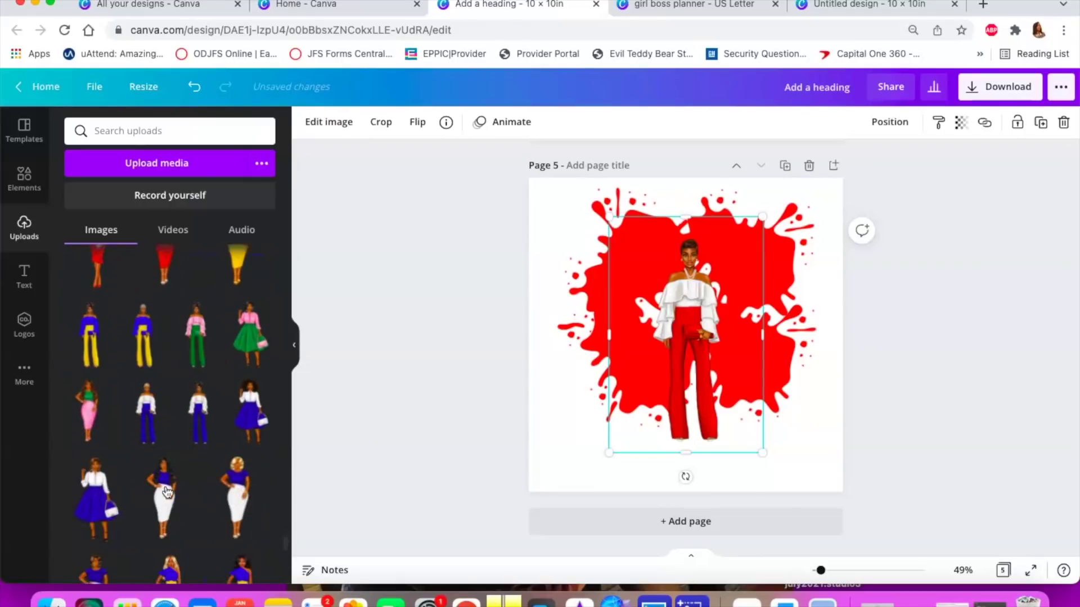
pyautogui.scroll(1, 166, 485)
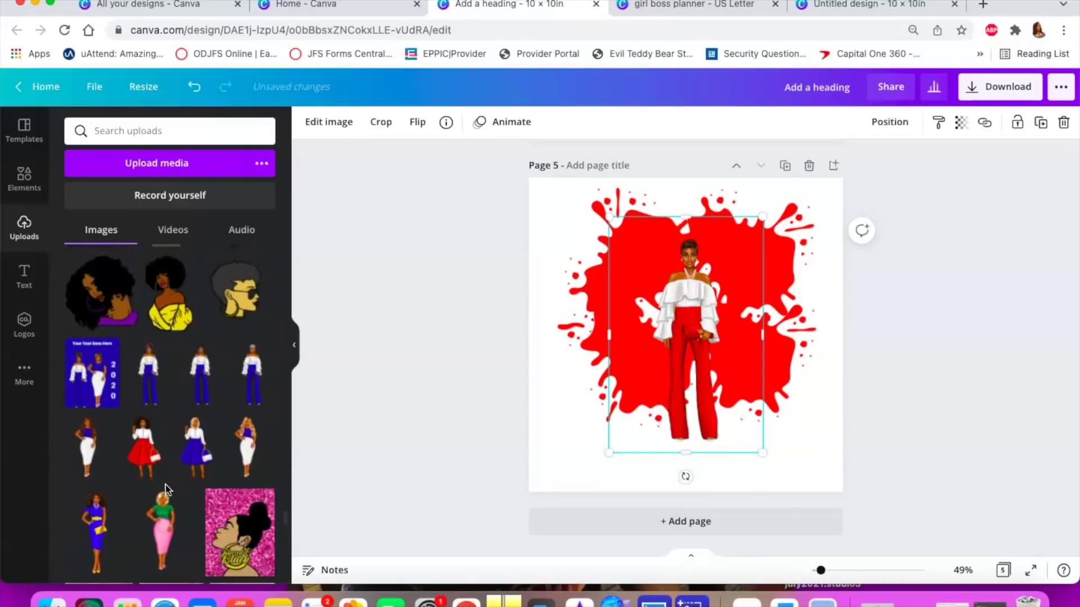
pyautogui.moveTo(144, 448); pyautogui.dragTo(617, 317)
pyautogui.moveTo(686, 320); pyautogui.dragTo(644, 303)
pyautogui.click(647, 366)
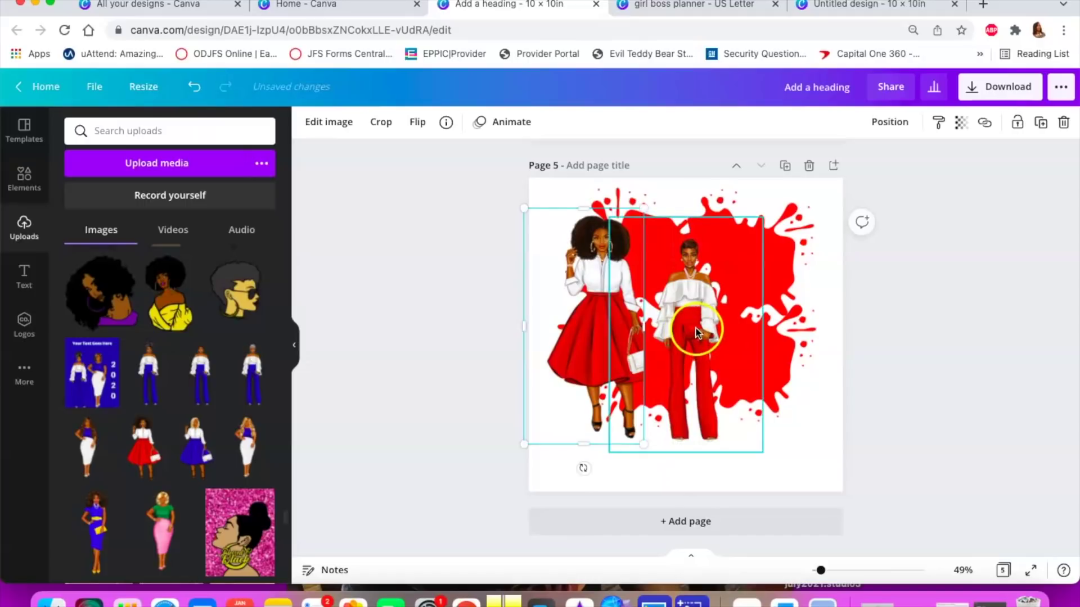
# Shrink both figures, placing the trousers figure over the right splatters and the skirt figure over the left ones
pyautogui.moveTo(760, 450); pyautogui.dragTo(724, 411)
pyautogui.moveTo(676, 310); pyautogui.dragTo(744, 310)
pyautogui.click(597, 350)
pyautogui.moveTo(598, 350); pyautogui.dragTo(653, 337)
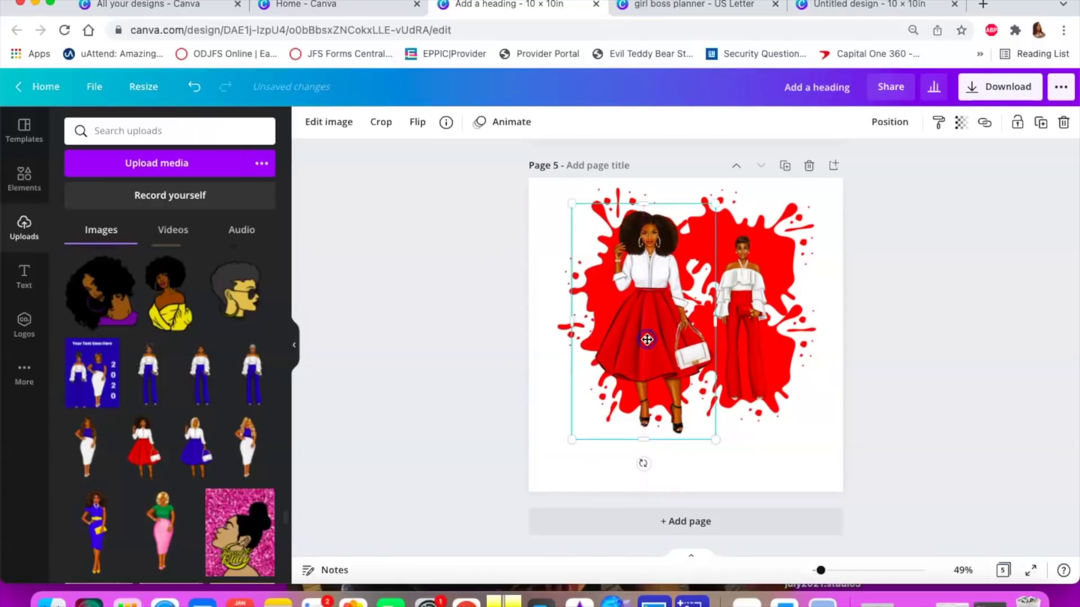
pyautogui.moveTo(716, 438); pyautogui.dragTo(693, 401)
pyautogui.moveTo(622, 316); pyautogui.dragTo(630, 325)
# Enlarge the trousers figure and reposition both figures closer together on the red cluster
pyautogui.click(744, 334)
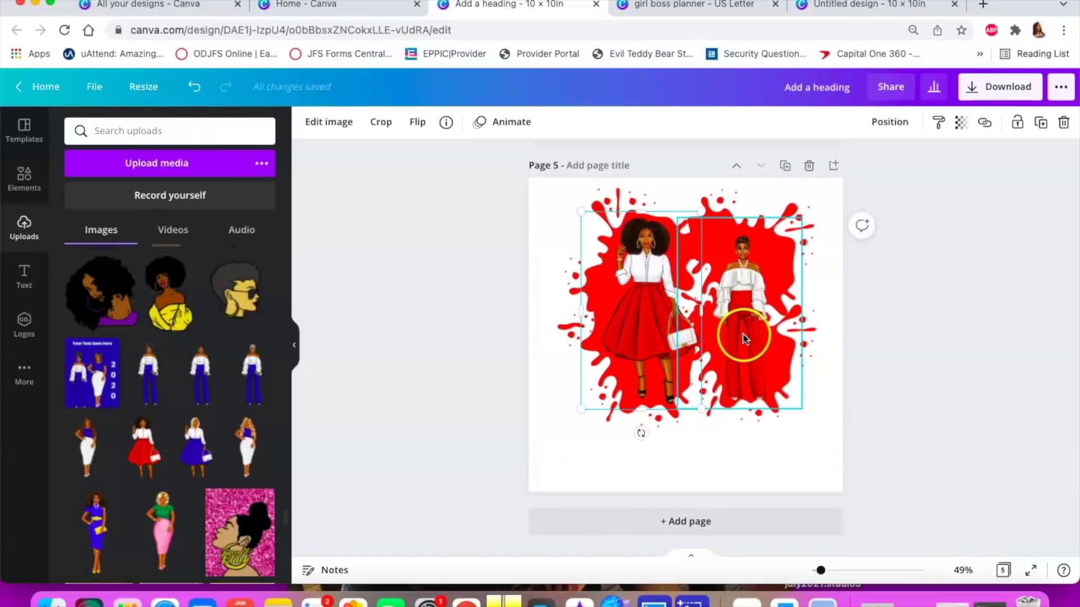
pyautogui.moveTo(801, 411); pyautogui.dragTo(811, 423)
pyautogui.moveTo(742, 333); pyautogui.dragTo(726, 318)
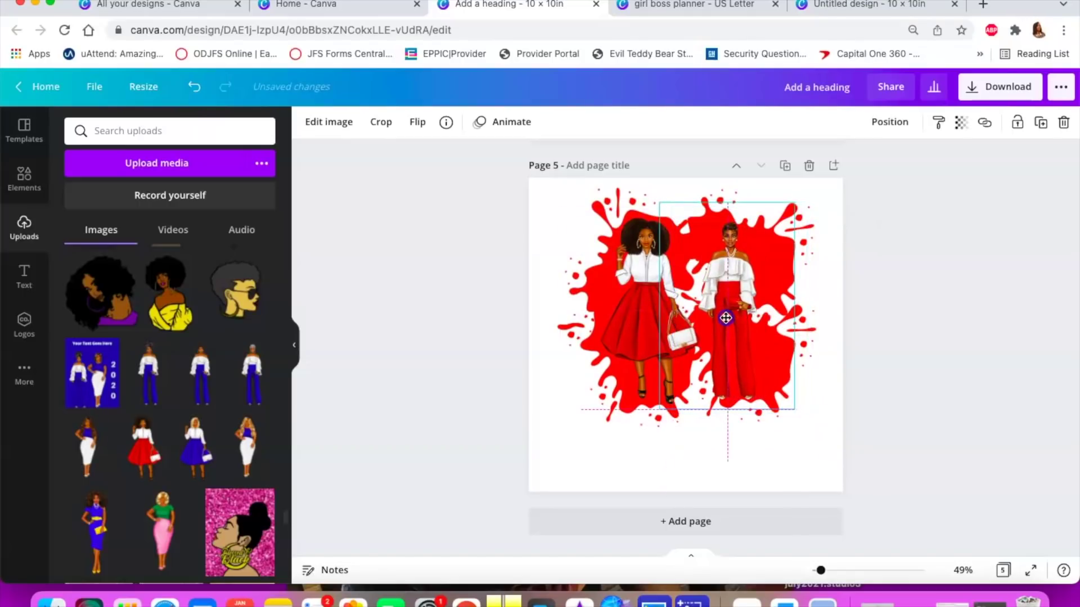
pyautogui.moveTo(646, 313)
pyautogui.mouseDown()
pyautogui.moveTo(633, 320)
pyautogui.moveTo(645, 322)
pyautogui.mouseUp()
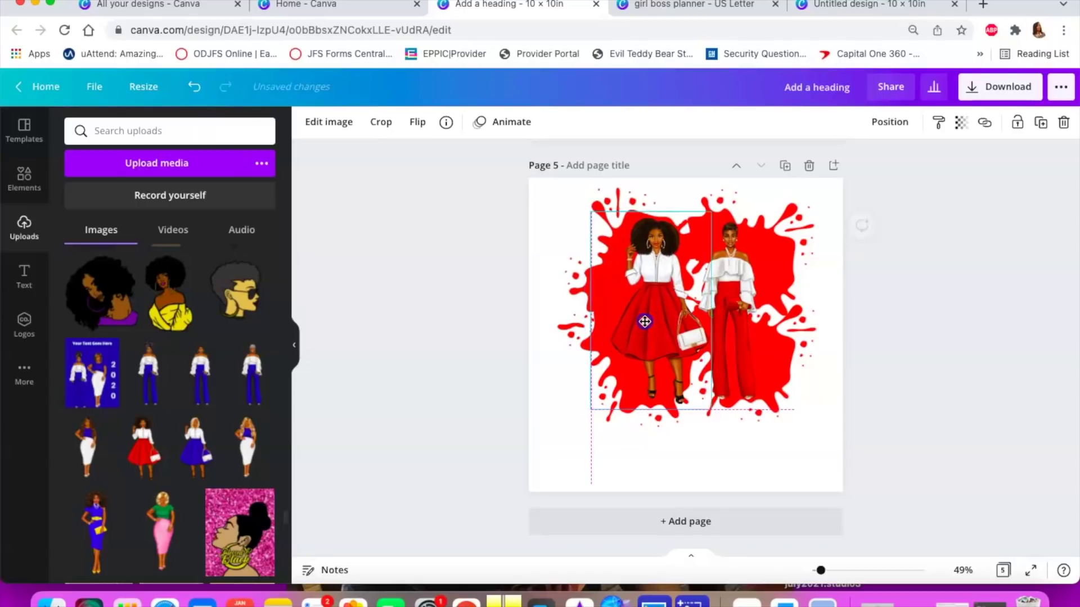
pyautogui.click(734, 332)
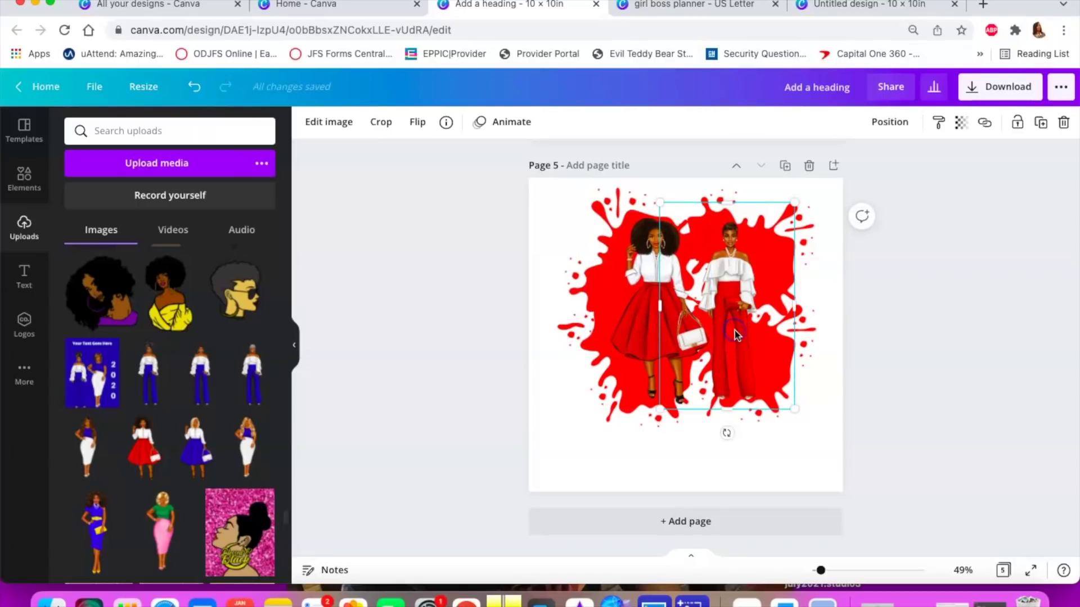
pyautogui.moveTo(794, 413); pyautogui.dragTo(798, 414)
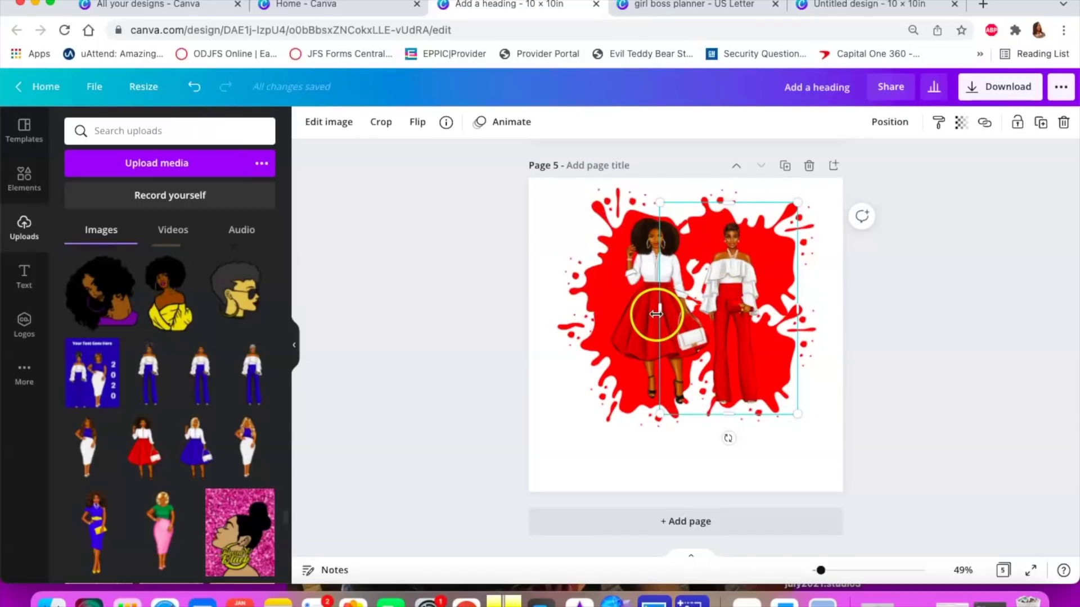
pyautogui.moveTo(657, 315); pyautogui.dragTo(628, 332)
# Shrink the skirt figure further and adjust both figures so they stand side by side within the cluster
pyautogui.click(633, 332)
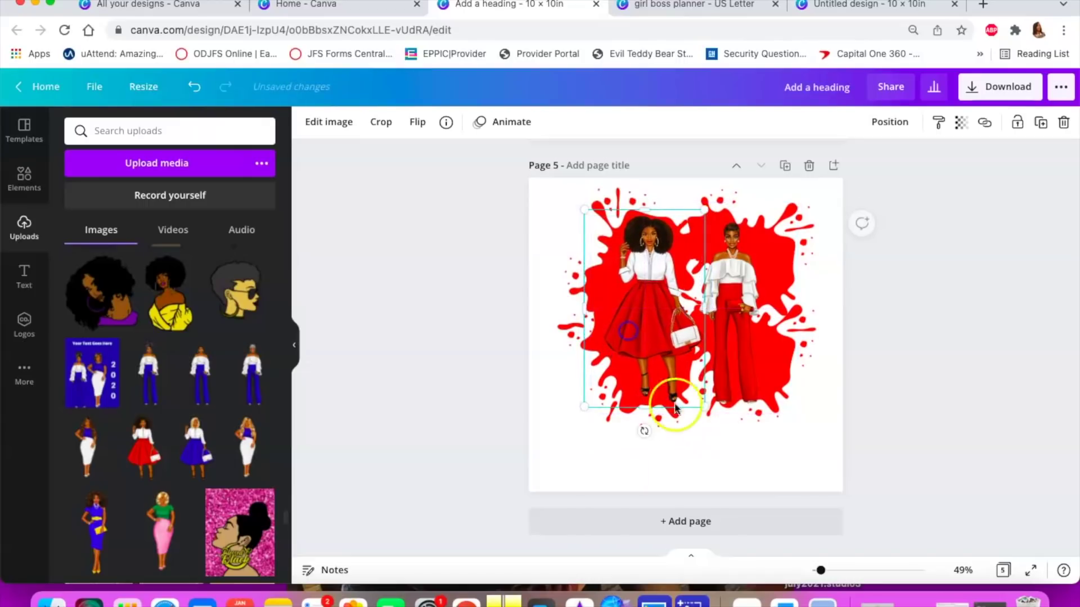
pyautogui.moveTo(704, 407); pyautogui.dragTo(685, 377)
pyautogui.moveTo(629, 308); pyautogui.dragTo(642, 323)
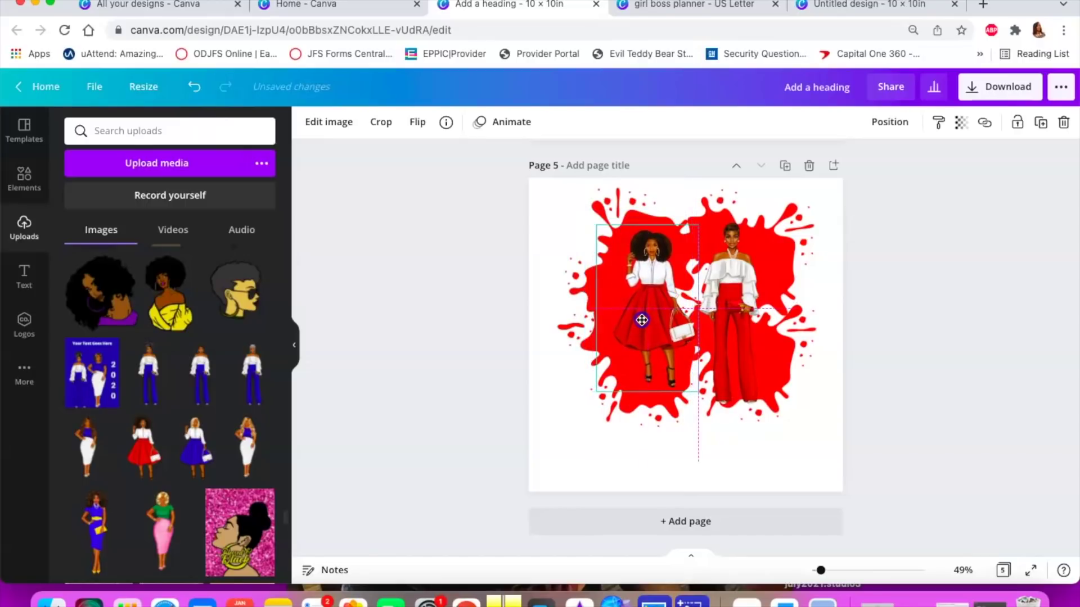
pyautogui.click(728, 315)
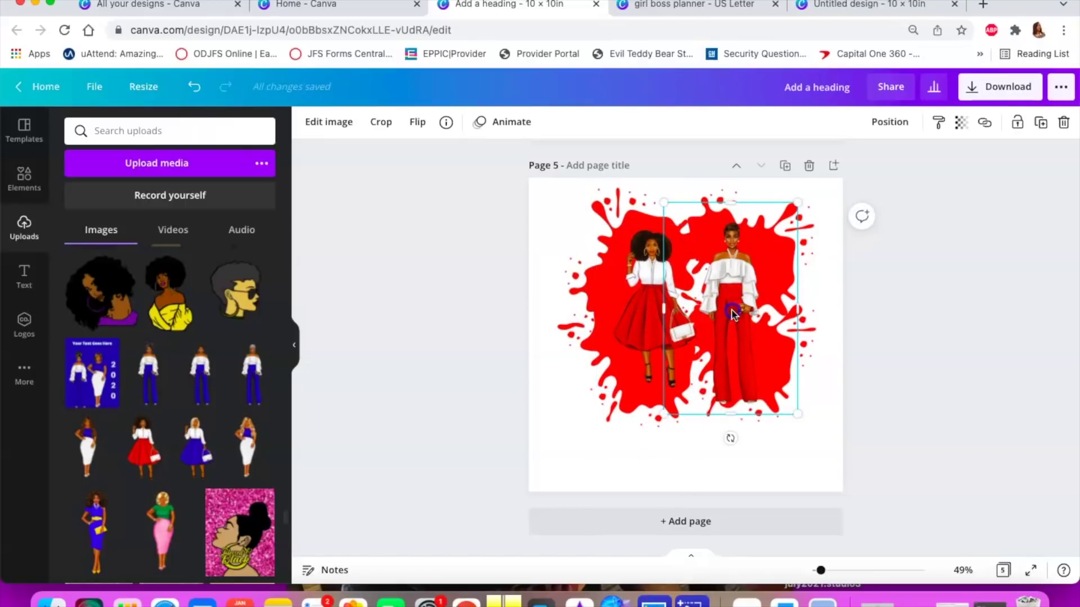
pyautogui.click(652, 319)
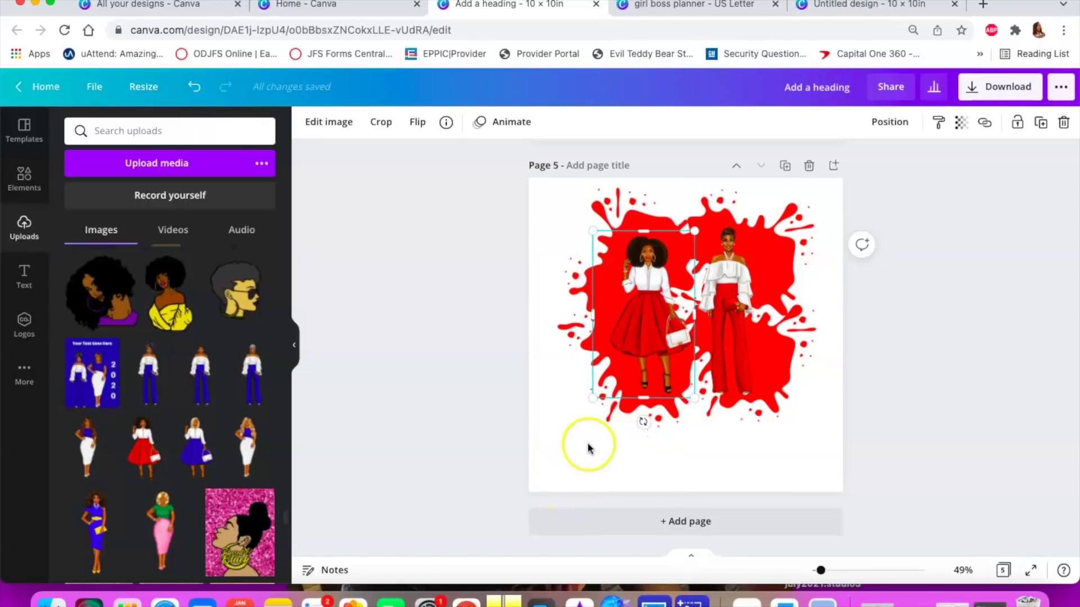
# Place white brush strokes from the blank area behind the skirt figure, on the left and lower-left splatters
pyautogui.moveTo(577, 435); pyautogui.dragTo(664, 370)
pyautogui.click(640, 356)
pyautogui.hotkey('ctrl', 'z')
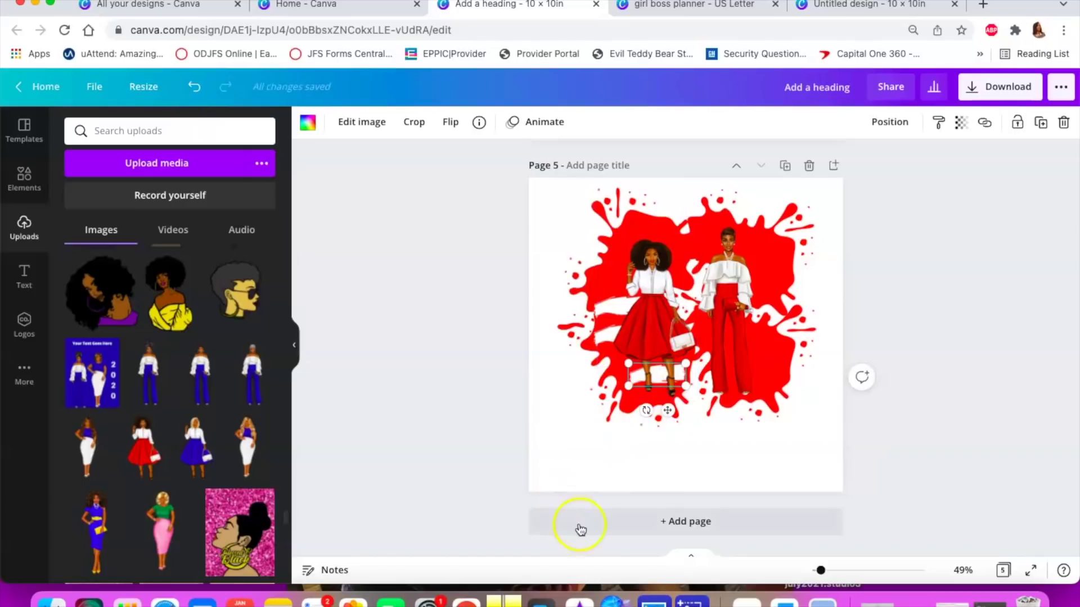
# Place a tilted white brush stroke on the upper-right splatter beside the trousers figure's head, and lower that figure slightly
pyautogui.moveTo(586, 442); pyautogui.dragTo(750, 249)
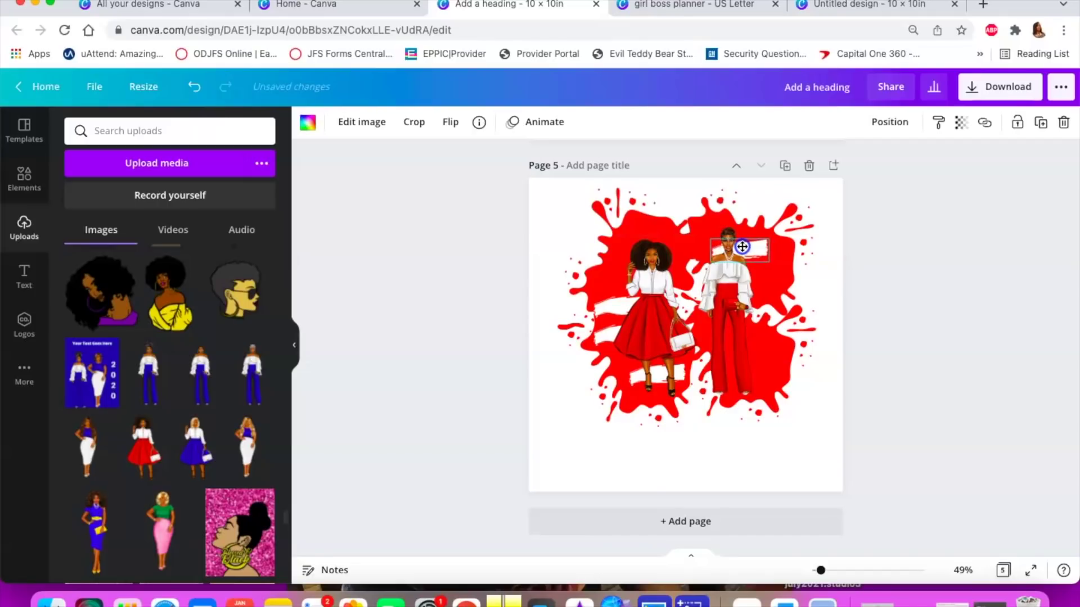
pyautogui.moveTo(742, 246); pyautogui.dragTo(721, 274)
pyautogui.click(735, 243)
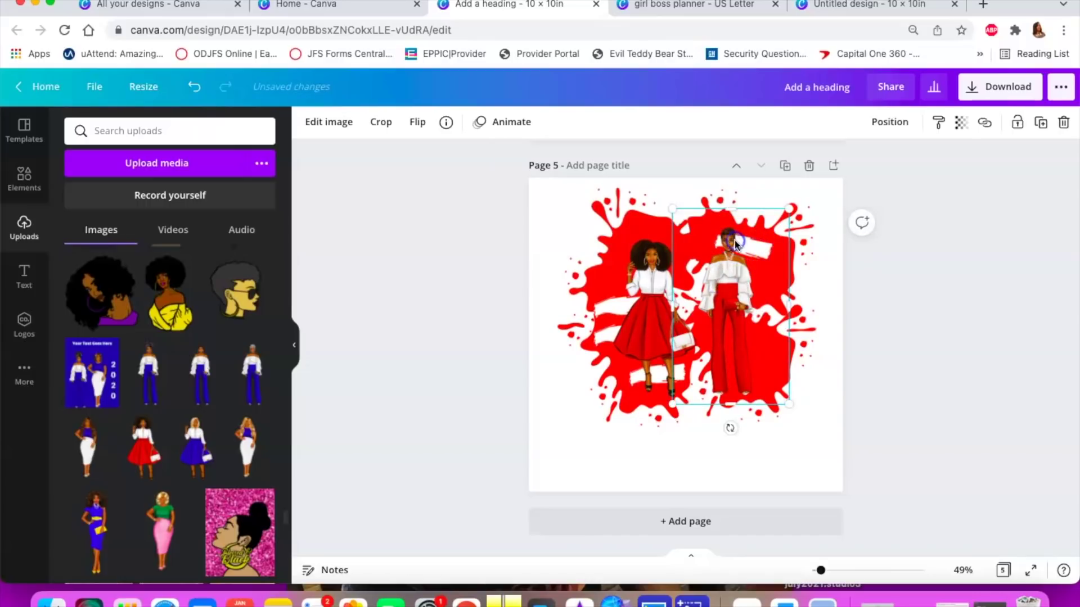
pyautogui.click(814, 485)
pyautogui.click(759, 253)
pyautogui.click(778, 186)
pyautogui.click(751, 244)
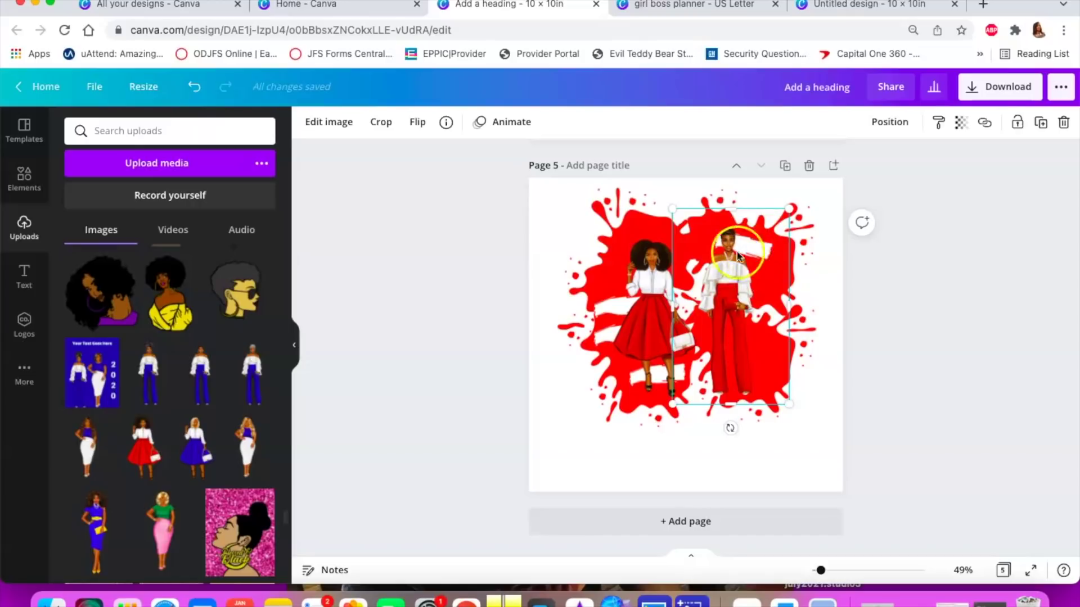
pyautogui.moveTo(734, 295); pyautogui.dragTo(733, 307)
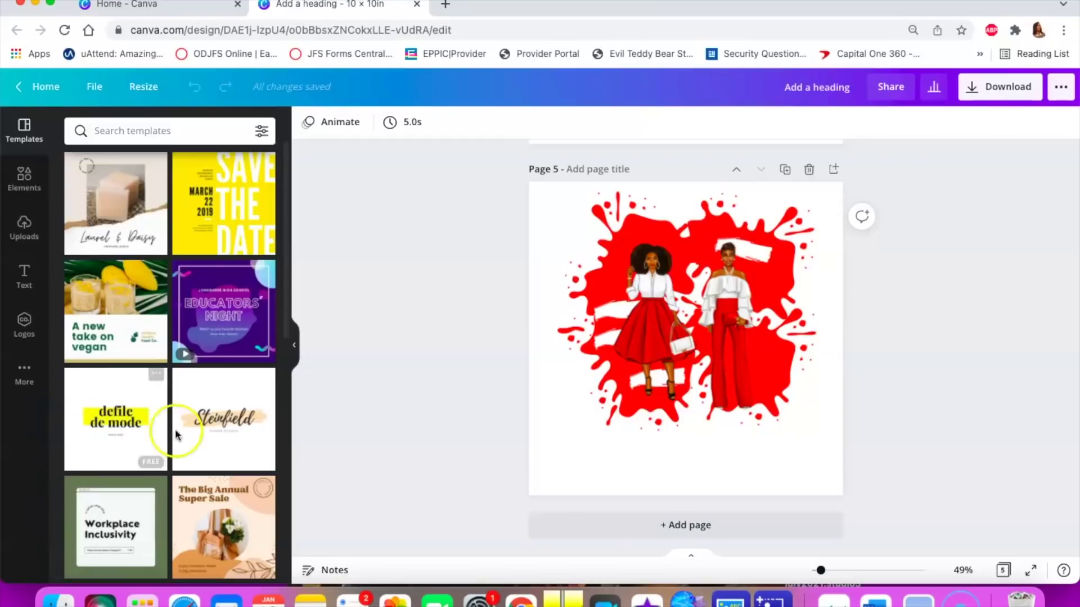
# Look over the splatter artwork on page 5 and the pages above it
pyautogui.scroll(3, 590, 272)
pyautogui.scroll(-1, 592, 271)
pyautogui.scroll(-1, 592, 268)
pyautogui.click(639, 242)
pyautogui.click(607, 434)
pyautogui.click(715, 431)
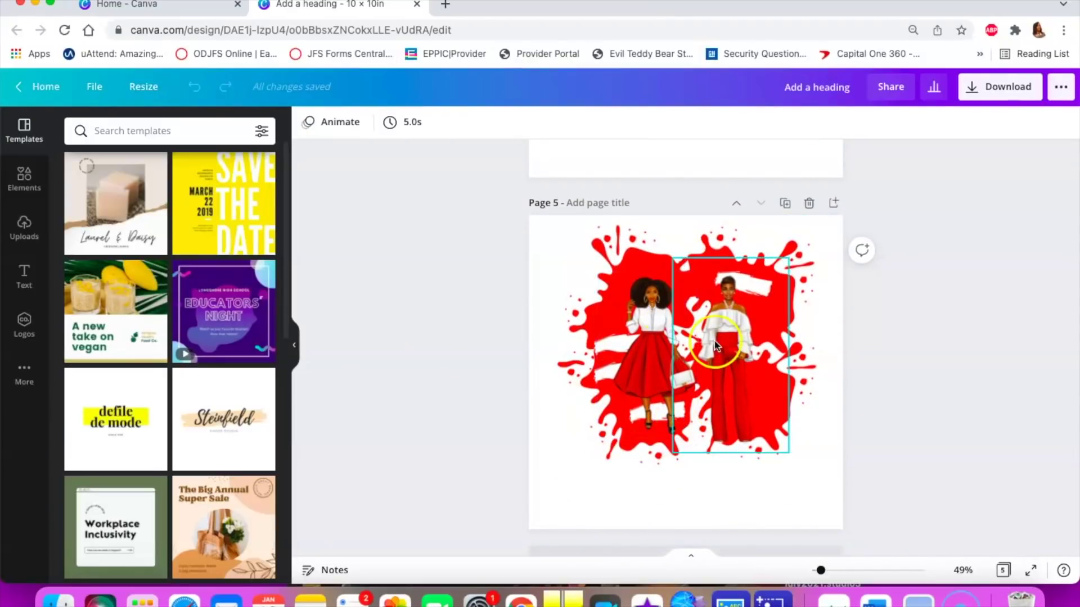
pyautogui.scroll(8, 720, 318)
pyautogui.scroll(4, 720, 320)
pyautogui.scroll(-12, 719, 320)
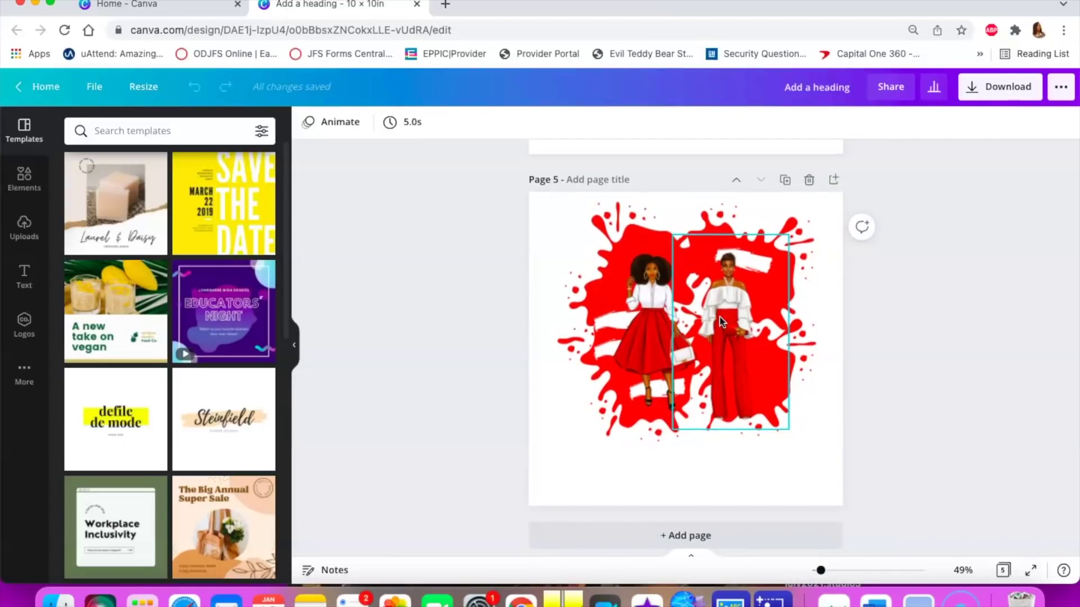
pyautogui.scroll(2, 648, 459)
pyautogui.scroll(-3, 648, 460)
pyautogui.click(674, 375)
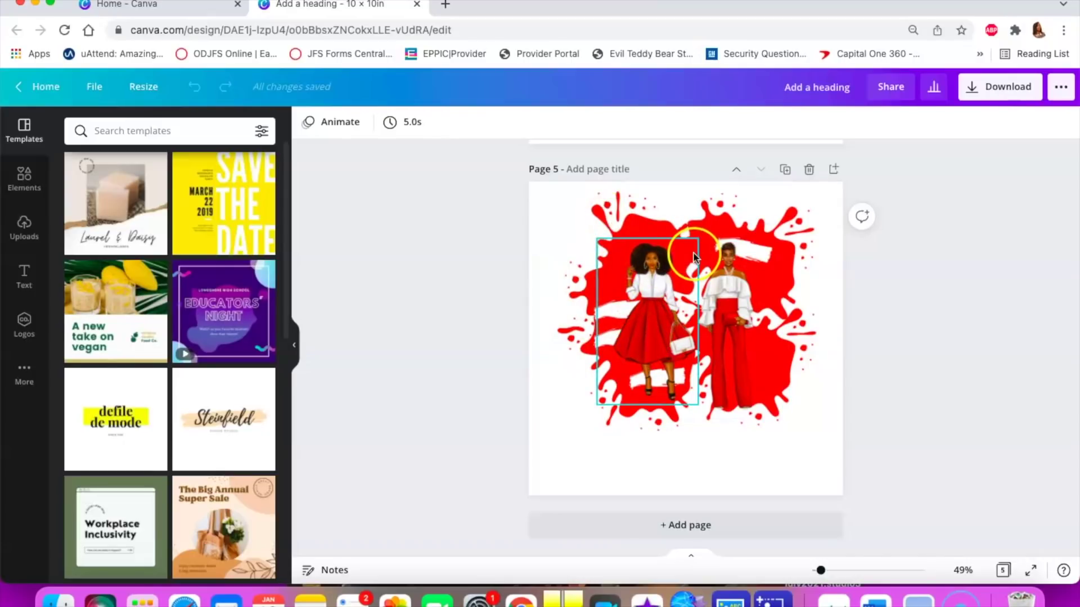
# Place white brush strokes from the blank area on the lower-right splatter behind the trousers figure and on the upper-left splatter
pyautogui.click(728, 392)
pyautogui.press('Escape')
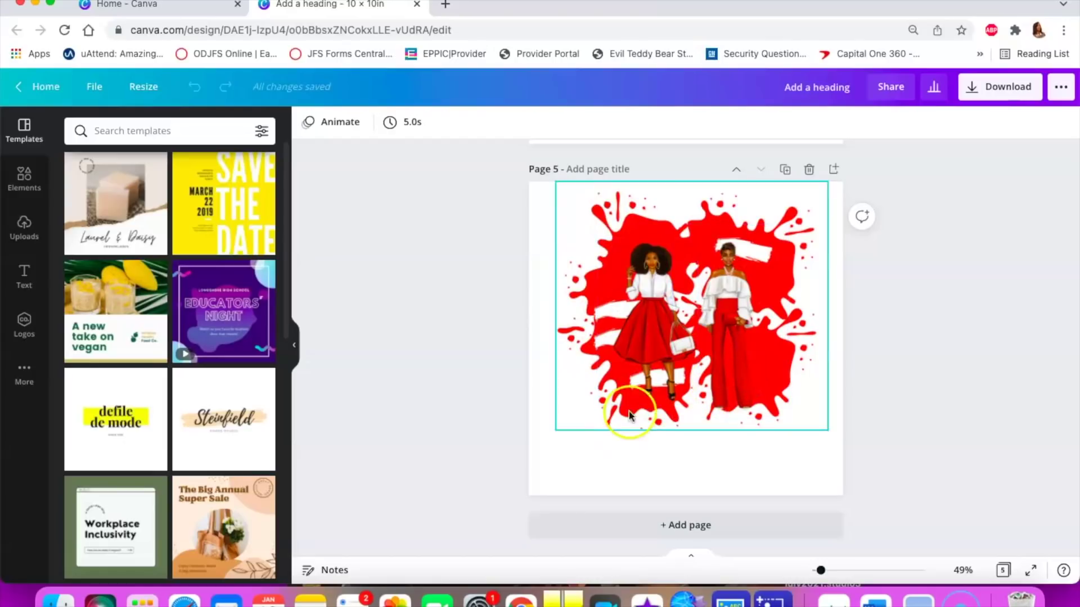
pyautogui.moveTo(578, 471); pyautogui.dragTo(745, 340)
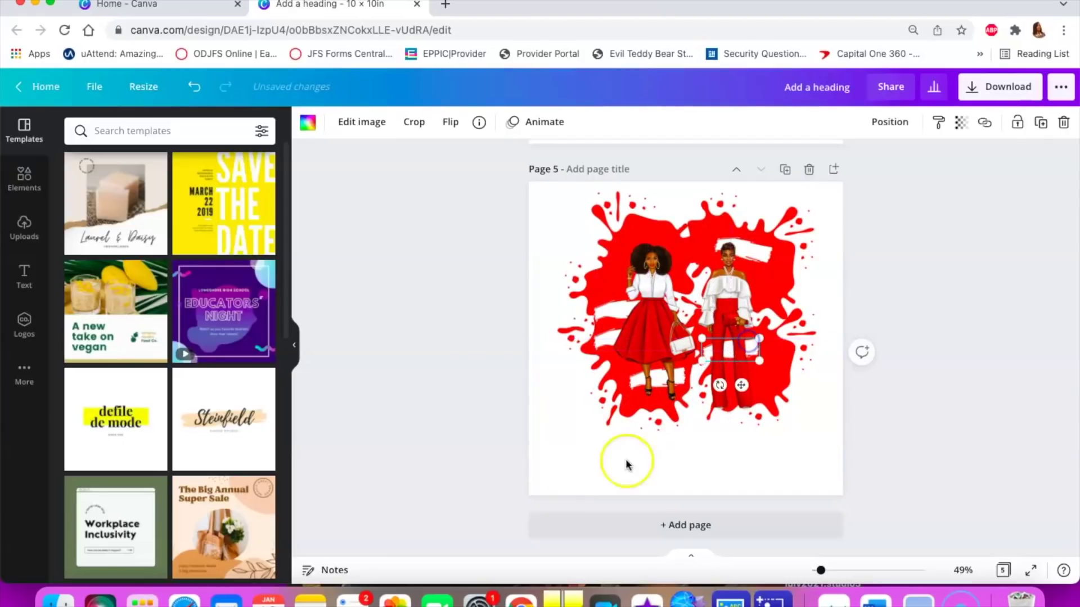
pyautogui.click(589, 464)
pyautogui.moveTo(650, 471); pyautogui.dragTo(646, 352)
# Browse the uploaded images, trim the right side of the trousers figure's frame and extend its bottom edge slightly
pyautogui.scroll(-5, 248, 412)
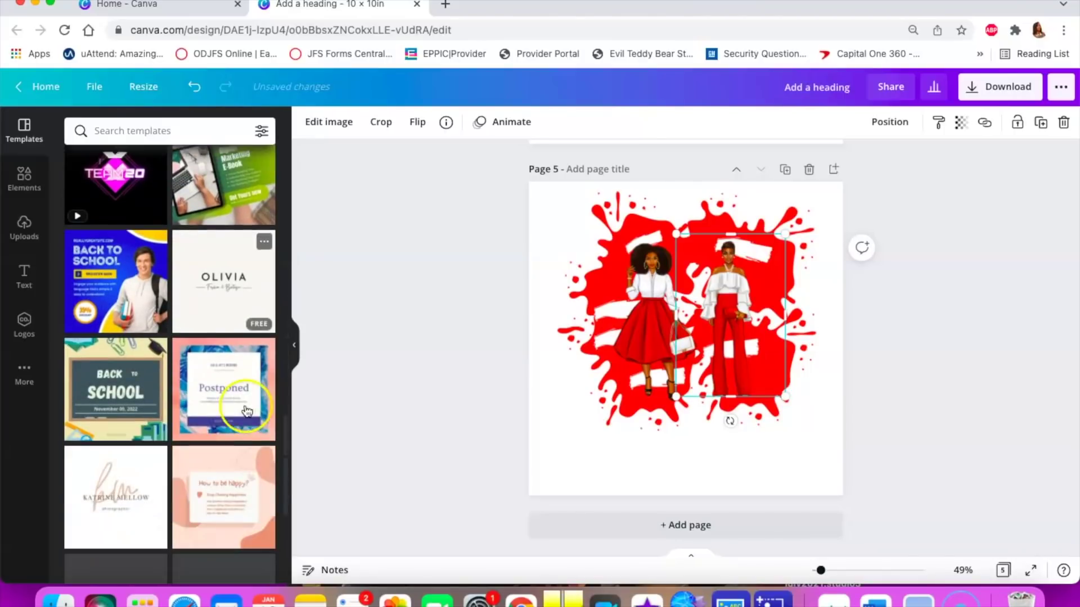
pyautogui.click(25, 226)
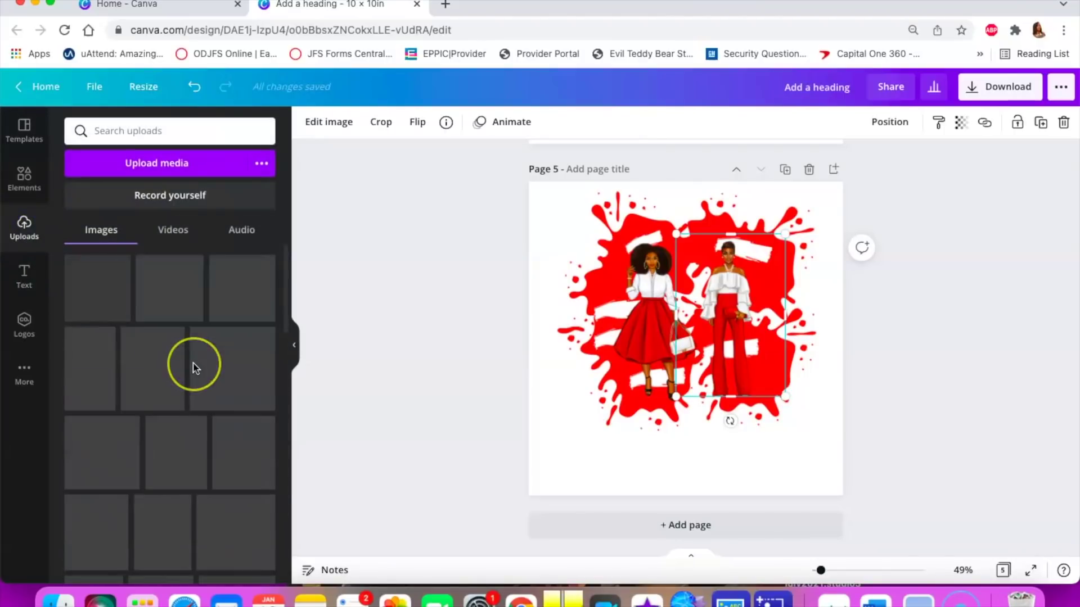
pyautogui.scroll(-10, 193, 367)
pyautogui.scroll(-15, 193, 368)
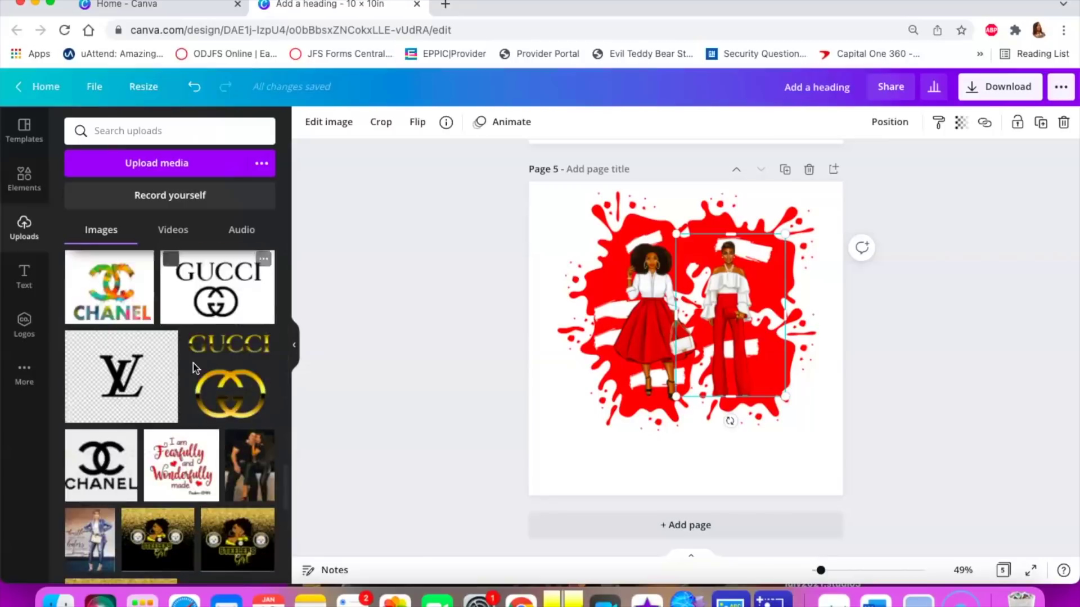
pyautogui.scroll(-5, 194, 368)
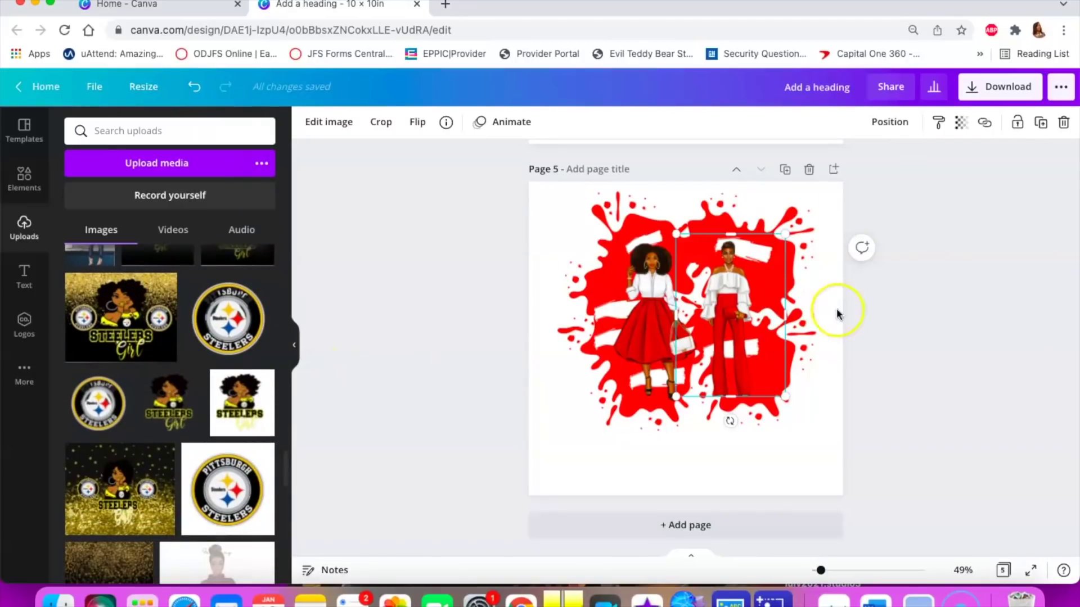
pyautogui.moveTo(785, 315)
pyautogui.mouseDown()
pyautogui.moveTo(799, 316)
pyautogui.moveTo(776, 317)
pyautogui.mouseUp()
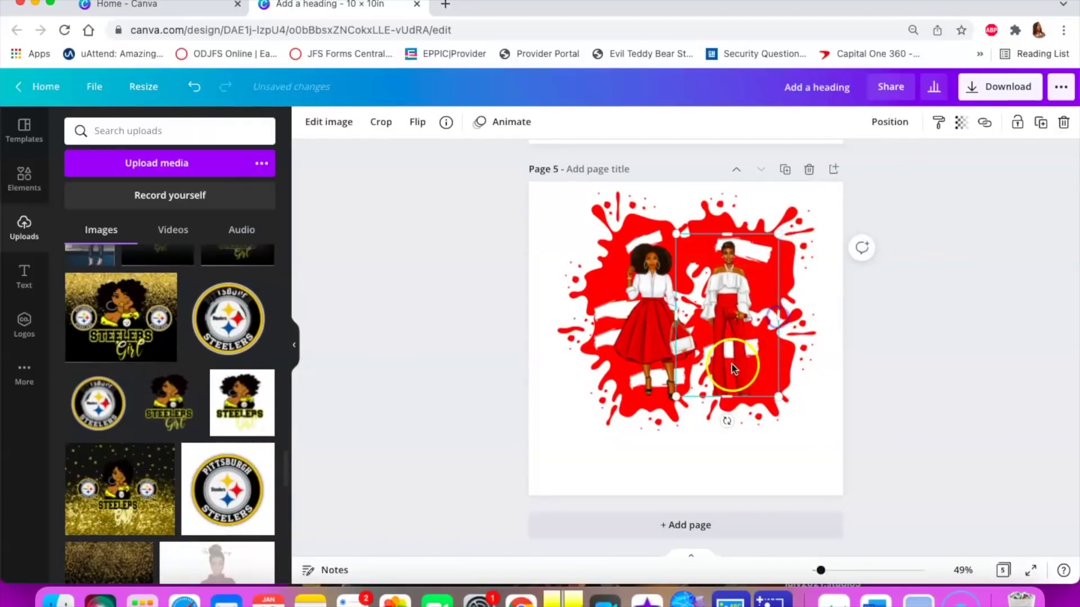
pyautogui.moveTo(727, 397); pyautogui.dragTo(724, 404)
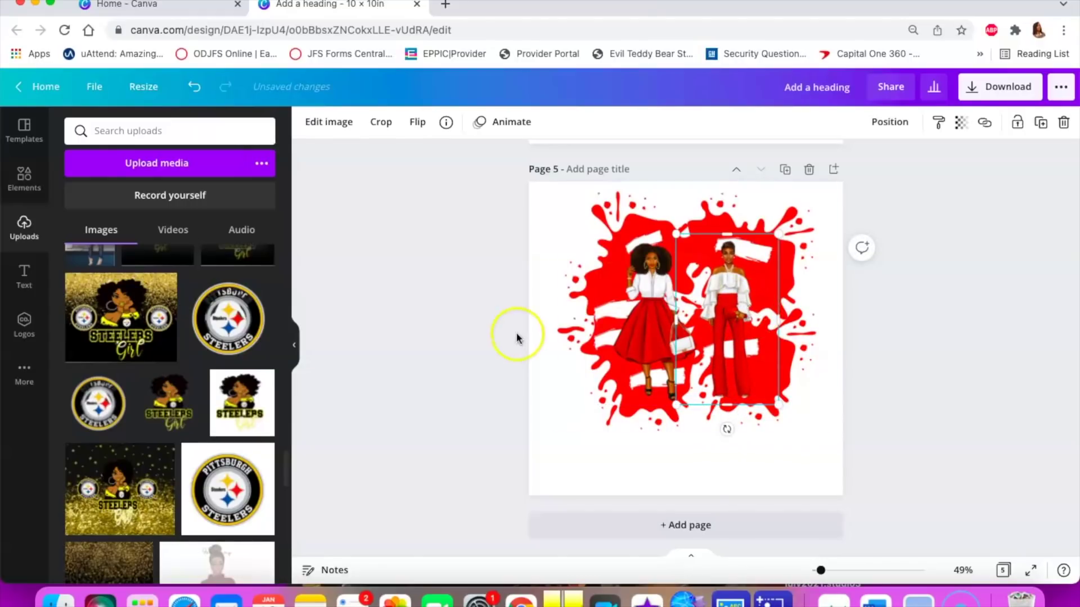
# Add the uploaded figure in the red one-shoulder dress with white belt and place it at the right edge of page 5
pyautogui.scroll(-20, 207, 445)
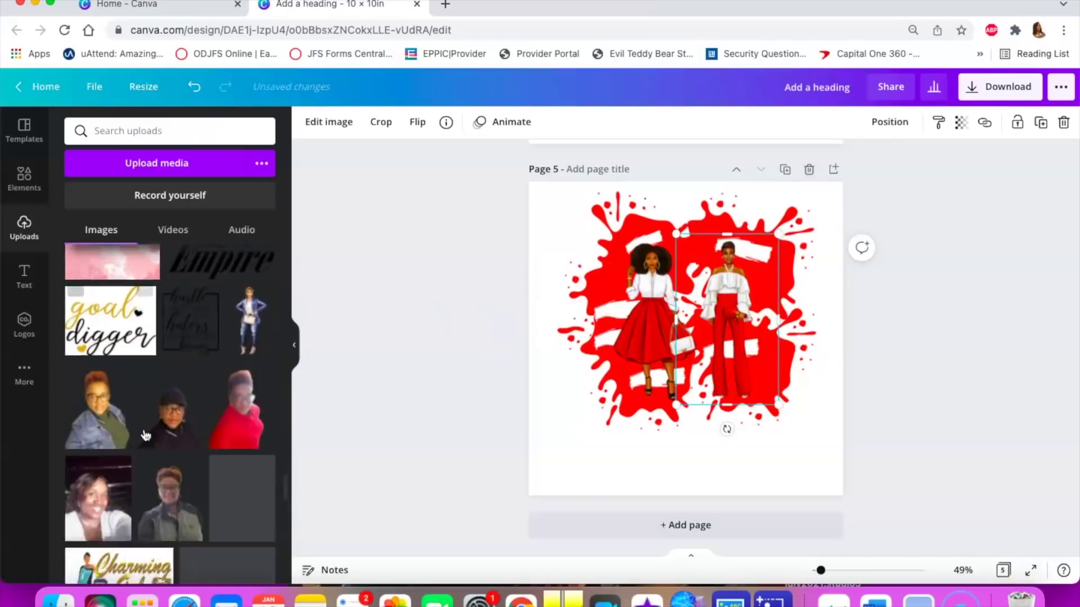
pyautogui.scroll(-10, 146, 435)
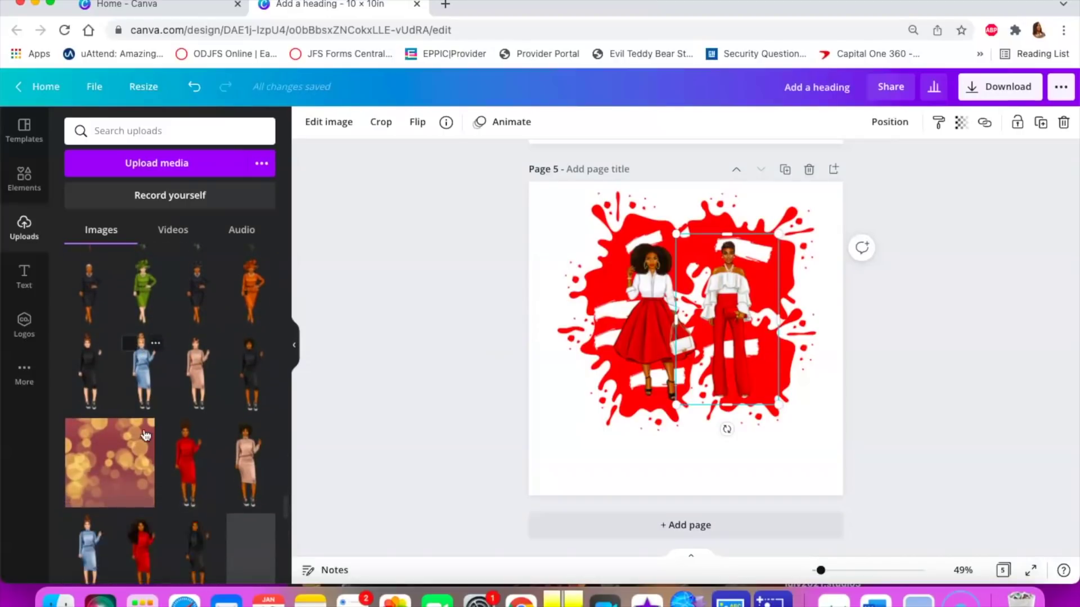
pyautogui.scroll(-15, 145, 435)
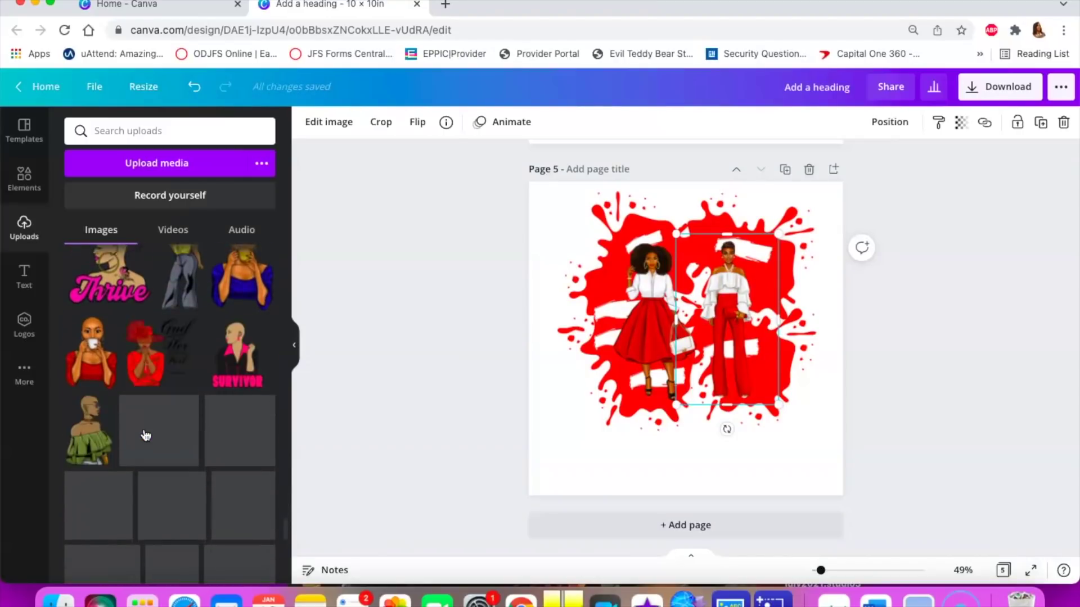
pyautogui.scroll(-15, 145, 435)
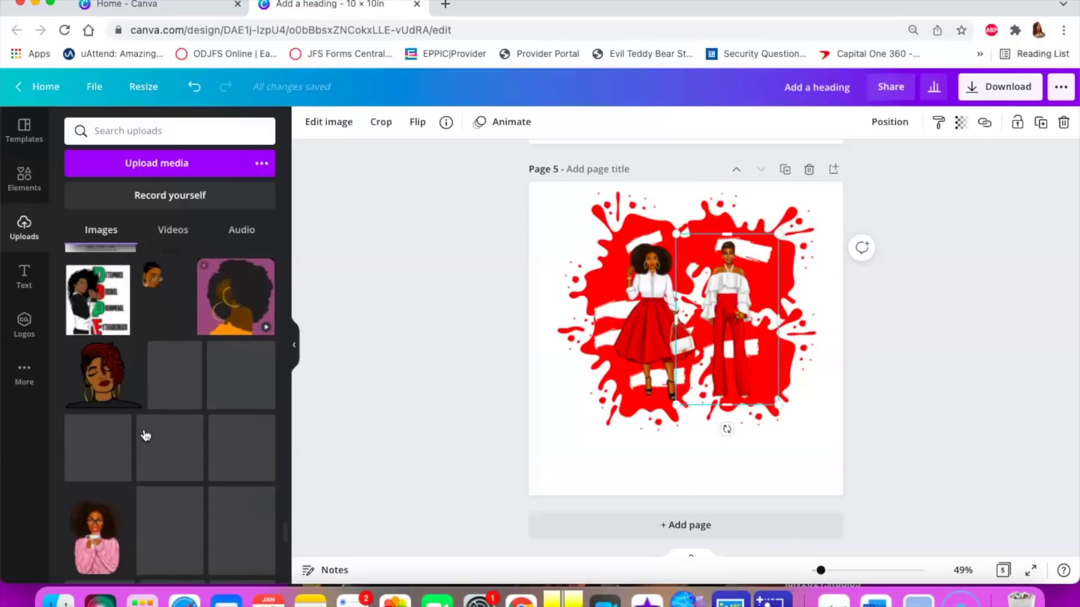
pyautogui.scroll(-15, 145, 435)
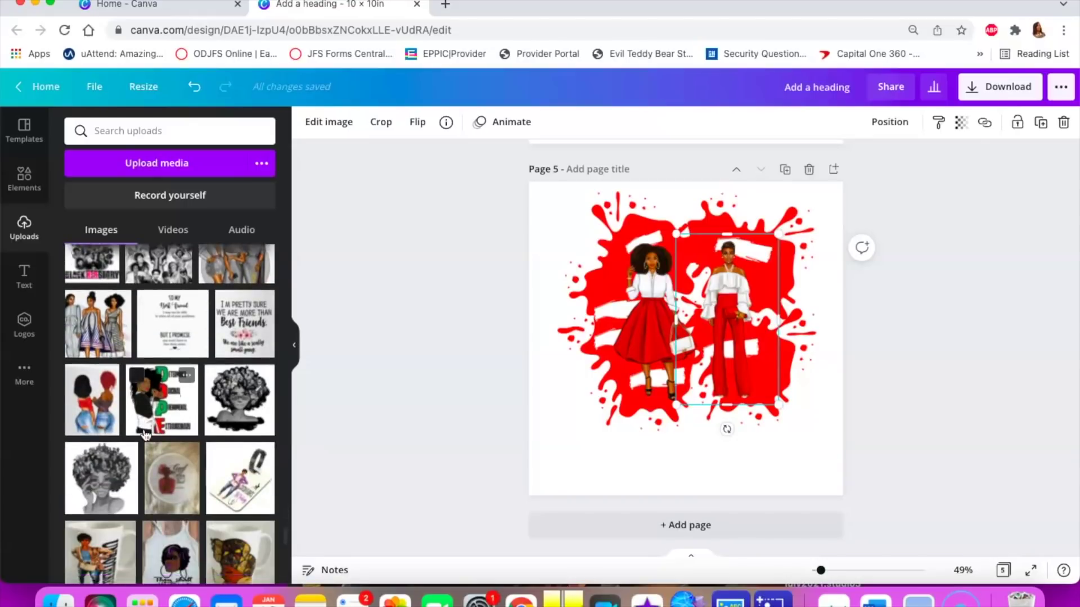
pyautogui.scroll(-10, 145, 435)
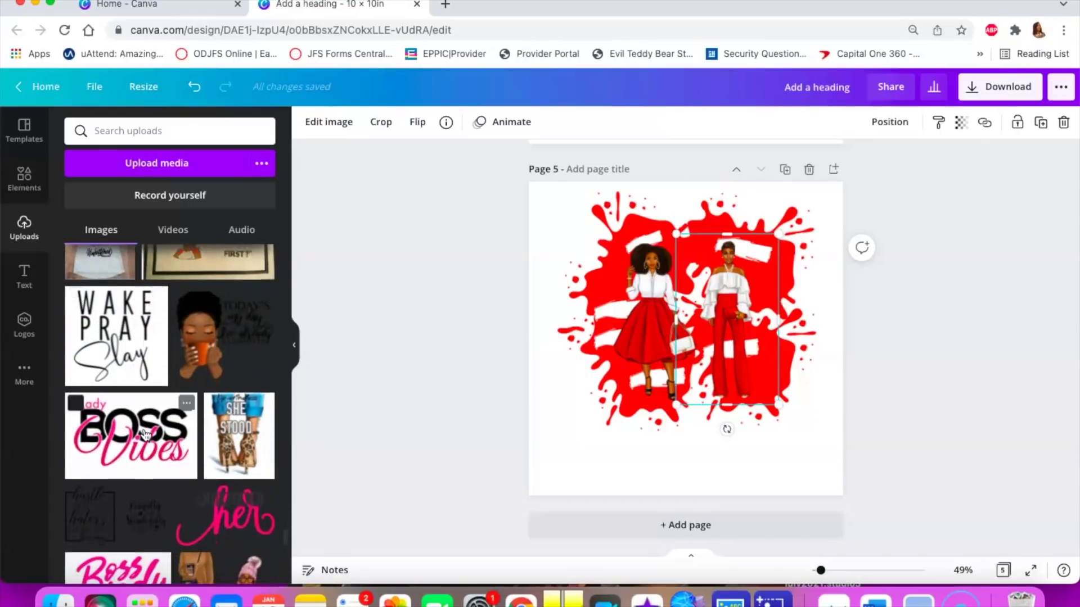
pyautogui.scroll(-15, 145, 435)
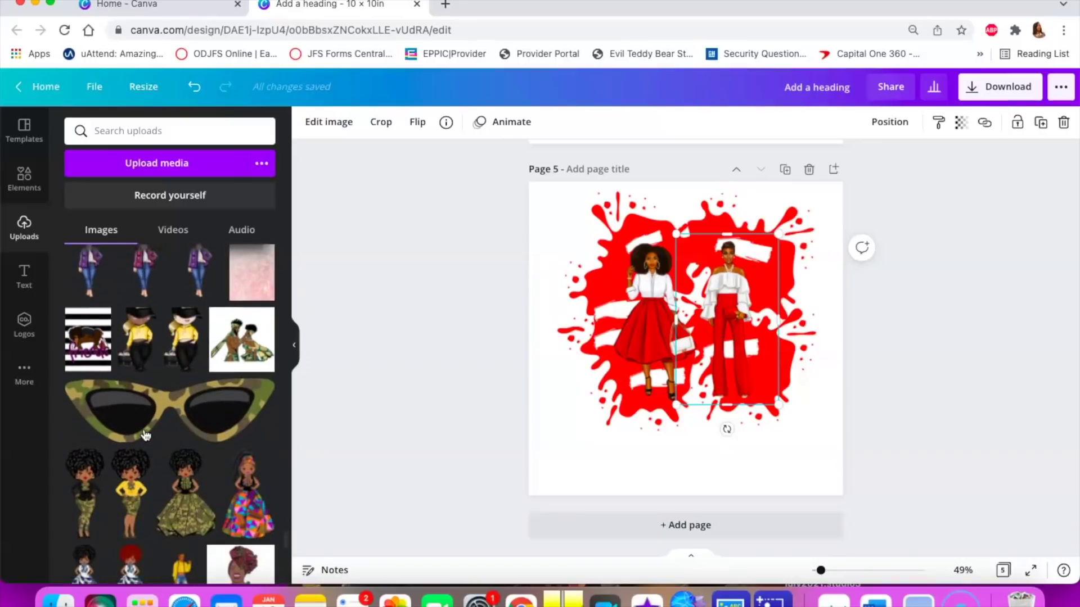
pyautogui.scroll(-15, 145, 435)
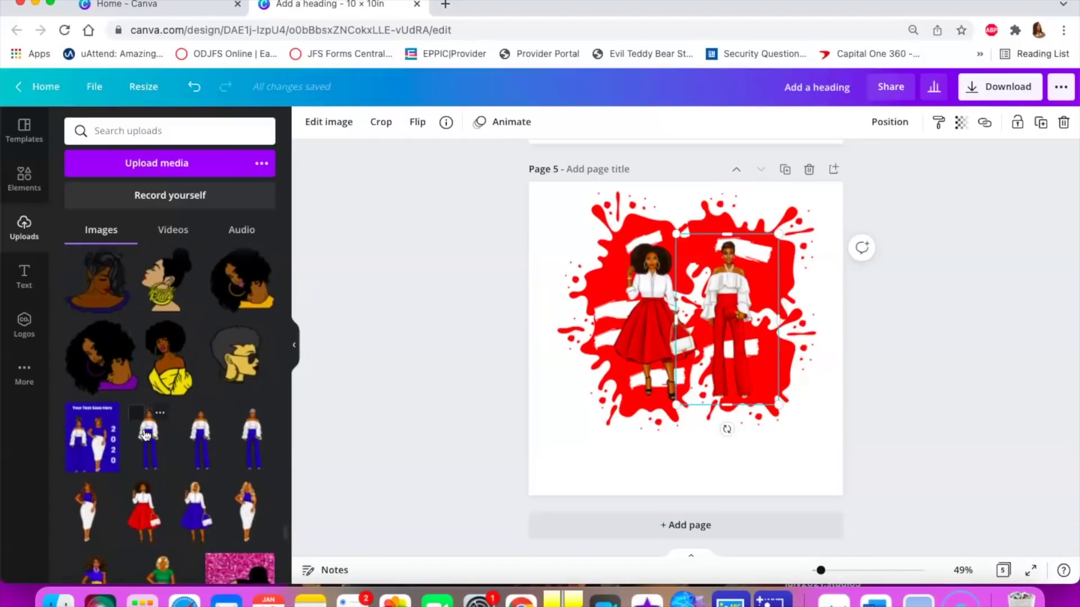
pyautogui.scroll(-5, 146, 435)
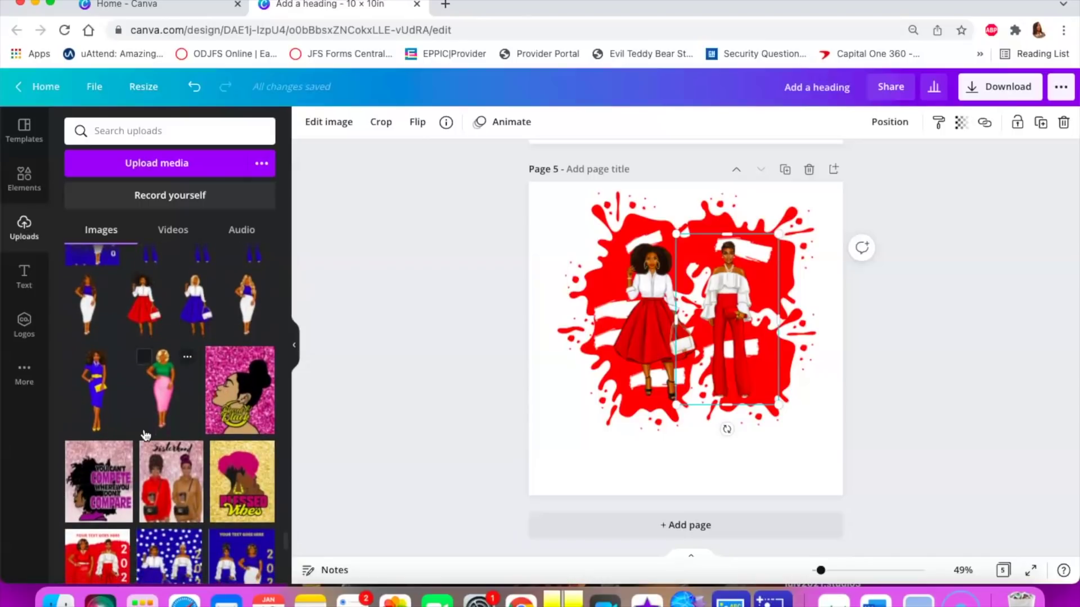
pyautogui.scroll(-2, 145, 435)
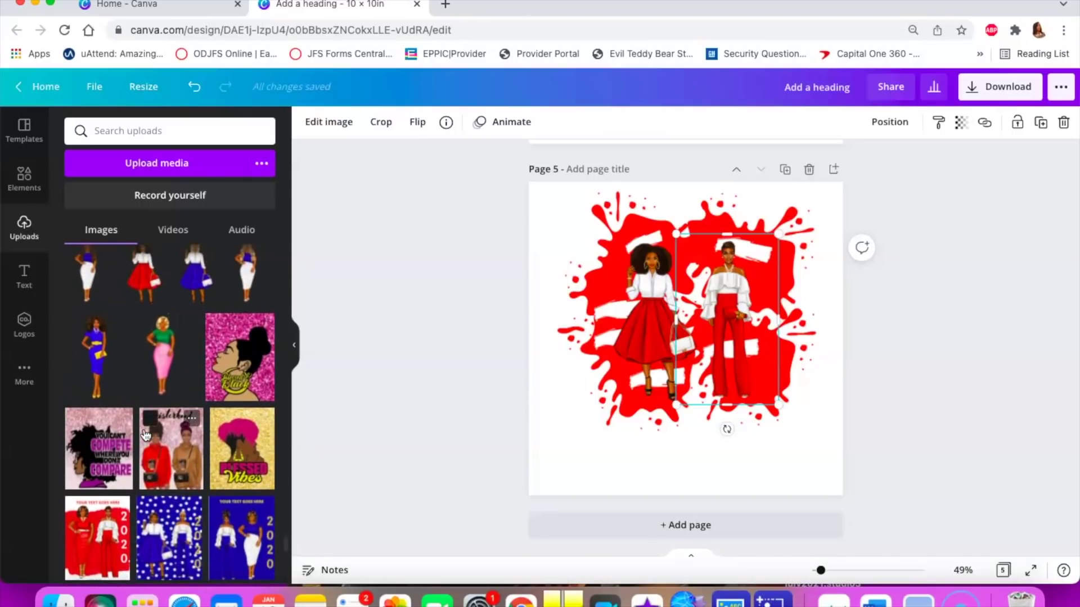
pyautogui.scroll(1, 145, 435)
pyautogui.scroll(-4, 145, 434)
pyautogui.scroll(-3, 145, 435)
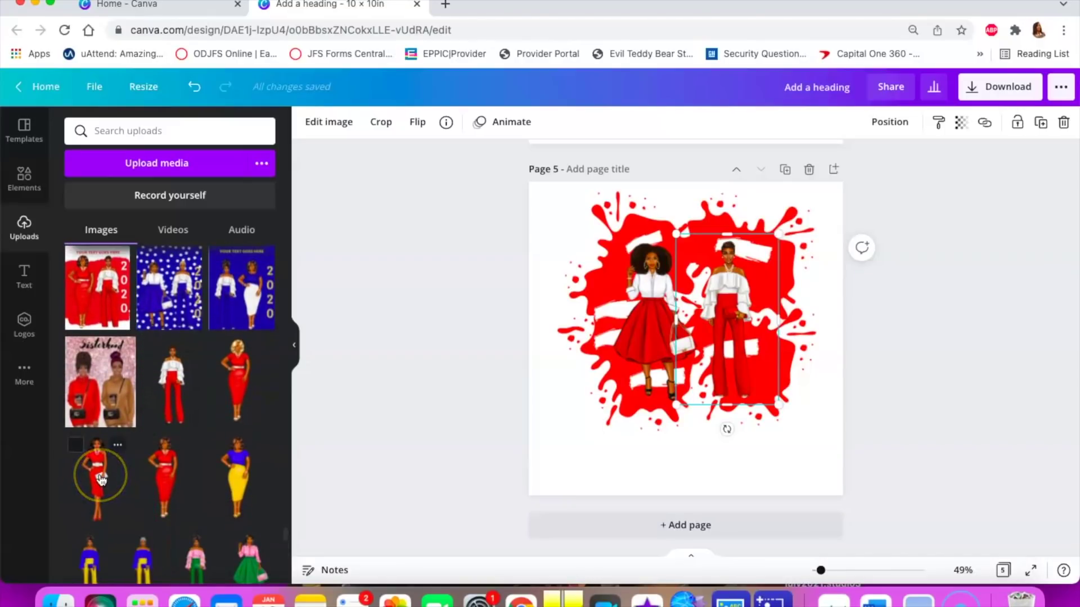
pyautogui.click(99, 477)
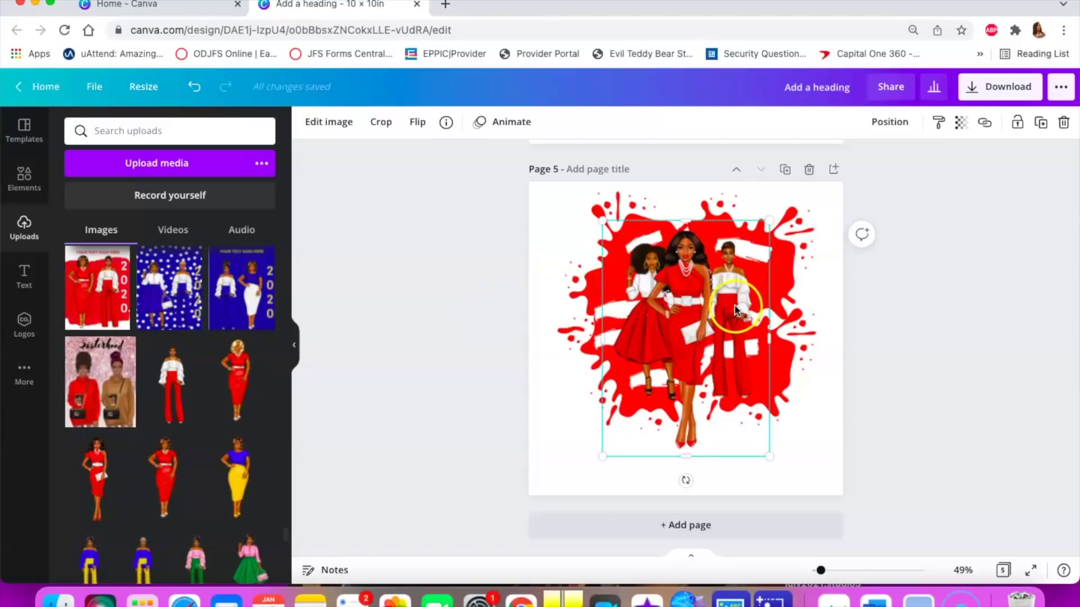
pyautogui.moveTo(681, 289); pyautogui.dragTo(804, 304)
pyautogui.moveTo(814, 320); pyautogui.dragTo(815, 321)
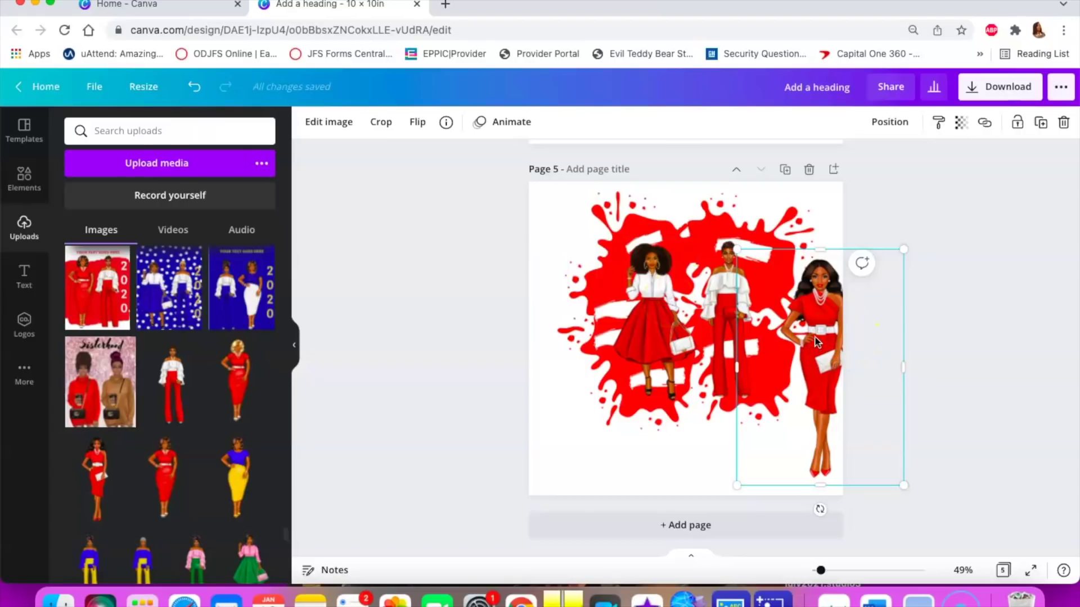
# Add the uploaded "Devastating Diva 1913" image, stretch it to about 6.2 by 4.8 in, and place it at the lower left of the page
pyautogui.scroll(-10, 181, 329)
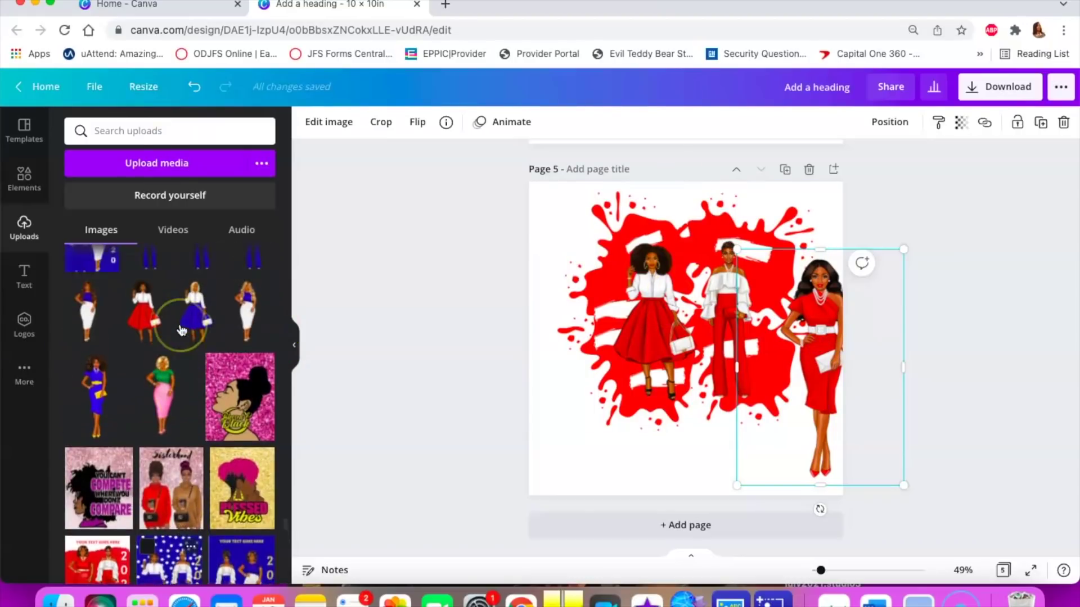
pyautogui.scroll(-15, 181, 329)
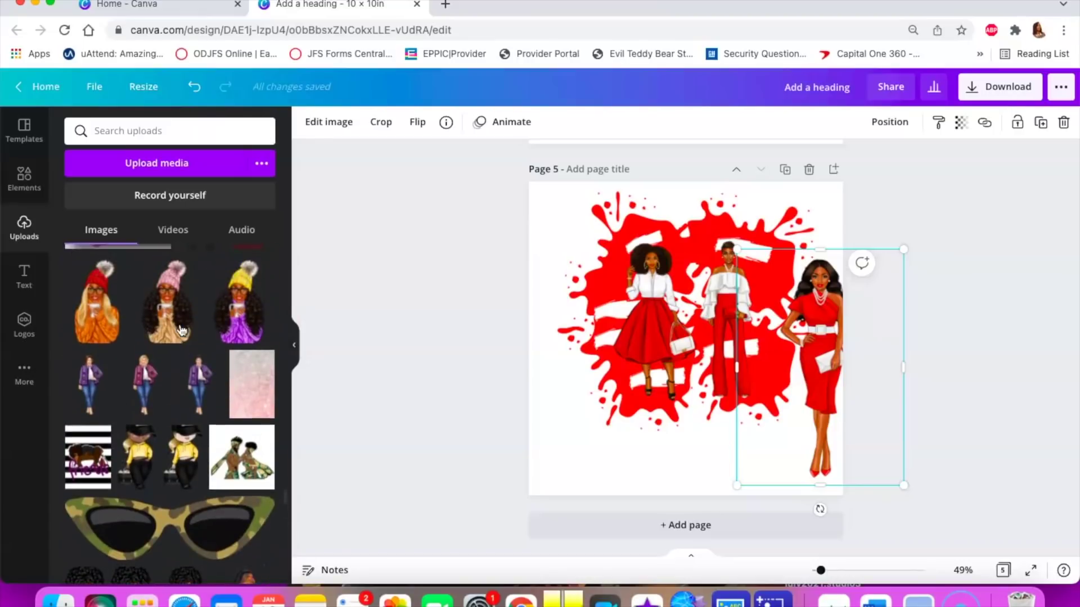
pyautogui.scroll(15, 181, 329)
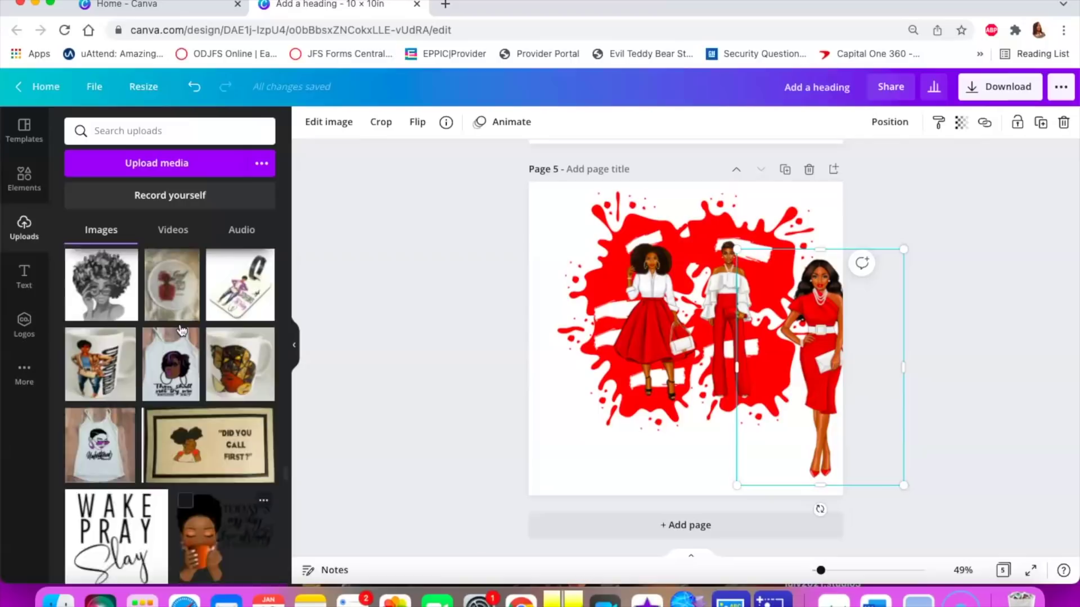
pyautogui.scroll(15, 181, 329)
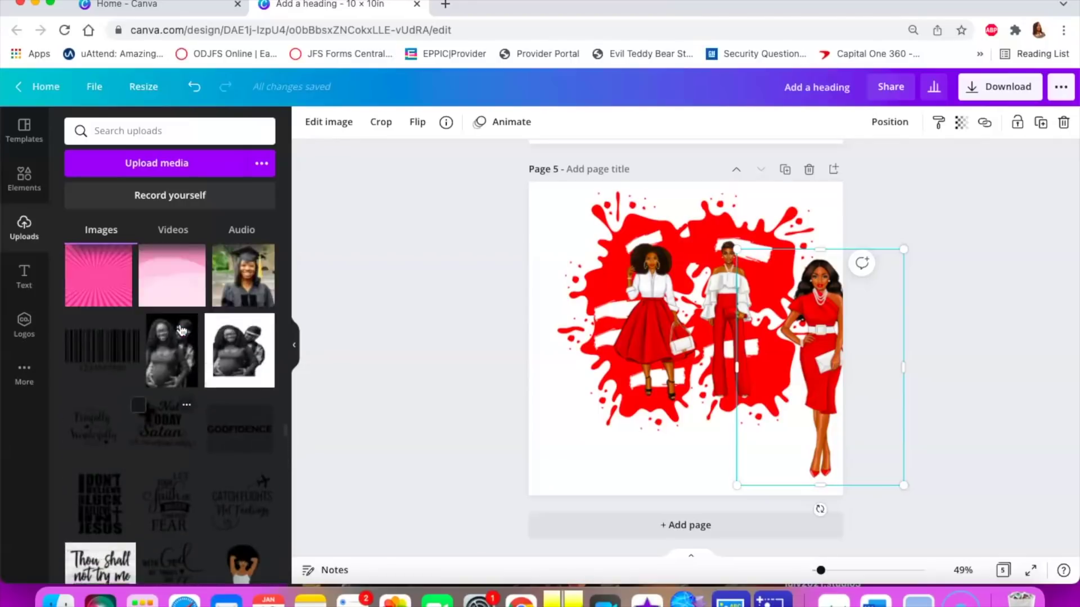
pyautogui.scroll(15, 181, 329)
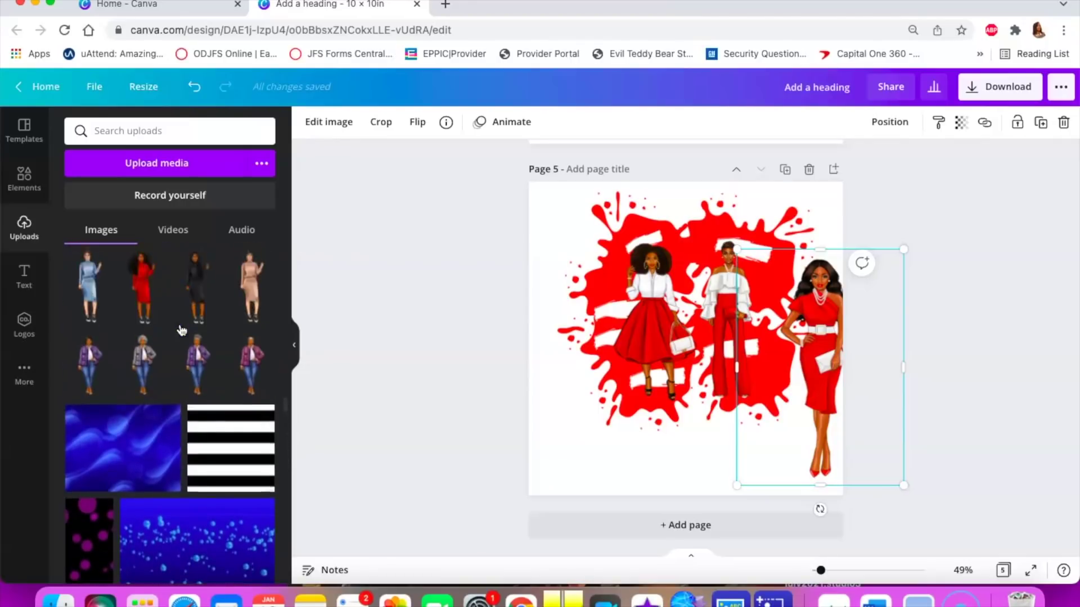
pyautogui.scroll(15, 181, 331)
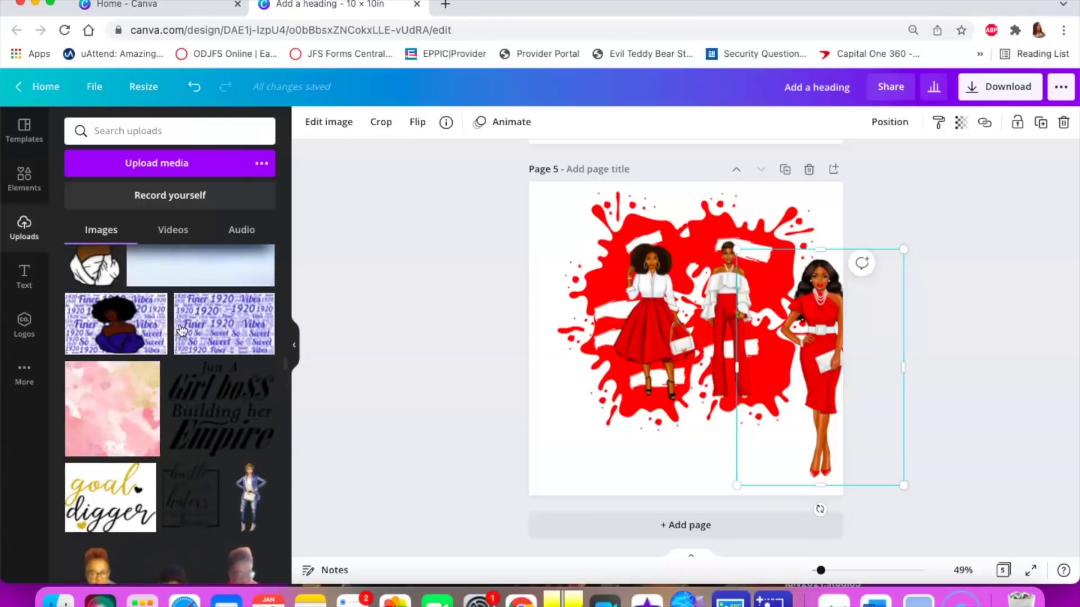
pyautogui.scroll(10, 181, 331)
pyautogui.scroll(-8, 181, 330)
pyautogui.scroll(-1, 181, 331)
pyautogui.click(152, 344)
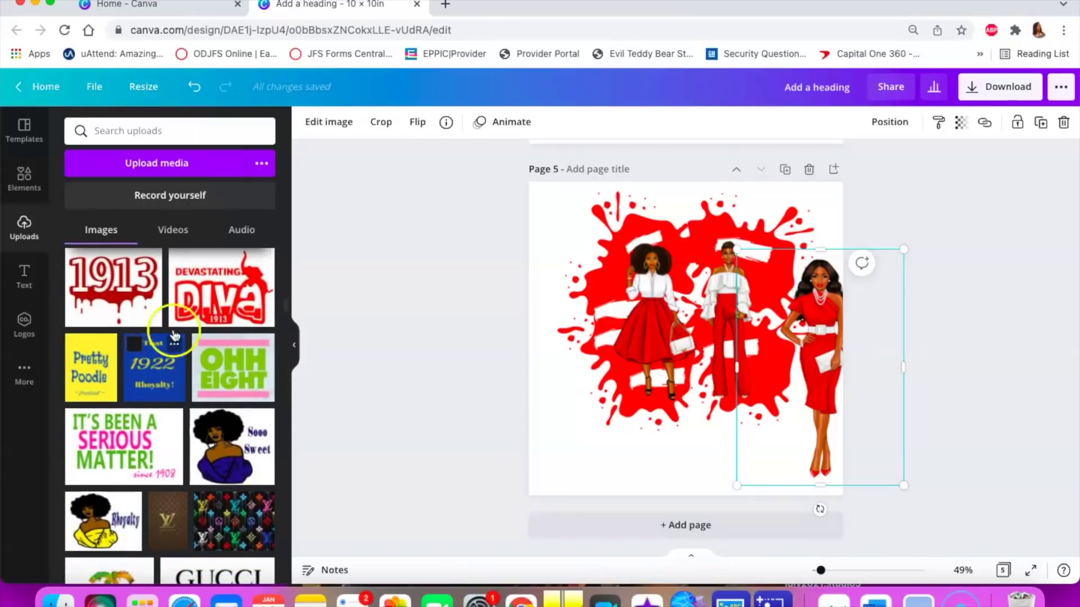
pyautogui.scroll(2, 234, 311)
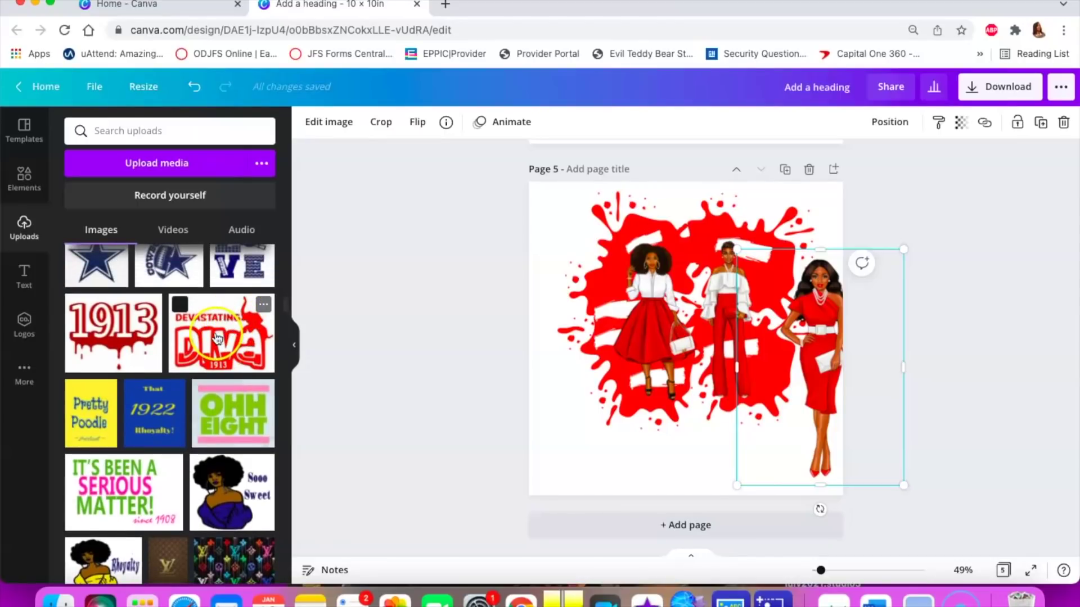
pyautogui.click(218, 337)
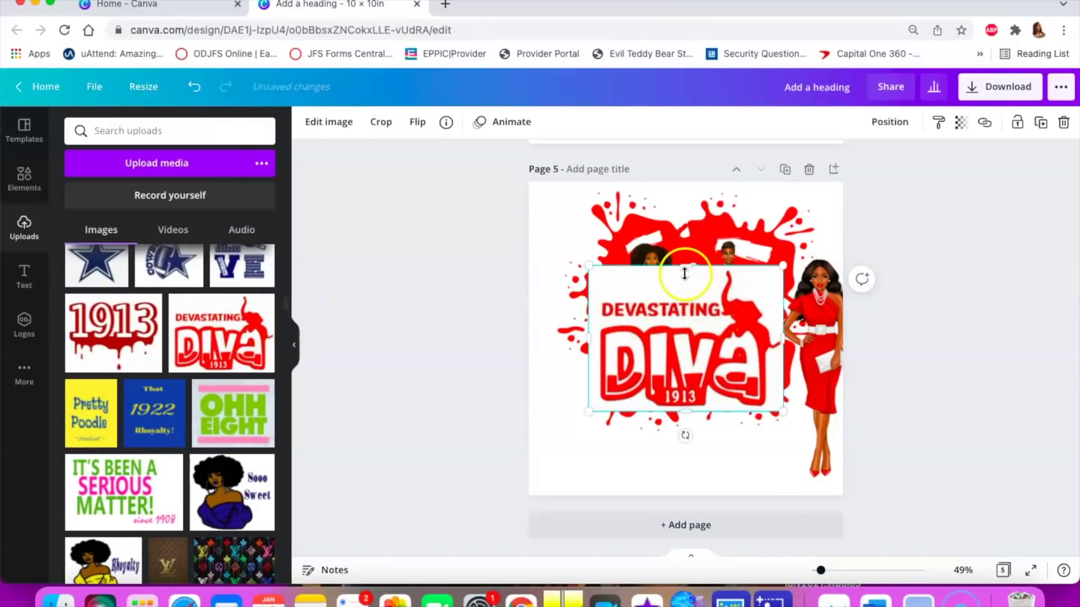
pyautogui.moveTo(684, 273); pyautogui.dragTo(685, 271)
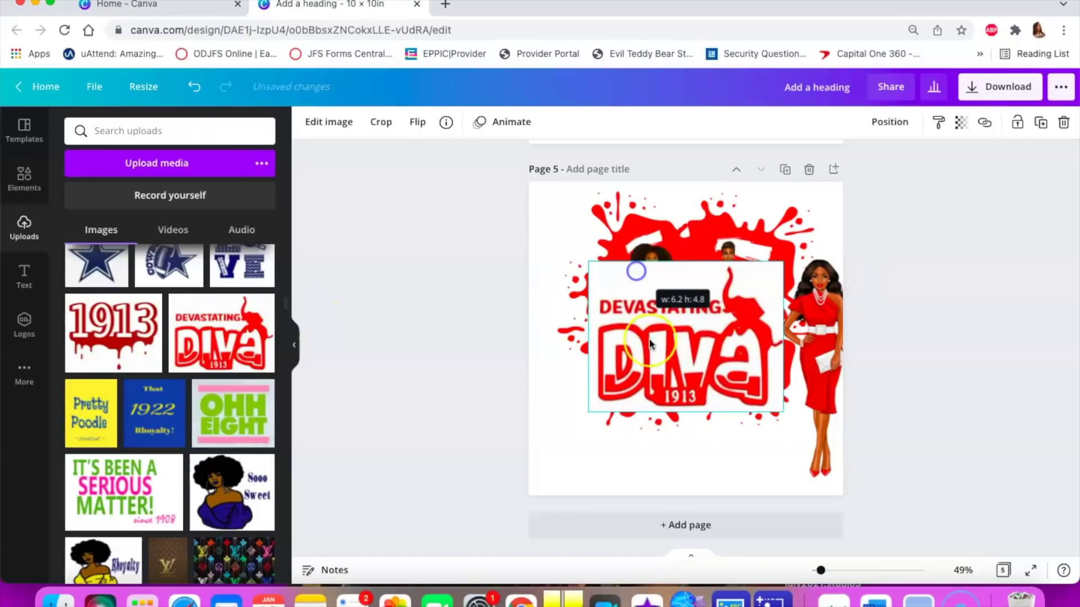
pyautogui.moveTo(656, 373); pyautogui.dragTo(638, 437)
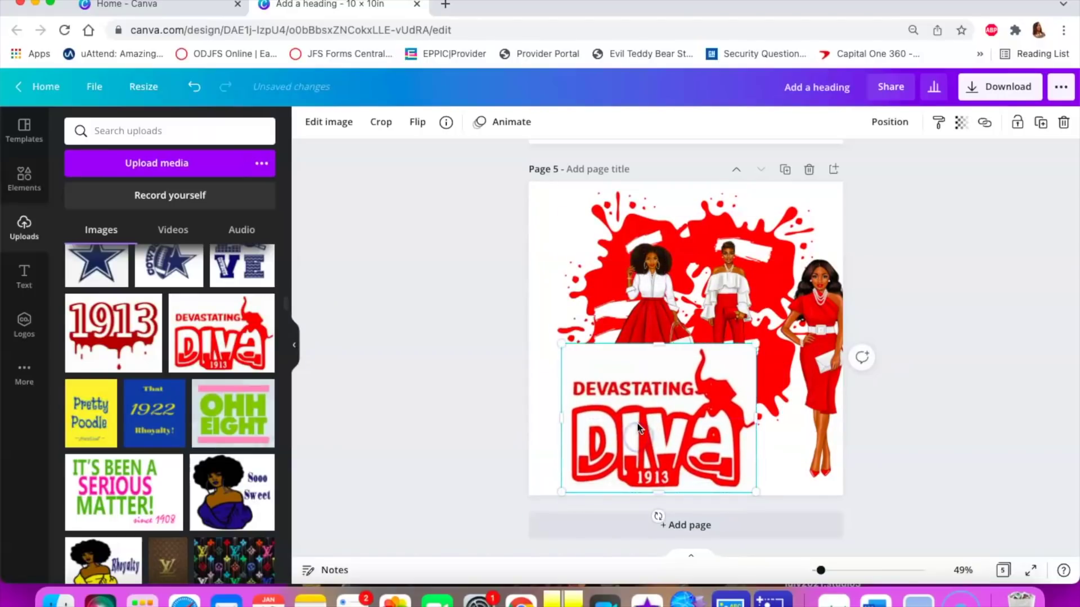
# Remove the background of the "Devastating Diva" image and place it smaller above the splatter cluster
pyautogui.click(329, 123)
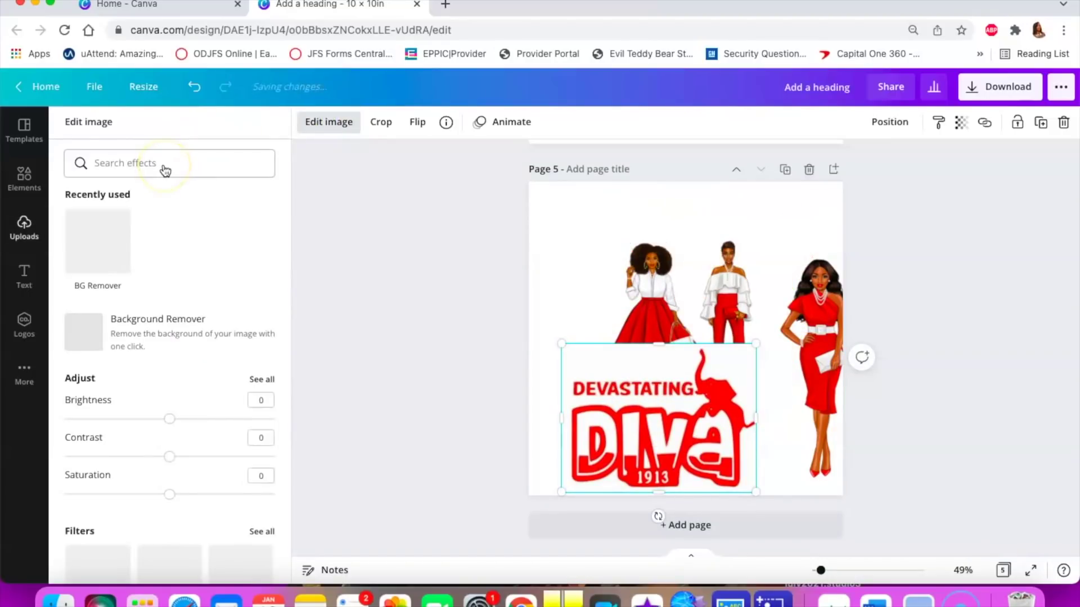
pyautogui.click(83, 332)
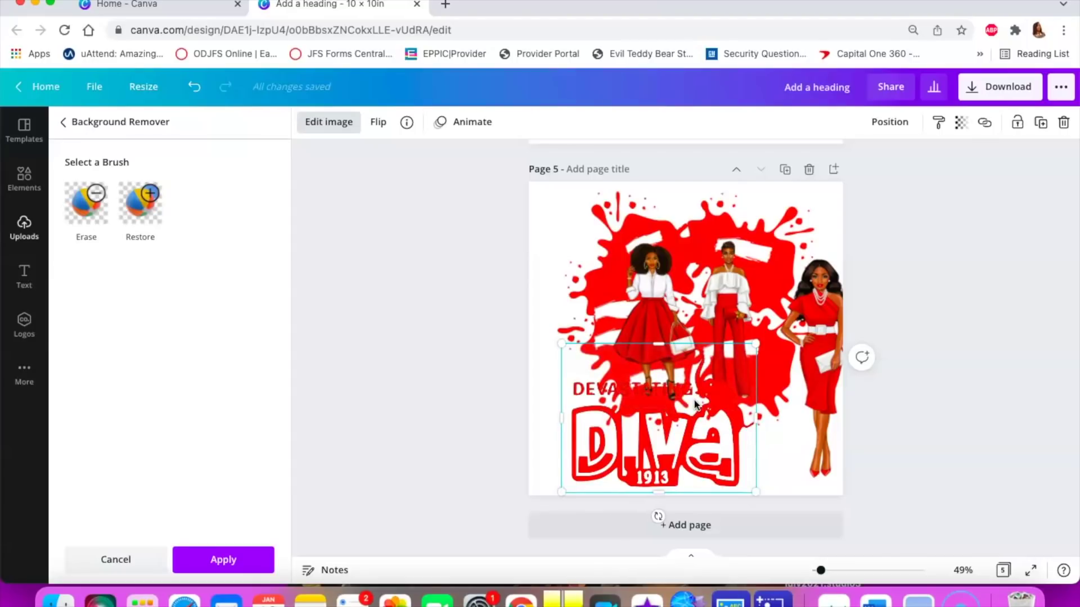
pyautogui.moveTo(575, 417); pyautogui.dragTo(577, 279)
# Add the recently used paint splatter, colour it white, and place it over the upper left of the red splatter cluster
pyautogui.click(24, 179)
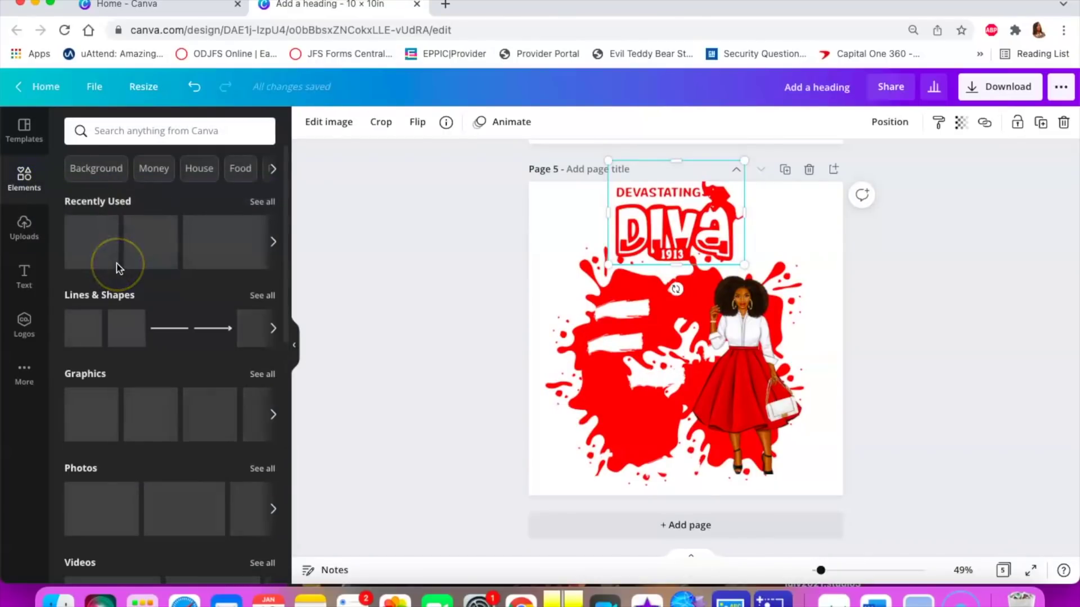
pyautogui.click(92, 241)
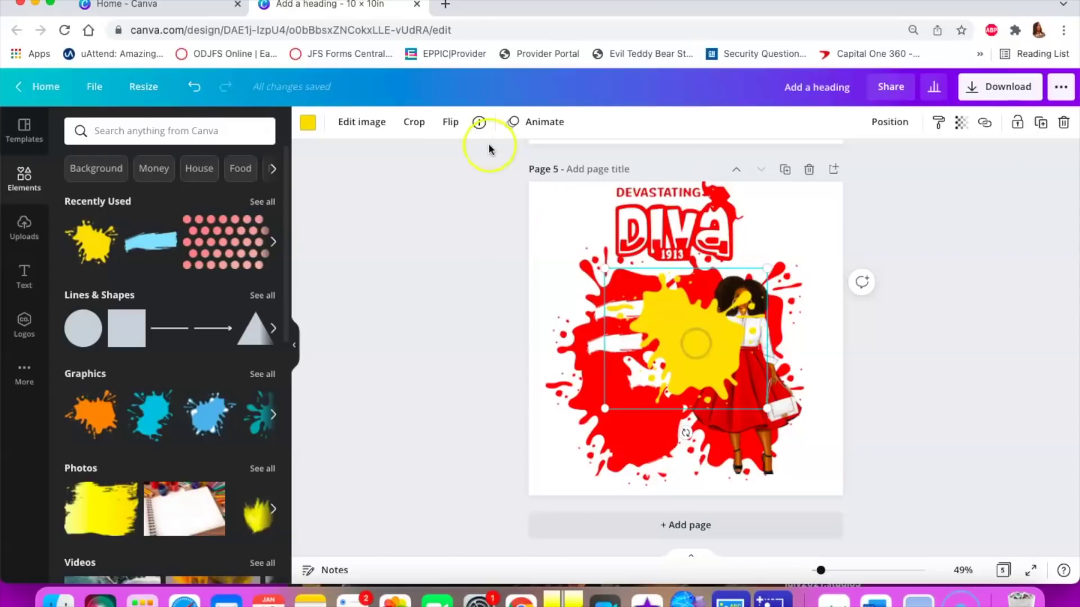
pyautogui.click(307, 121)
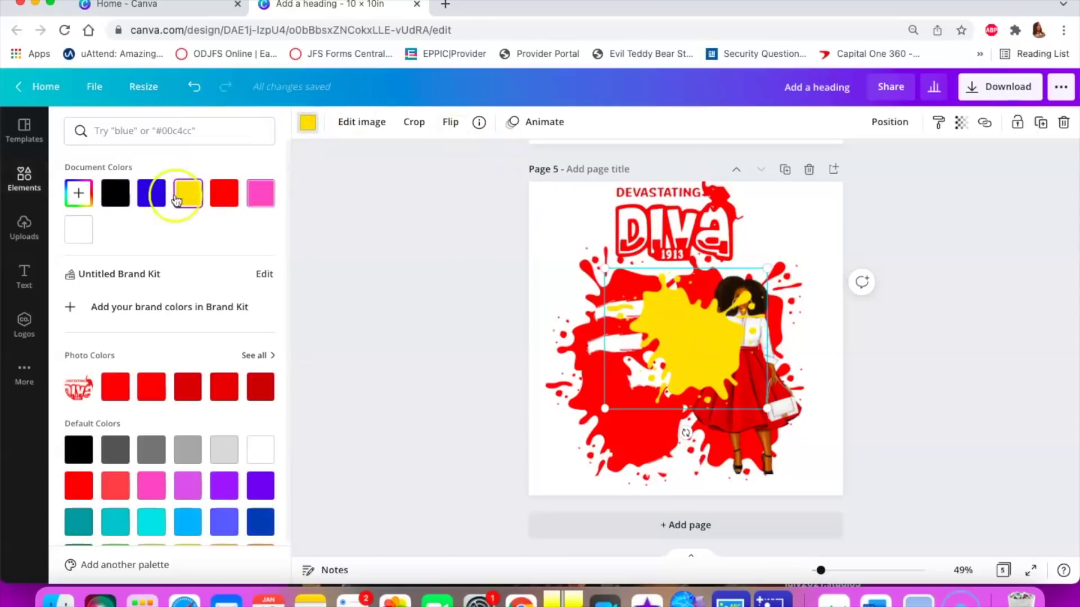
pyautogui.click(70, 230)
pyautogui.moveTo(728, 362); pyautogui.dragTo(674, 291)
# Bring the "Devastating Diva" title image to the front and move it to the upper right of the page
pyautogui.click(701, 260)
pyautogui.click(706, 235)
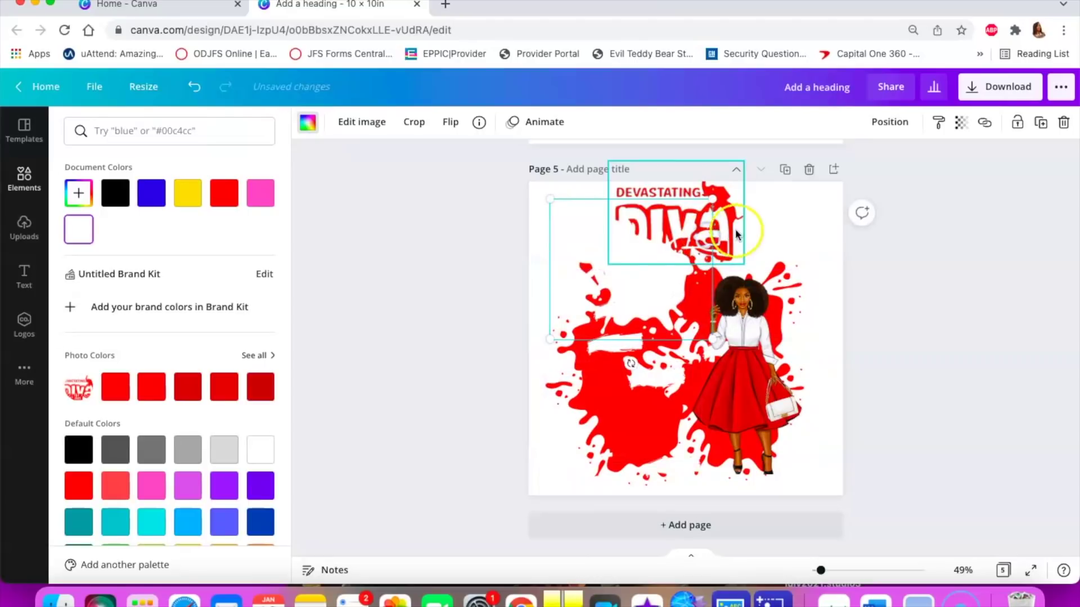
pyautogui.rightClick(720, 234)
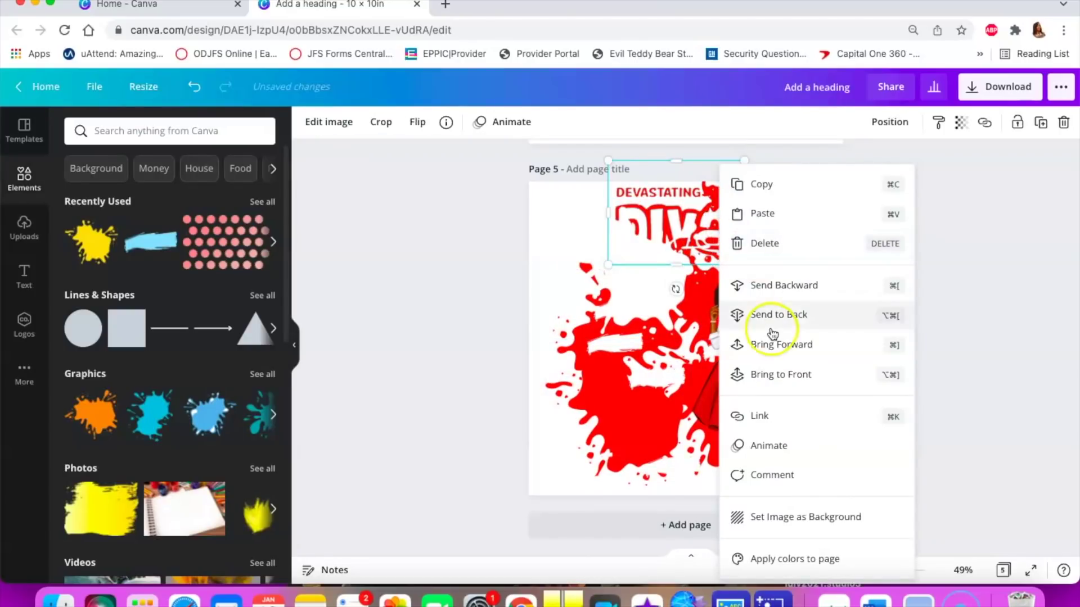
pyautogui.click(787, 375)
pyautogui.moveTo(719, 226); pyautogui.dragTo(796, 220)
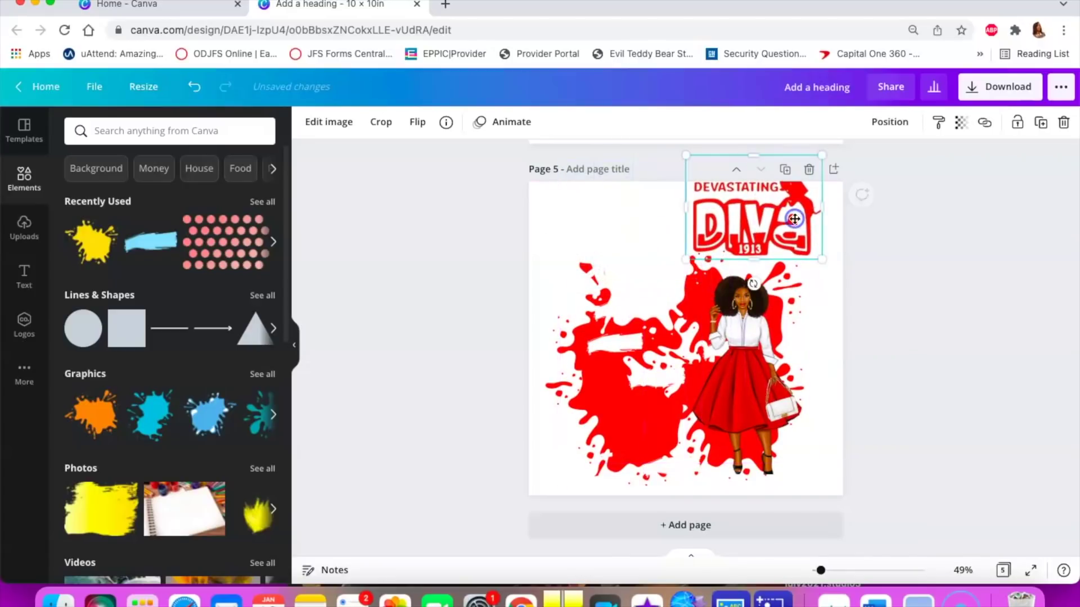
# Shift the white splatter slightly left and enlarge it to cover more of the red cluster
pyautogui.click(630, 270)
pyautogui.moveTo(630, 271); pyautogui.dragTo(600, 268)
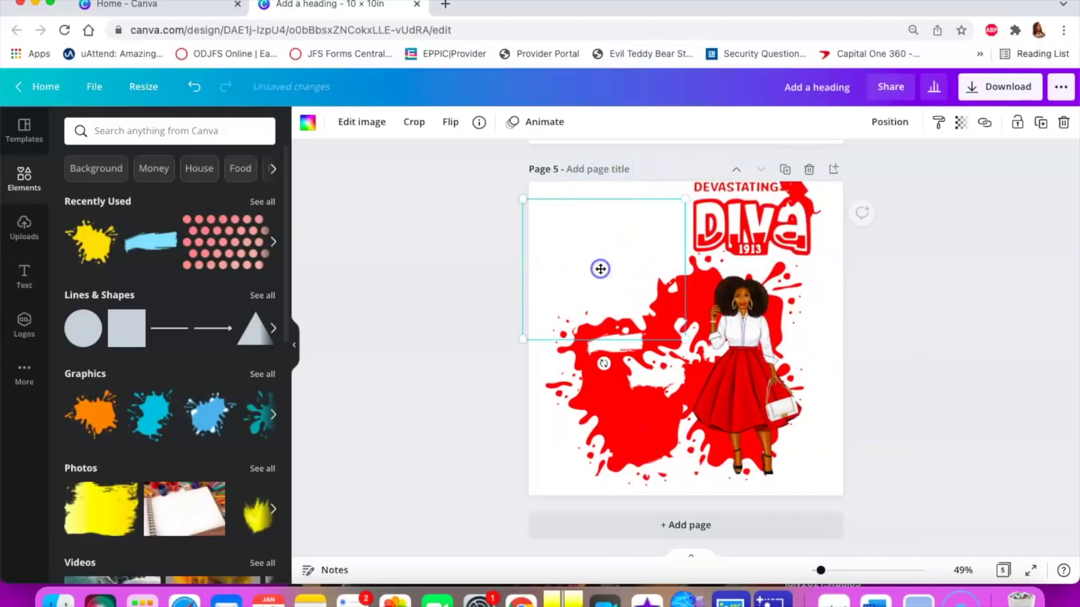
pyautogui.moveTo(685, 339); pyautogui.dragTo(718, 367)
# Place the title image smaller inside the white splatter area and position the red-skirt figure directly to its right
pyautogui.moveTo(769, 198); pyautogui.dragTo(642, 245)
pyautogui.moveTo(670, 392); pyautogui.dragTo(646, 453)
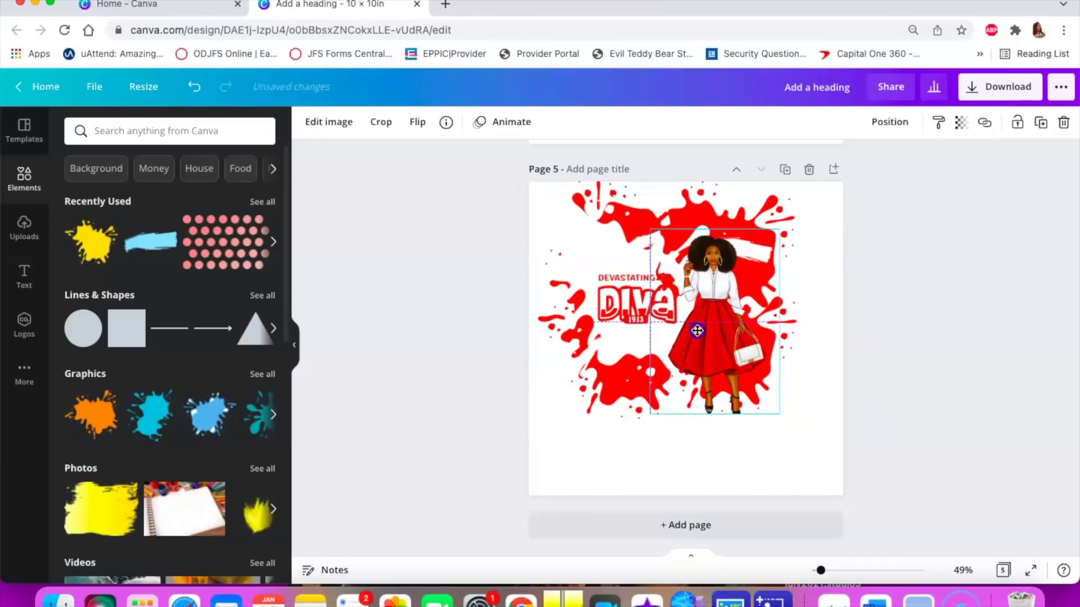
pyautogui.moveTo(691, 323); pyautogui.dragTo(699, 315)
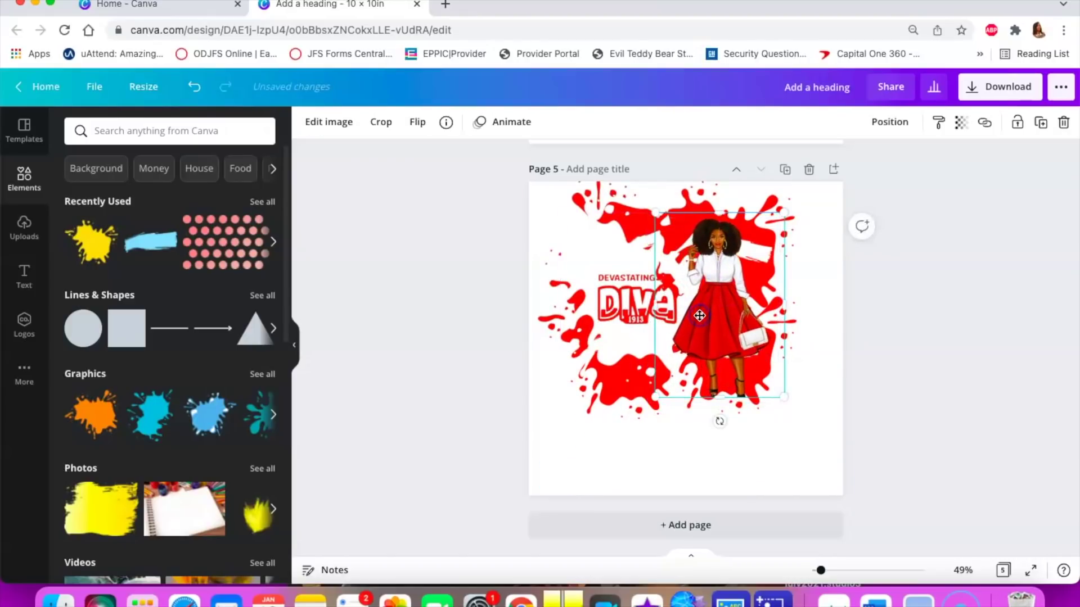
# Recolour the white brush stroke below the splatter artwork to bright red
pyautogui.click(764, 430)
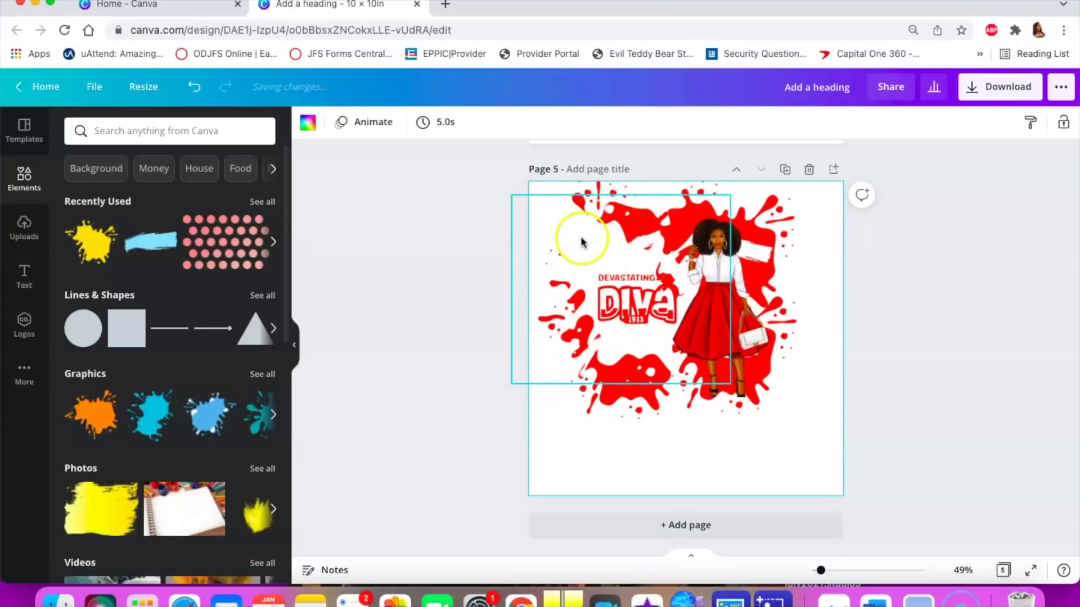
pyautogui.click(653, 468)
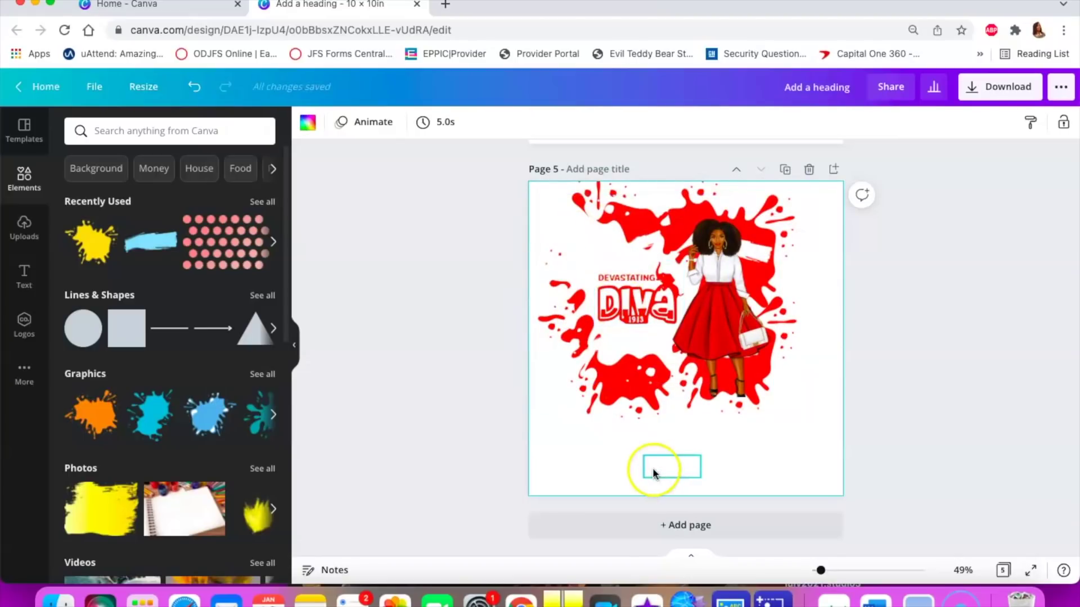
pyautogui.click(308, 124)
pyautogui.click(116, 350)
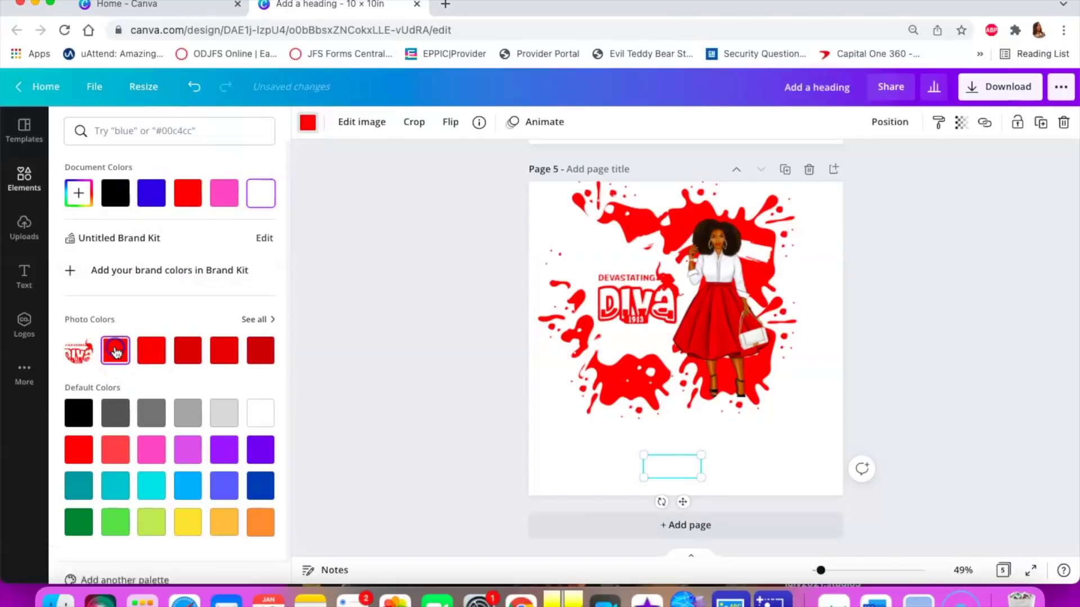
pyautogui.click(599, 469)
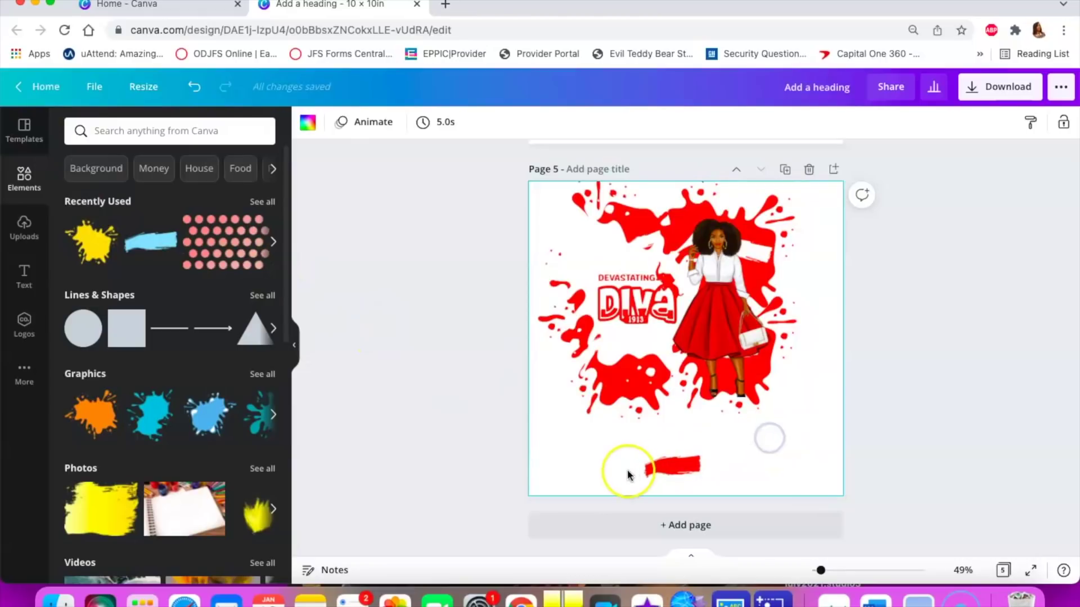
# Duplicate the red brush stroke and place two copies, the lower one tilted, at the upper left of the white area
pyautogui.click(543, 410)
pyautogui.click(567, 447)
pyautogui.click(686, 463)
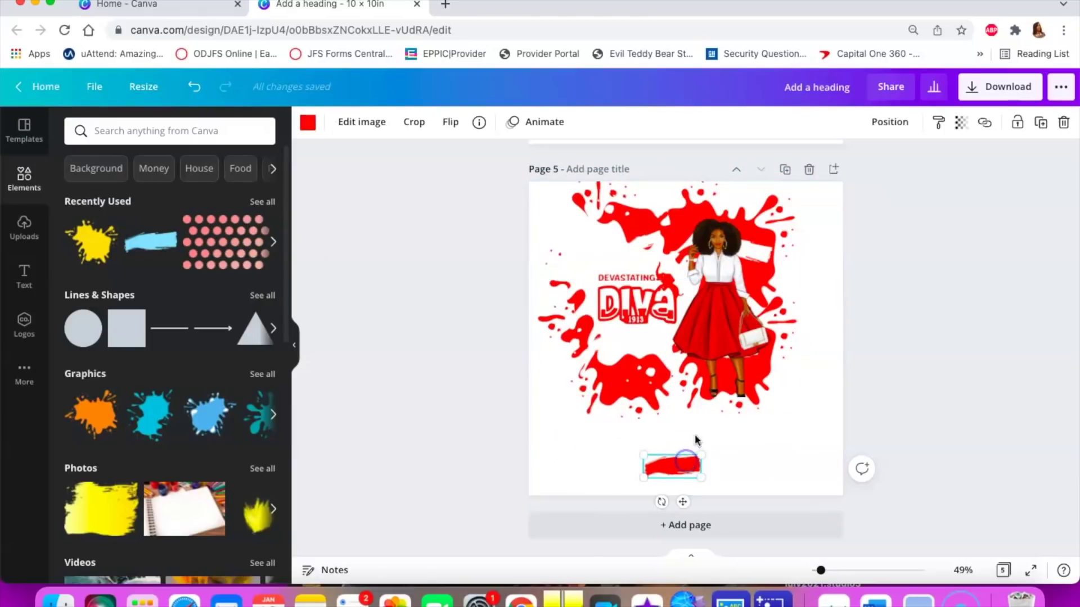
pyautogui.click(1042, 125)
pyautogui.moveTo(689, 488); pyautogui.dragTo(588, 252)
pyautogui.moveTo(687, 472)
pyautogui.mouseDown()
pyautogui.moveTo(624, 247)
pyautogui.moveTo(591, 278)
pyautogui.mouseUp()
pyautogui.moveTo(575, 325); pyautogui.dragTo(601, 339)
# Duplicate the red brush stroke further, placing small copies beneath the title and another above it near the figure
pyautogui.click(685, 463)
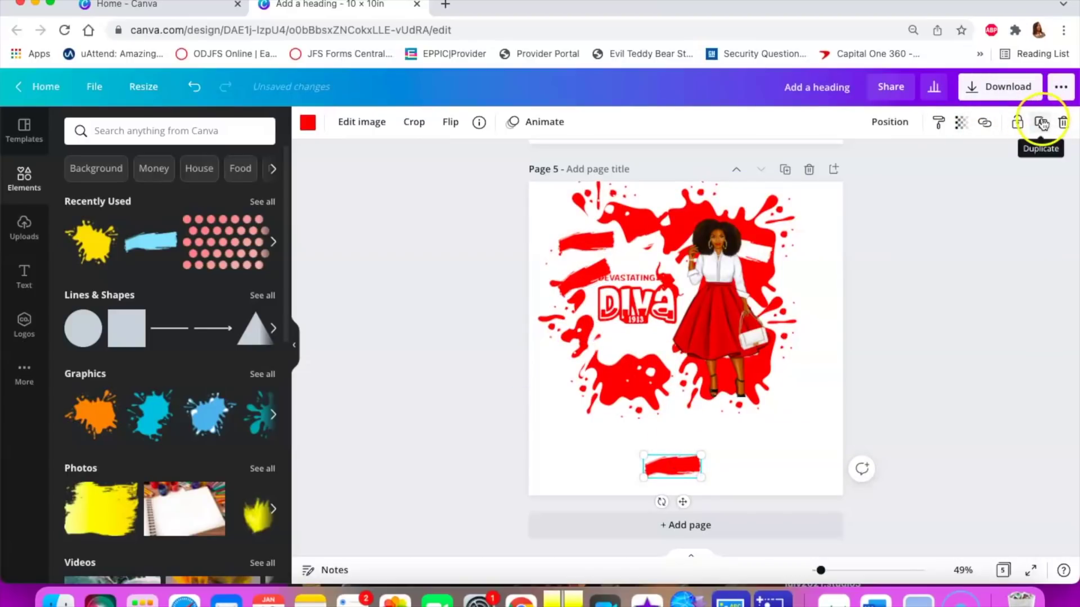
pyautogui.moveTo(679, 475); pyautogui.dragTo(632, 350)
pyautogui.click(689, 465)
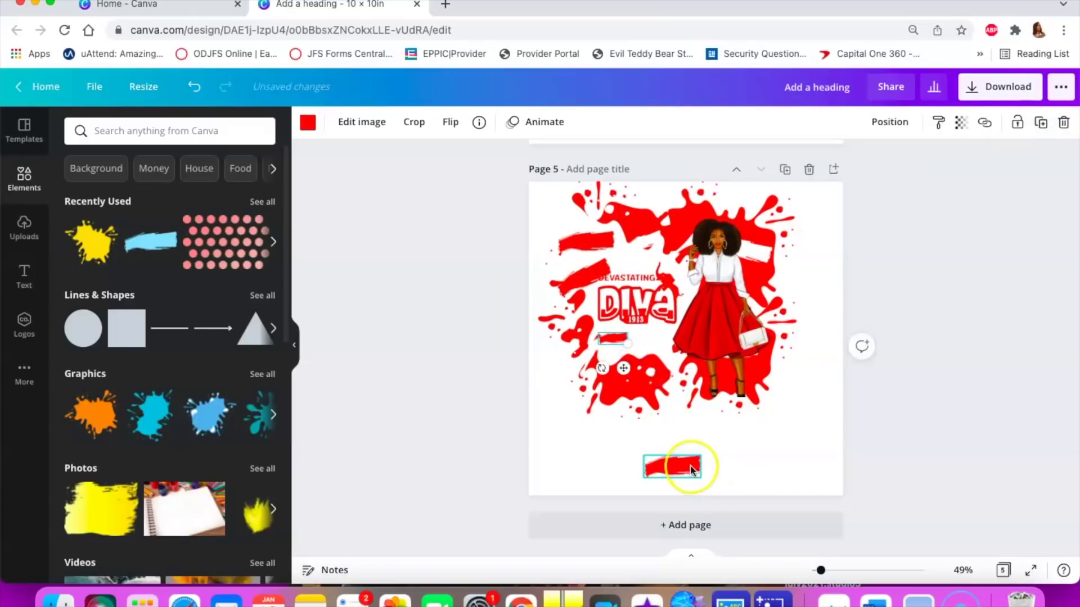
pyautogui.click(1033, 126)
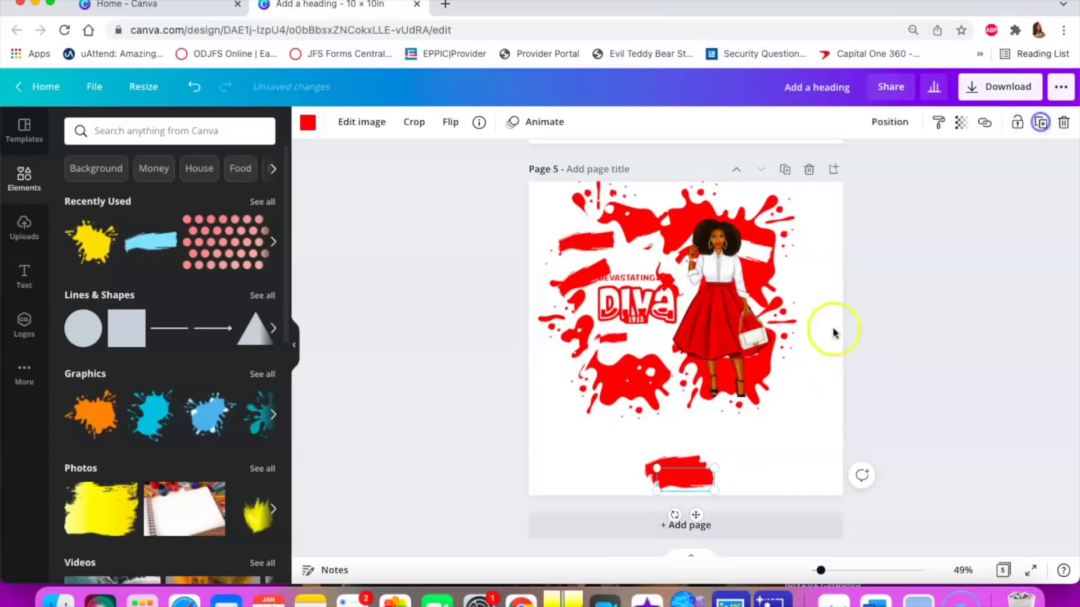
pyautogui.moveTo(700, 478)
pyautogui.mouseDown()
pyautogui.moveTo(666, 344)
pyautogui.moveTo(754, 440)
pyautogui.moveTo(662, 369)
pyautogui.moveTo(653, 335)
pyautogui.moveTo(643, 379)
pyautogui.moveTo(658, 382)
pyautogui.moveTo(617, 377)
pyautogui.mouseUp()
pyautogui.click(606, 340)
pyautogui.click(631, 278)
pyautogui.moveTo(705, 485)
pyautogui.mouseDown()
pyautogui.moveTo(647, 269)
pyautogui.moveTo(675, 254)
pyautogui.mouseUp()
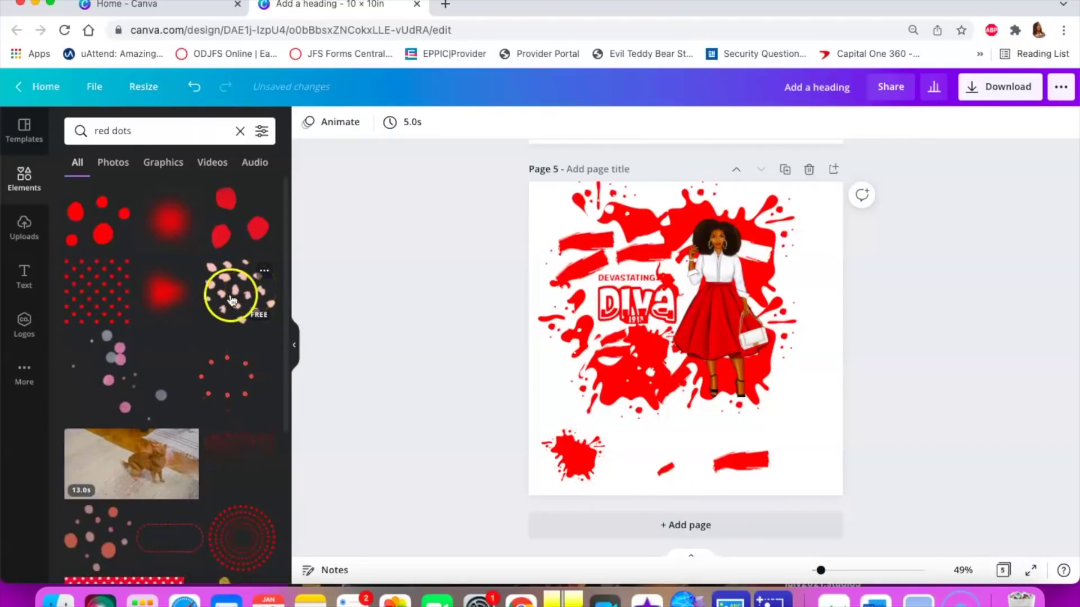
# Add the free scattered-dots graphic from the "red dots" results and place it over the title area
pyautogui.scroll(-1, 174, 403)
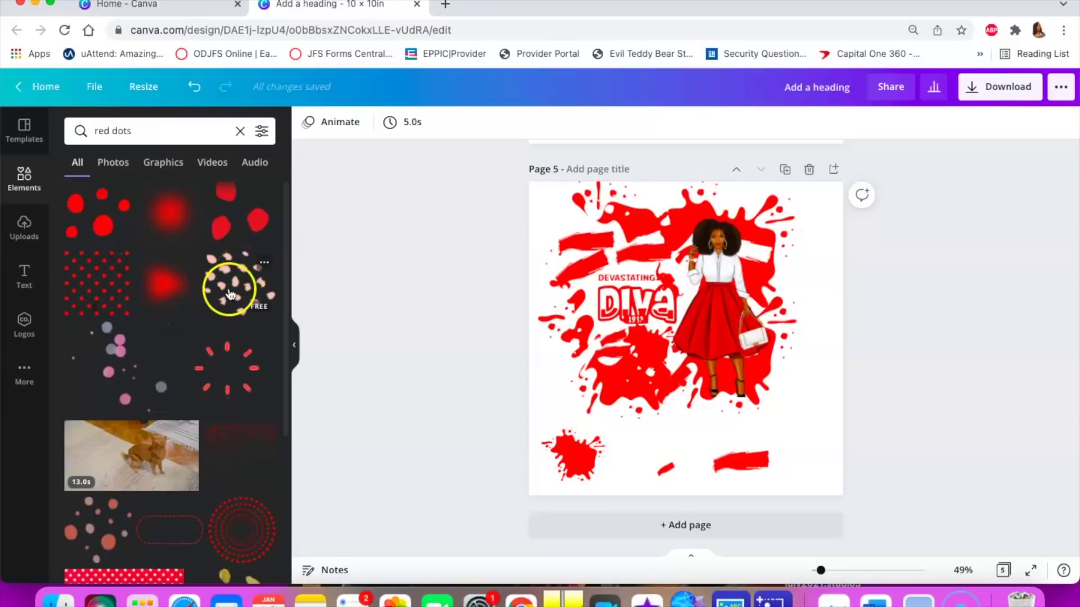
pyautogui.scroll(-3, 226, 288)
pyautogui.scroll(-9, 225, 291)
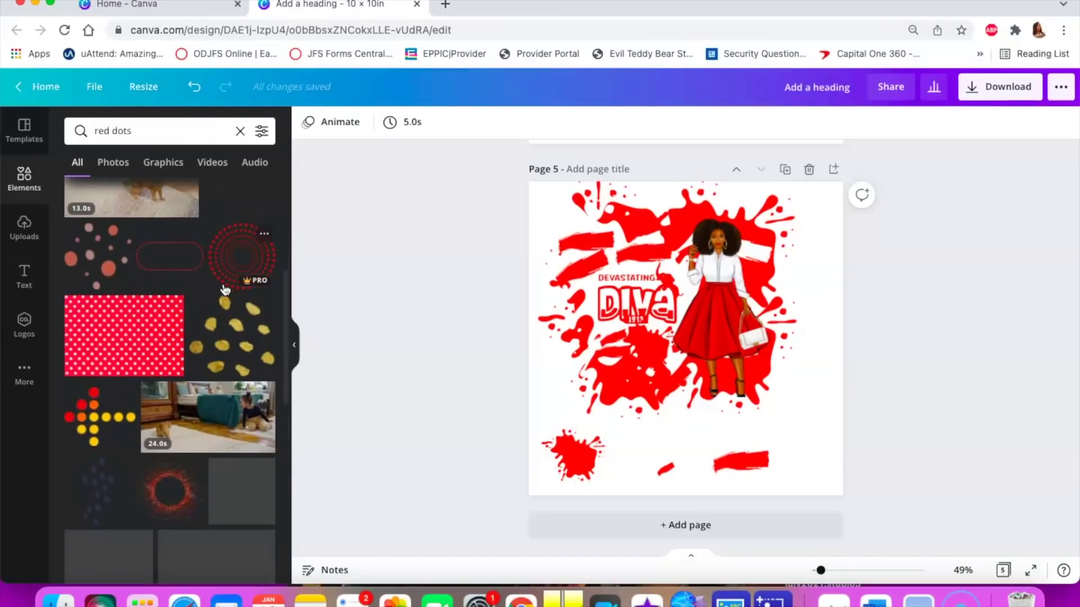
pyautogui.click(110, 509)
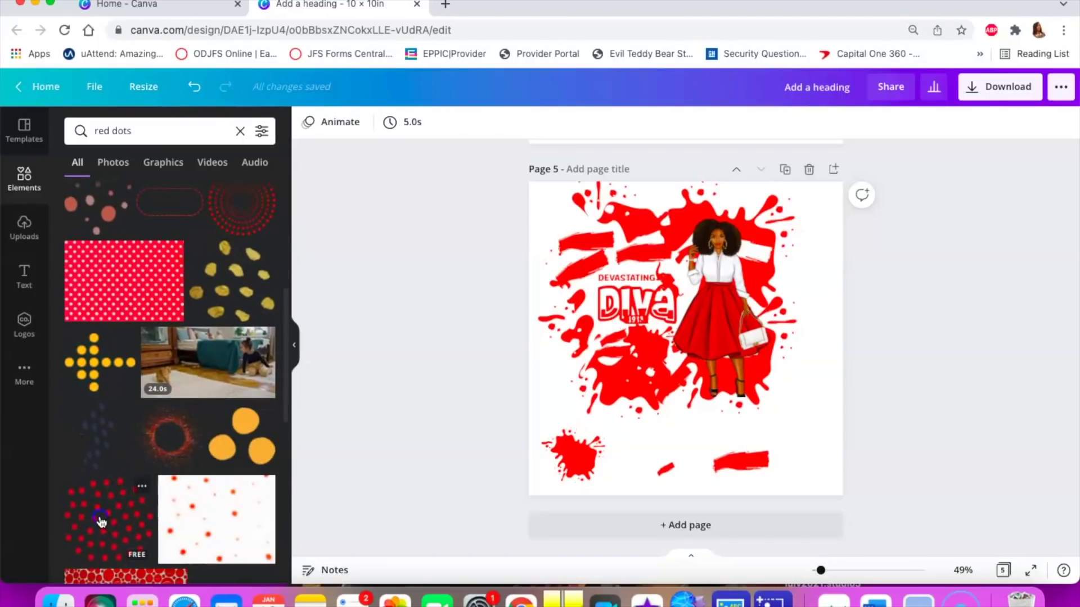
pyautogui.click(577, 378)
pyautogui.click(660, 371)
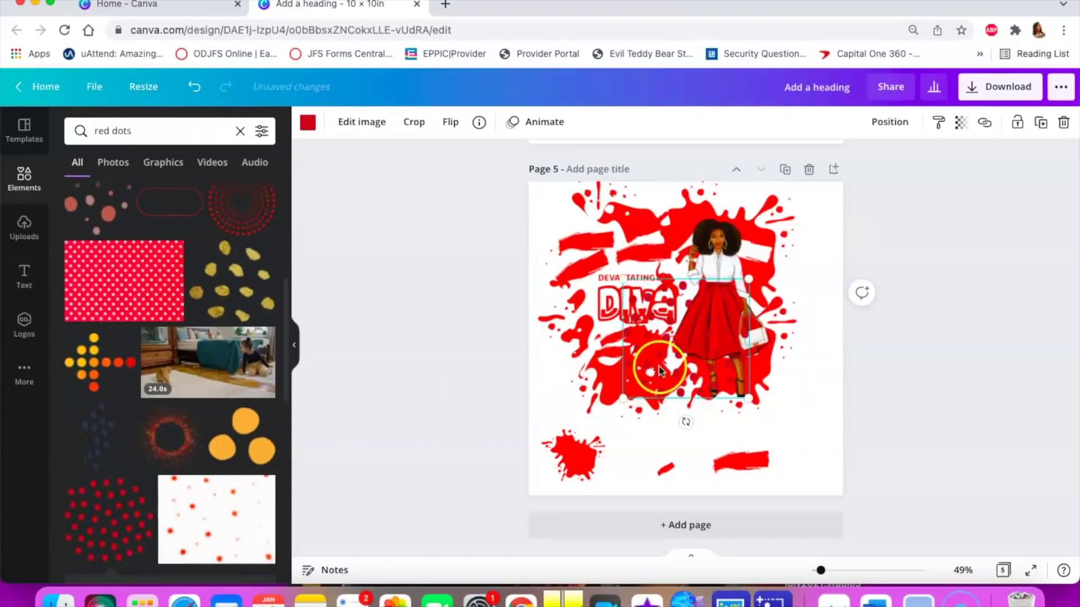
pyautogui.moveTo(660, 369); pyautogui.dragTo(595, 346)
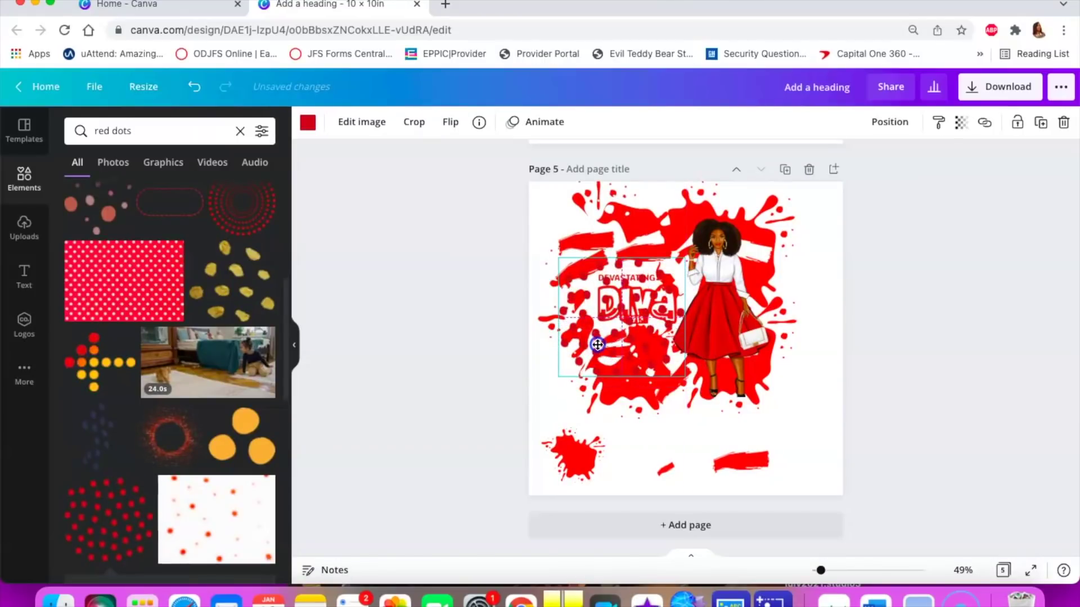
# Recolour the dots bright red, move them to the artwork's left edge, and send them behind the title and white splatter
pyautogui.click(300, 129)
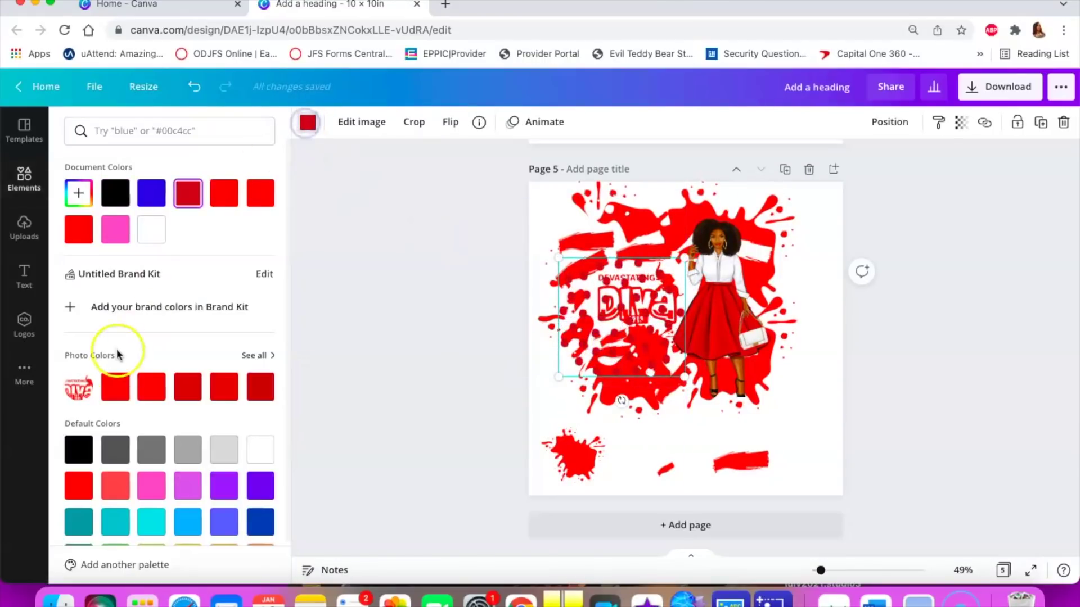
pyautogui.moveTo(608, 316); pyautogui.dragTo(583, 316)
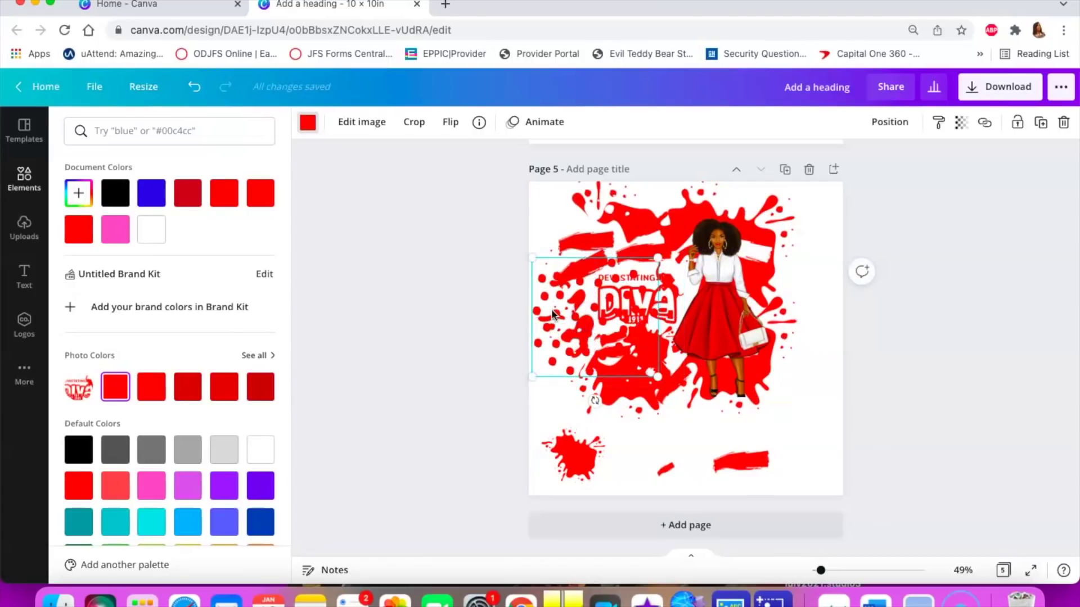
pyautogui.rightClick(553, 314)
pyautogui.click(613, 398)
# Reposition the large white splatter slightly lower over the left half of the artwork so the dots show around its edge
pyautogui.moveTo(568, 360)
pyautogui.mouseDown()
pyautogui.moveTo(547, 306)
pyautogui.moveTo(578, 290)
pyautogui.moveTo(555, 297)
pyautogui.moveTo(563, 302)
pyautogui.mouseUp()
pyautogui.moveTo(550, 302); pyautogui.dragTo(538, 307)
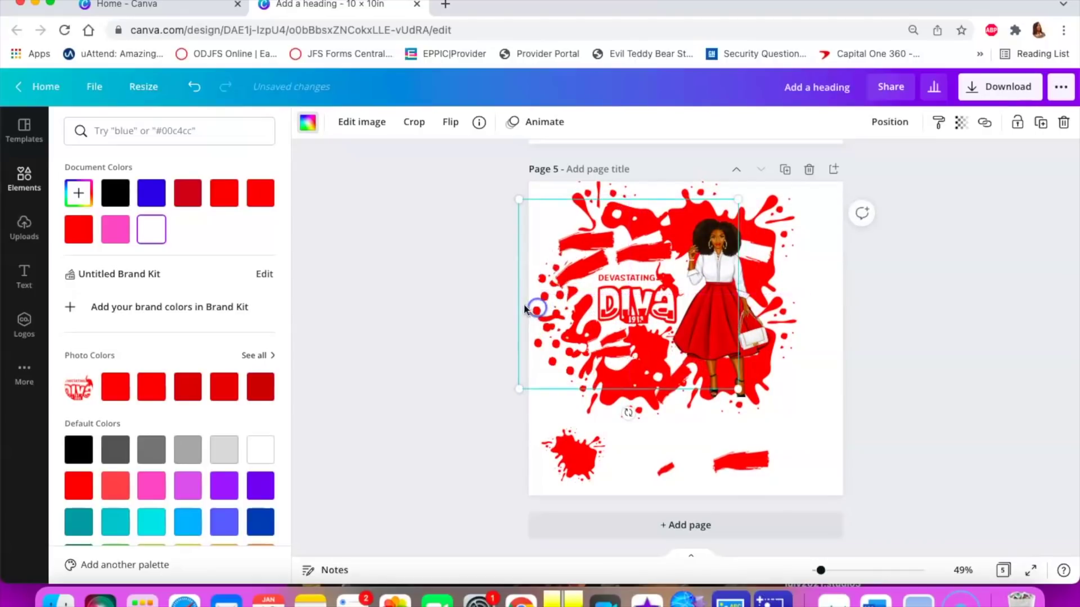
pyautogui.click(534, 282)
pyautogui.click(650, 378)
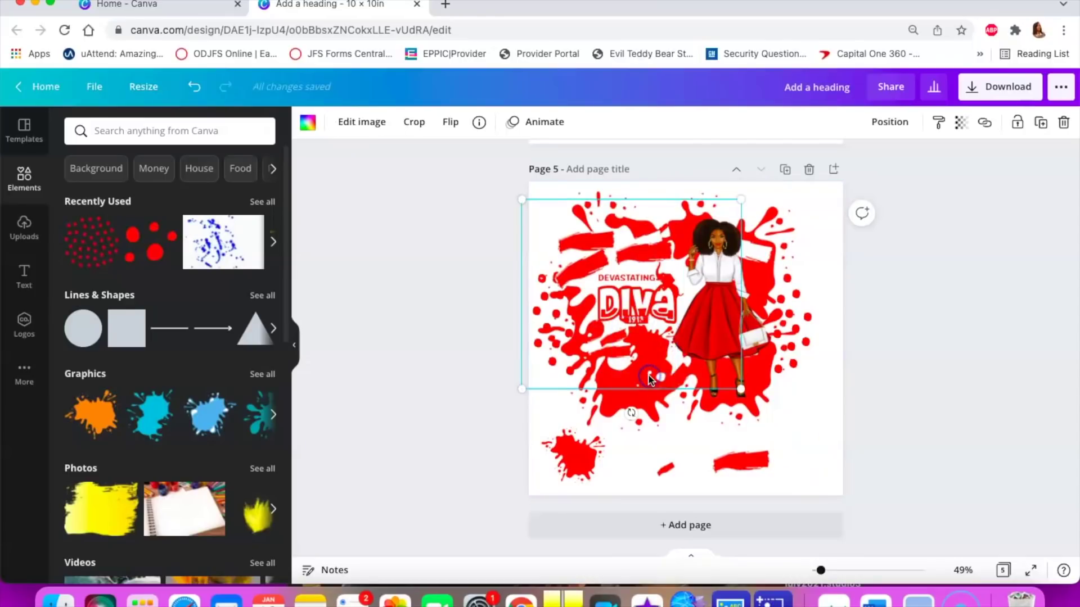
pyautogui.moveTo(650, 382)
pyautogui.mouseDown()
pyautogui.moveTo(609, 401)
pyautogui.moveTo(791, 473)
pyautogui.moveTo(837, 531)
pyautogui.moveTo(639, 362)
pyautogui.moveTo(634, 375)
pyautogui.moveTo(648, 385)
pyautogui.mouseUp()
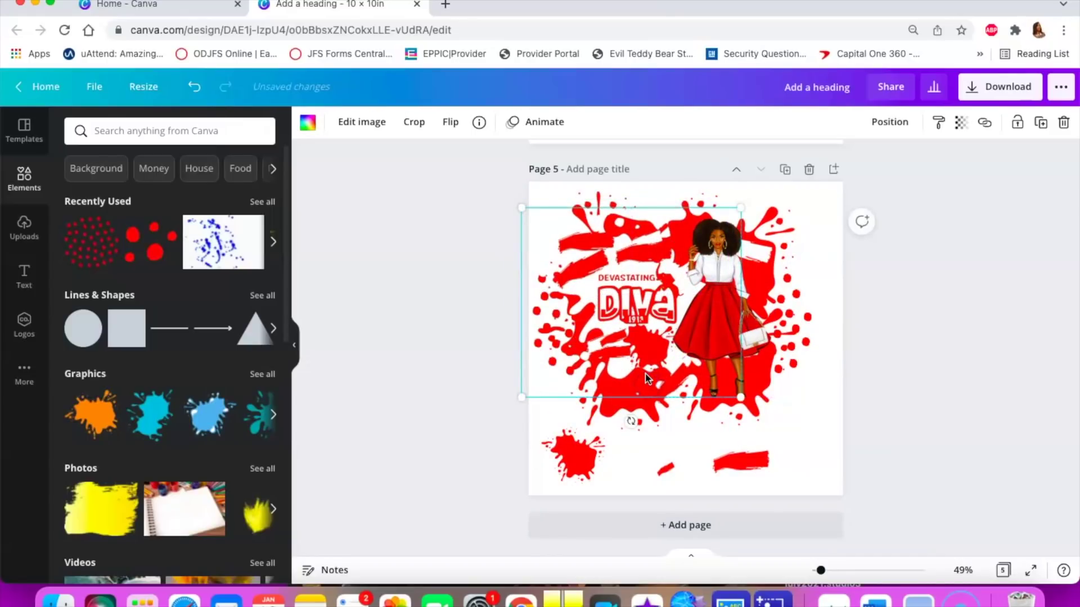
# Move the small red splatter beneath the title to the page's lower right corner and lower the title slightly
pyautogui.click(642, 346)
pyautogui.moveTo(643, 356); pyautogui.dragTo(779, 471)
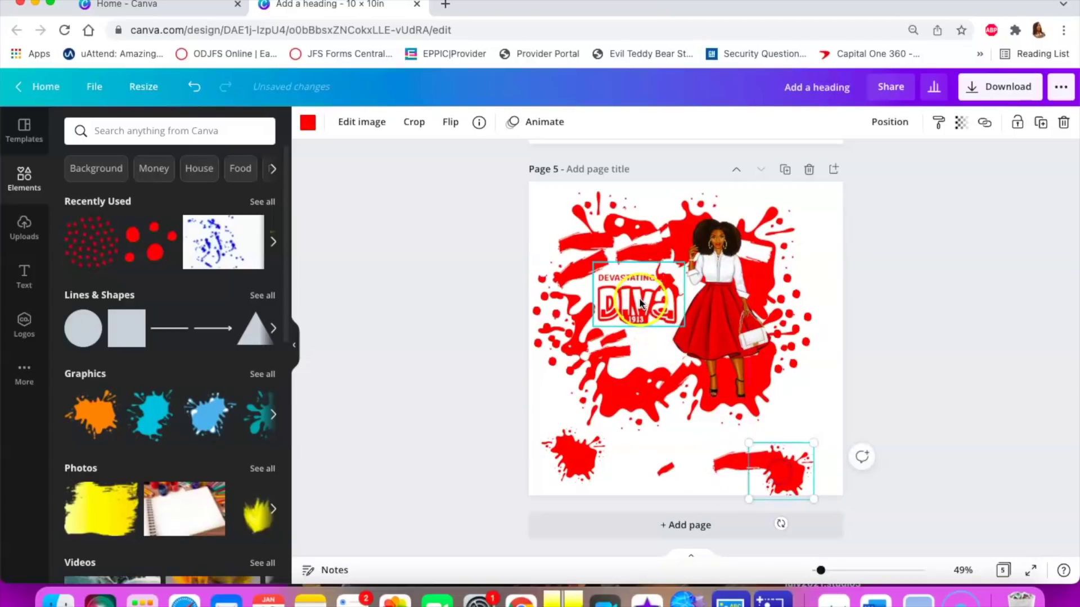
pyautogui.moveTo(639, 303); pyautogui.dragTo(639, 308)
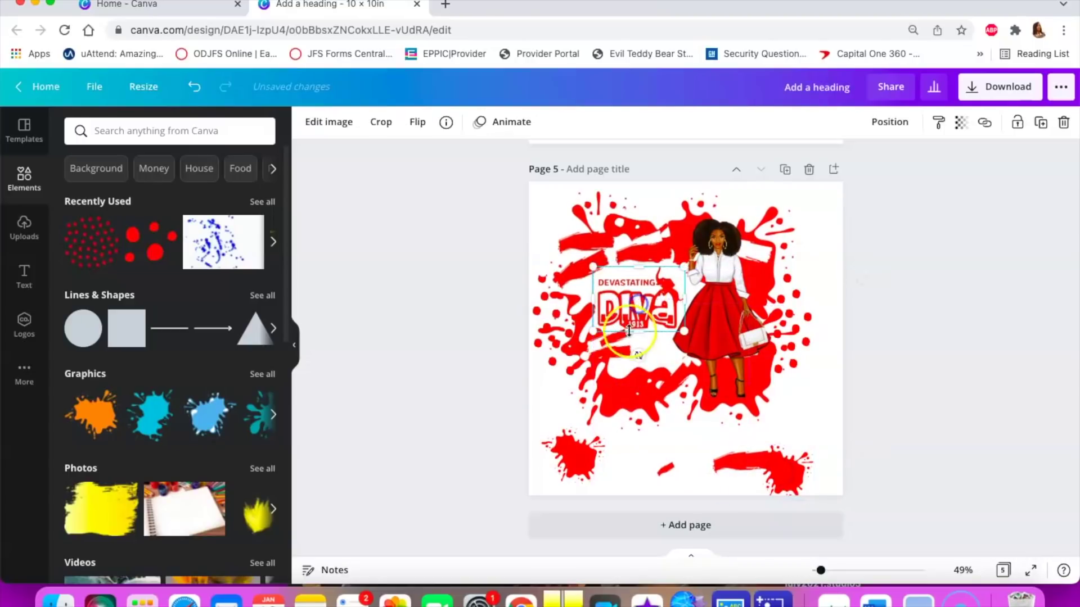
# Spread the two small red brush strokes side by side in the white area beneath the title
pyautogui.click(622, 353)
pyautogui.moveTo(622, 353); pyautogui.dragTo(673, 355)
pyautogui.moveTo(615, 334); pyautogui.dragTo(631, 350)
pyautogui.click(639, 305)
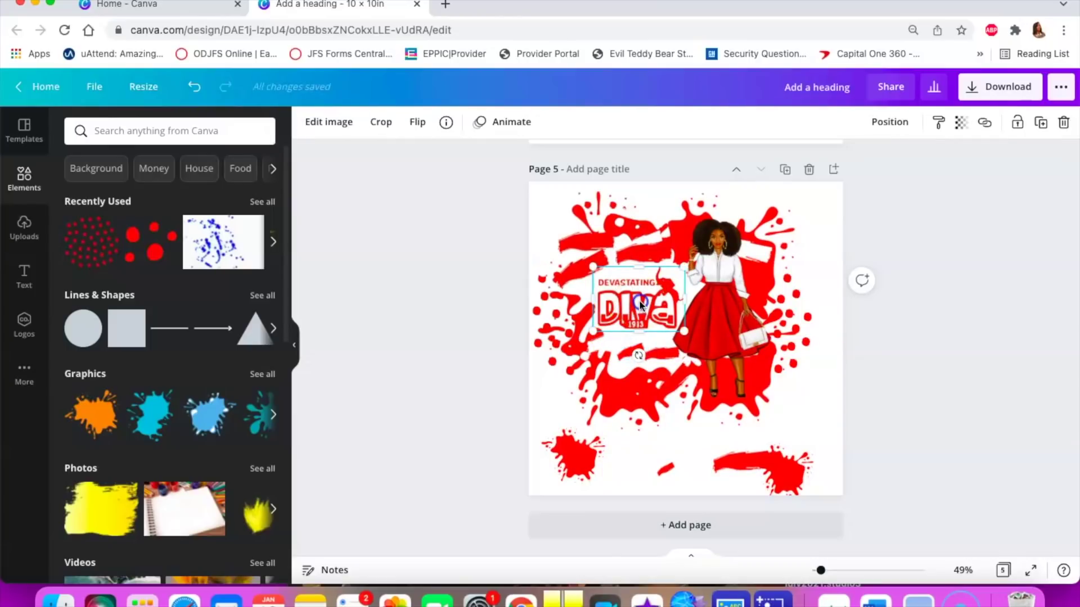
pyautogui.click(819, 410)
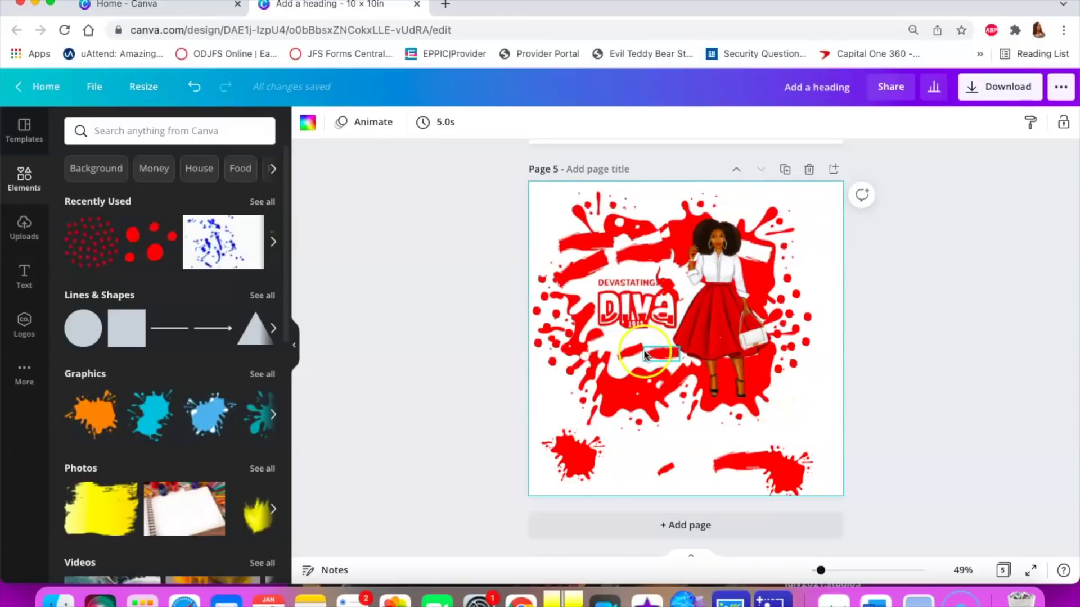
pyautogui.click(548, 315)
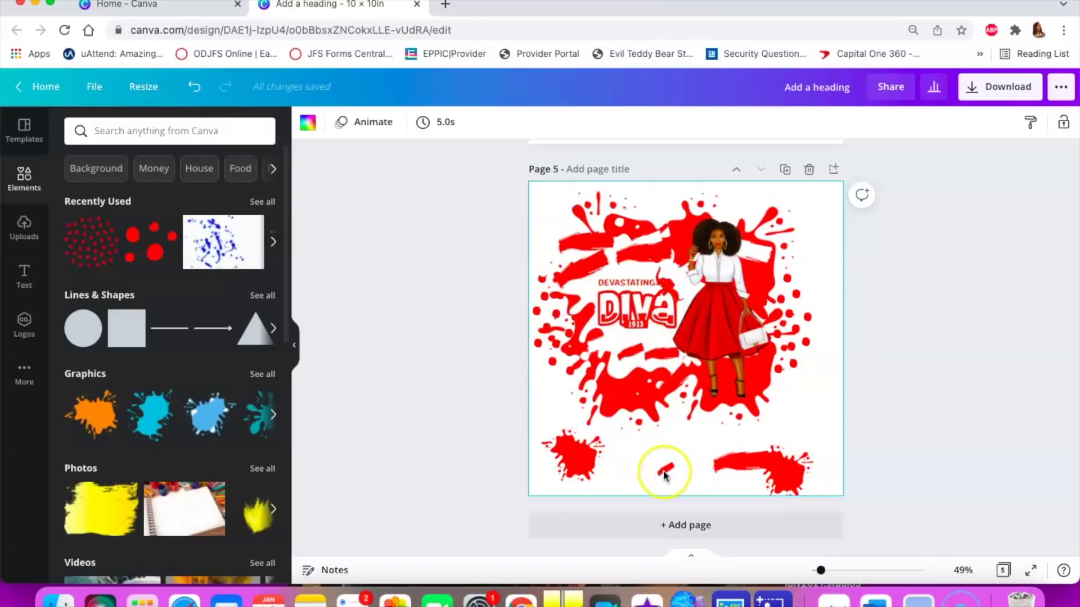
# Place the lower-left red splatter on the artwork's upper left and raise the small brush strokes closer beneath the title
pyautogui.moveTo(626, 353)
pyautogui.mouseDown()
pyautogui.moveTo(656, 511)
pyautogui.moveTo(661, 465)
pyautogui.moveTo(624, 346)
pyautogui.mouseUp()
pyautogui.moveTo(573, 455)
pyautogui.mouseDown()
pyautogui.moveTo(590, 317)
pyautogui.moveTo(622, 253)
pyautogui.moveTo(580, 262)
pyautogui.mouseUp()
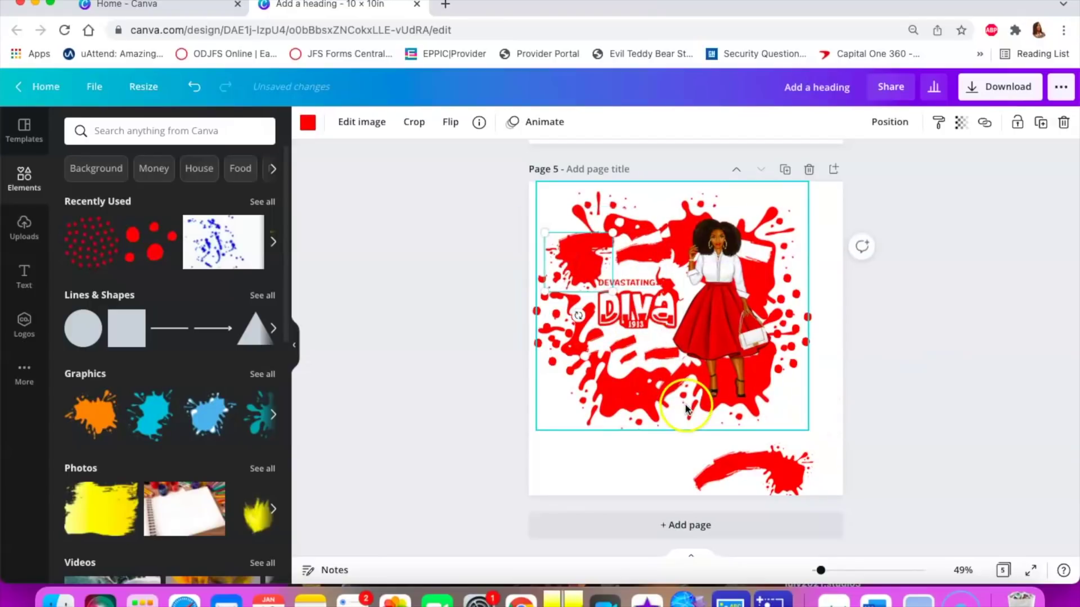
pyautogui.moveTo(658, 355); pyautogui.dragTo(656, 334)
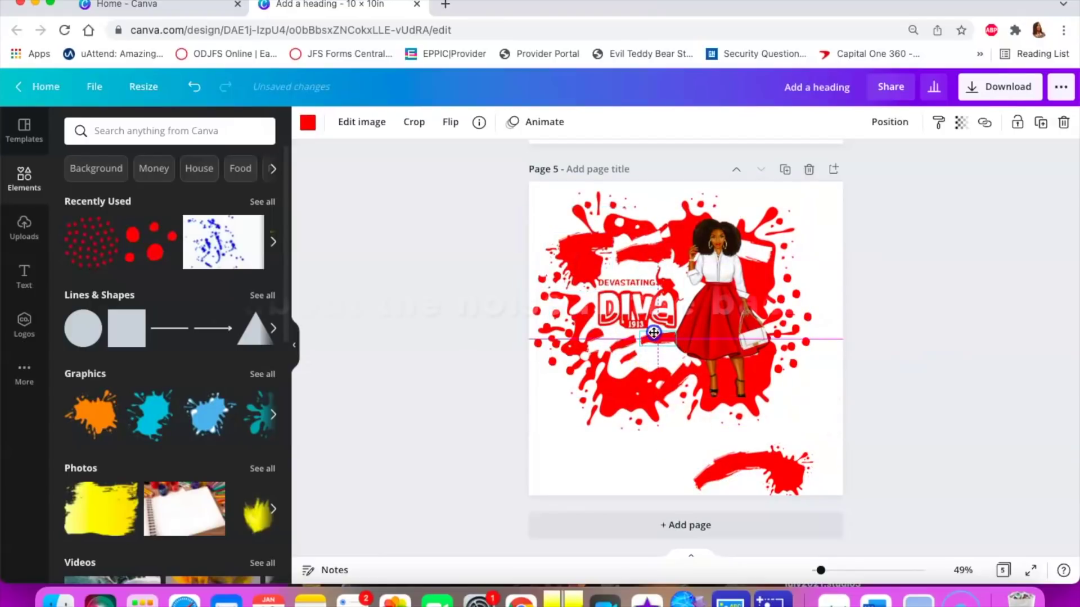
# Place another small tilted red brush stroke beneath the title, beside the figure's skirt
pyautogui.rightClick(708, 475)
pyautogui.click(634, 481)
pyautogui.click(710, 480)
pyautogui.moveTo(716, 501)
pyautogui.mouseDown()
pyautogui.moveTo(737, 442)
pyautogui.moveTo(730, 460)
pyautogui.moveTo(682, 415)
pyautogui.moveTo(655, 356)
pyautogui.mouseUp()
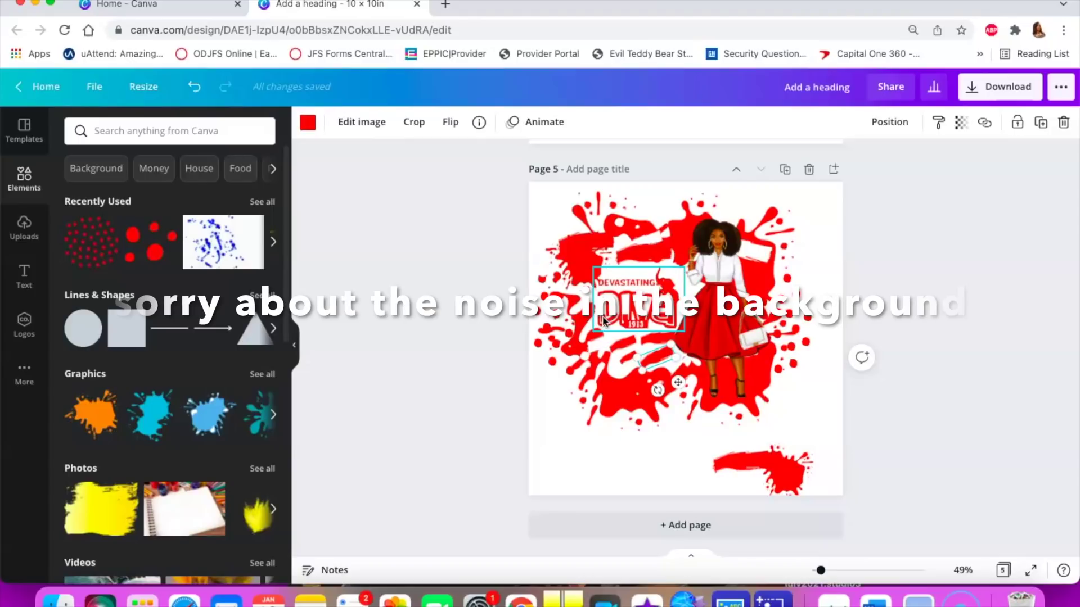
pyautogui.click(686, 472)
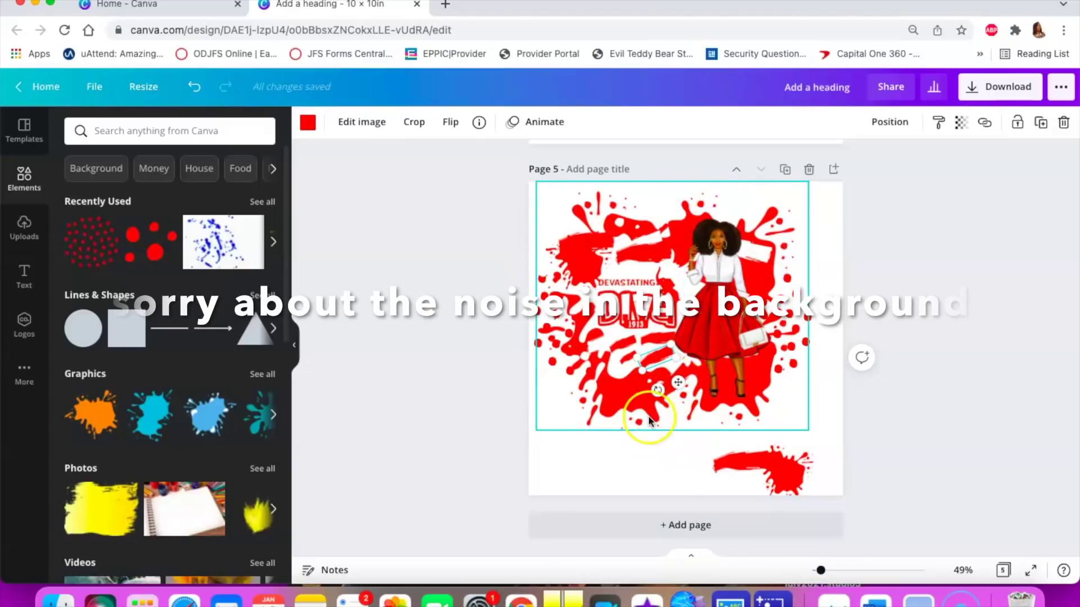
pyautogui.click(636, 329)
pyautogui.click(630, 437)
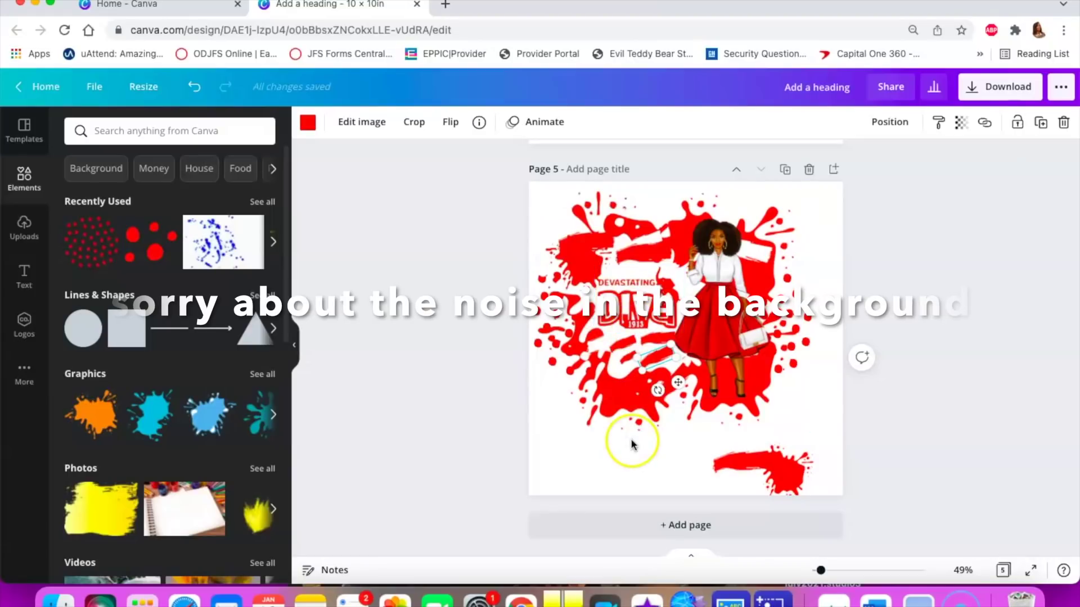
# Delete the small red splatter in the page's lower right corner and enlarge the remaining brush stroke into a banner beneath the artwork
pyautogui.click(759, 469)
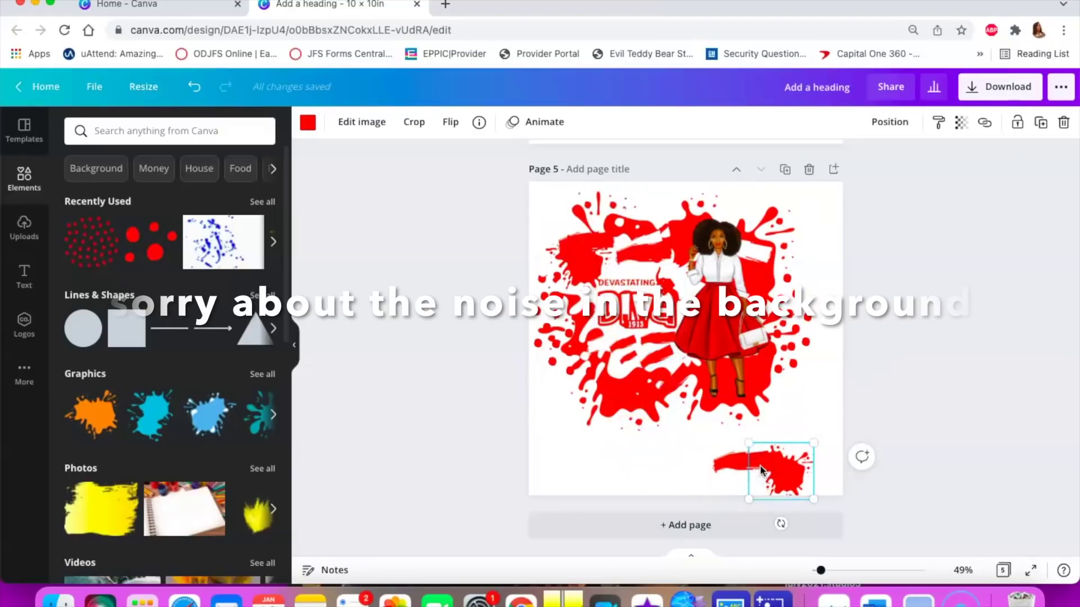
pyautogui.press('Delete')
pyautogui.click(743, 461)
pyautogui.moveTo(770, 445)
pyautogui.mouseDown()
pyautogui.moveTo(844, 386)
pyautogui.moveTo(863, 354)
pyautogui.mouseUp()
pyautogui.moveTo(764, 438)
pyautogui.mouseDown()
pyautogui.moveTo(660, 458)
pyautogui.moveTo(643, 440)
pyautogui.moveTo(647, 454)
pyautogui.mouseUp()
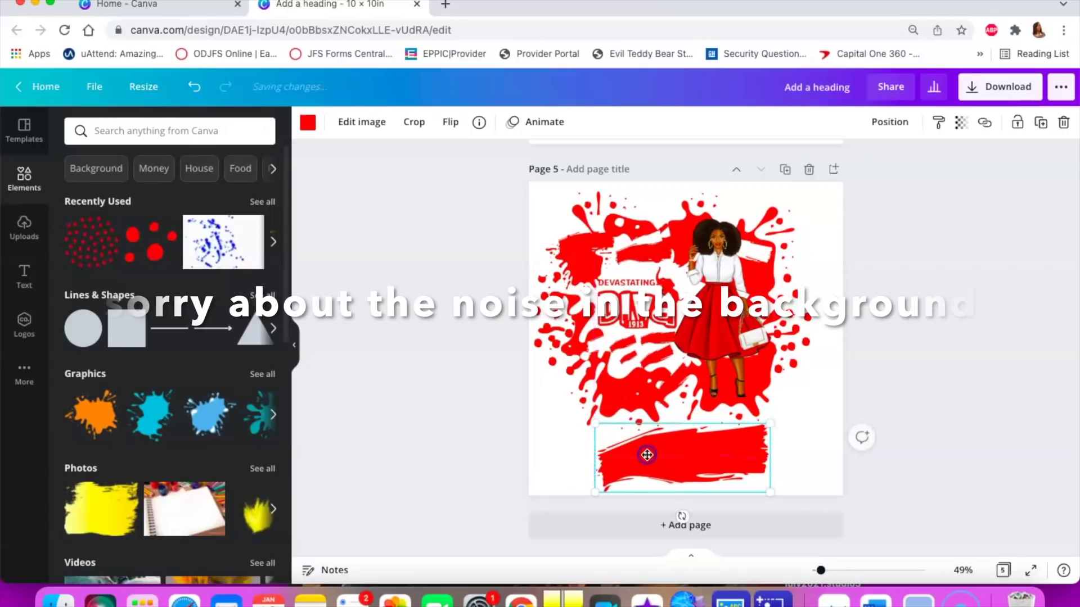
# Add a heading that reads "2022 Journal"
pyautogui.click(24, 270)
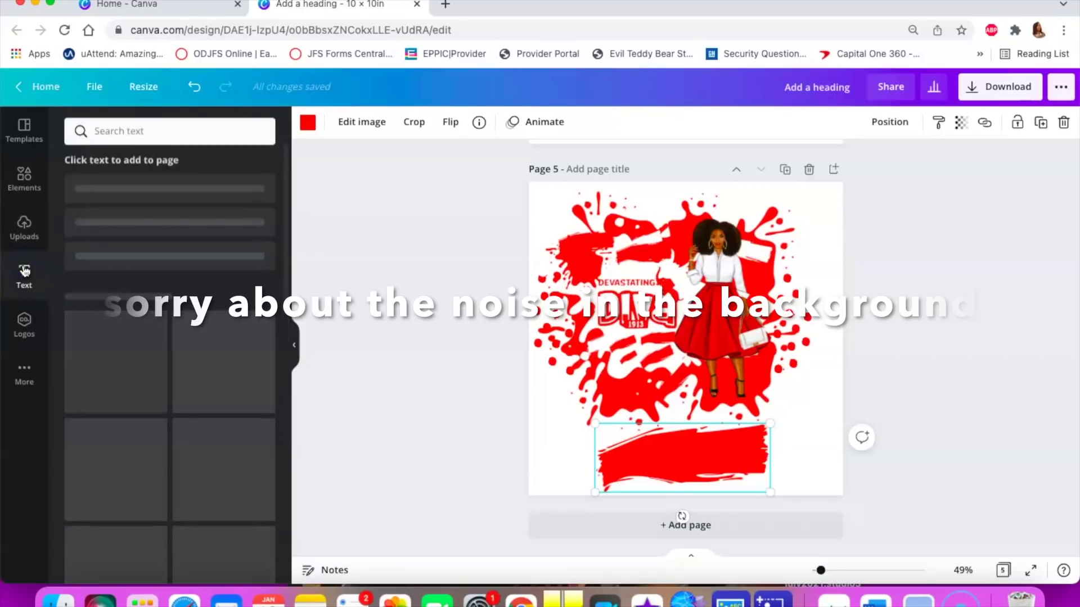
pyautogui.click(149, 202)
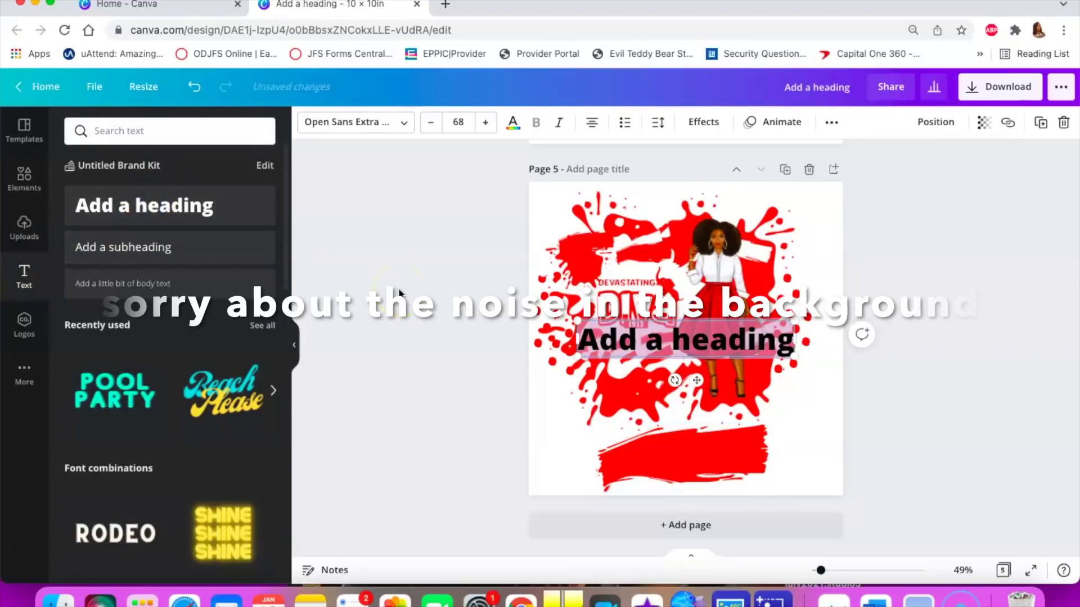
pyautogui.press('BackSpace')
pyautogui.write('2023')
pyautogui.press('BackSpace')
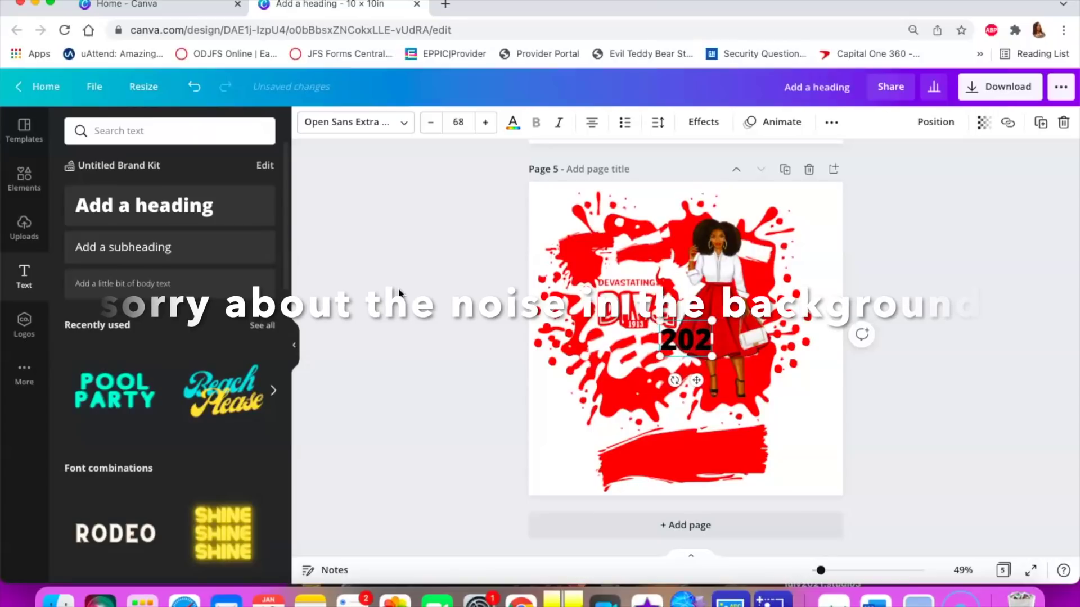
pyautogui.write('2 J')
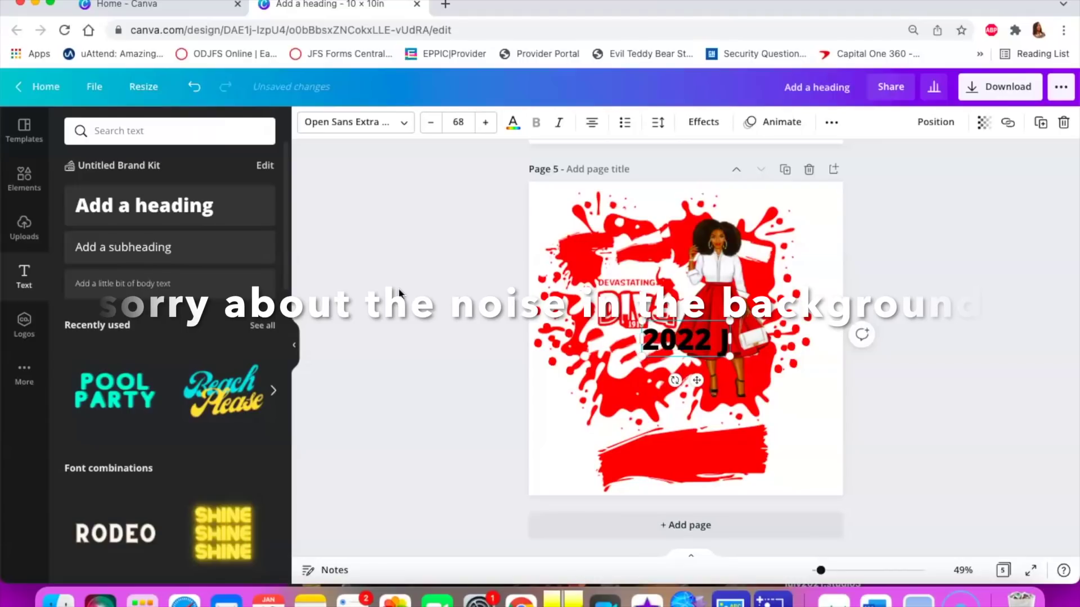
pyautogui.write('ournal')
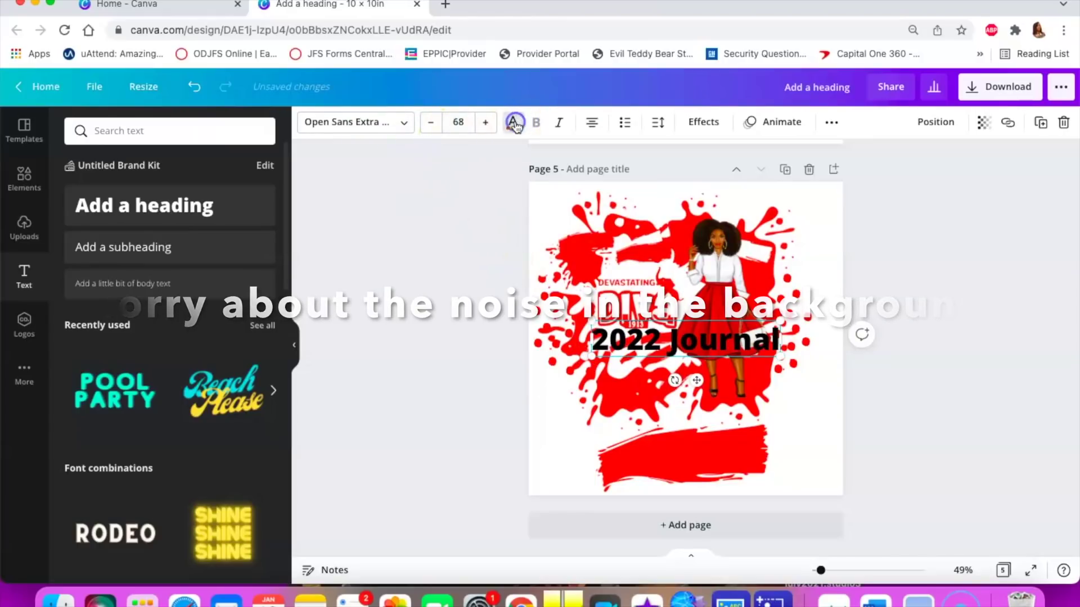
# Color the "2022 Journal" heading white, shrink it to size 43.5 and place it on the red brush stroke banner
pyautogui.click(514, 125)
pyautogui.click(113, 230)
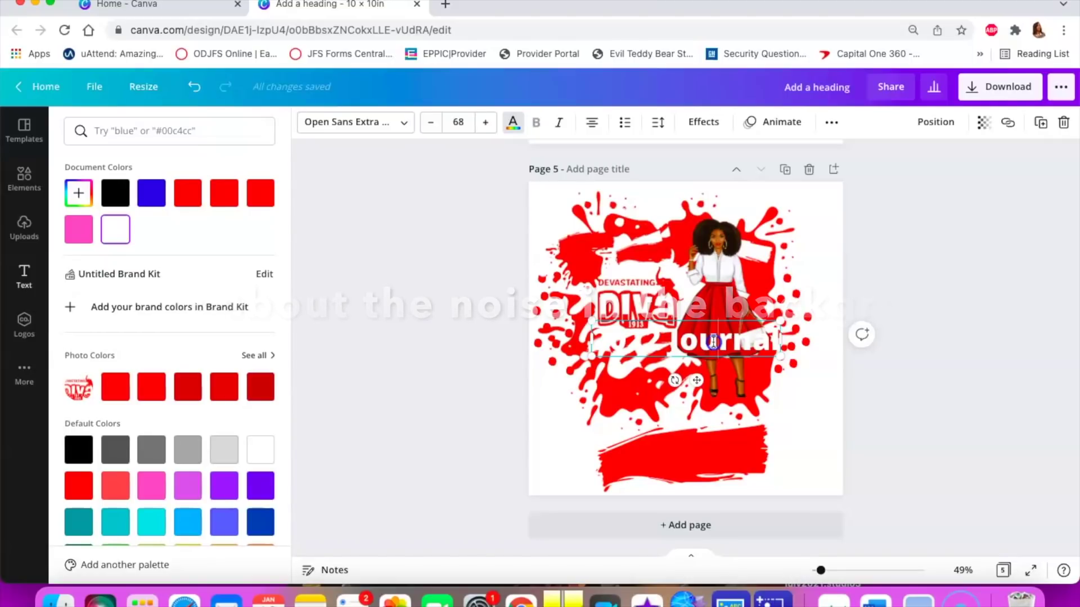
pyautogui.click(776, 405)
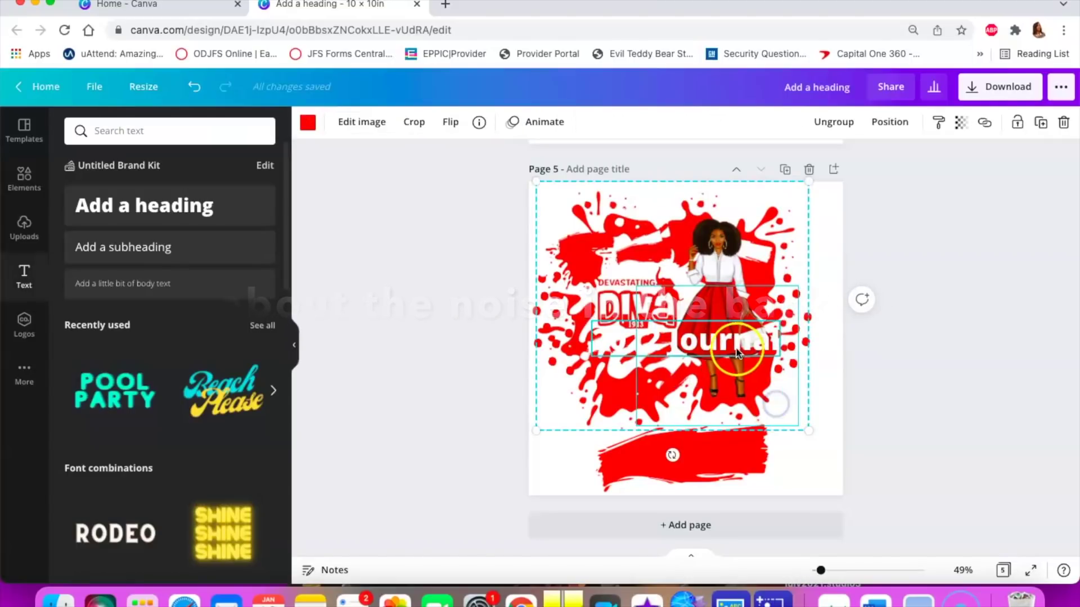
pyautogui.moveTo(736, 357)
pyautogui.mouseDown()
pyautogui.moveTo(734, 475)
pyautogui.moveTo(740, 467)
pyautogui.moveTo(678, 456)
pyautogui.moveTo(691, 462)
pyautogui.mouseUp()
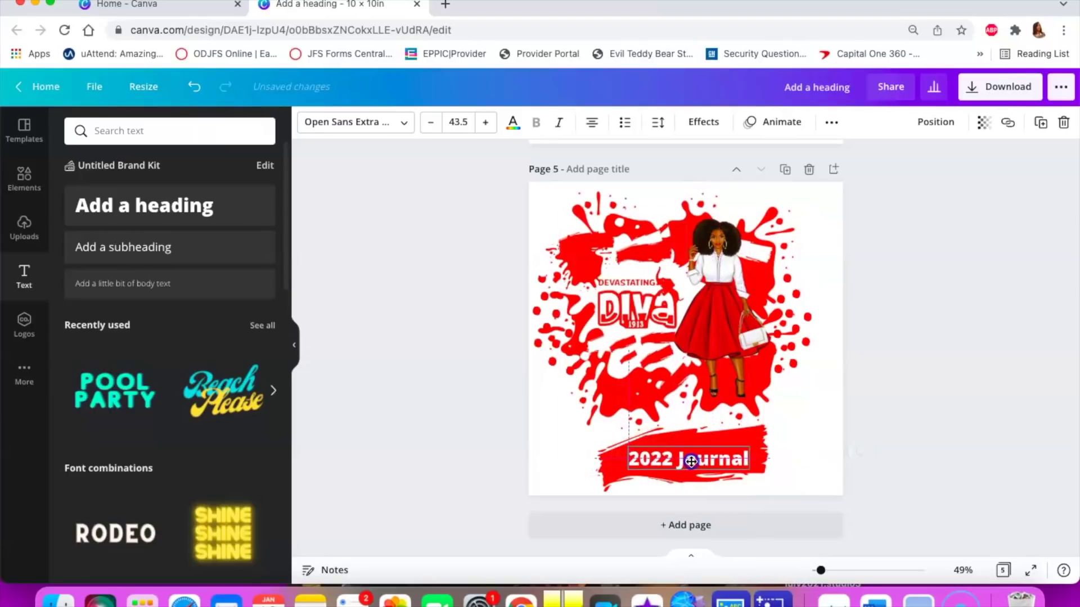
# Nudge the red banner slightly down and left, and shift the heading left to center it on the banner
pyautogui.click(604, 463)
pyautogui.moveTo(604, 463); pyautogui.dragTo(601, 463)
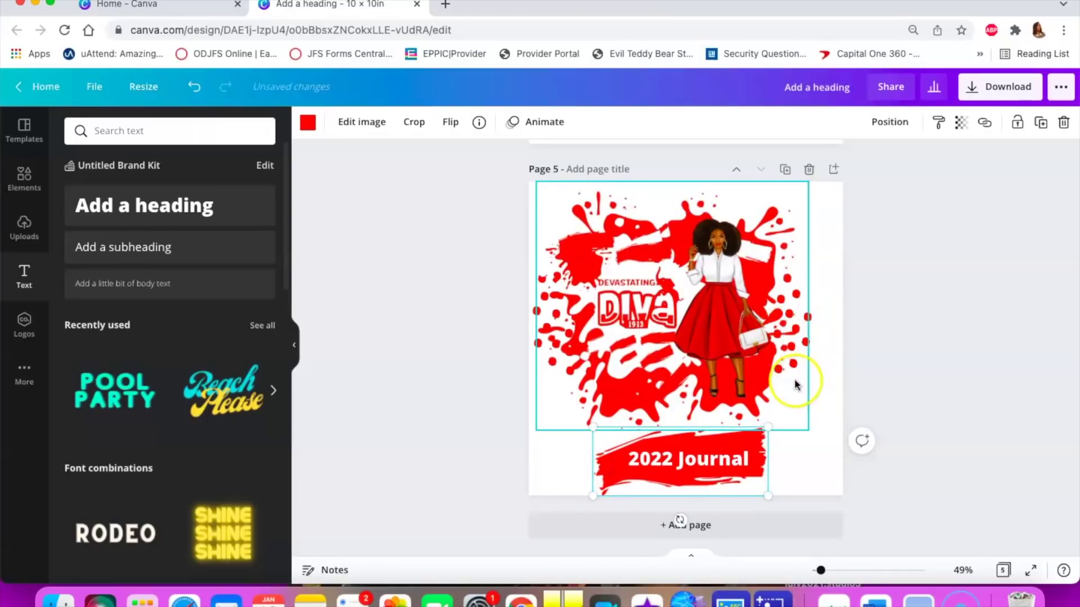
pyautogui.click(716, 468)
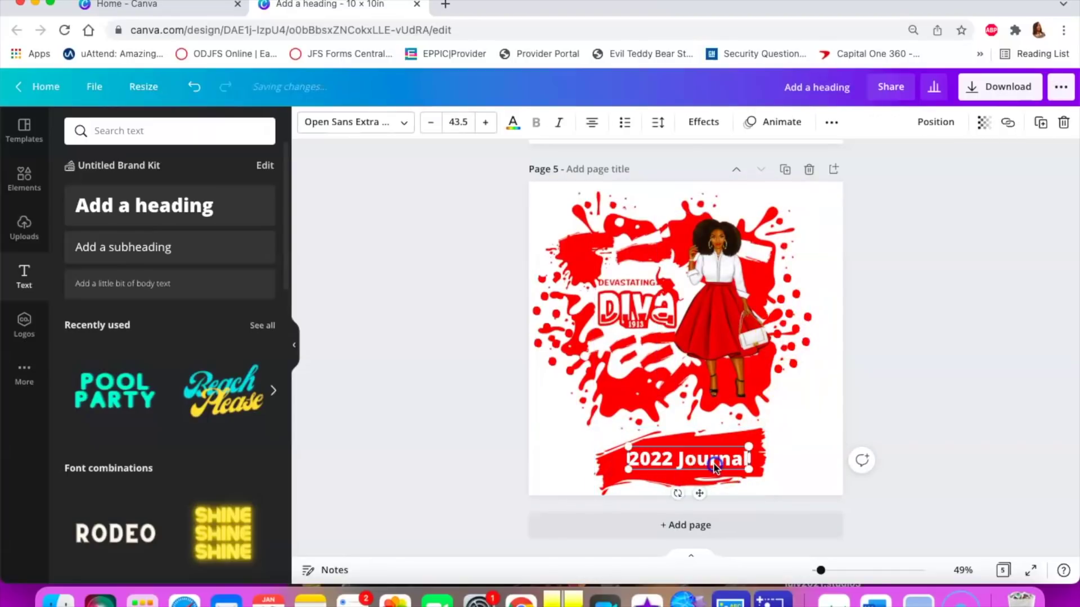
pyautogui.moveTo(706, 466); pyautogui.dragTo(695, 466)
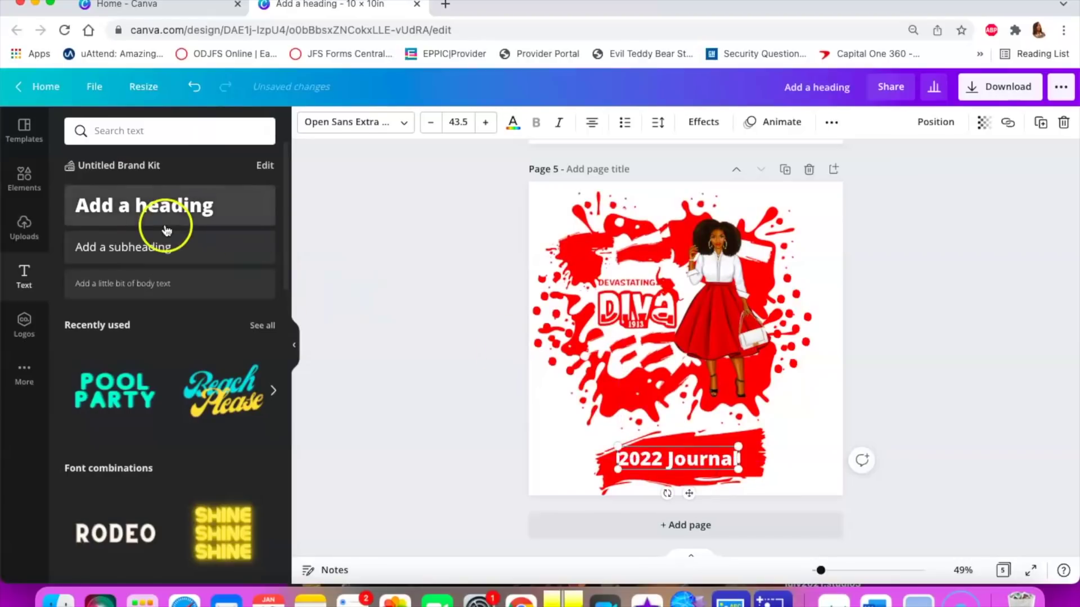
# Try Apricots on the heading, settle on the Bukhari Script font and enlarge the text to size 48.6
pyautogui.click(402, 121)
pyautogui.click(142, 276)
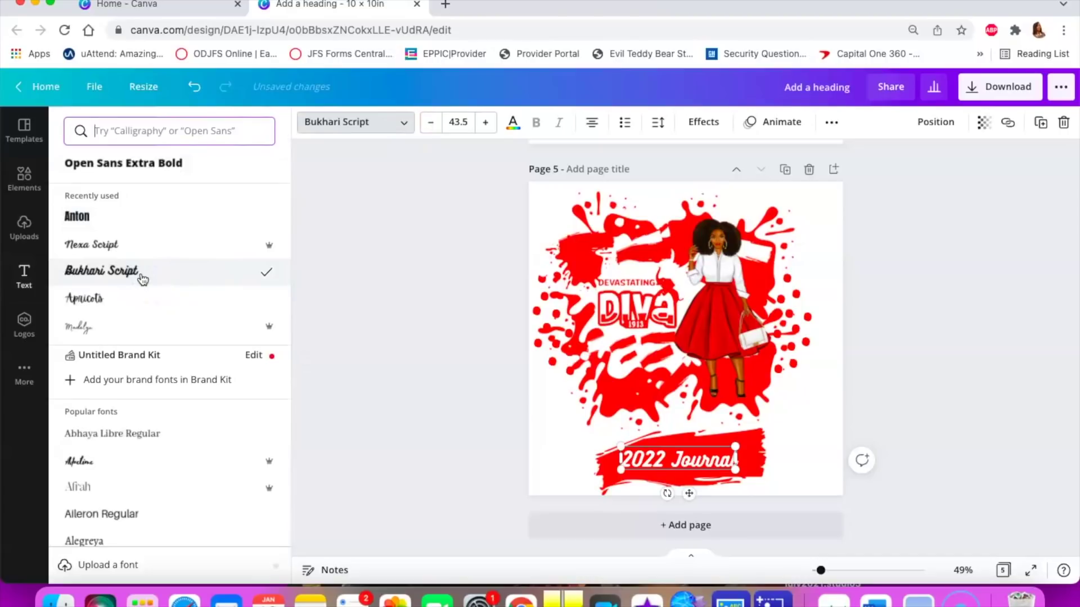
pyautogui.click(130, 300)
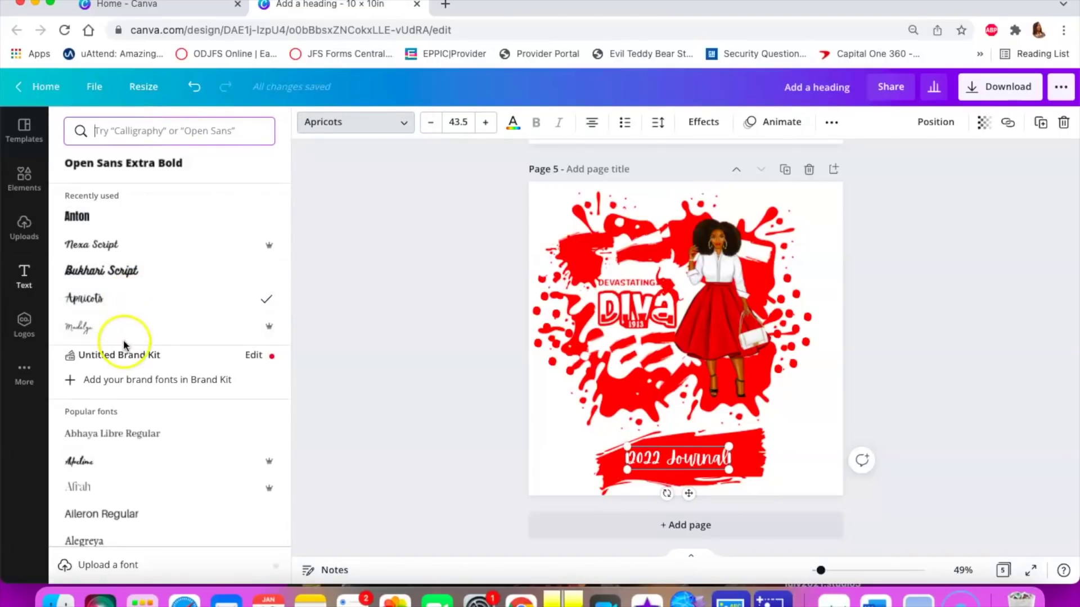
pyautogui.click(124, 275)
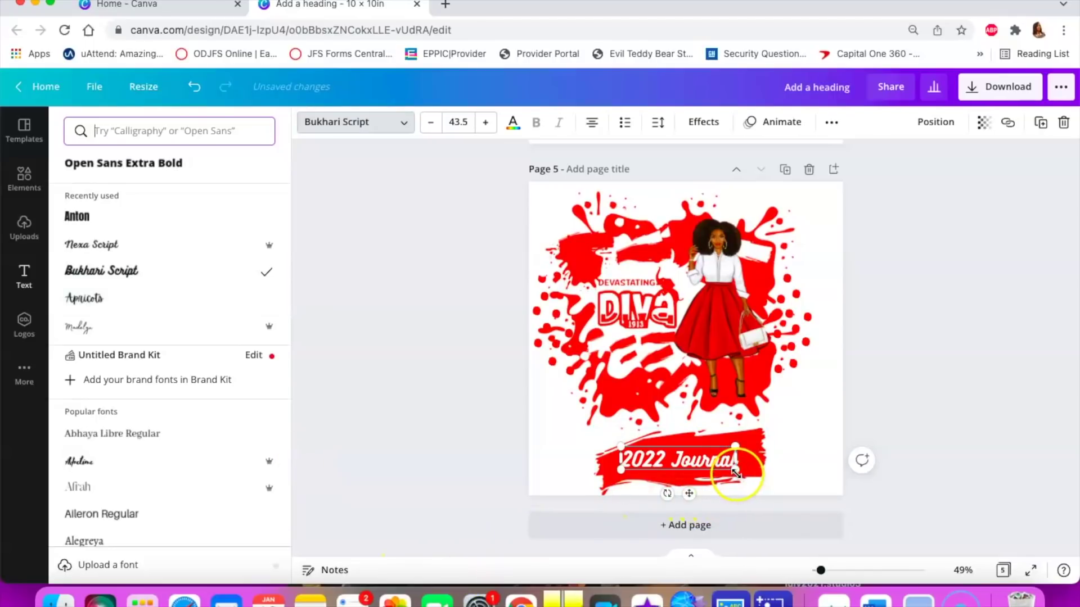
pyautogui.moveTo(748, 474); pyautogui.dragTo(762, 478)
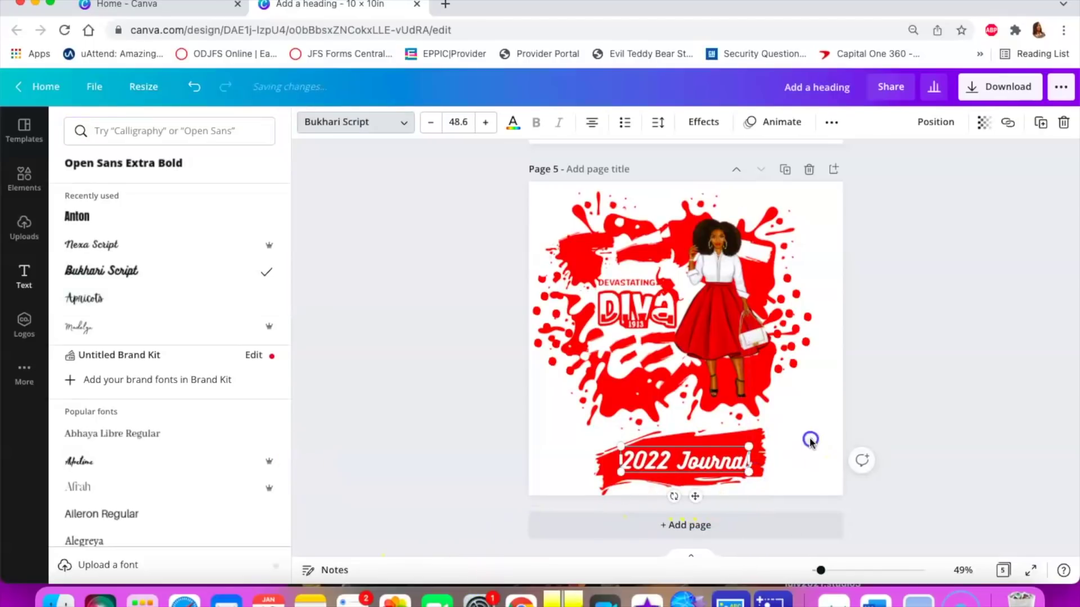
# Shrink the red-skirt figure slightly and shift it a little right and down, clear of the title
pyautogui.click(740, 364)
pyautogui.moveTo(784, 397); pyautogui.dragTo(773, 392)
pyautogui.moveTo(710, 321); pyautogui.dragTo(718, 334)
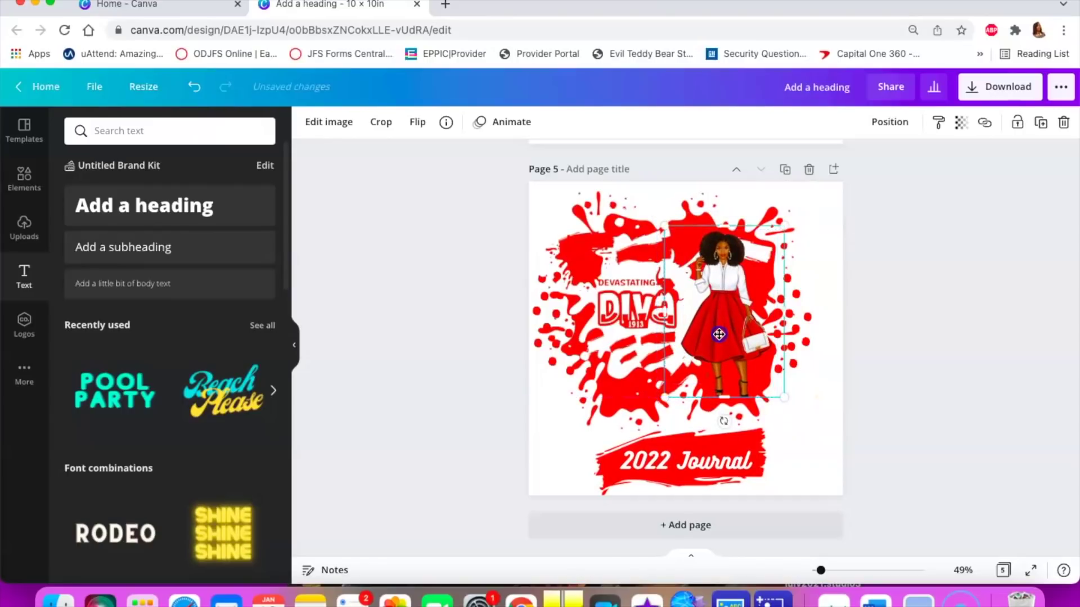
pyautogui.click(557, 447)
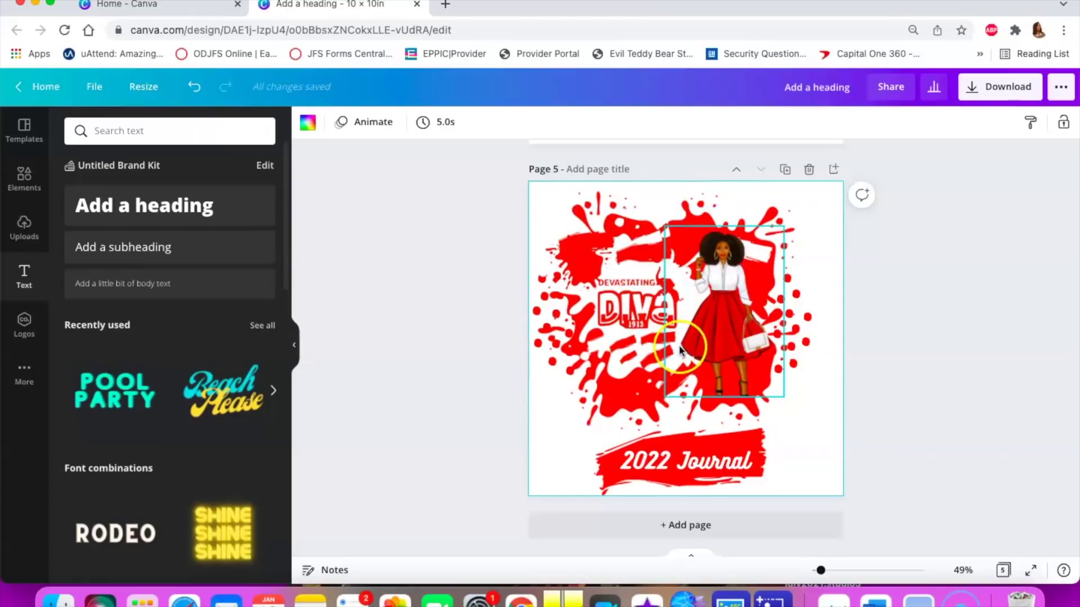
# Group all elements on page 5, scale the group down slightly and reposition it within the page edges
pyautogui.scroll(3, 681, 263)
pyautogui.scroll(-2, 682, 267)
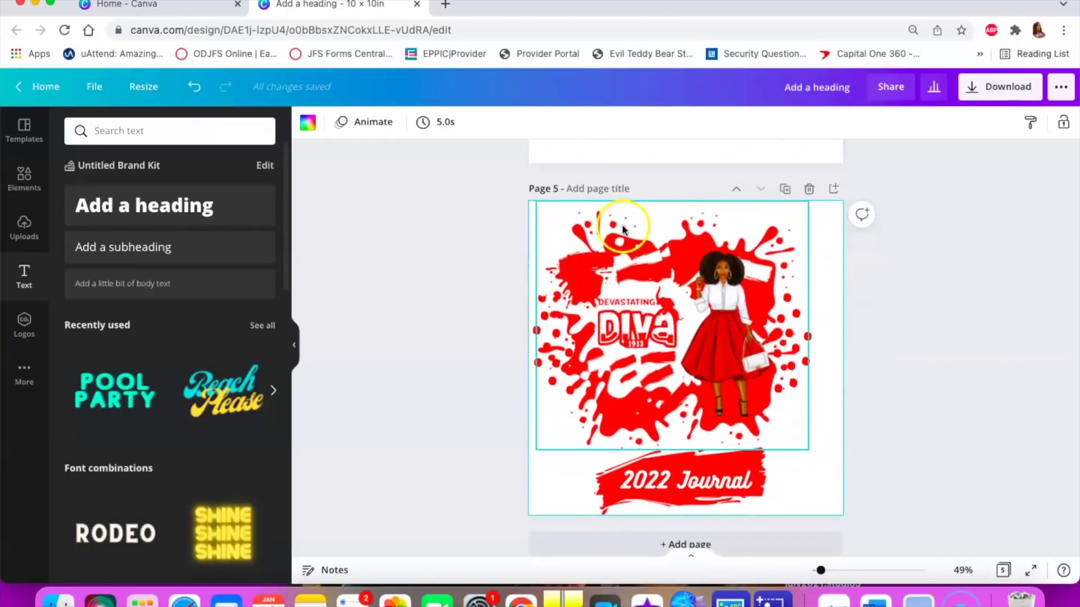
pyautogui.click(541, 217)
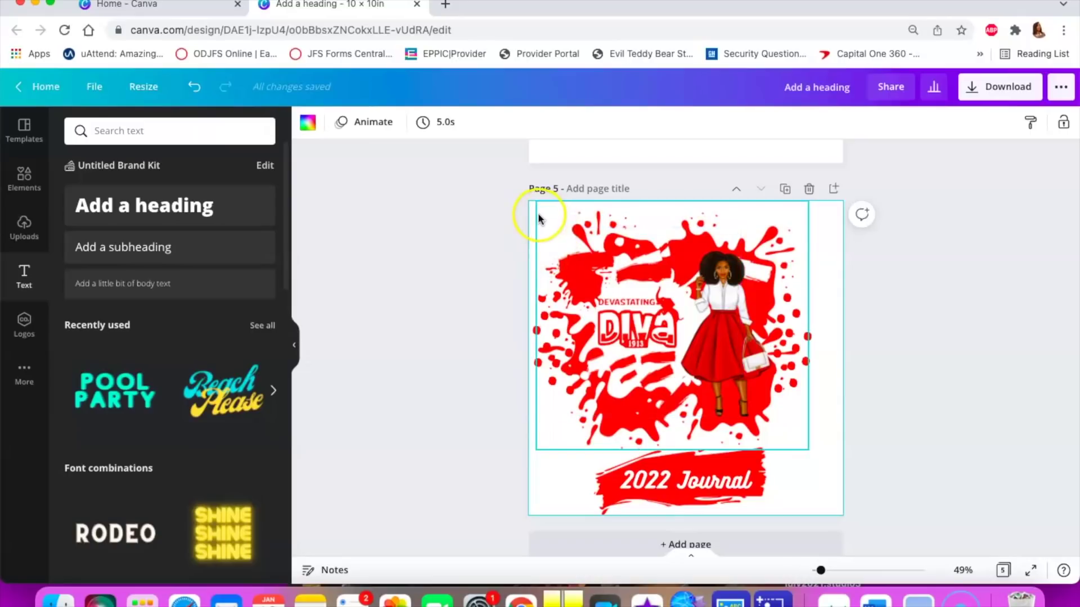
pyautogui.moveTo(532, 202); pyautogui.dragTo(836, 509)
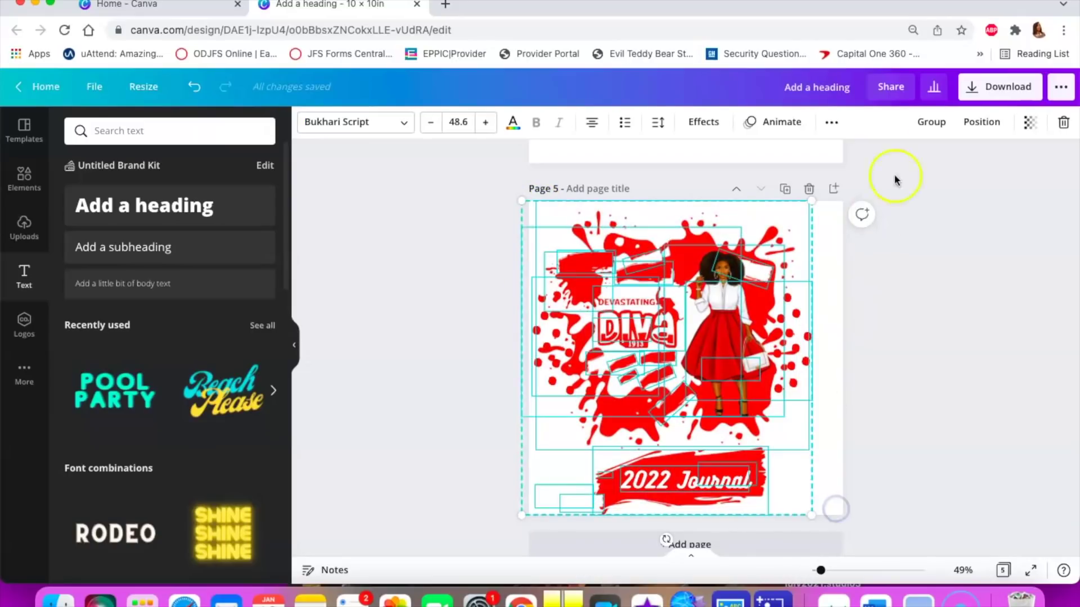
pyautogui.click(932, 122)
pyautogui.moveTo(731, 429); pyautogui.dragTo(712, 430)
pyautogui.moveTo(820, 514); pyautogui.dragTo(841, 472)
pyautogui.moveTo(679, 369); pyautogui.dragTo(688, 369)
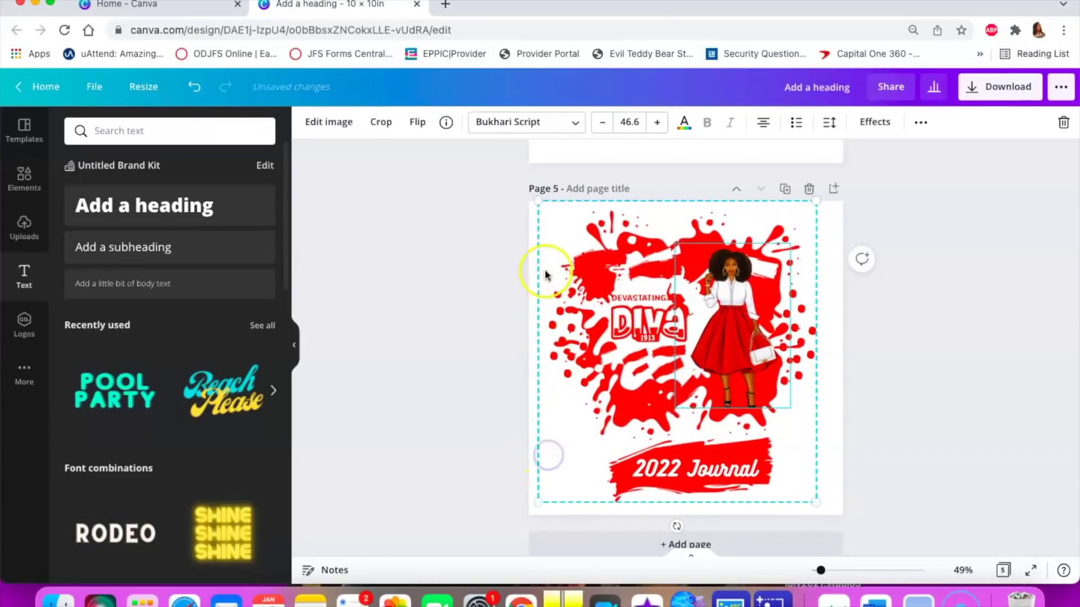
pyautogui.click(824, 470)
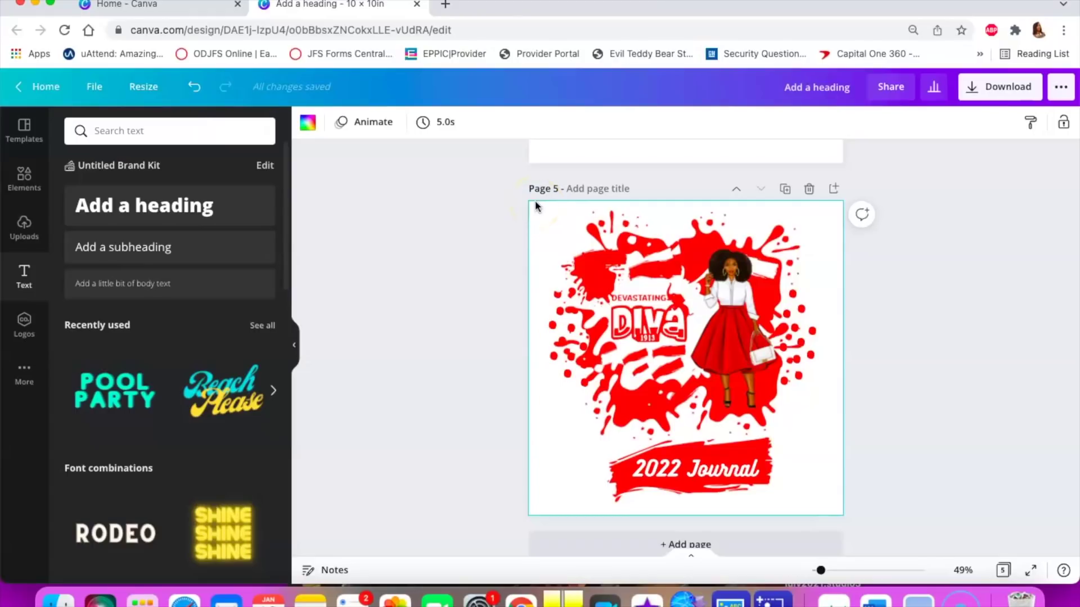
# Mark out the whole finished artwork page and switch to Silhouette Studio
pyautogui.moveTo(535, 206); pyautogui.dragTo(838, 515)
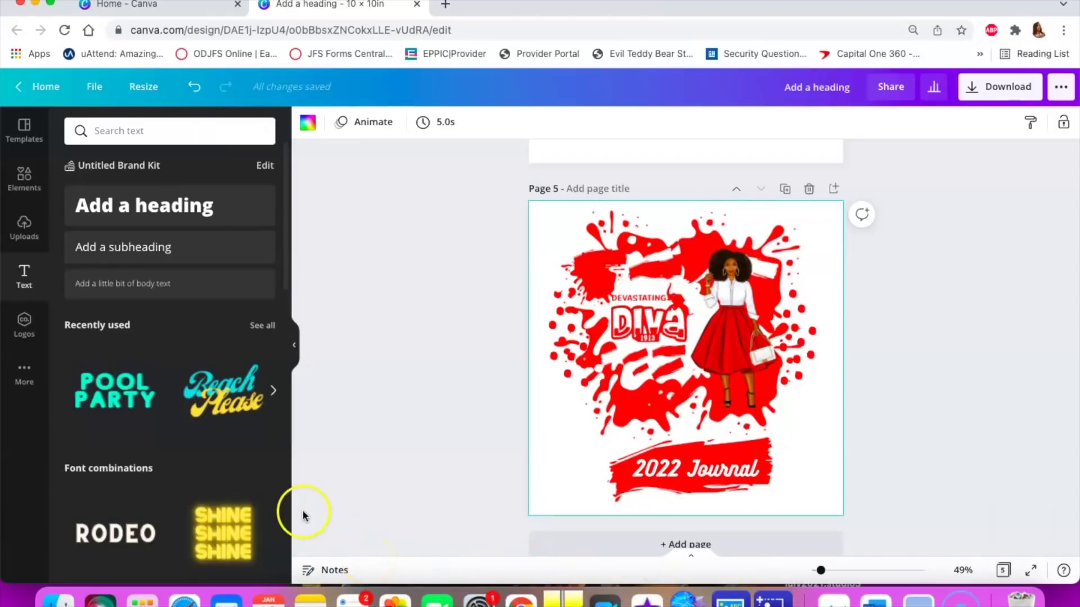
pyautogui.click(142, 601)
pyautogui.hscroll(-3, 325, 337)
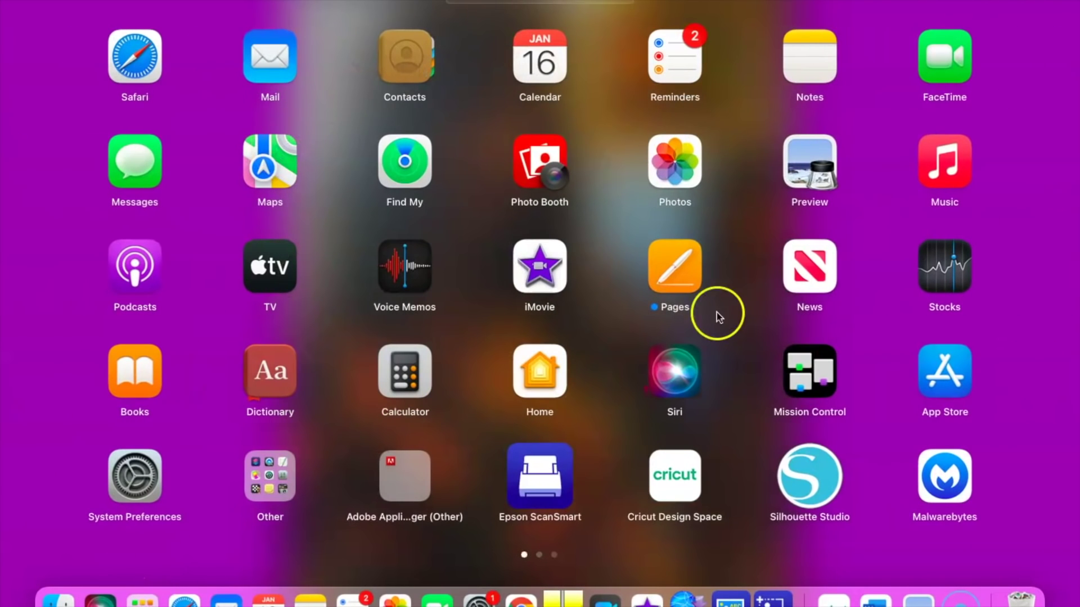
pyautogui.click(820, 483)
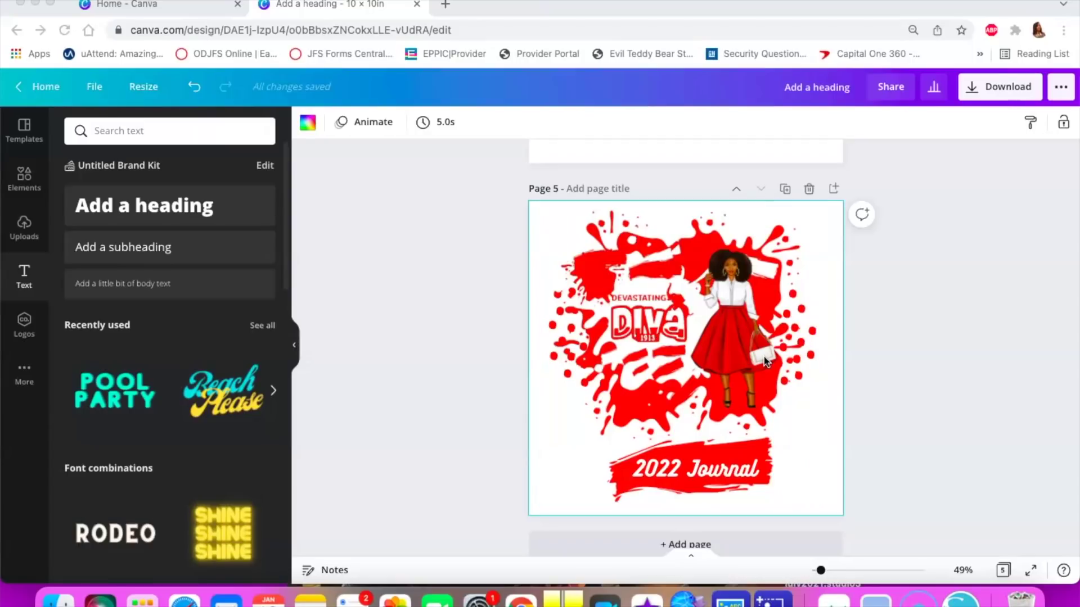
pyautogui.press('super+Tab')
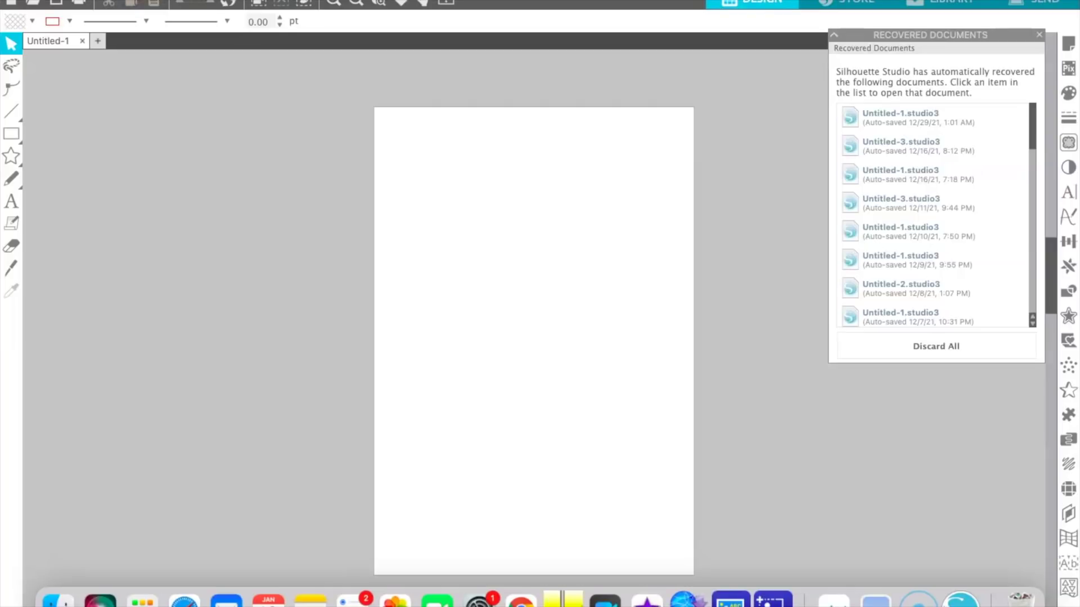
# Merge the red splatter artwork screenshot from the iCloud Desktop folder into the blank document
pyautogui.click(144, 1)
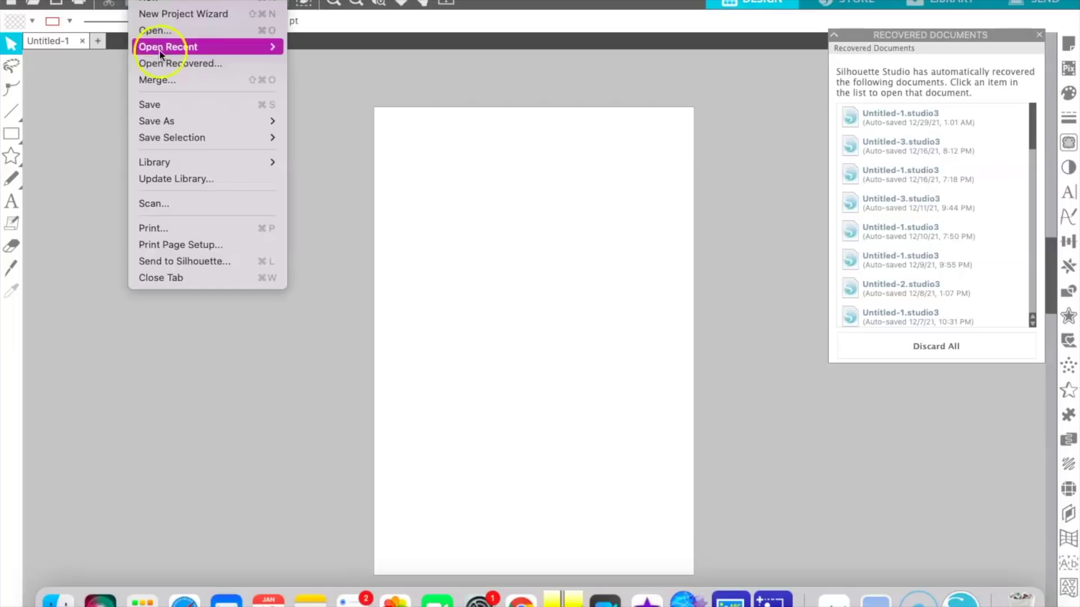
pyautogui.click(171, 80)
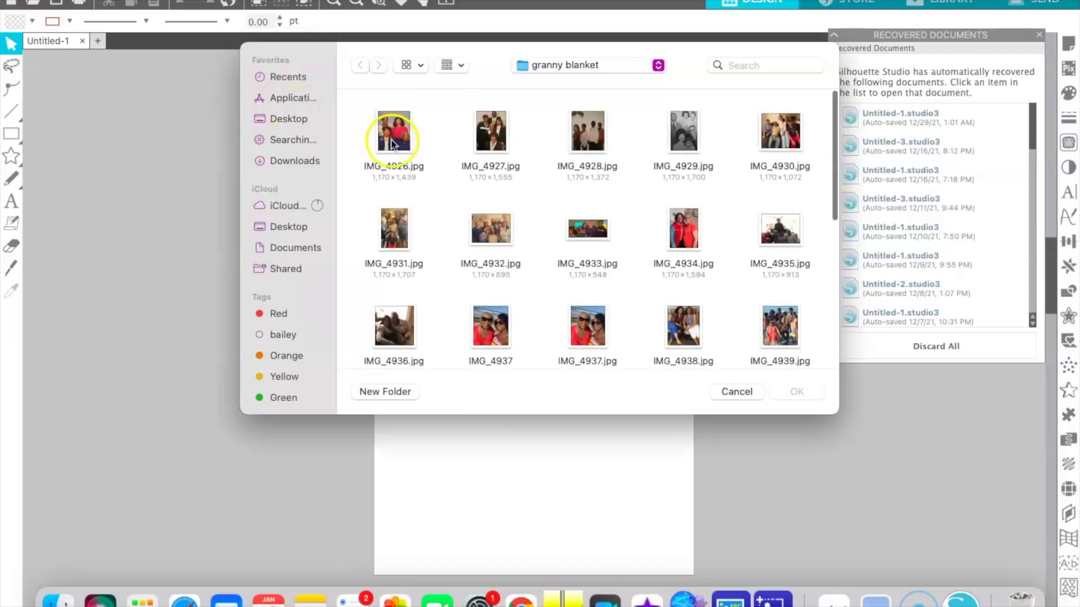
pyautogui.click(284, 228)
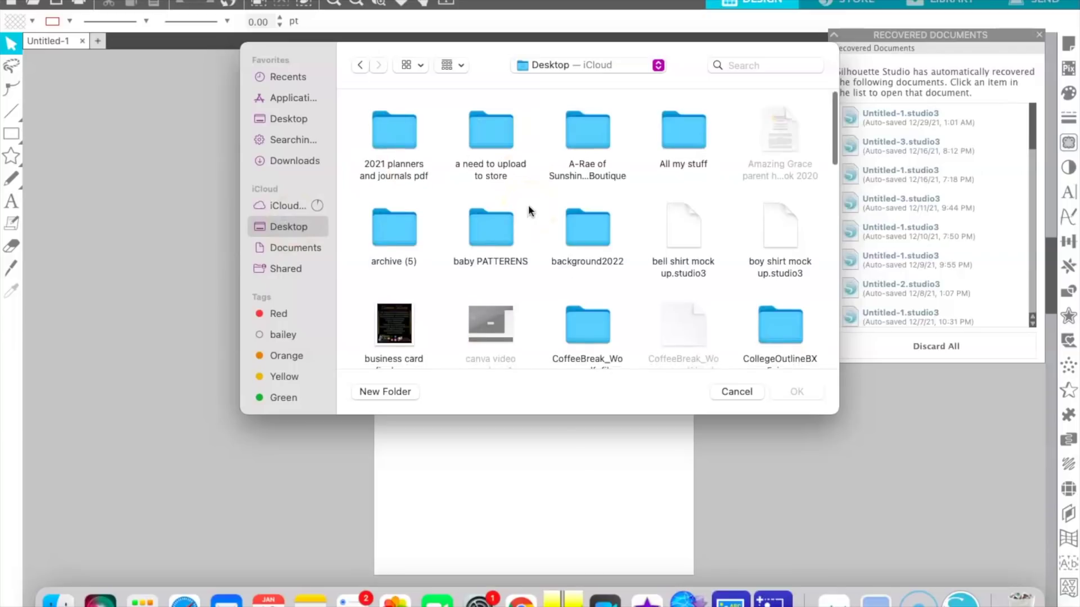
pyautogui.scroll(-5, 528, 205)
pyautogui.scroll(-10, 529, 209)
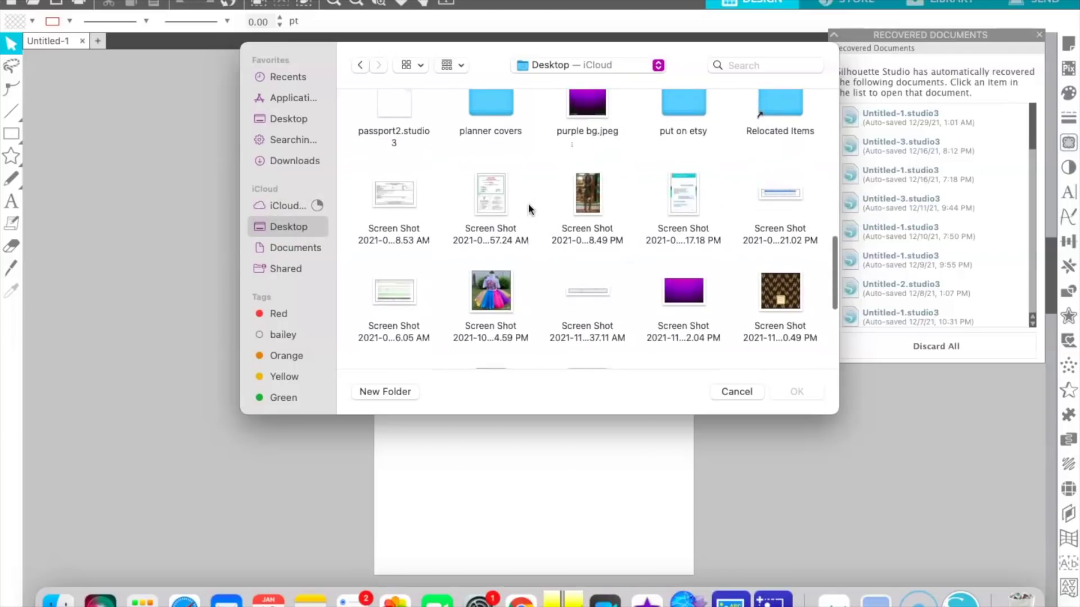
pyautogui.scroll(-8, 528, 208)
pyautogui.click(594, 121)
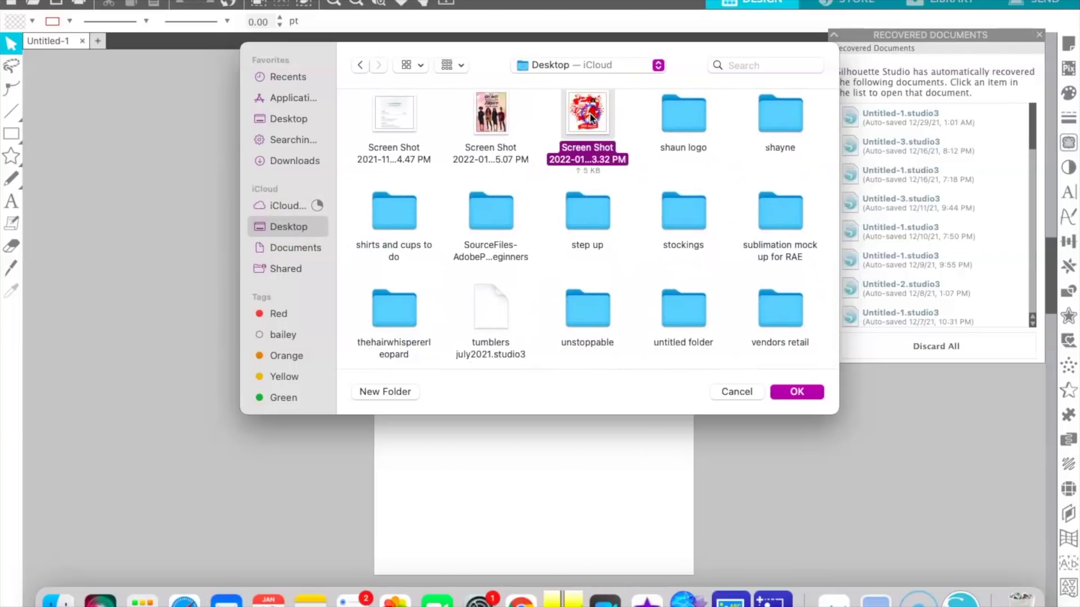
pyautogui.click(810, 391)
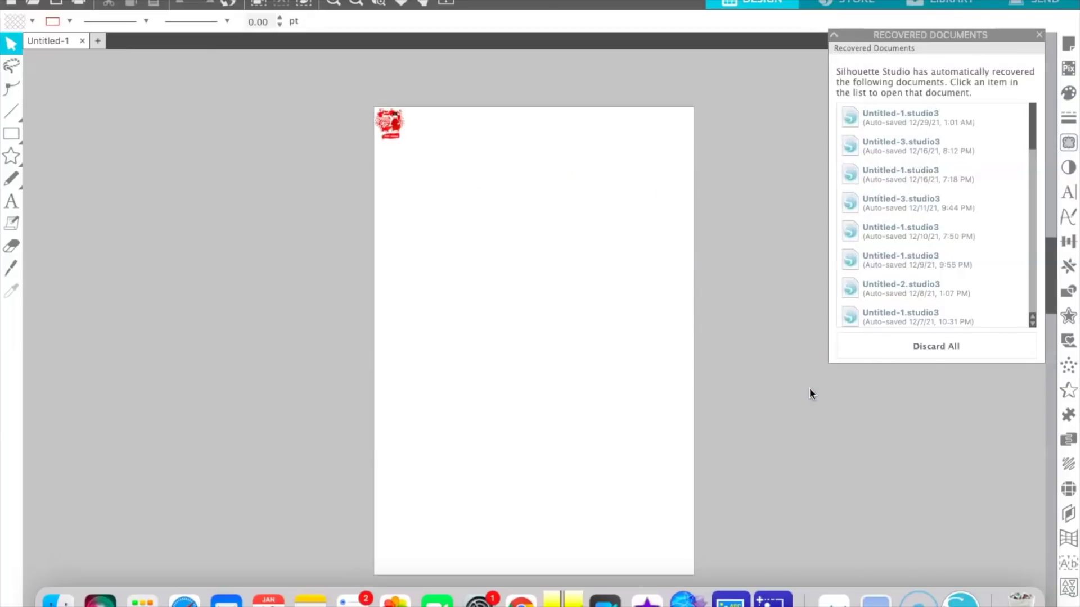
# Enlarge the merged artwork to about 11.3 × 11.7 in and centre it across the page's upper part
pyautogui.click(367, 142)
pyautogui.moveTo(389, 123); pyautogui.dragTo(353, 145)
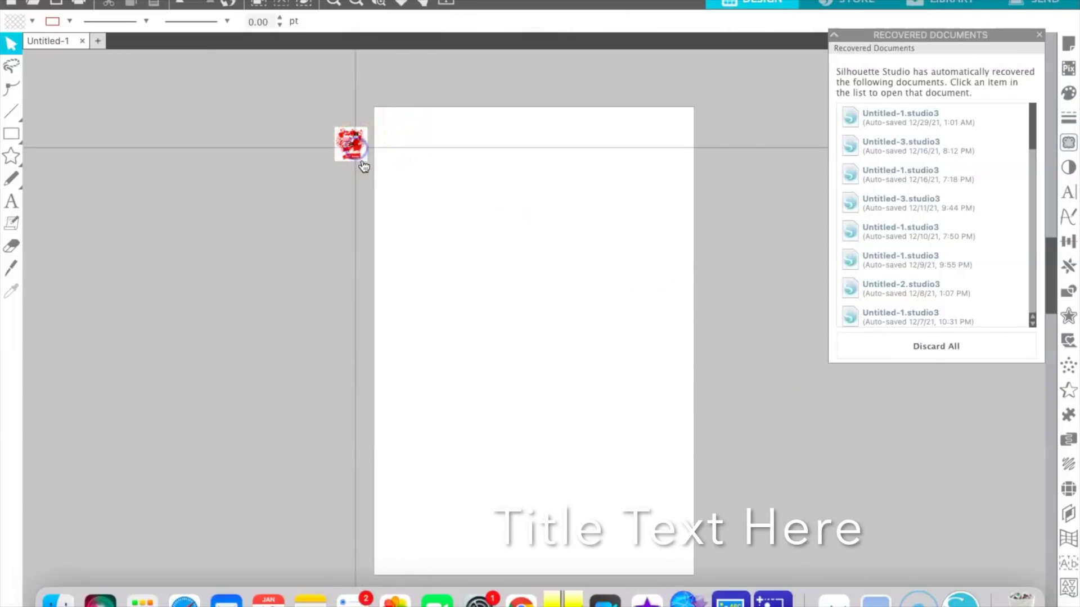
pyautogui.click(352, 151)
pyautogui.moveTo(376, 167); pyautogui.dragTo(656, 386)
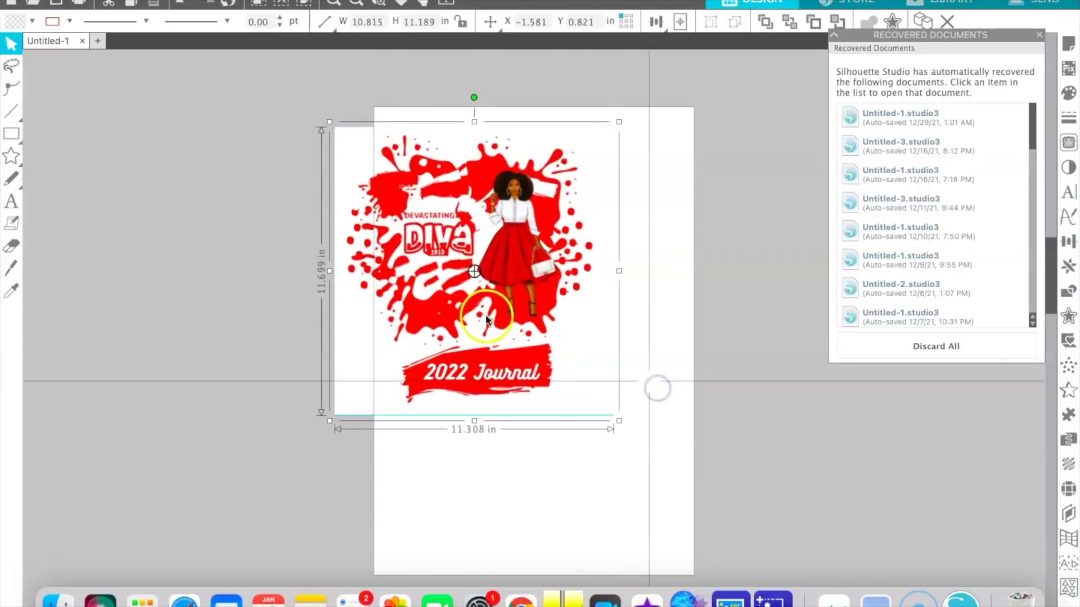
pyautogui.moveTo(495, 320); pyautogui.dragTo(557, 347)
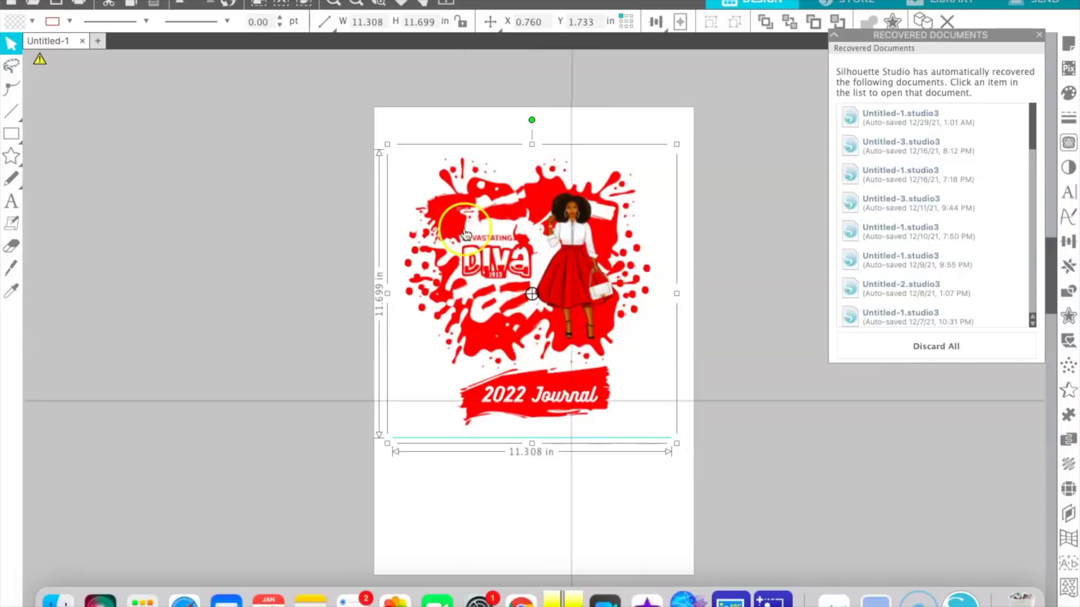
# Erase the thin blue line beneath the 2022 Journal banner with the Eraser in Outline mode
pyautogui.click(437, 126)
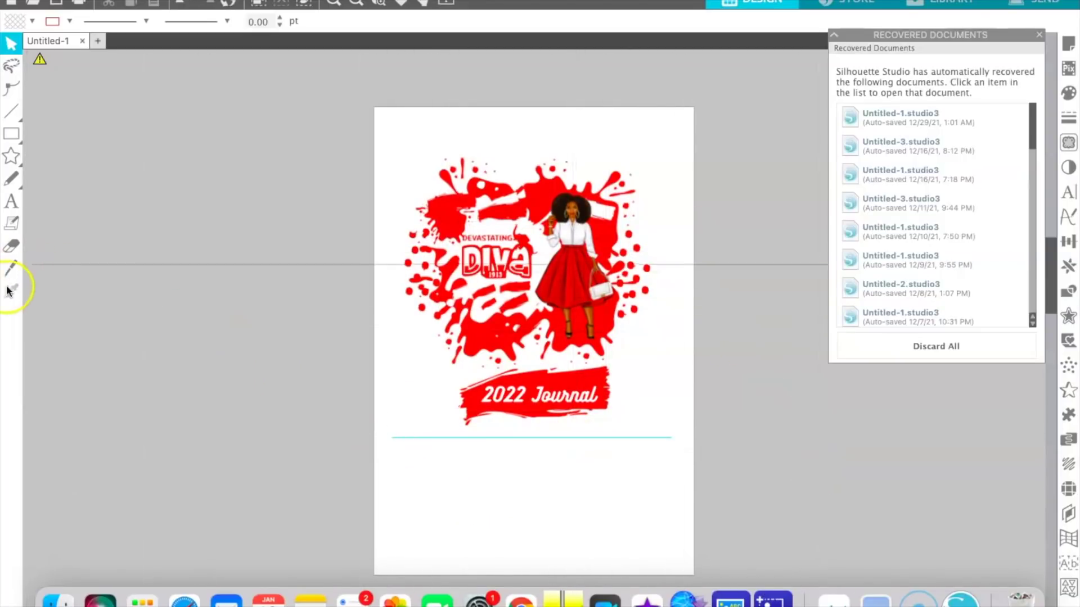
pyautogui.click(11, 246)
pyautogui.moveTo(393, 434)
pyautogui.mouseDown()
pyautogui.moveTo(688, 434)
pyautogui.moveTo(650, 437)
pyautogui.mouseUp()
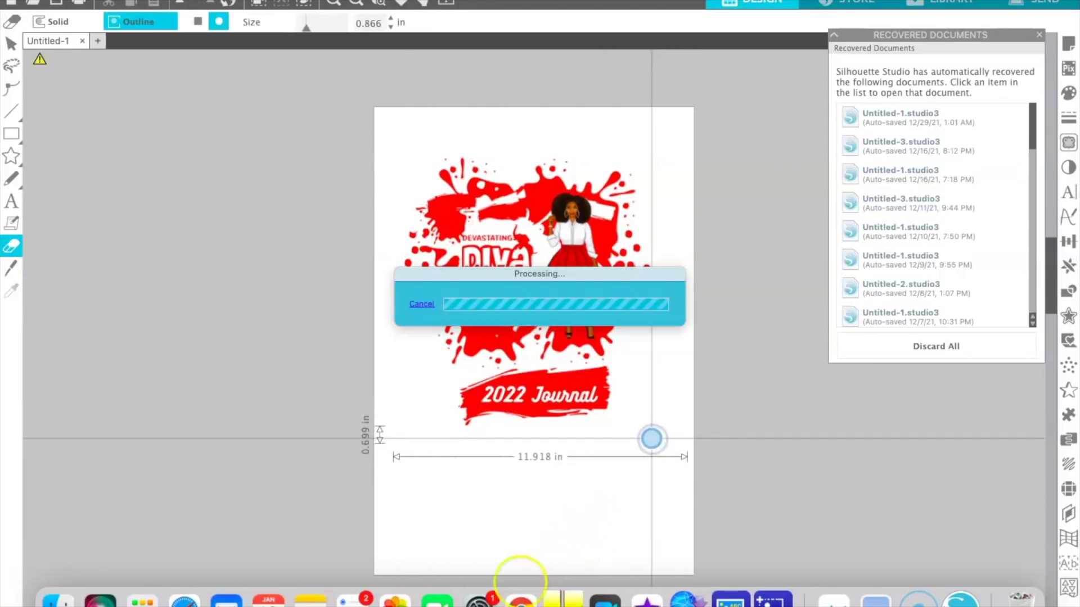
# Set a trace area around the whole artwork, with a threshold of 100%, and run Trace and Detach
pyautogui.click(1068, 142)
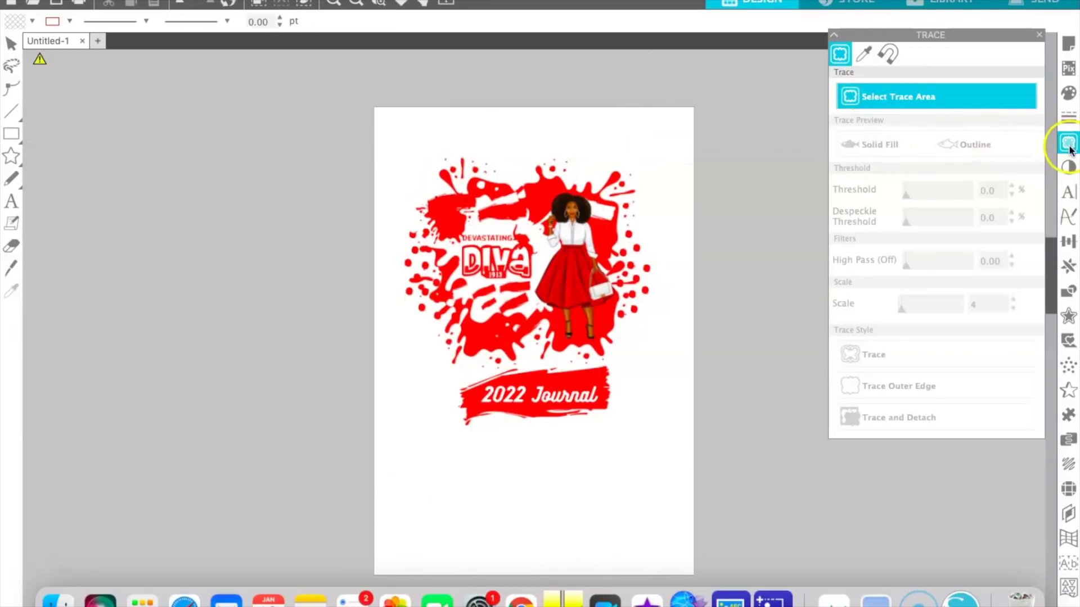
pyautogui.click(897, 96)
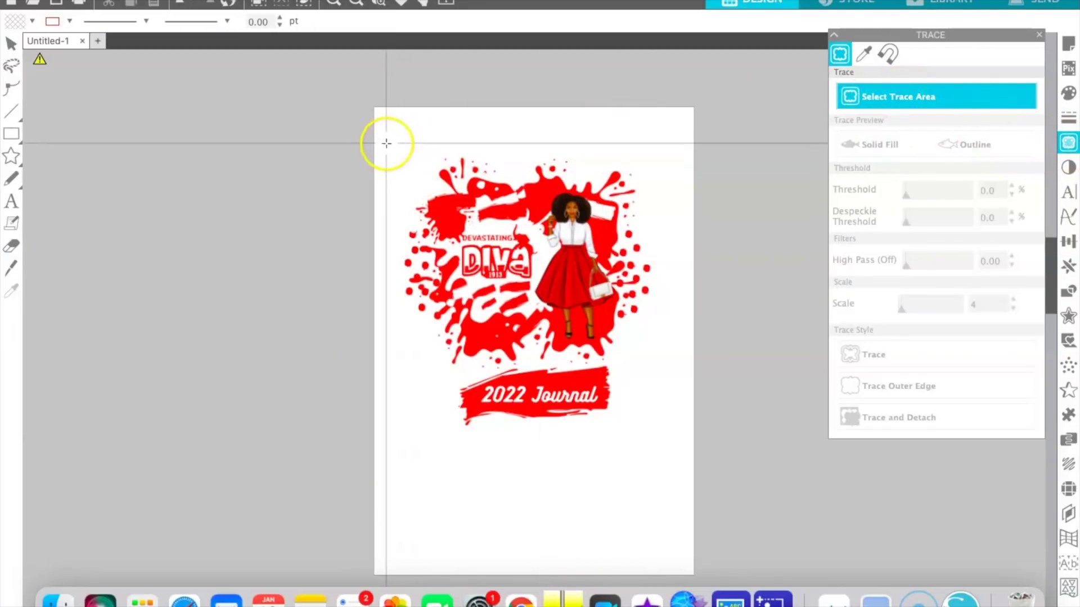
pyautogui.moveTo(388, 148)
pyautogui.mouseDown()
pyautogui.moveTo(398, 194)
pyautogui.moveTo(545, 388)
pyautogui.moveTo(628, 443)
pyautogui.moveTo(687, 432)
pyautogui.mouseUp()
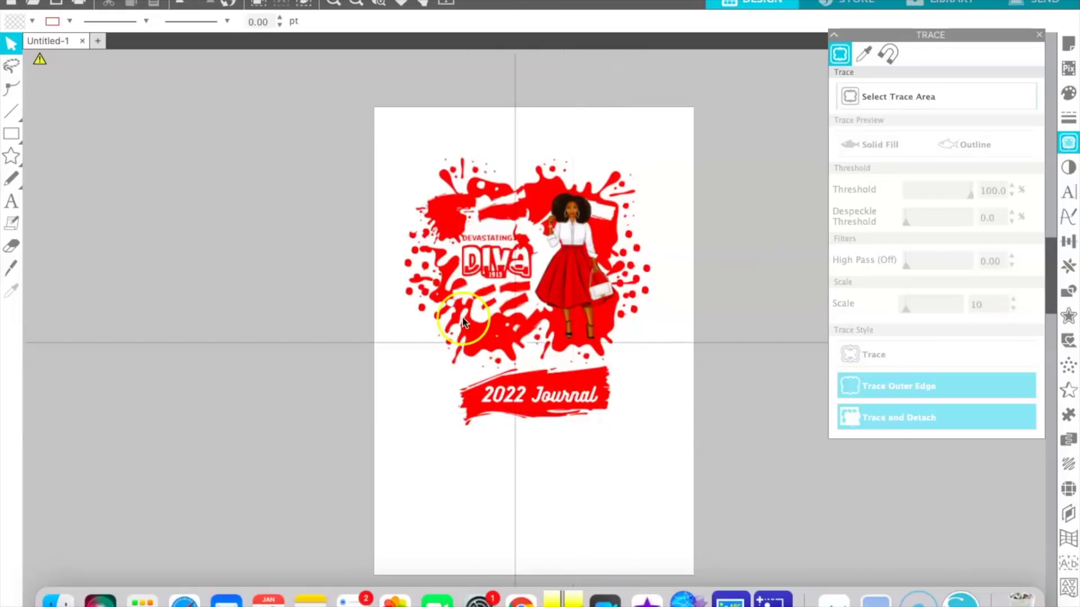
# Pull the leftover white background off the page and delete it
pyautogui.moveTo(411, 144); pyautogui.dragTo(357, 153)
pyautogui.moveTo(422, 161); pyautogui.dragTo(109, 219)
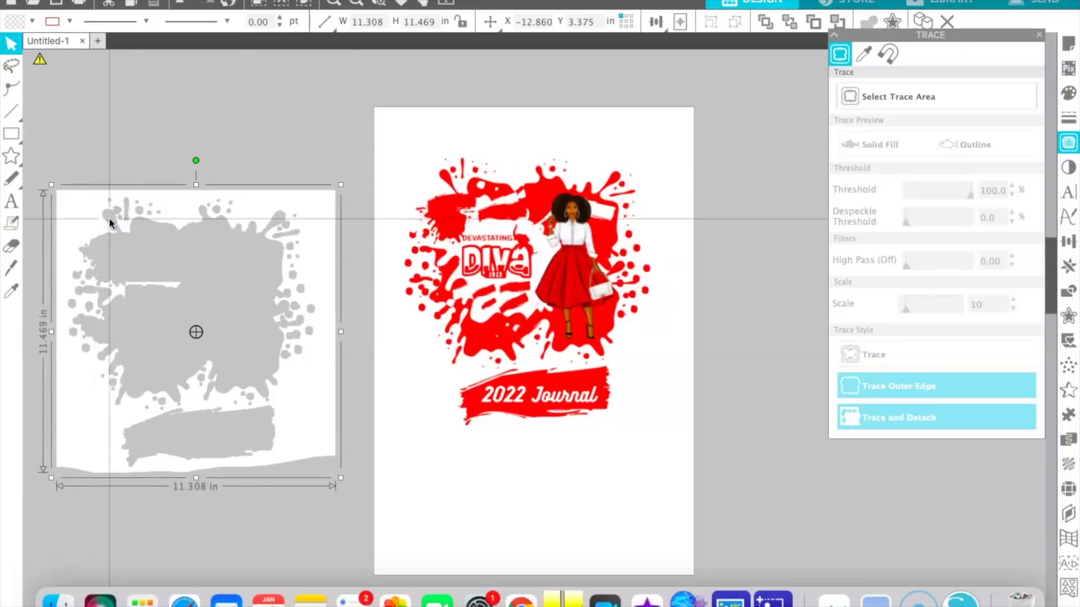
pyautogui.press('Escape')
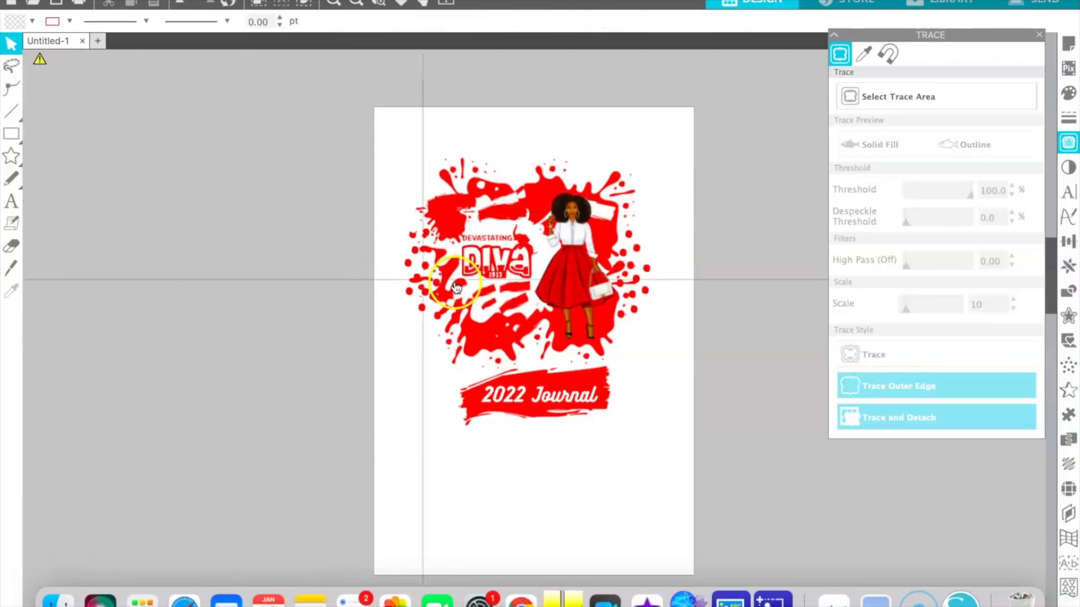
# Nudge the main splatter-and-figure piece slightly right relative to the loose splatter dots
pyautogui.moveTo(448, 279); pyautogui.dragTo(460, 278)
pyautogui.moveTo(399, 130); pyautogui.dragTo(669, 437)
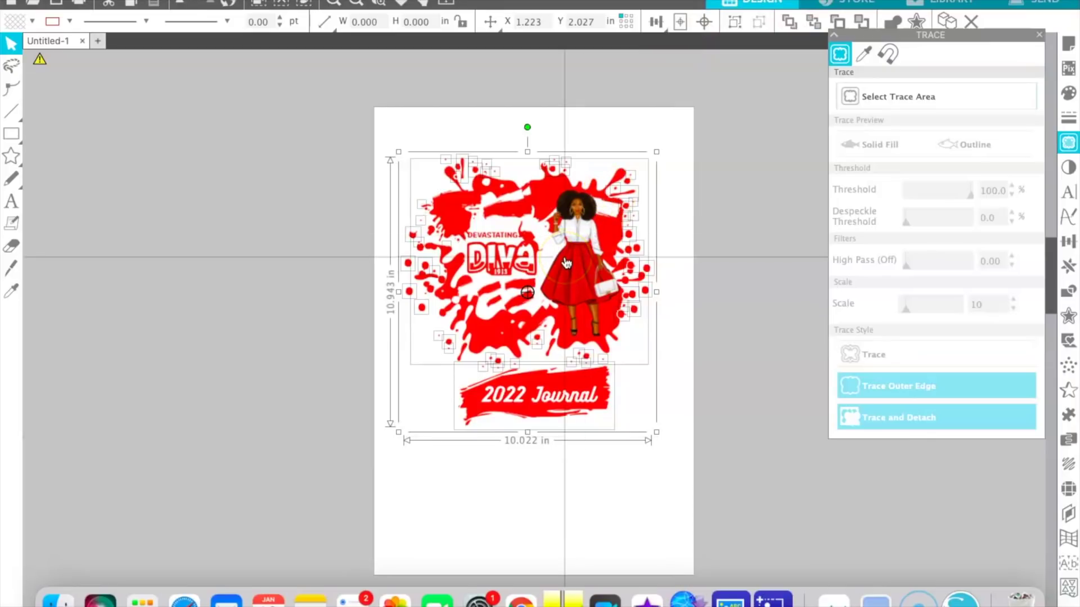
pyautogui.click(289, 272)
pyautogui.click(560, 286)
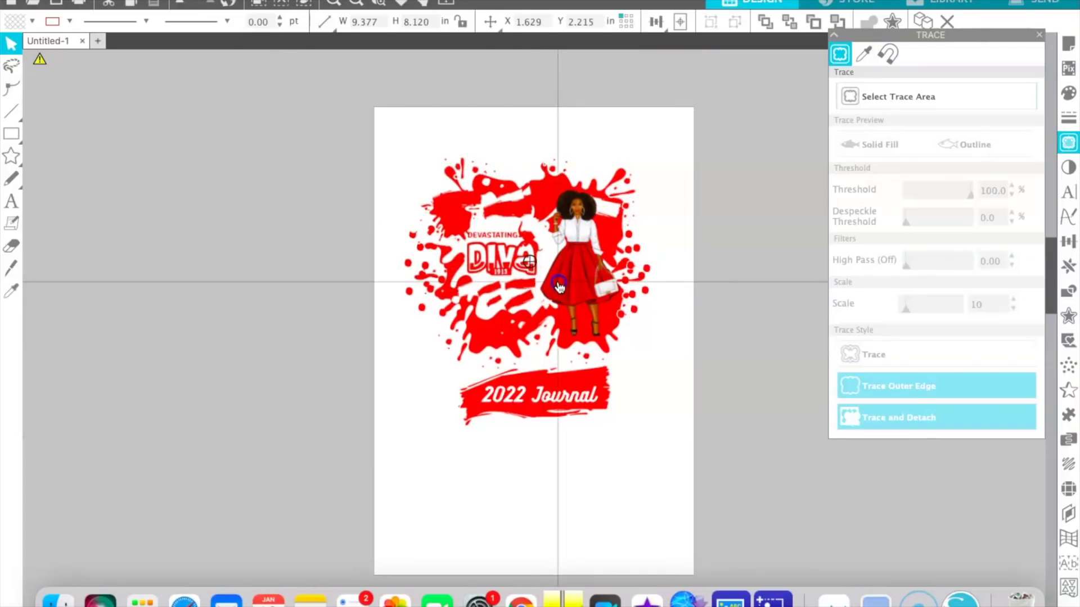
pyautogui.click(558, 286)
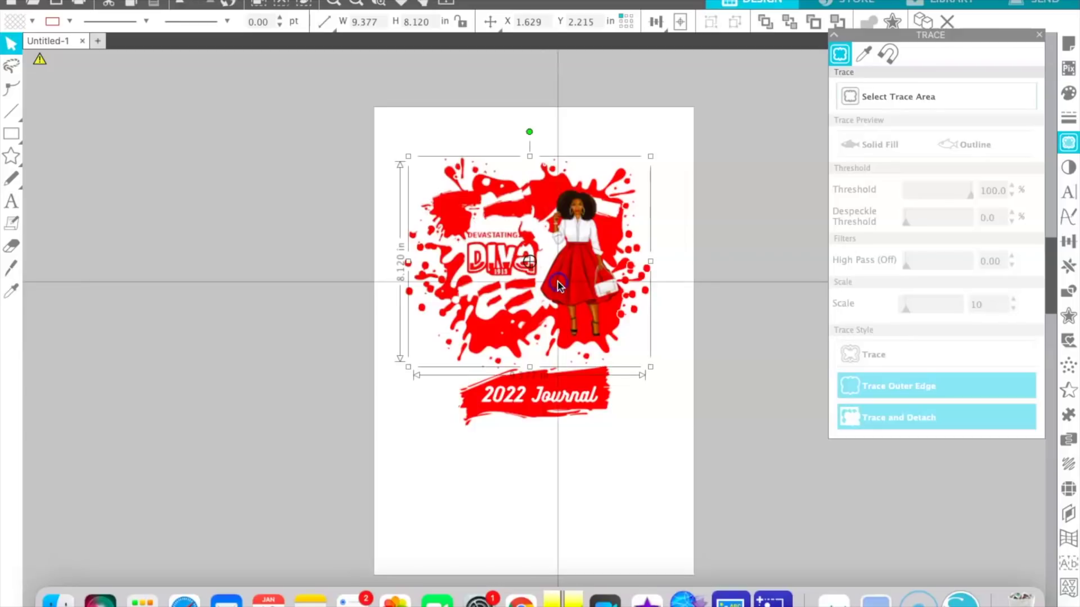
pyautogui.moveTo(565, 287); pyautogui.dragTo(568, 287)
pyautogui.click(410, 128)
# Group all traced artwork pieces, including the loose dots and the 2022 Journal banner
pyautogui.moveTo(396, 127); pyautogui.dragTo(675, 446)
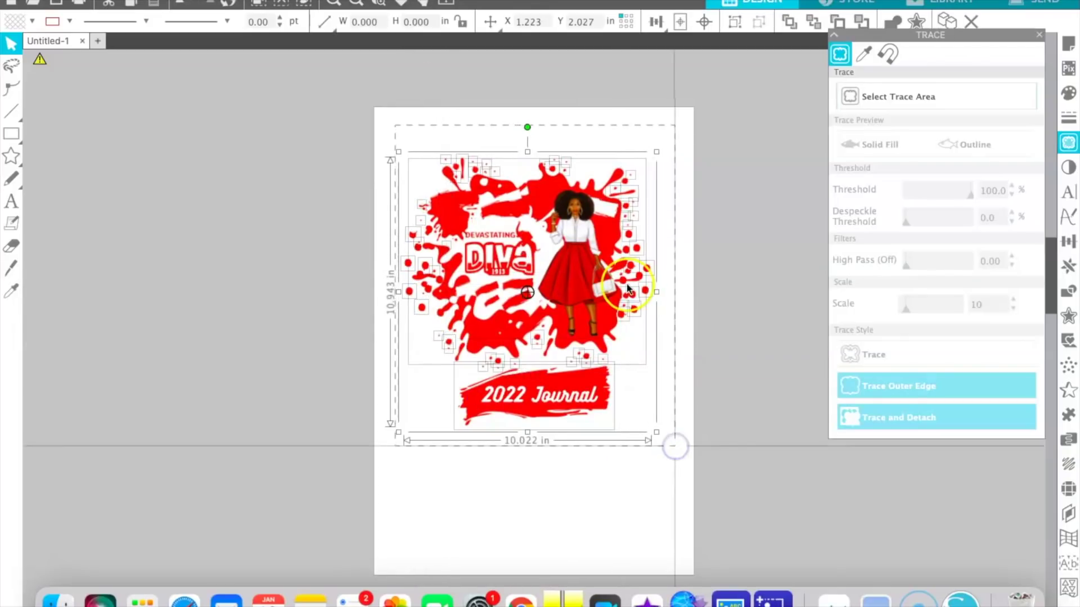
pyautogui.rightClick(587, 256)
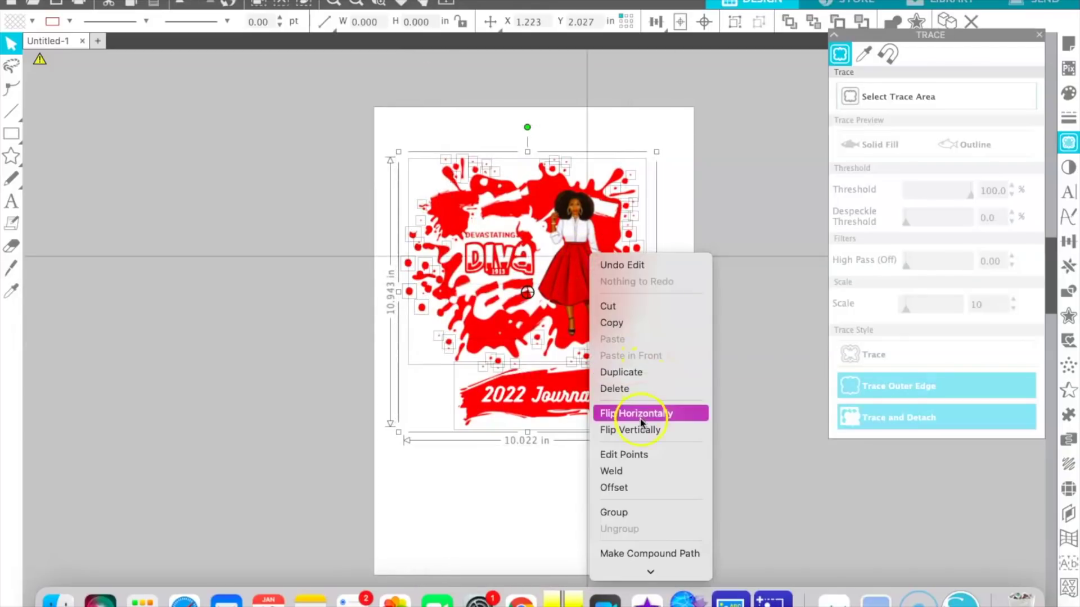
pyautogui.click(634, 510)
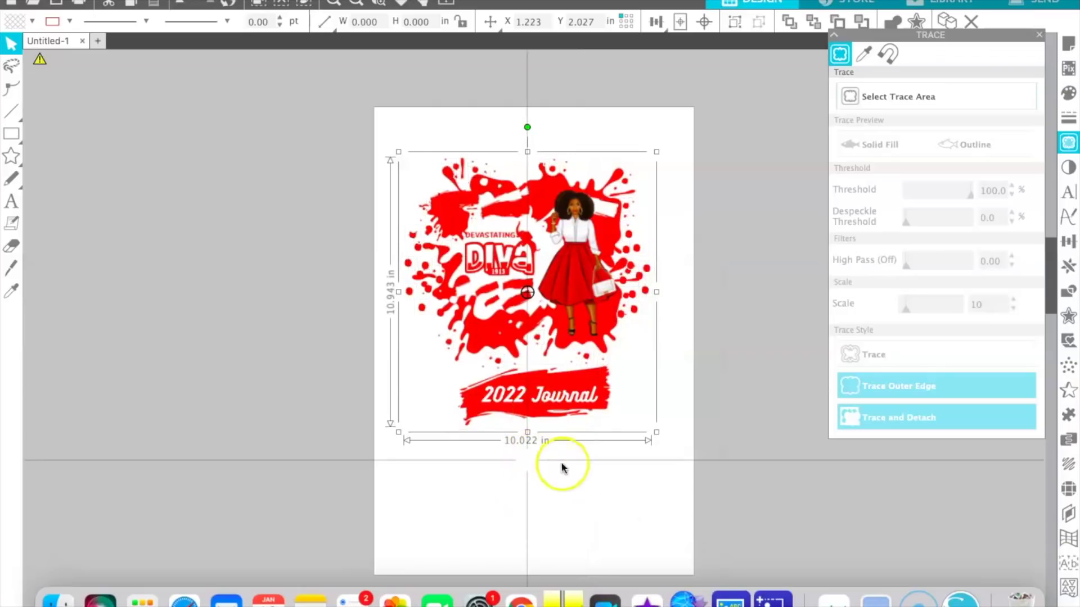
pyautogui.click(582, 513)
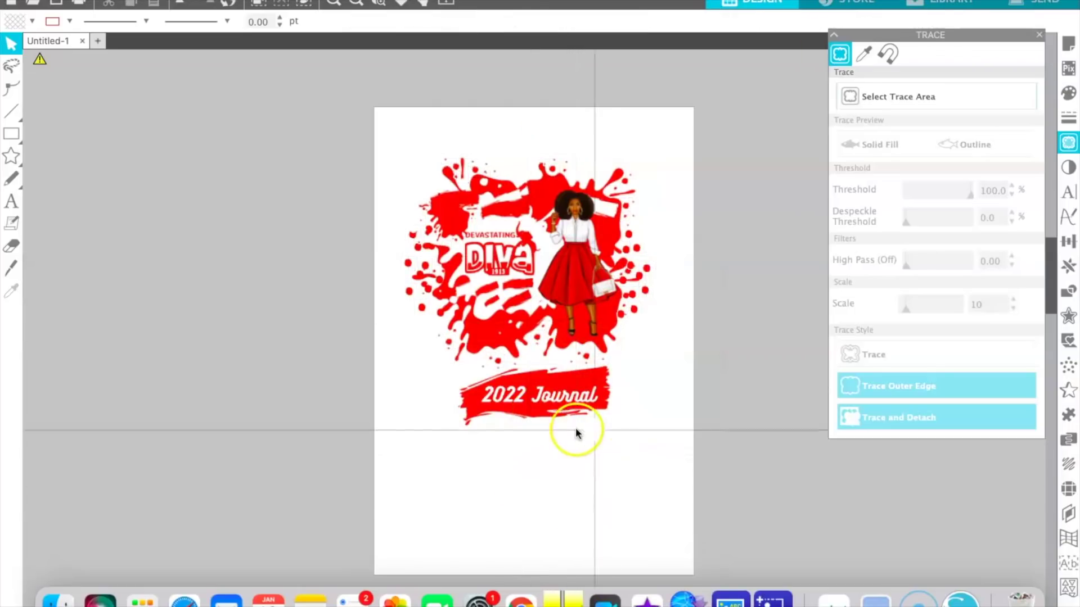
# Enlarge the grouped artwork to about 11.1 × 12.1 in and shift it to fit within the page width
pyautogui.click(625, 407)
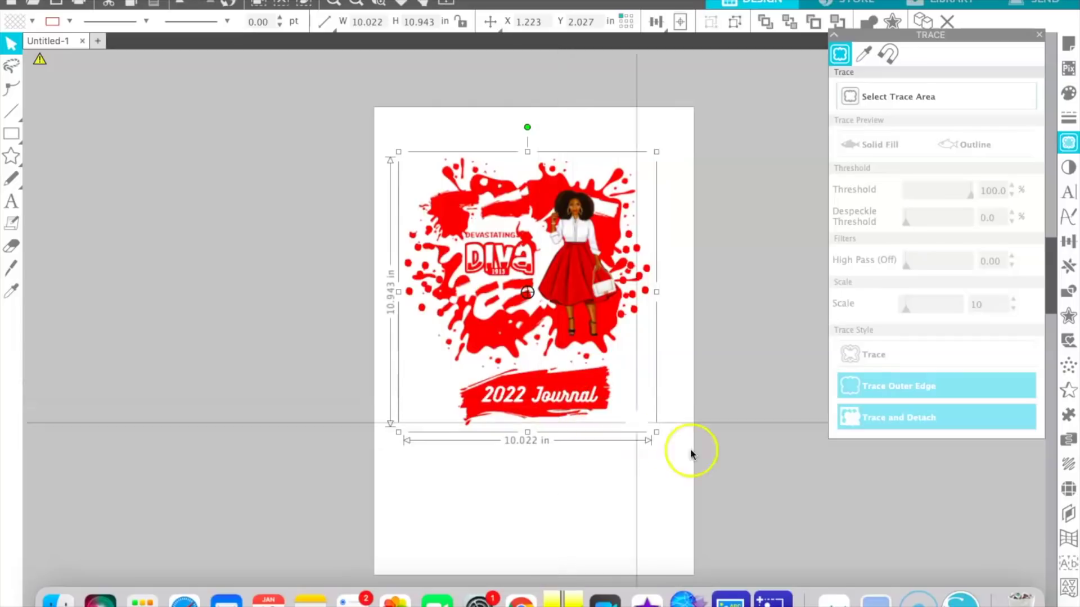
pyautogui.click(623, 397)
pyautogui.moveTo(596, 368); pyautogui.dragTo(703, 443)
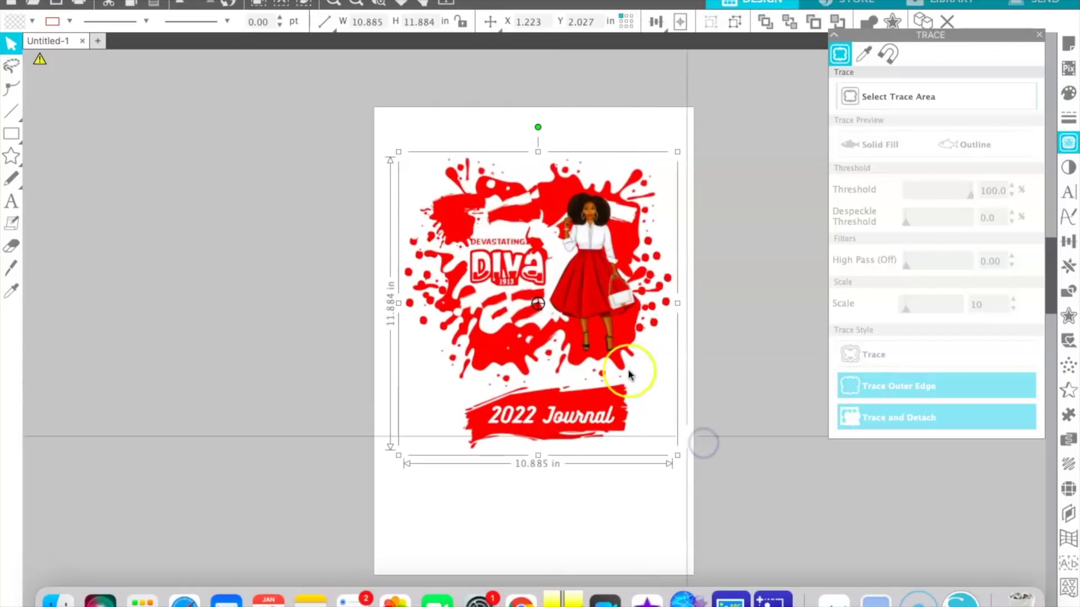
pyautogui.moveTo(532, 277); pyautogui.dragTo(499, 291)
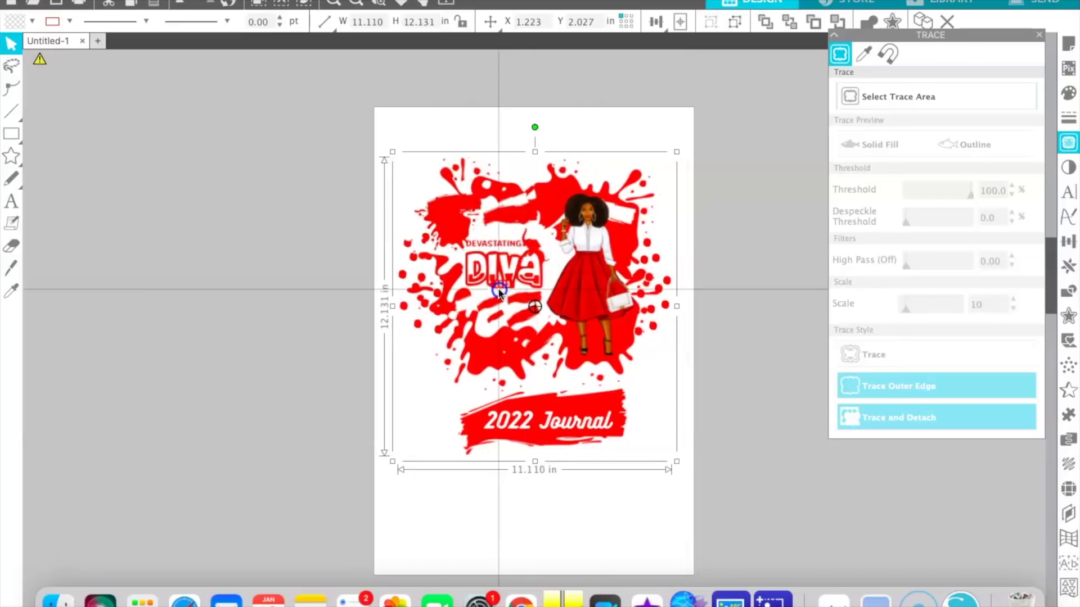
pyautogui.click(525, 432)
pyautogui.click(580, 312)
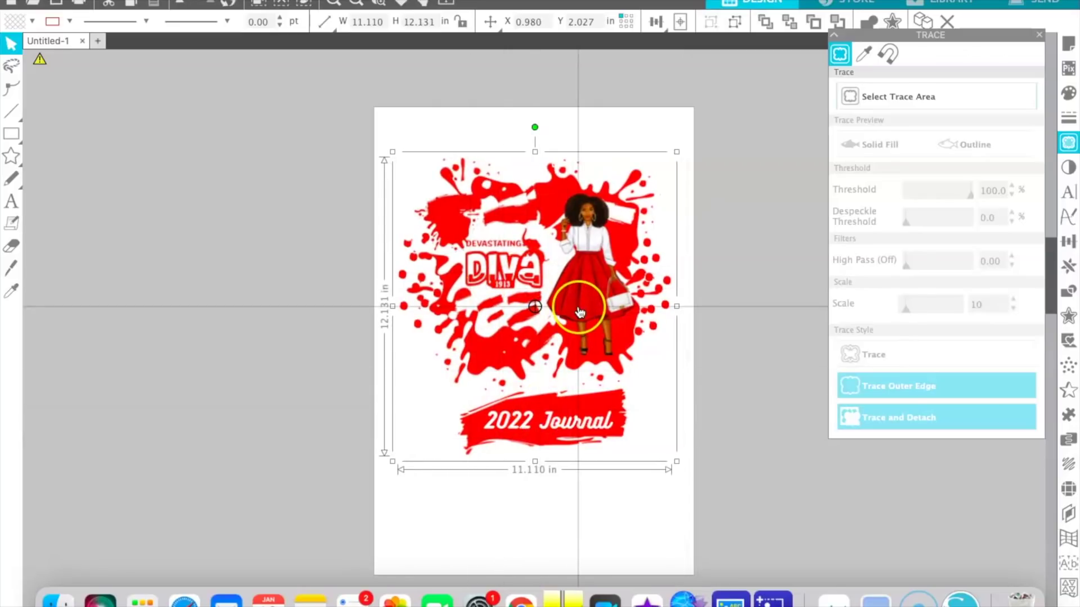
# Reduce the grouped artwork to about 9.1 × 10 in and centre it across the page's width
pyautogui.click(545, 471)
pyautogui.click(573, 411)
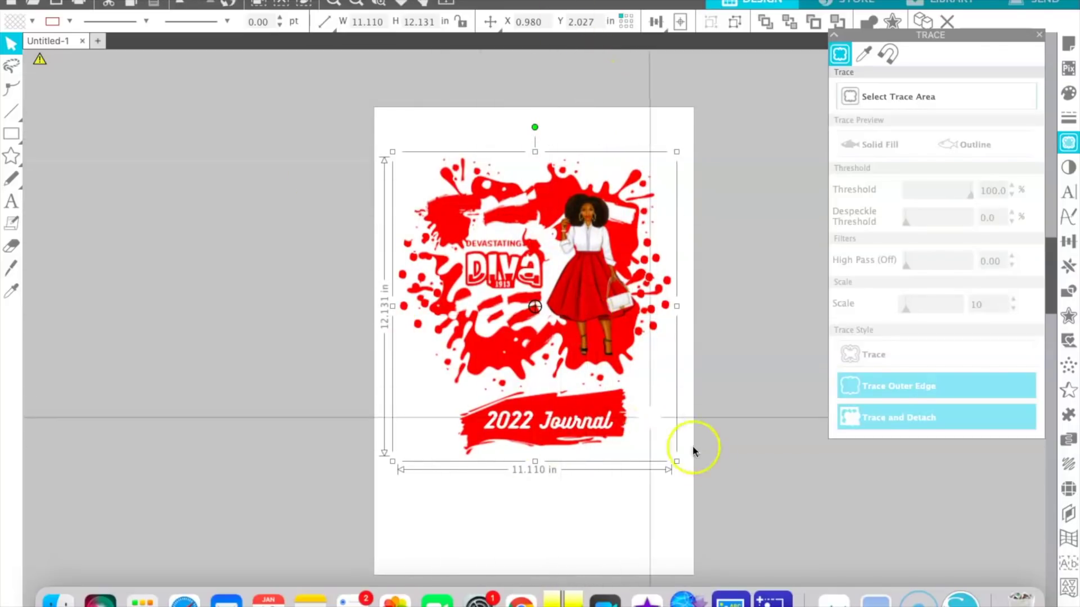
pyautogui.click(674, 461)
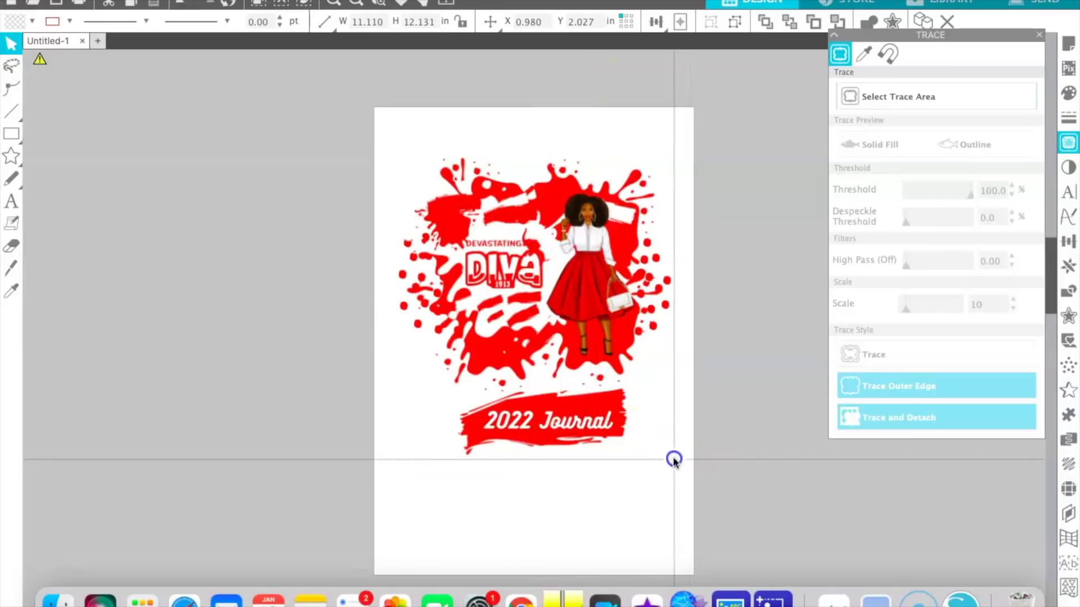
pyautogui.click(627, 405)
pyautogui.click(608, 516)
pyautogui.click(667, 462)
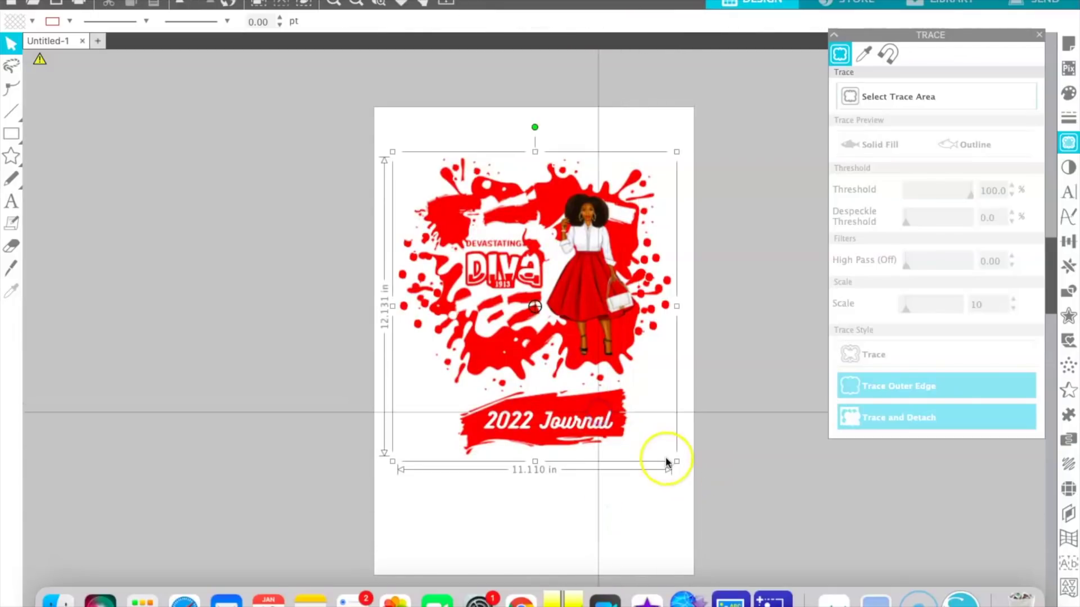
pyautogui.moveTo(677, 461); pyautogui.dragTo(569, 367)
pyautogui.moveTo(537, 297); pyautogui.dragTo(541, 303)
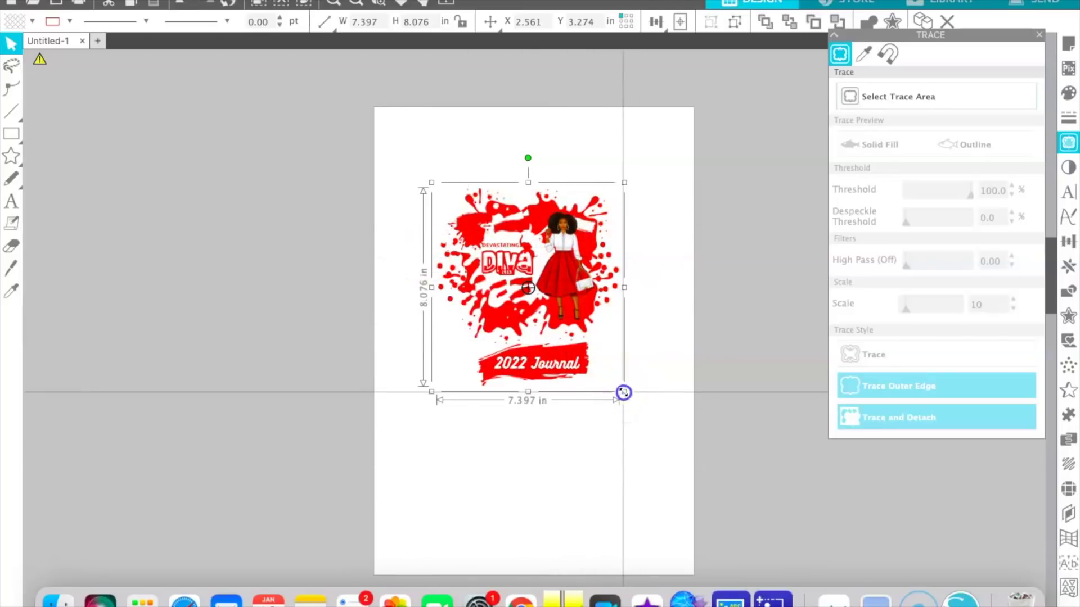
pyautogui.moveTo(651, 409); pyautogui.dragTo(667, 438)
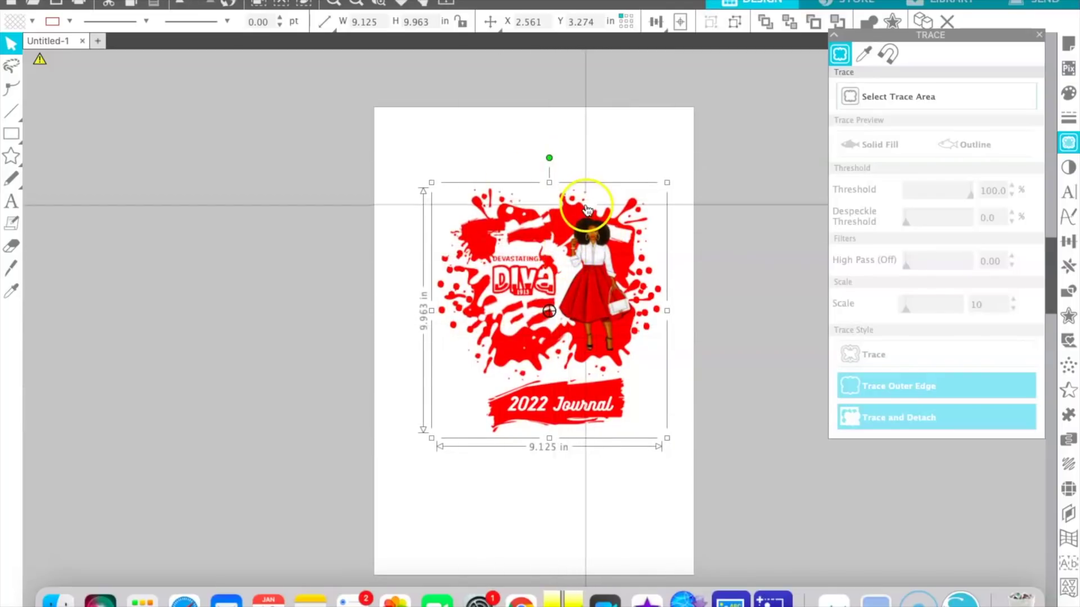
pyautogui.moveTo(572, 282); pyautogui.dragTo(556, 273)
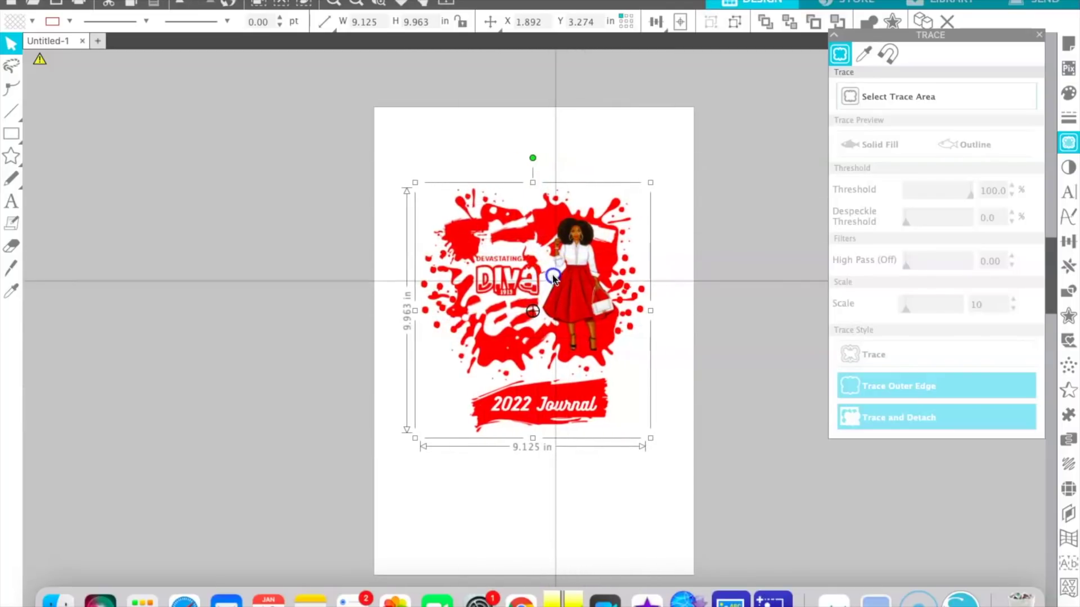
# Set the page size to 8.5 in wide and 11 in high
pyautogui.click(1067, 45)
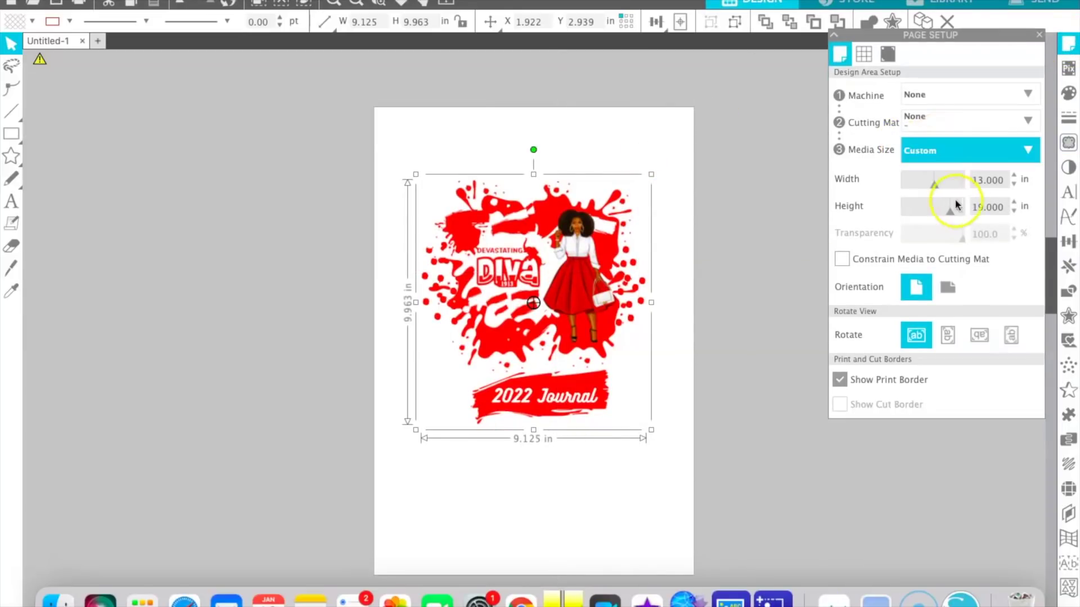
pyautogui.click(1002, 180)
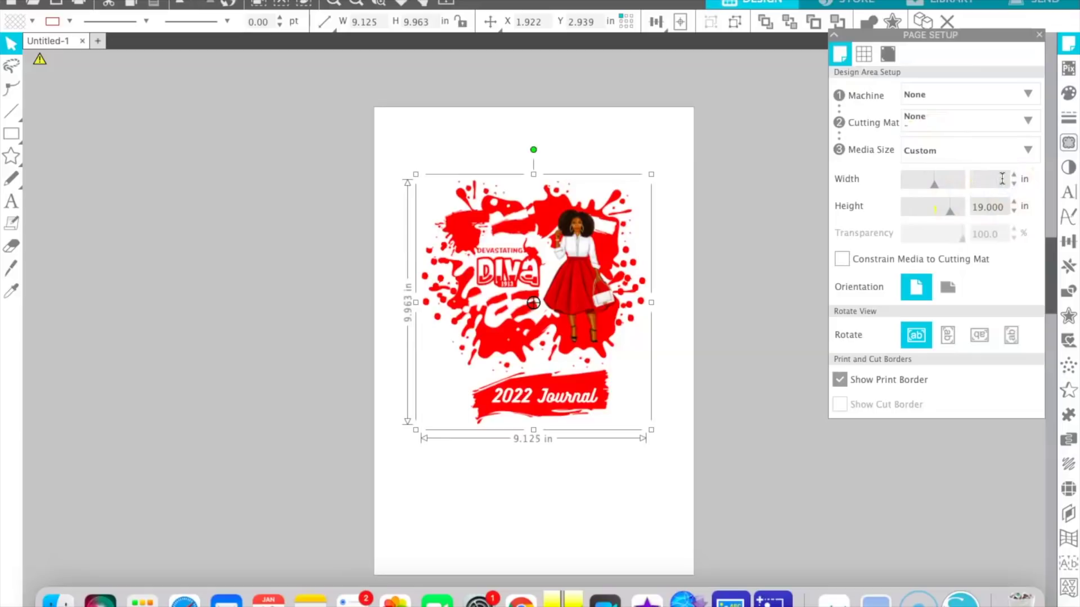
pyautogui.write('8.5')
pyautogui.click(1001, 207)
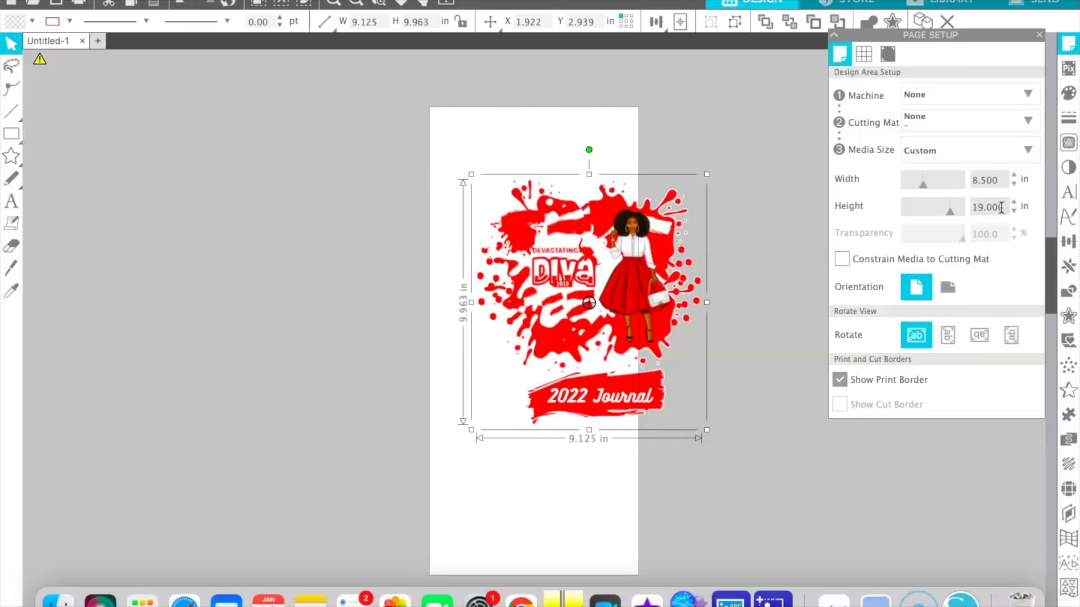
pyautogui.press('BackSpace')
pyautogui.press('BackSpace')
pyautogui.press('Return')
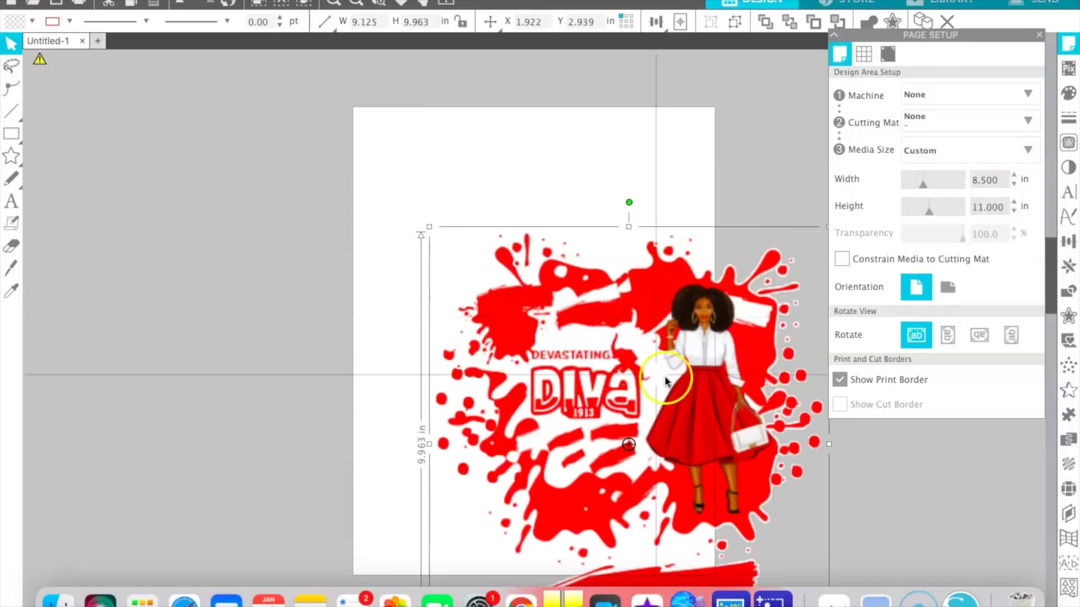
# Move the grouped artwork onto the page and reduce it to about 8.4 × 9.1 in so it spans the page width
pyautogui.moveTo(605, 340); pyautogui.dragTo(565, 281)
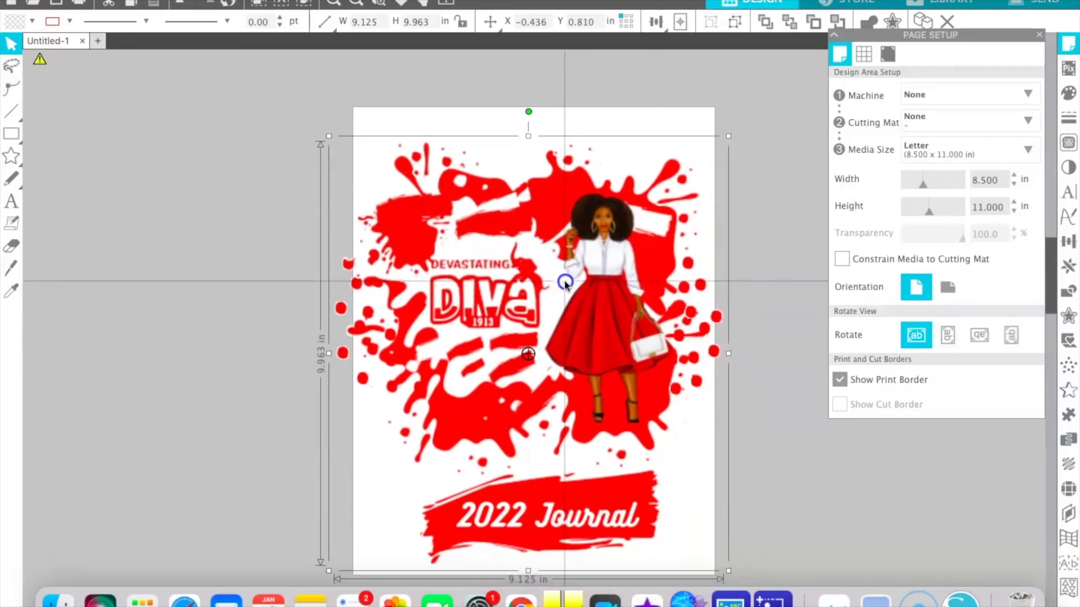
pyautogui.scroll(-1, 637, 393)
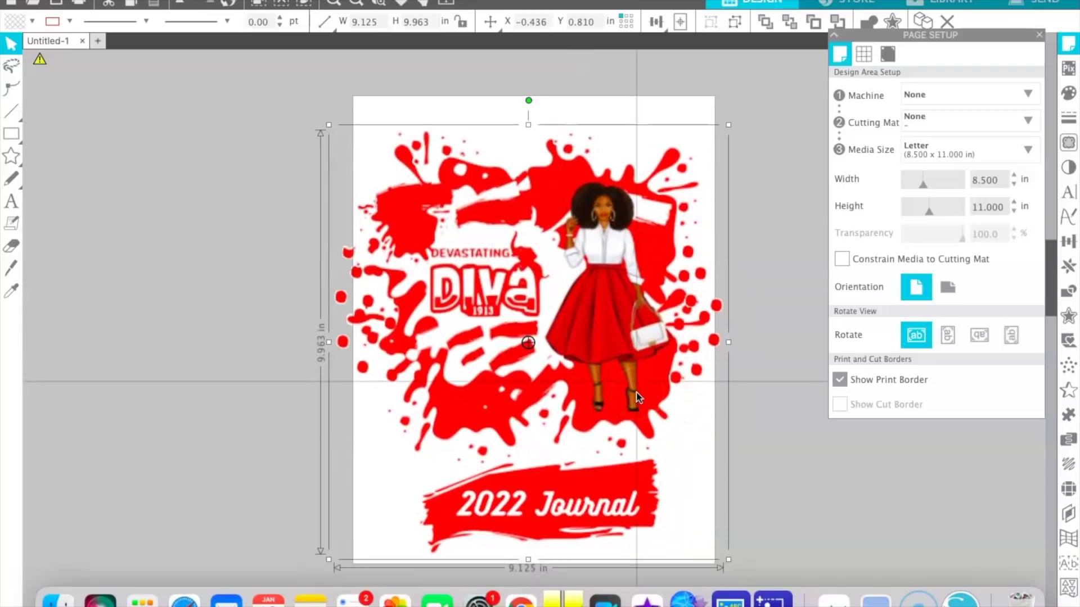
pyautogui.scroll(-1, 637, 396)
pyautogui.moveTo(723, 545); pyautogui.dragTo(680, 522)
pyautogui.moveTo(570, 357); pyautogui.dragTo(582, 357)
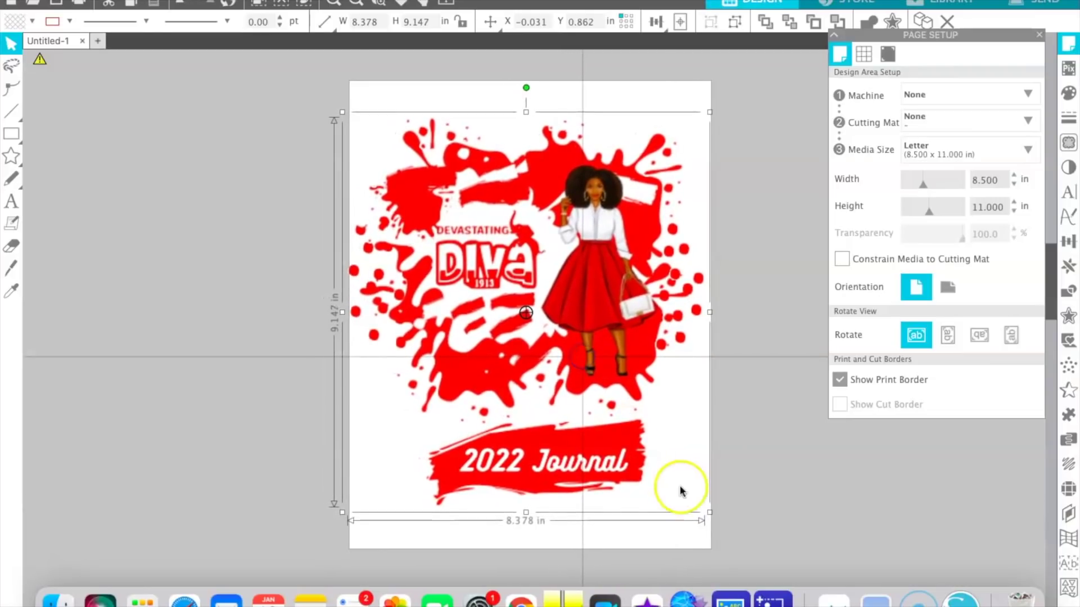
# Reduce the grouped artwork to about 7.2 × 7.9 in and centre it on the page with margins all around
pyautogui.moveTo(709, 510); pyautogui.dragTo(705, 509)
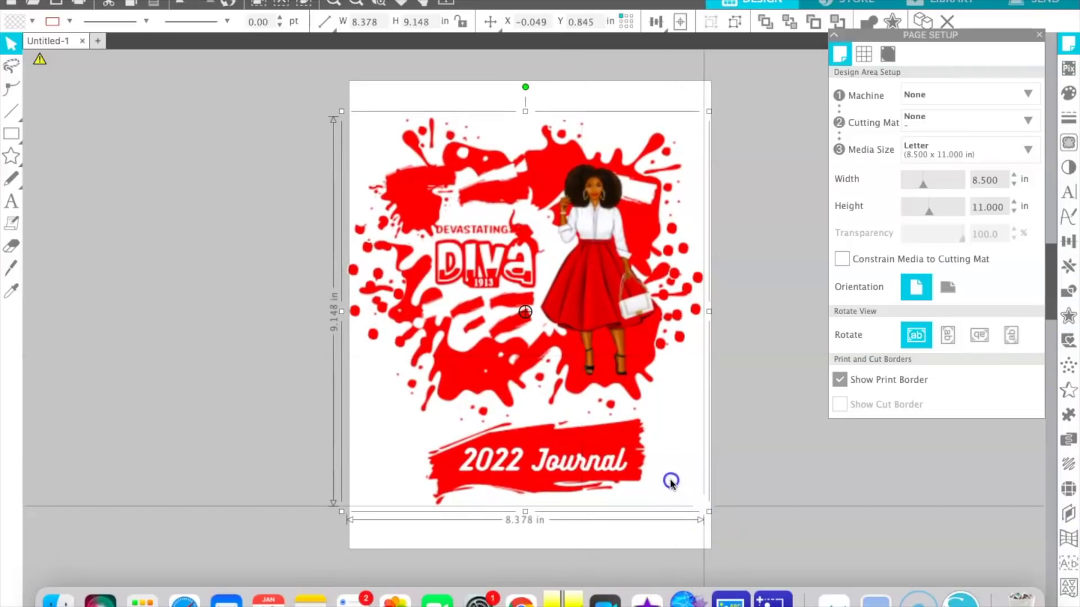
pyautogui.moveTo(659, 467); pyautogui.dragTo(656, 458)
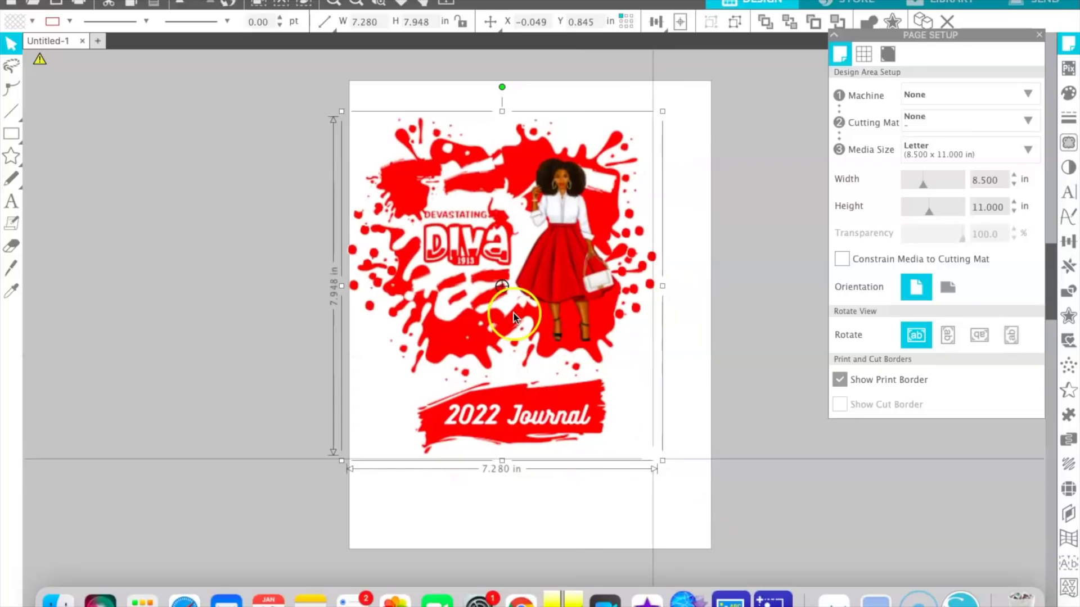
pyautogui.moveTo(492, 285); pyautogui.dragTo(567, 363)
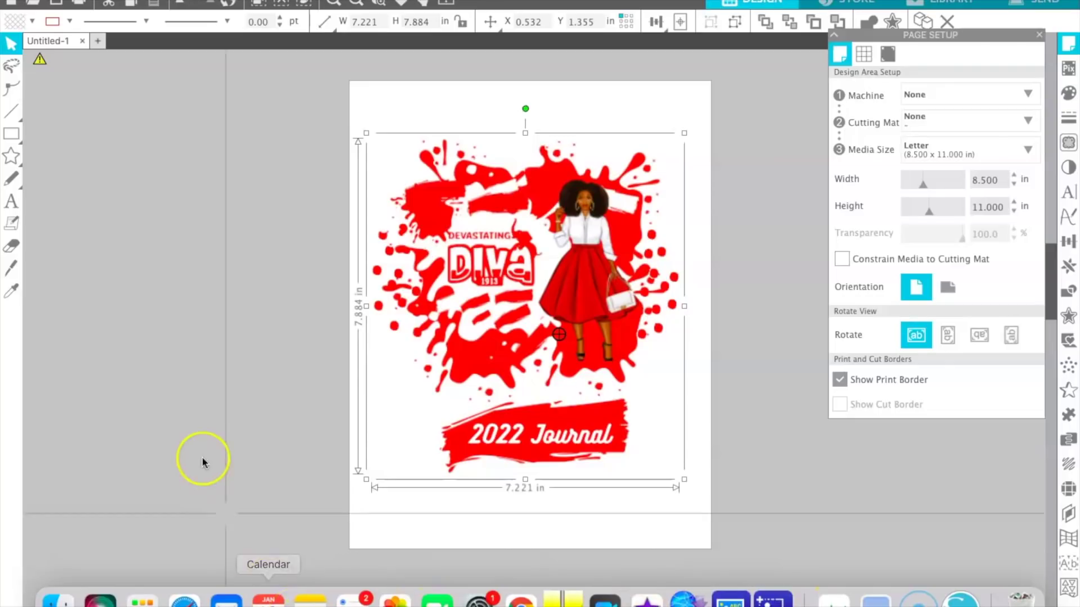
# Switch to the Canva design in Chrome and look through its pages from page 5 back to page 1
pyautogui.click(519, 603)
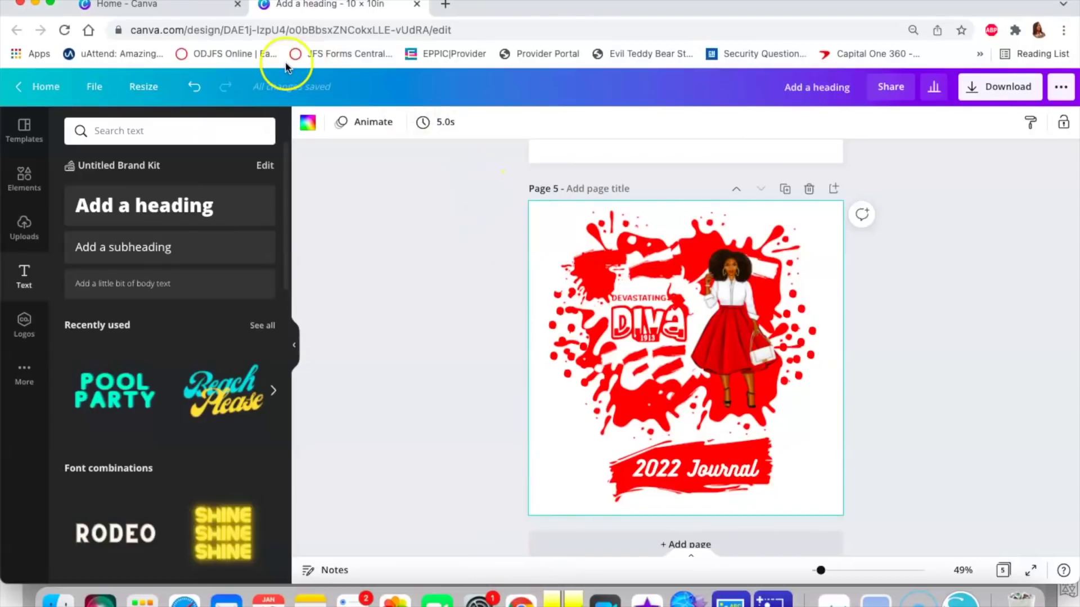
pyautogui.click(658, 351)
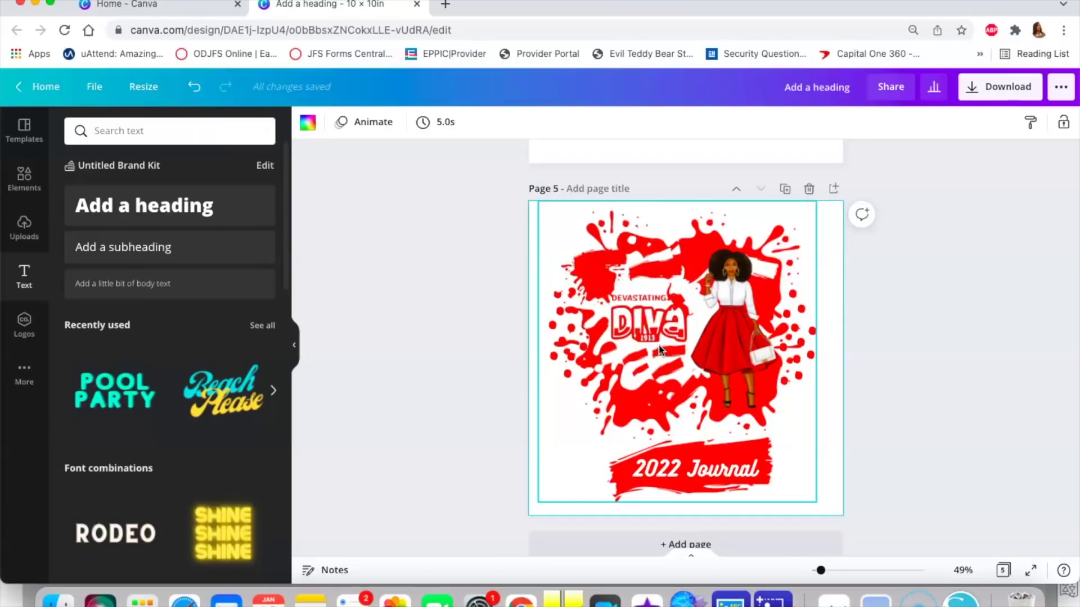
pyautogui.scroll(15, 641, 236)
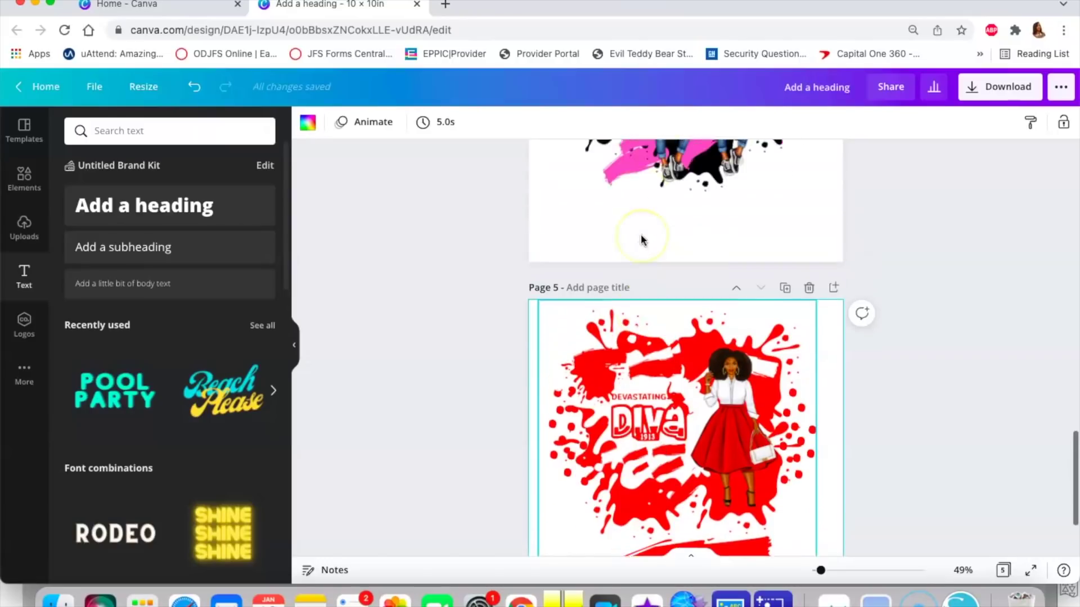
pyautogui.scroll(10, 642, 236)
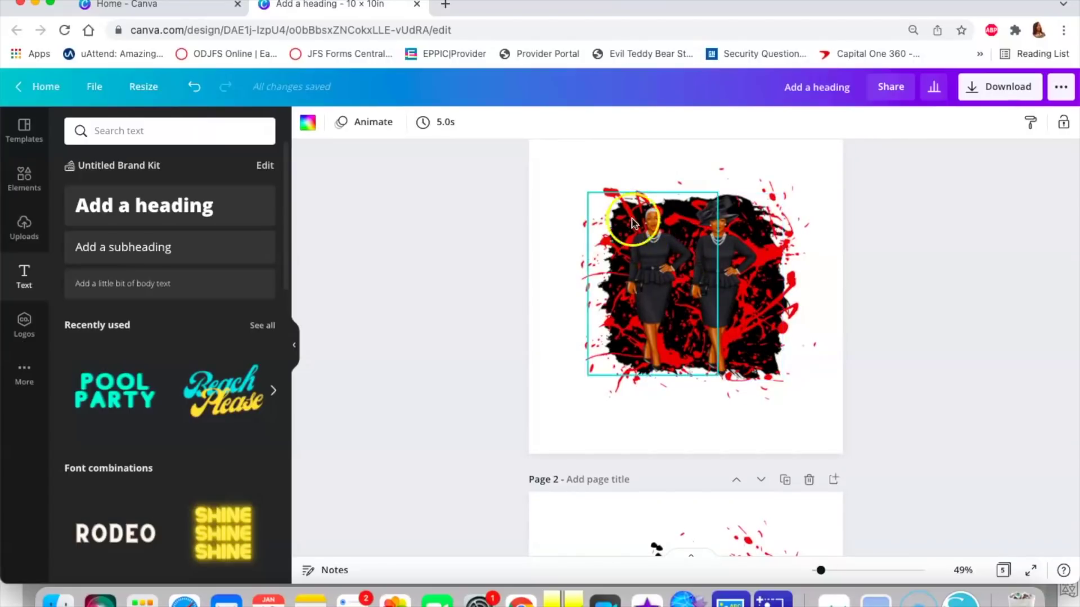
# Browse the recently used Canva elements for brush strokes, banners and background graphics
pyautogui.click(20, 179)
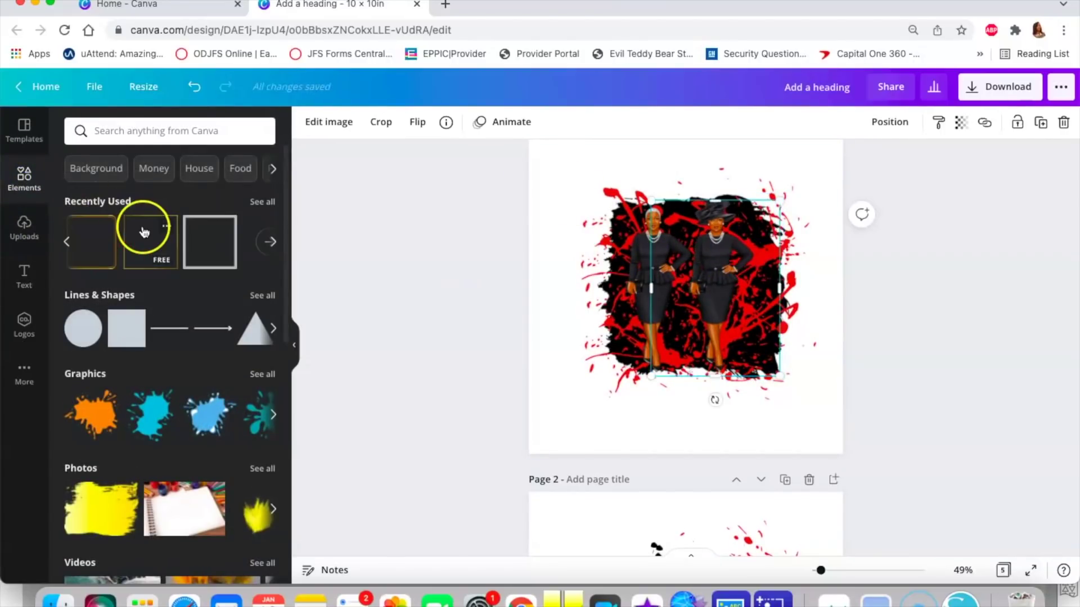
pyautogui.click(65, 243)
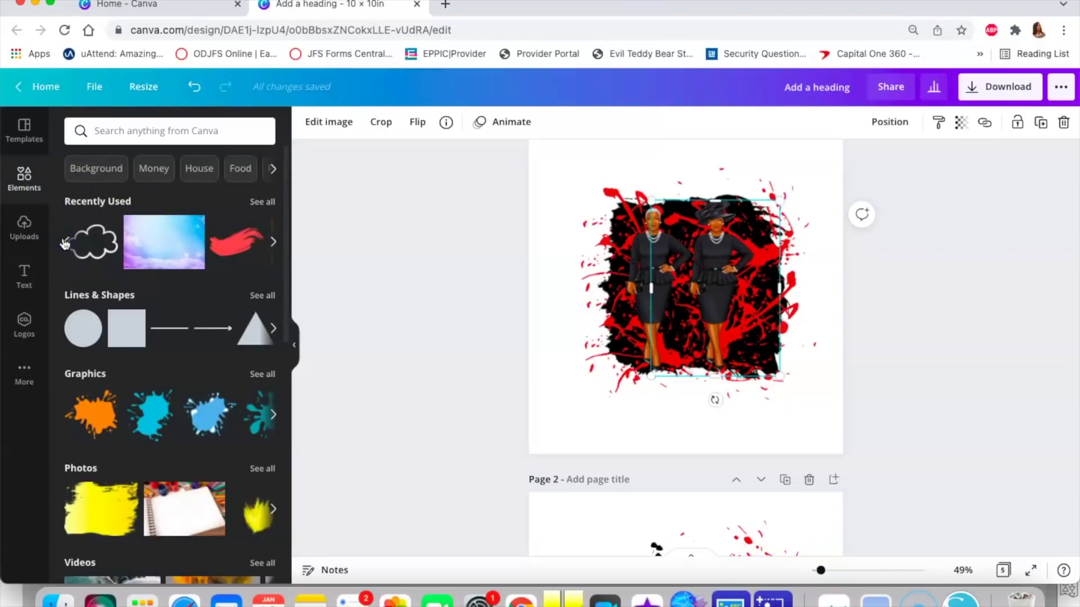
pyautogui.click(64, 243)
pyautogui.click(64, 242)
pyautogui.click(65, 243)
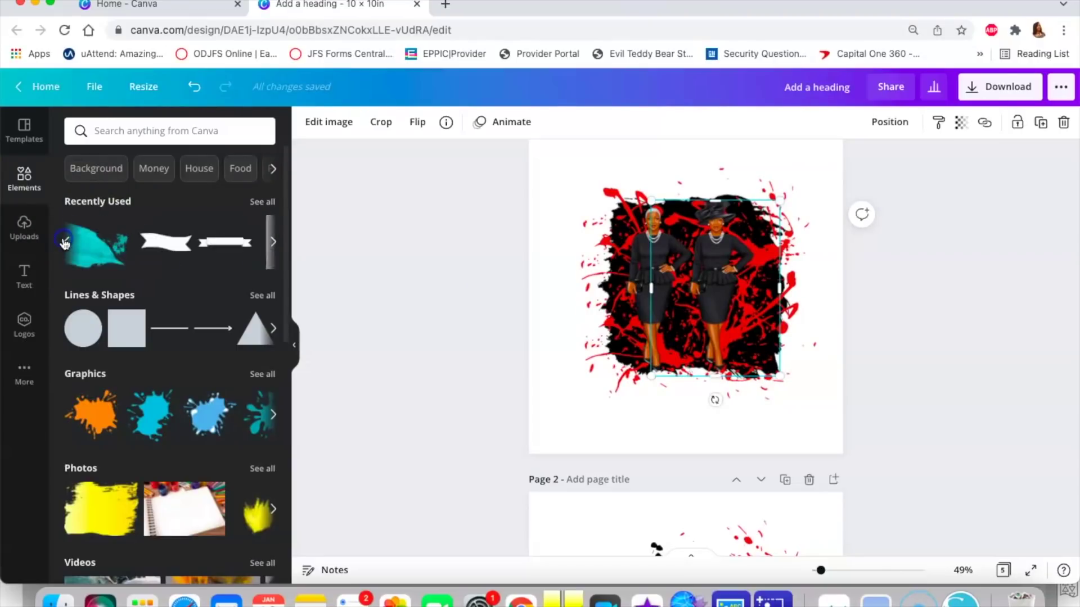
pyautogui.click(65, 243)
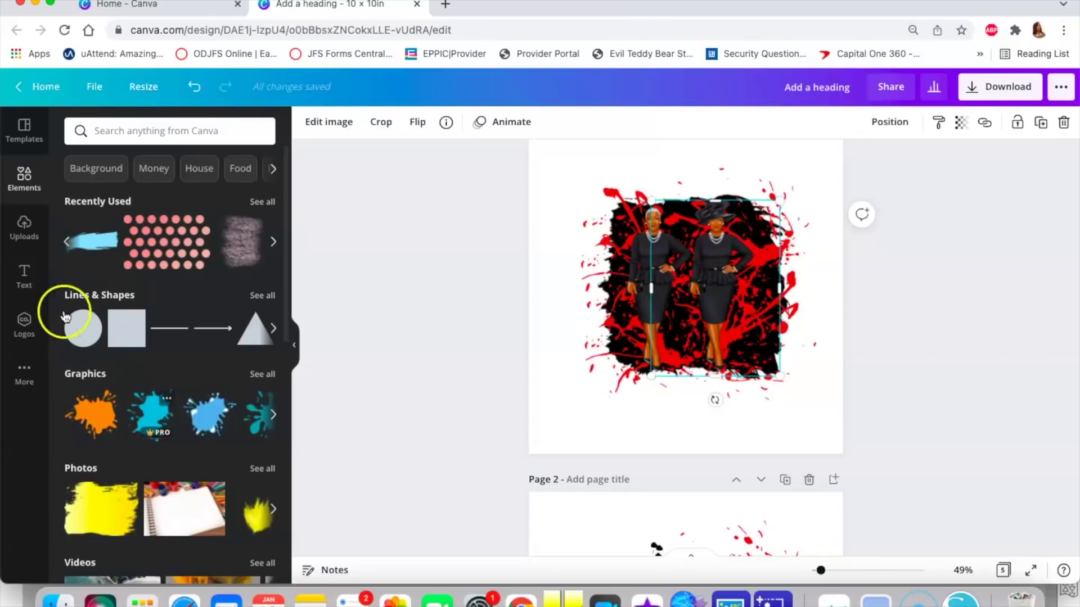
# Look through the uploaded images for the red splatter and the black square background used on page 1
pyautogui.click(22, 231)
pyautogui.scroll(10, 152, 389)
pyautogui.click(165, 291)
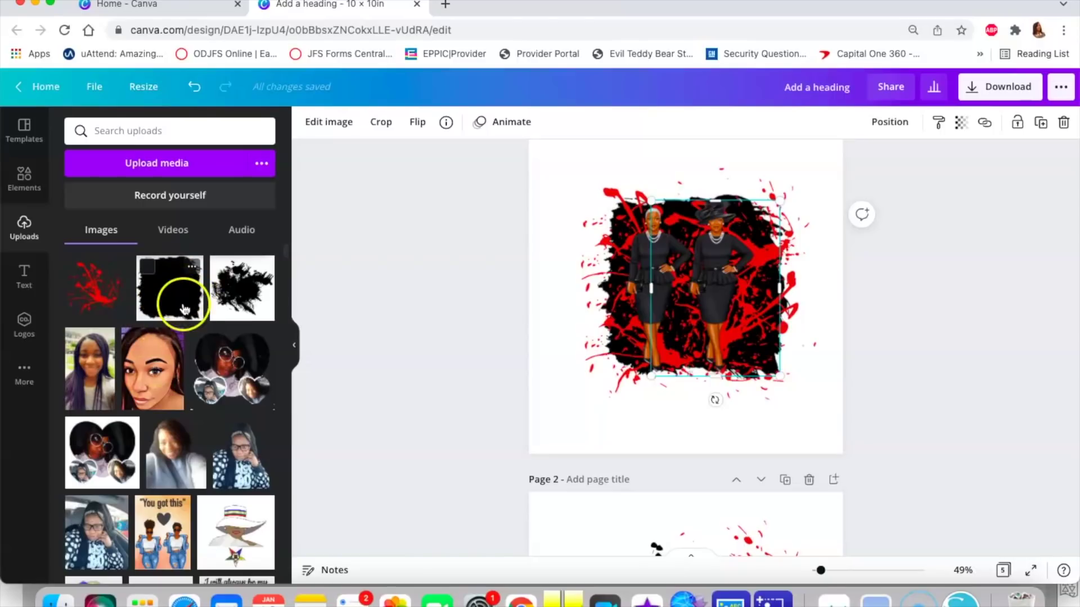
pyautogui.click(170, 298)
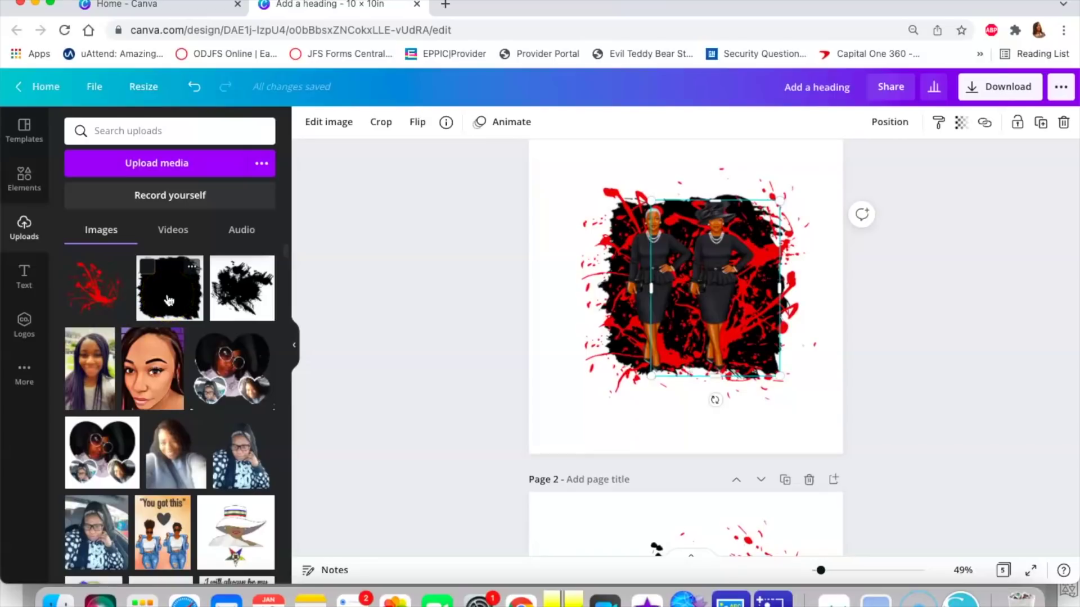
# Search Google for "paint splatters" in a new browser tab
pyautogui.click(443, 6)
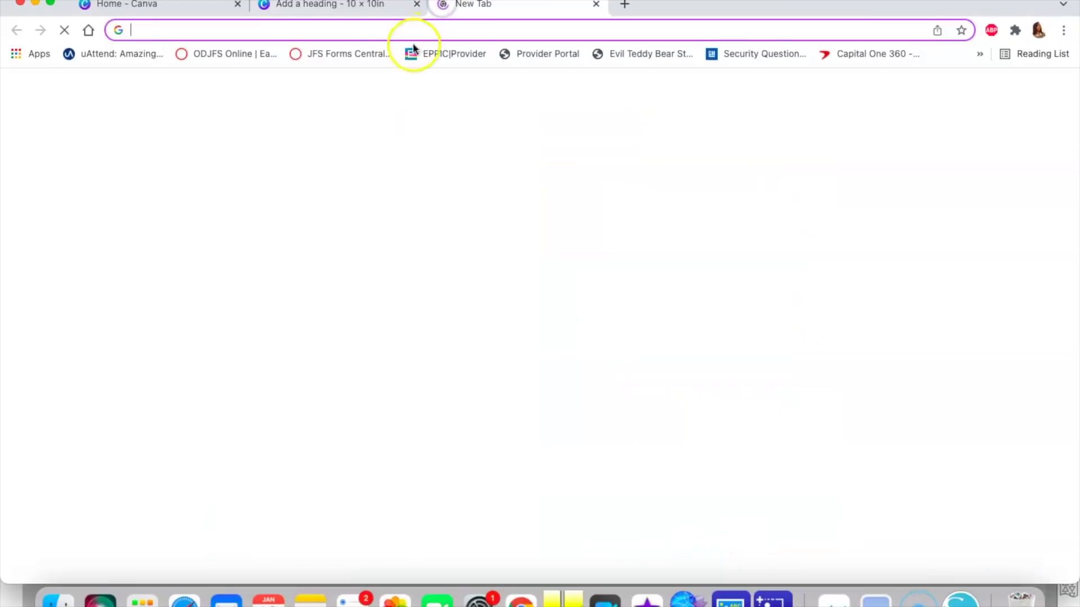
pyautogui.click(393, 35)
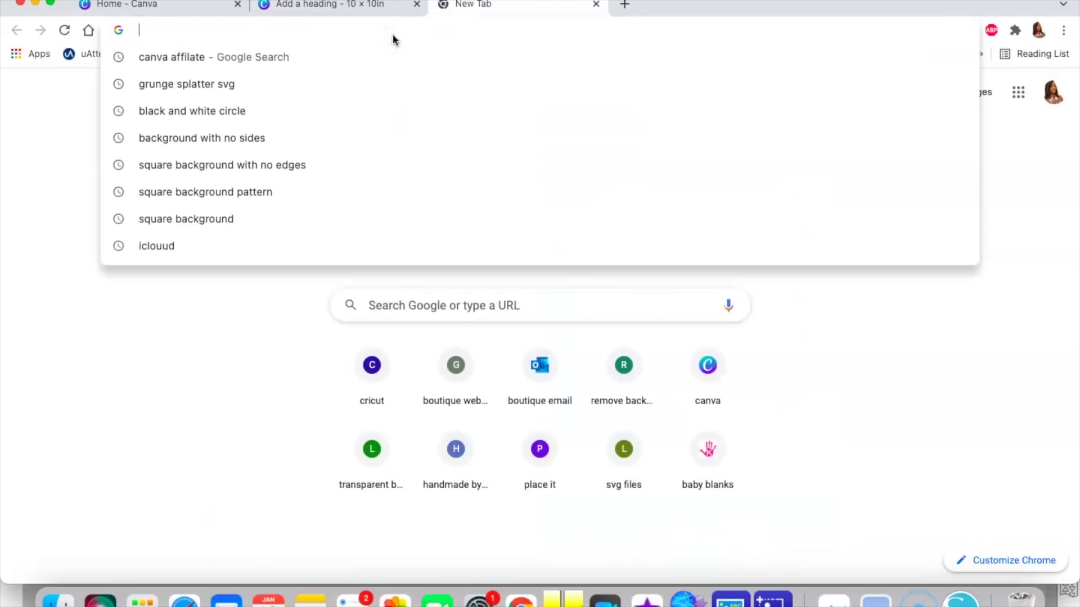
pyautogui.write('paint')
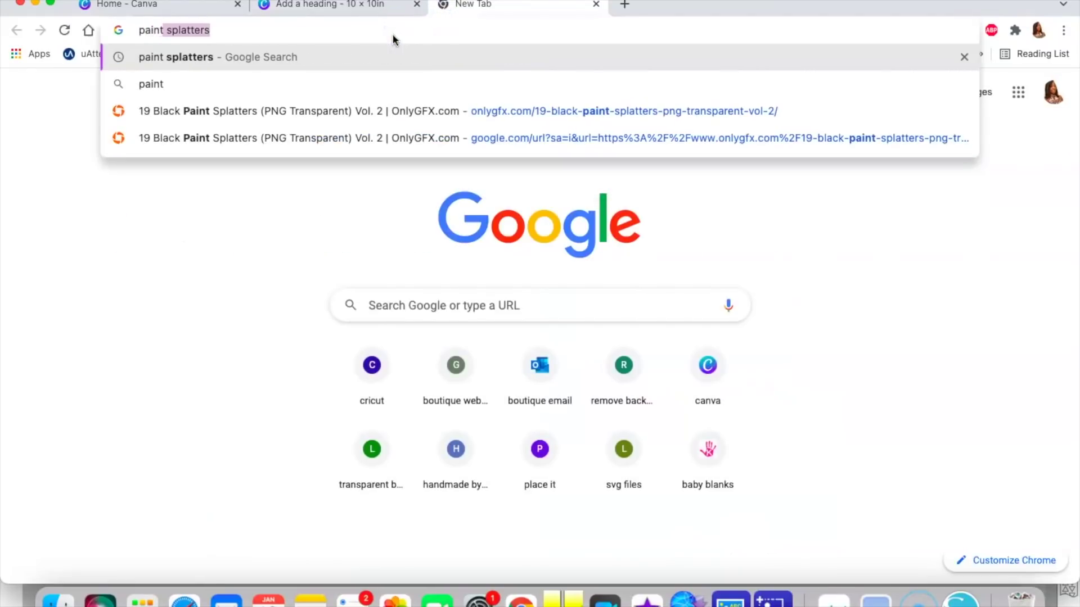
pyautogui.click(198, 56)
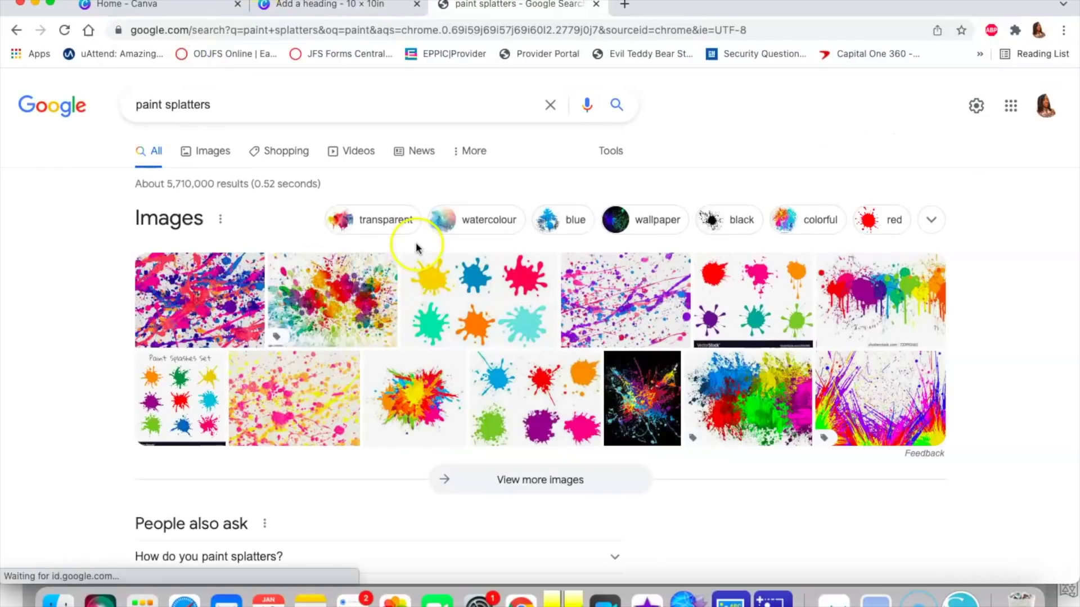
# Skim the paint splatter web results and switch the search to image results
pyautogui.scroll(-13, 422, 363)
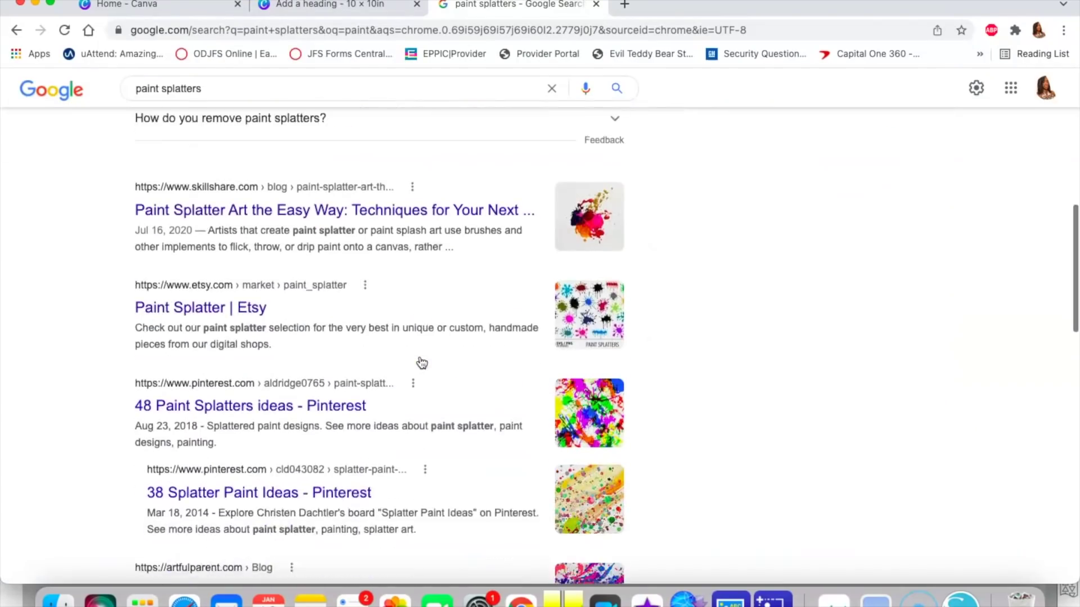
pyautogui.scroll(-6, 422, 363)
pyautogui.scroll(19, 417, 362)
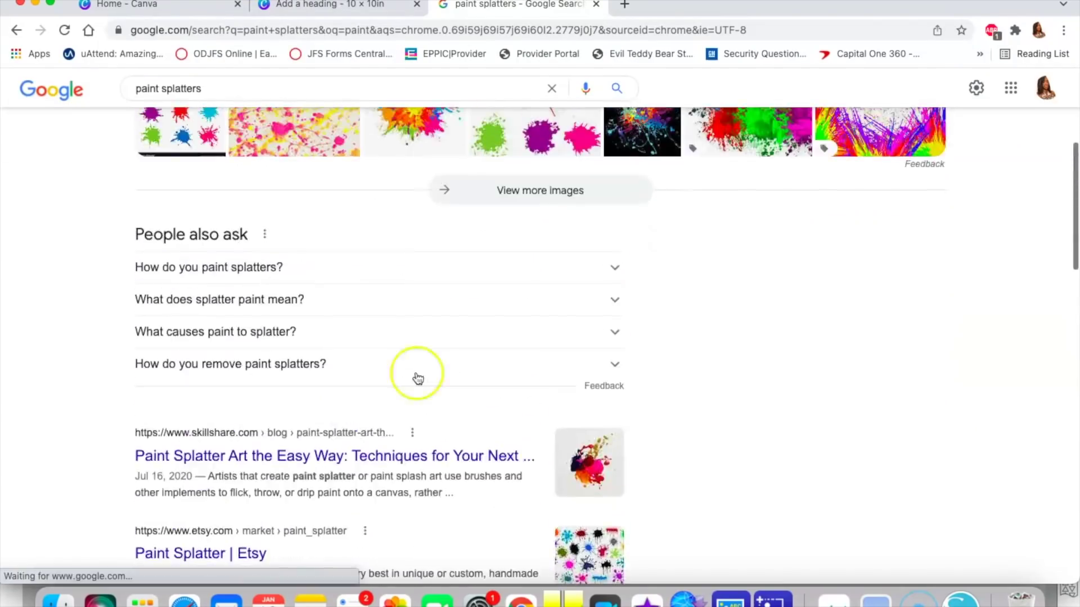
pyautogui.click(413, 412)
pyautogui.scroll(-1, 413, 412)
pyautogui.click(209, 152)
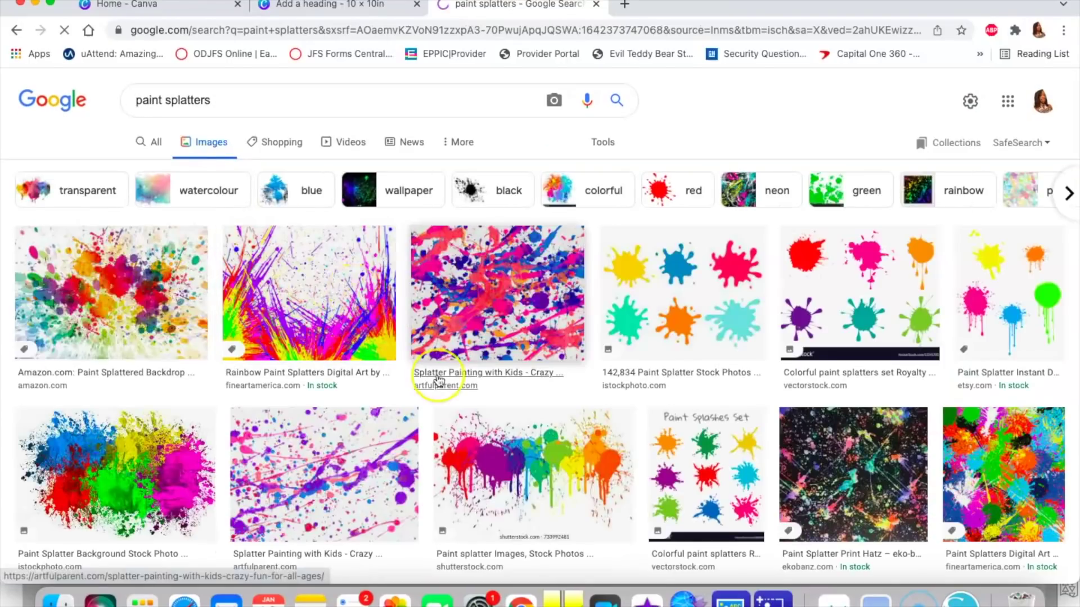
# Examine the paint splatter image results for splatter styles that could serve as design backgrounds
pyautogui.scroll(-20, 438, 381)
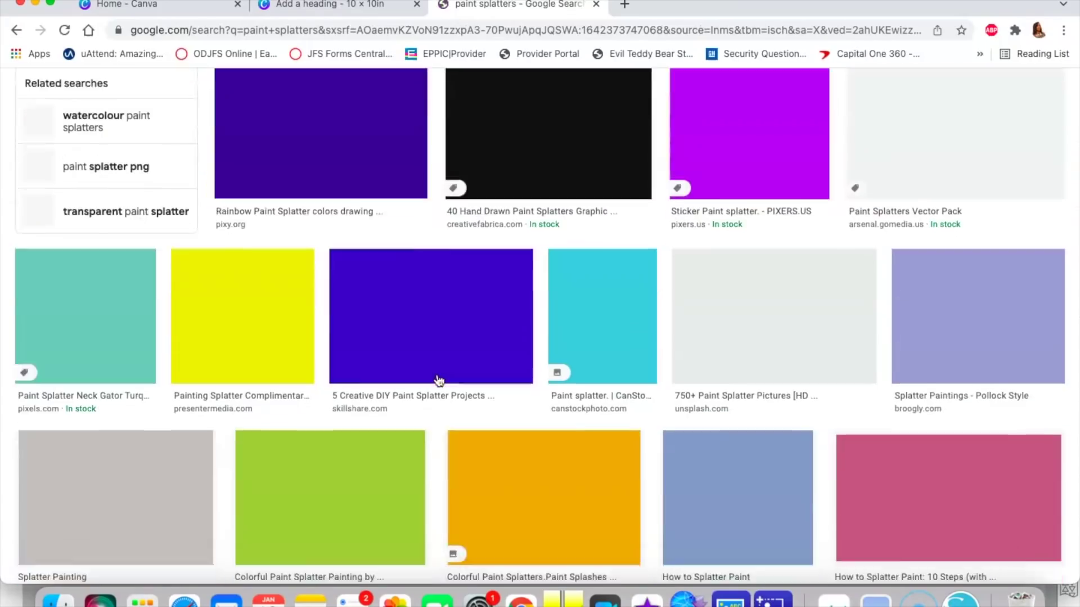
pyautogui.scroll(-10, 439, 381)
pyautogui.scroll(3, 439, 381)
pyautogui.scroll(10, 439, 381)
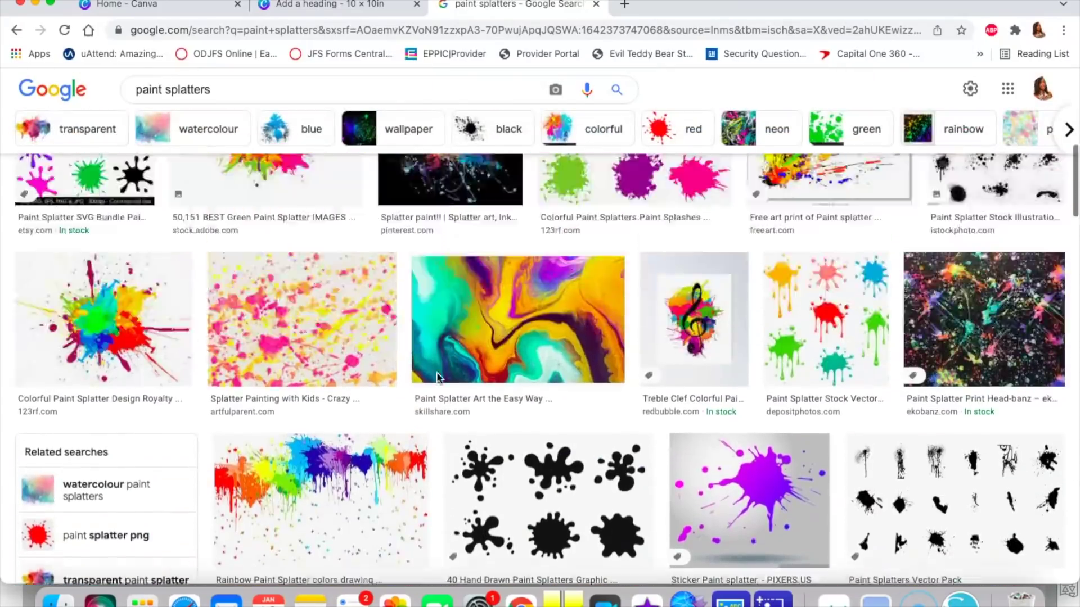
pyautogui.scroll(10, 438, 377)
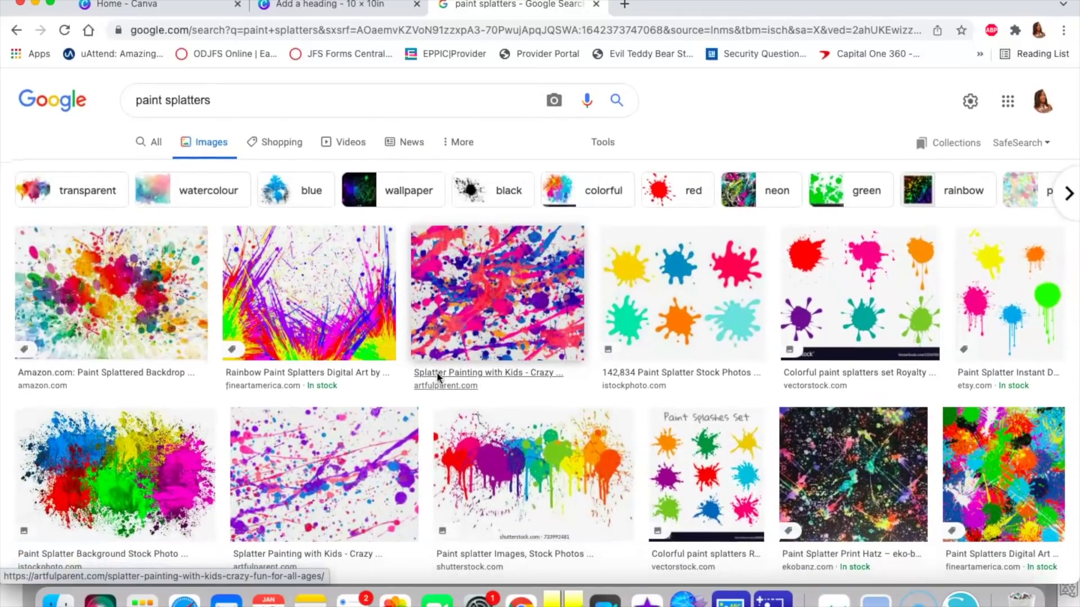
pyautogui.scroll(-15, 436, 372)
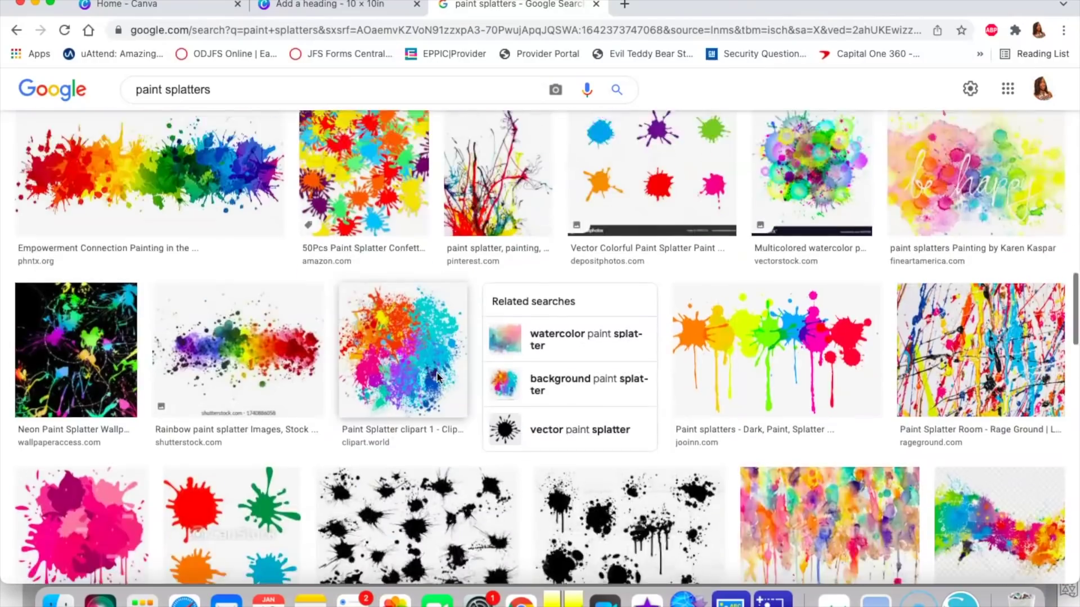
pyautogui.scroll(-15, 438, 377)
pyautogui.scroll(-8, 437, 378)
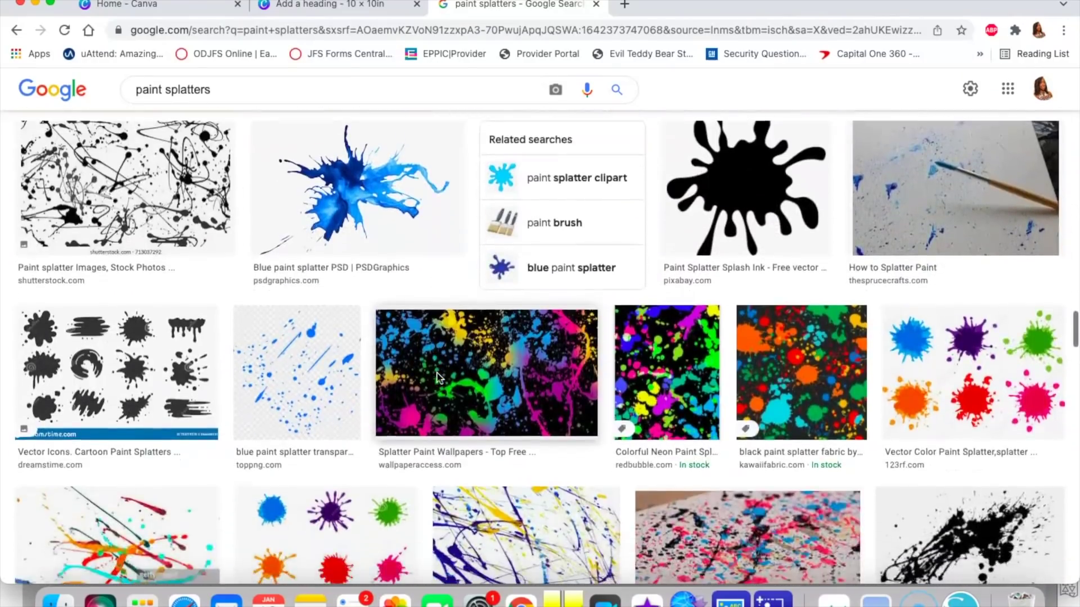
pyautogui.scroll(-15, 438, 377)
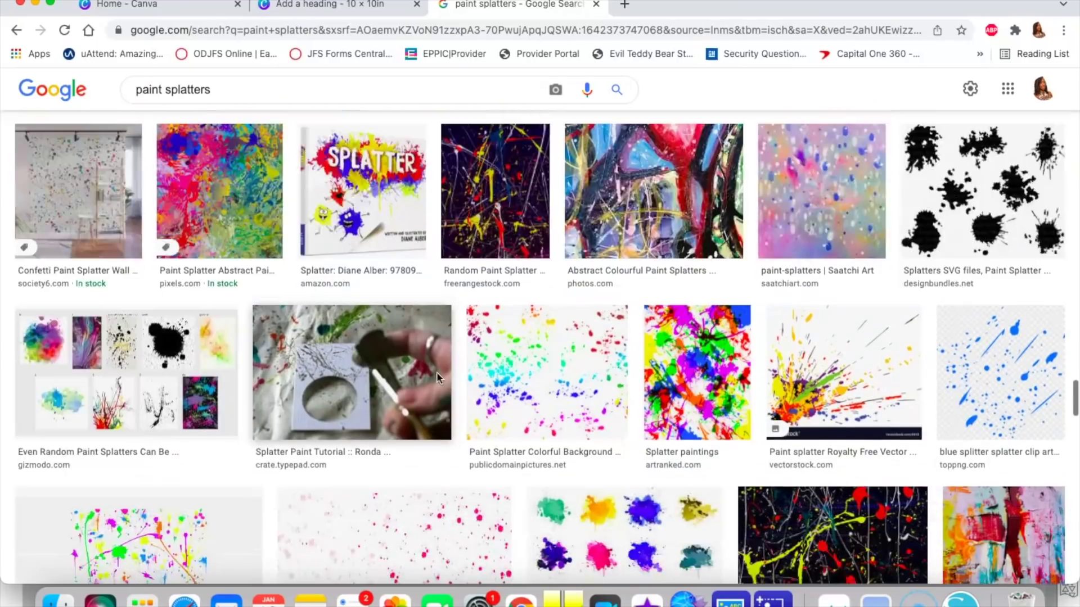
pyautogui.scroll(-15, 437, 377)
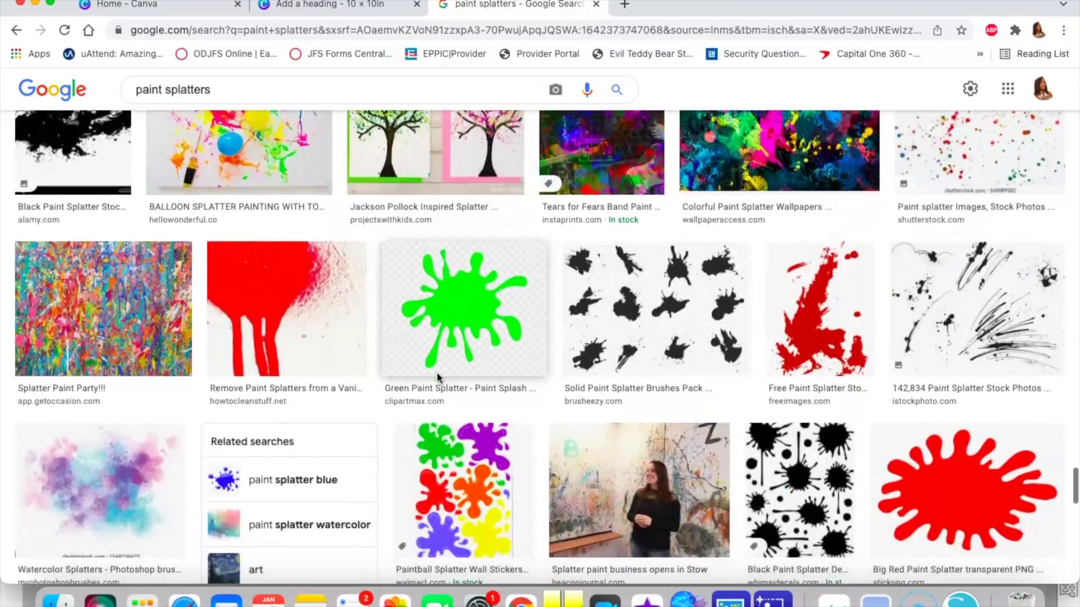
pyautogui.scroll(-10, 436, 372)
pyautogui.scroll(-10, 436, 372)
pyautogui.scroll(-20, 436, 372)
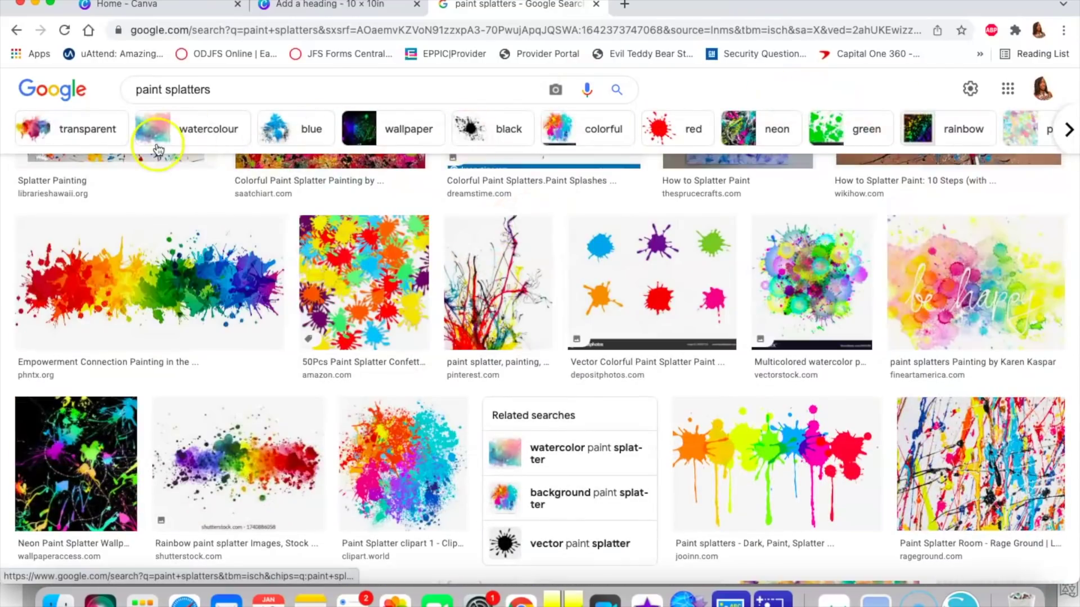
# Filter the paint splatter image results to transparent ones and browse them for a usable splatter
pyautogui.click(85, 143)
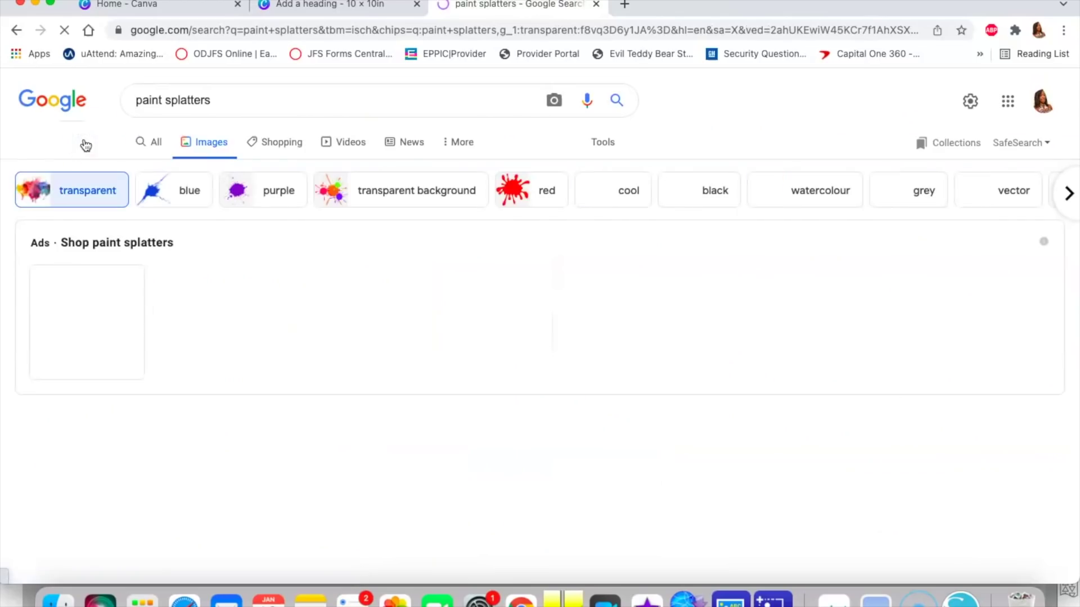
pyautogui.scroll(-8, 251, 248)
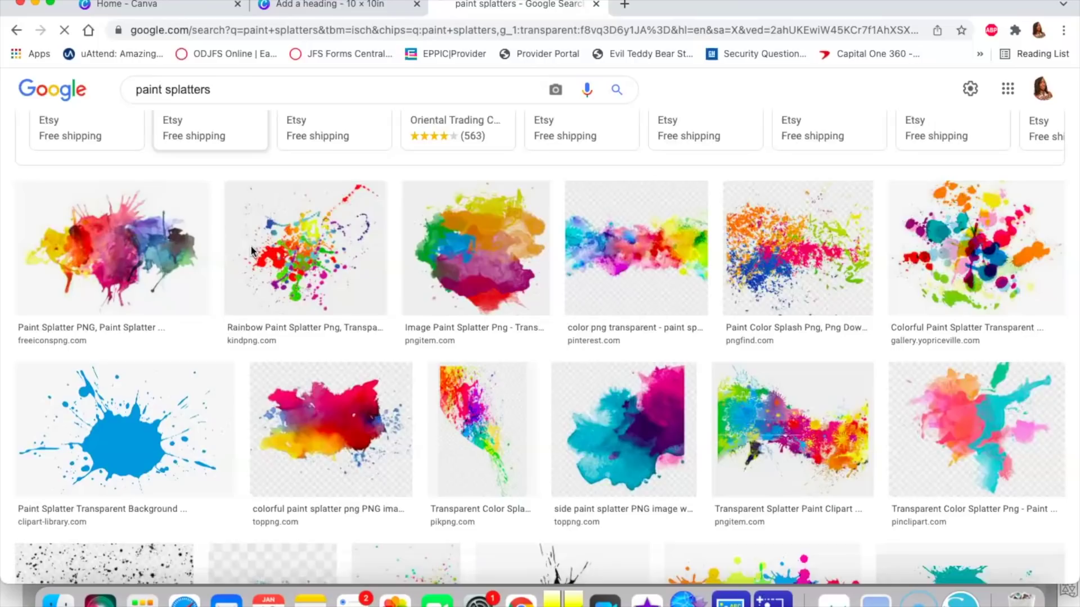
pyautogui.scroll(-6, 251, 250)
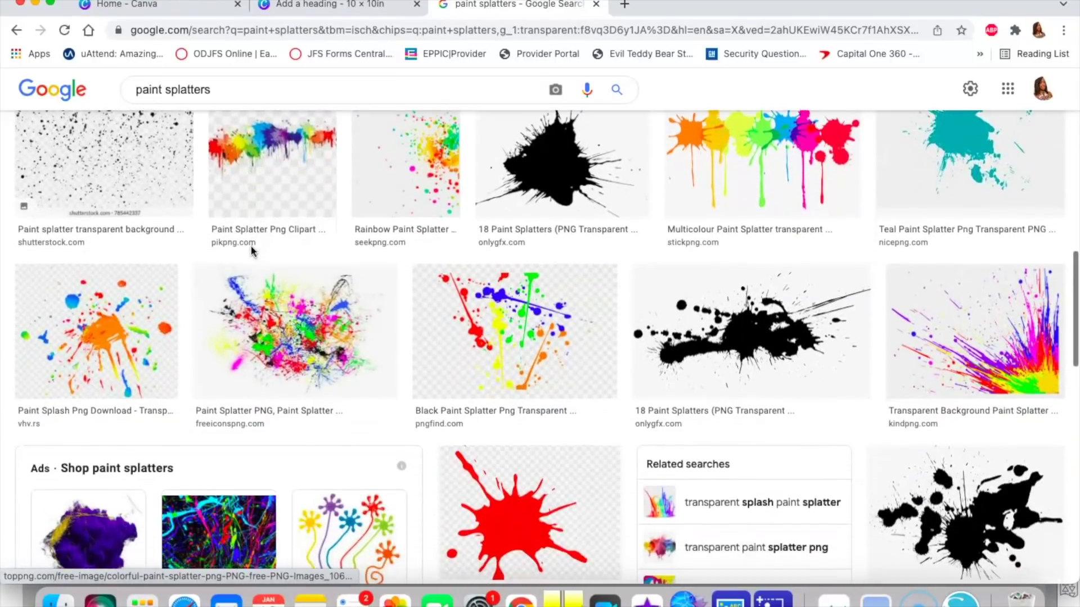
pyautogui.scroll(5, 251, 251)
# Preview the black splatter from OnlyGFX's "18 Paint Splatters (PNG Transparent)" and save its image to the Desktop as paint-splatter-3
pyautogui.click(551, 372)
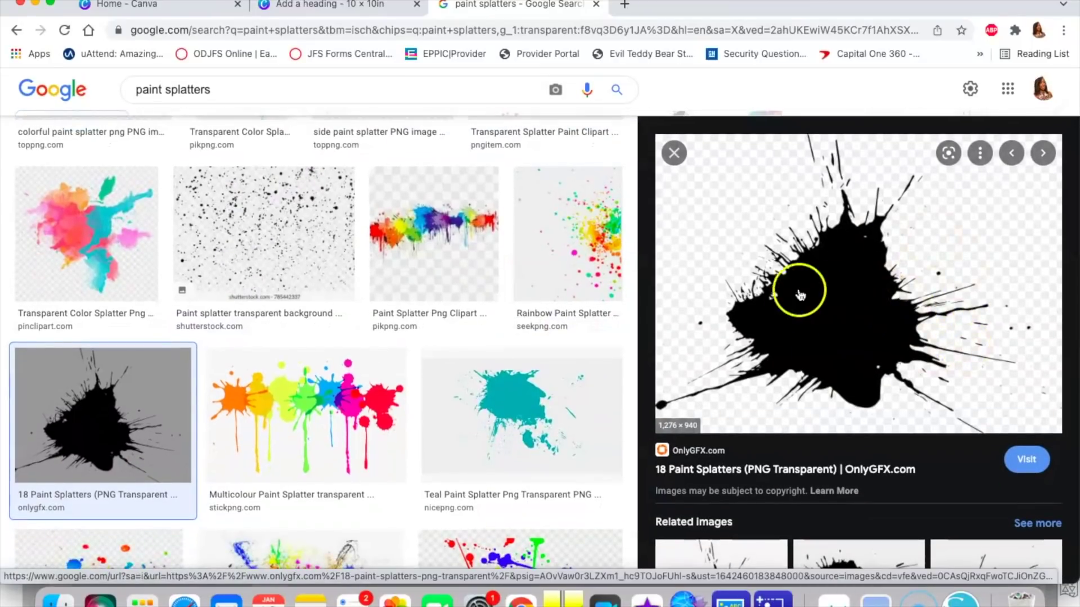
pyautogui.rightClick(816, 309)
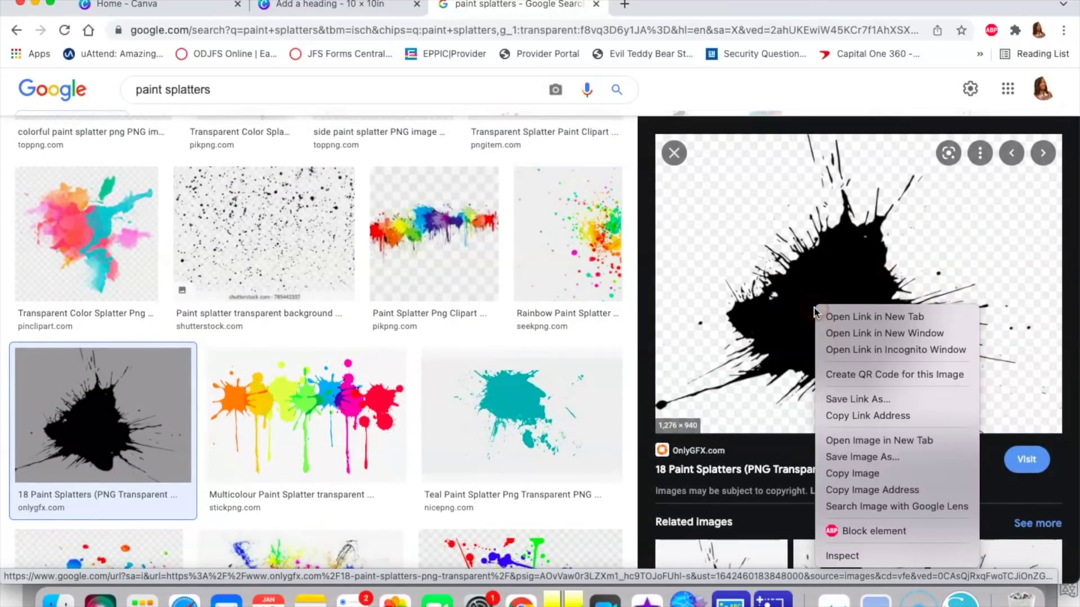
pyautogui.click(878, 458)
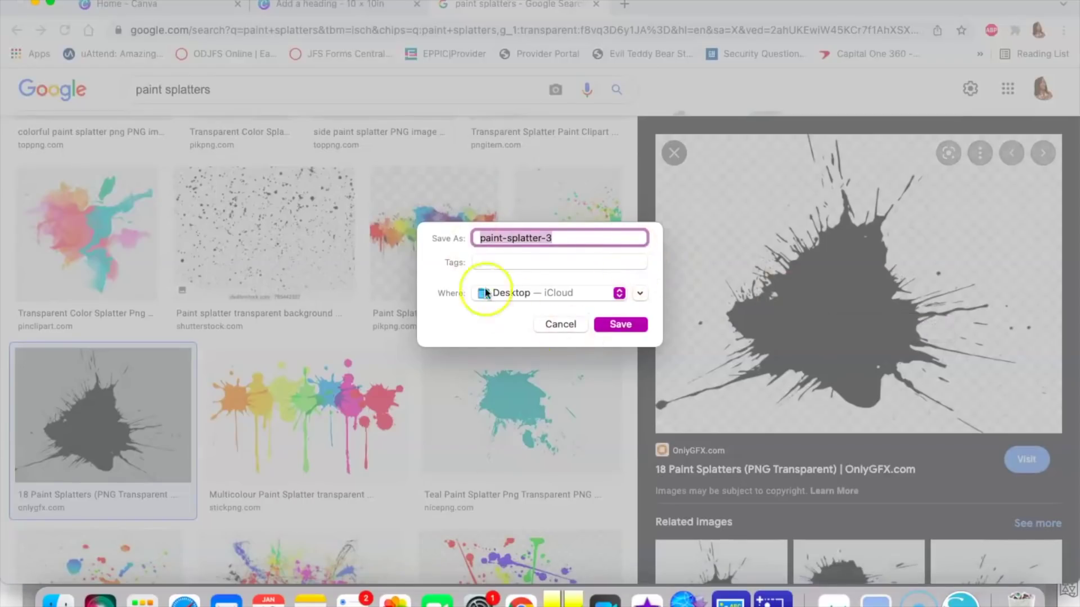
pyautogui.click(622, 325)
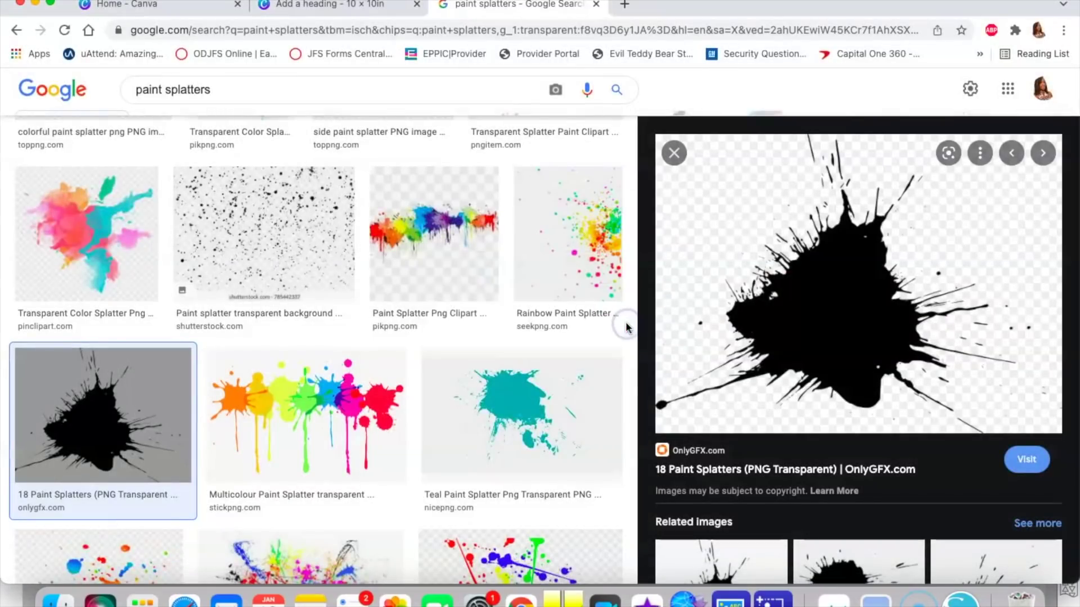
# Return to the Canva design and upload paint-splatter-3.png from the Desktop to its media
pyautogui.click(351, 8)
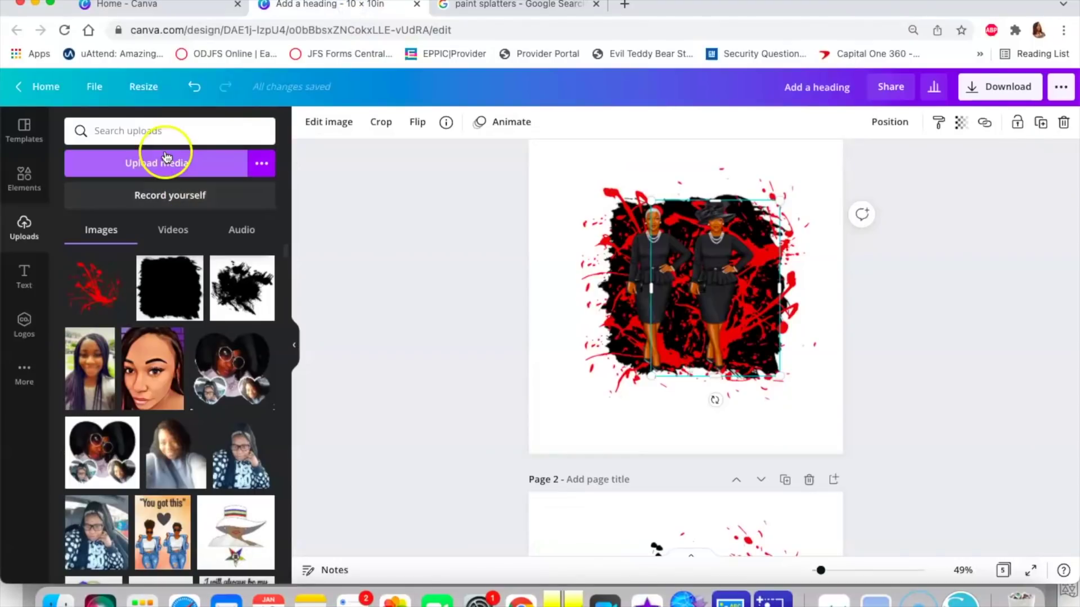
pyautogui.click(161, 169)
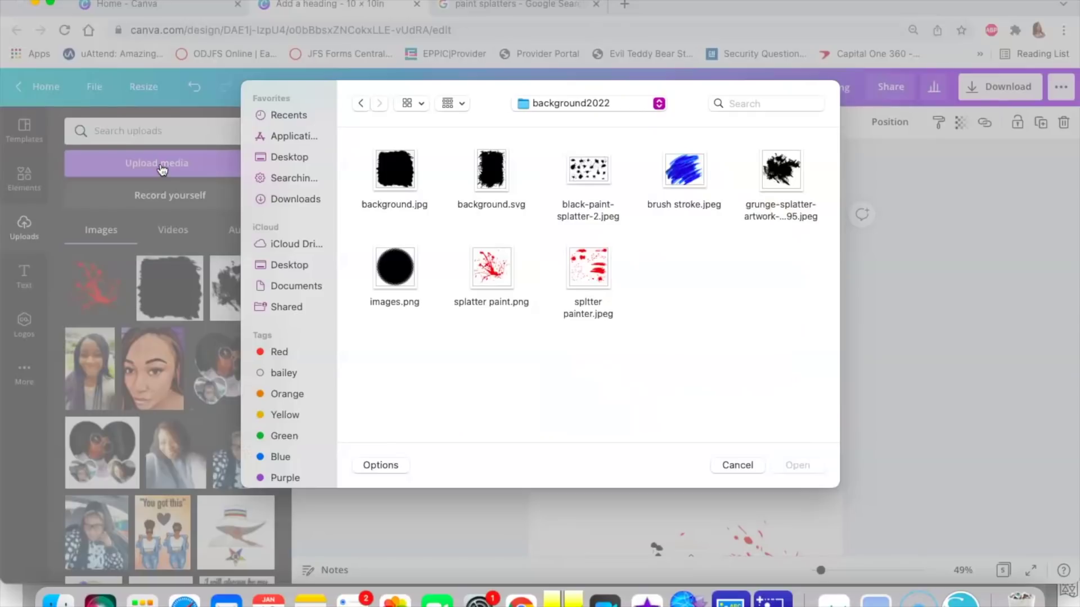
pyautogui.click(365, 153)
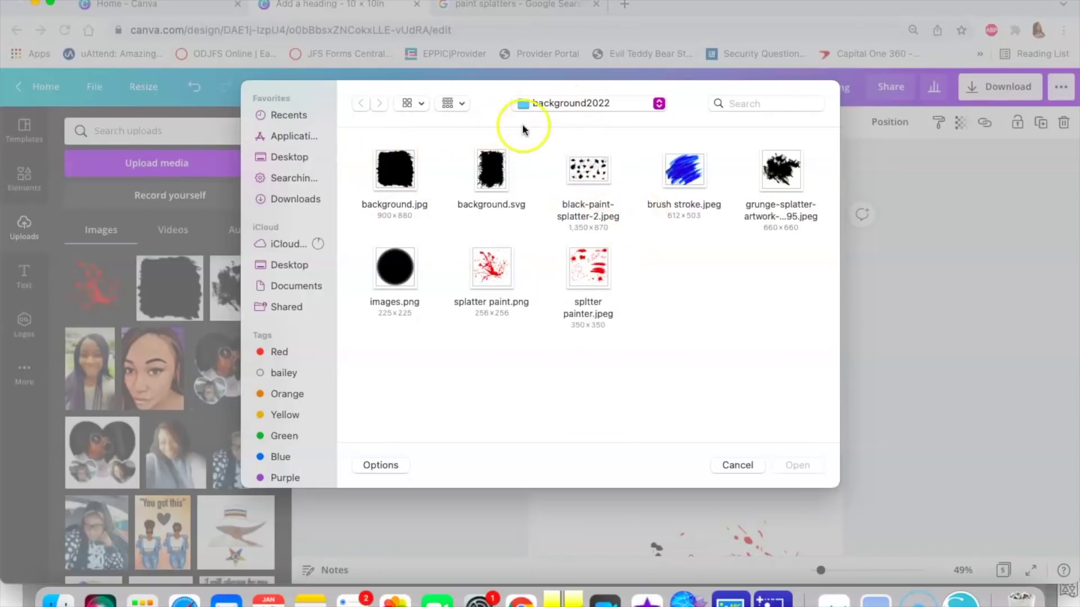
pyautogui.click(283, 156)
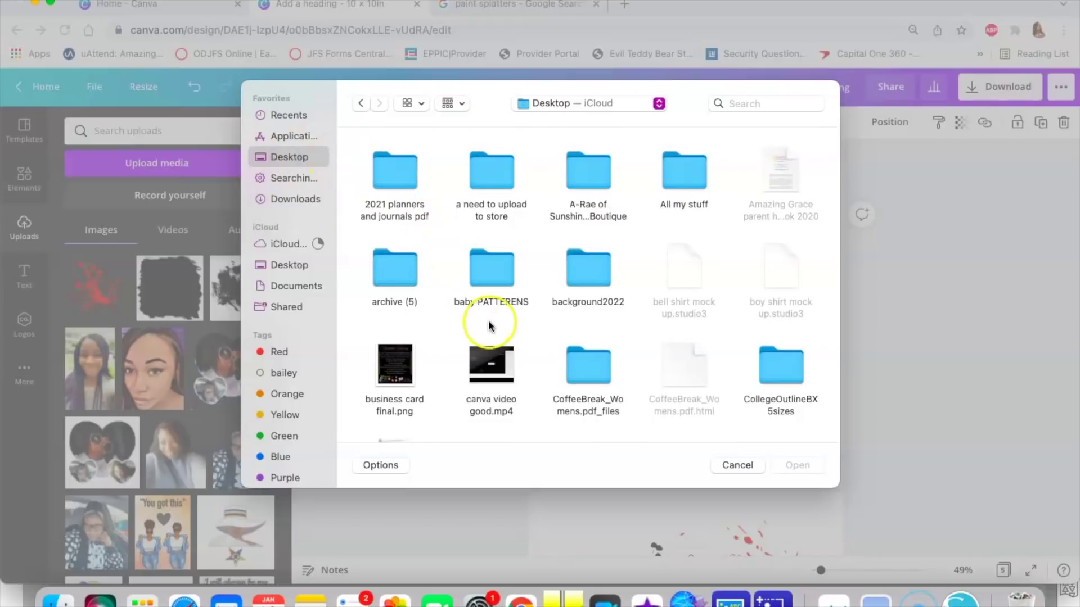
pyautogui.scroll(-5, 488, 319)
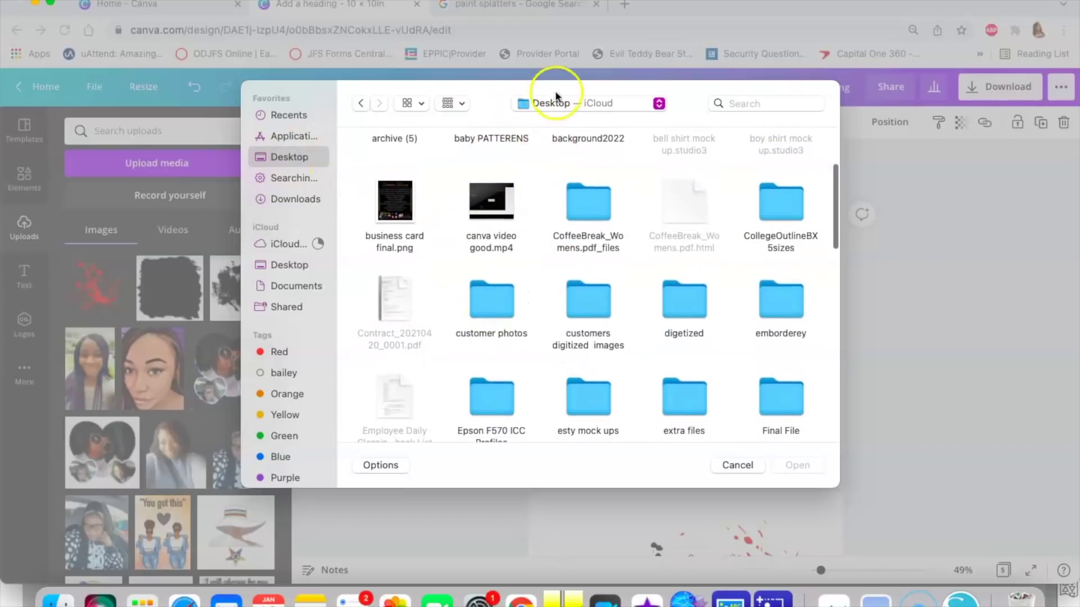
pyautogui.scroll(-3, 558, 338)
pyautogui.scroll(-4, 557, 338)
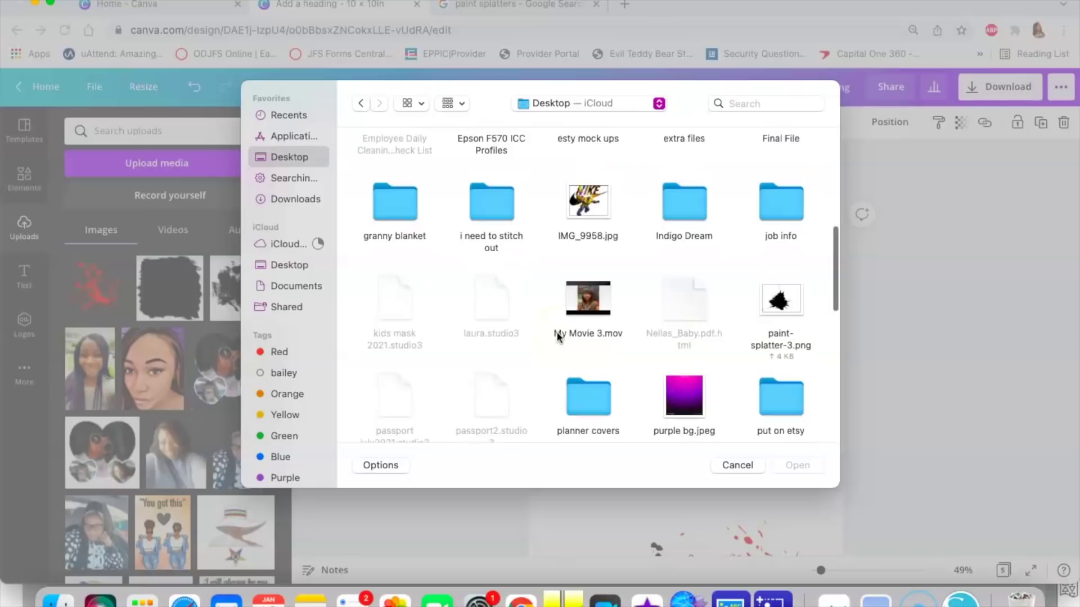
pyautogui.click(786, 260)
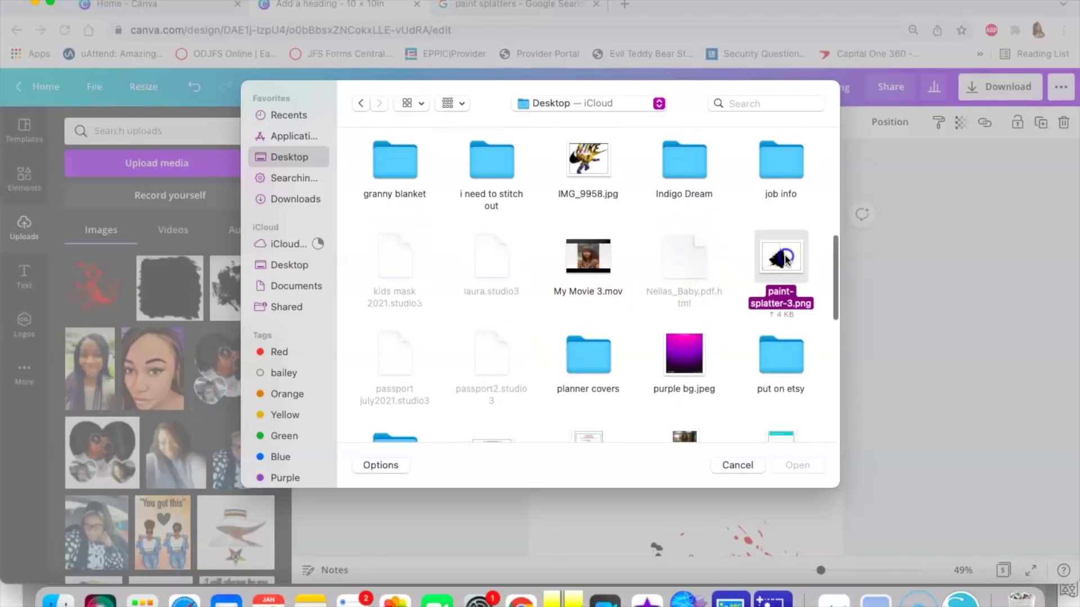
pyautogui.click(810, 467)
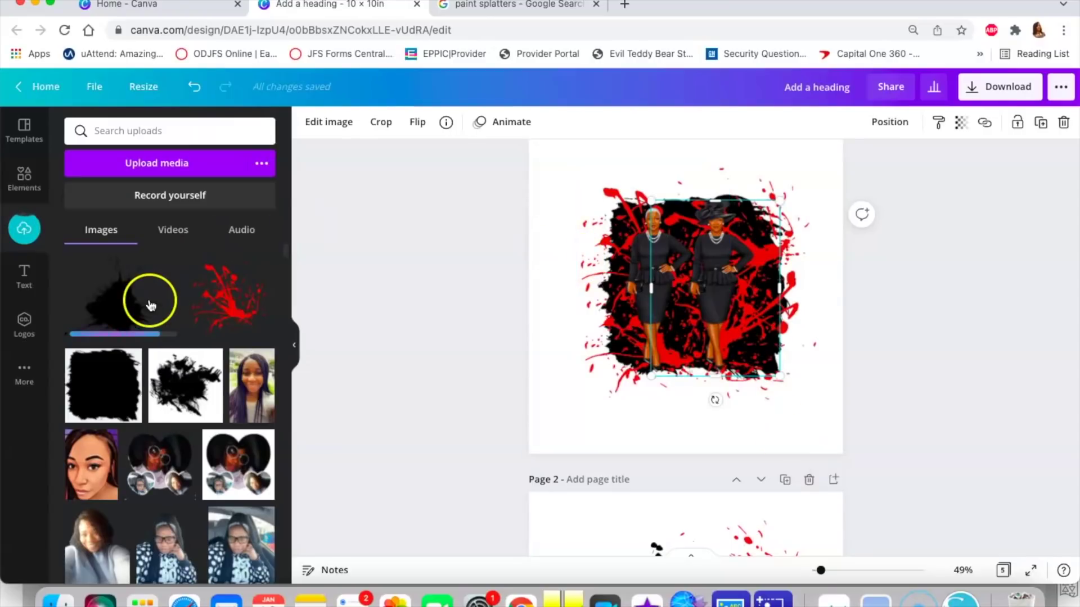
# Try the uploaded black splatter on page 1 near its lower-left corner, and remove it from the page
pyautogui.click(118, 309)
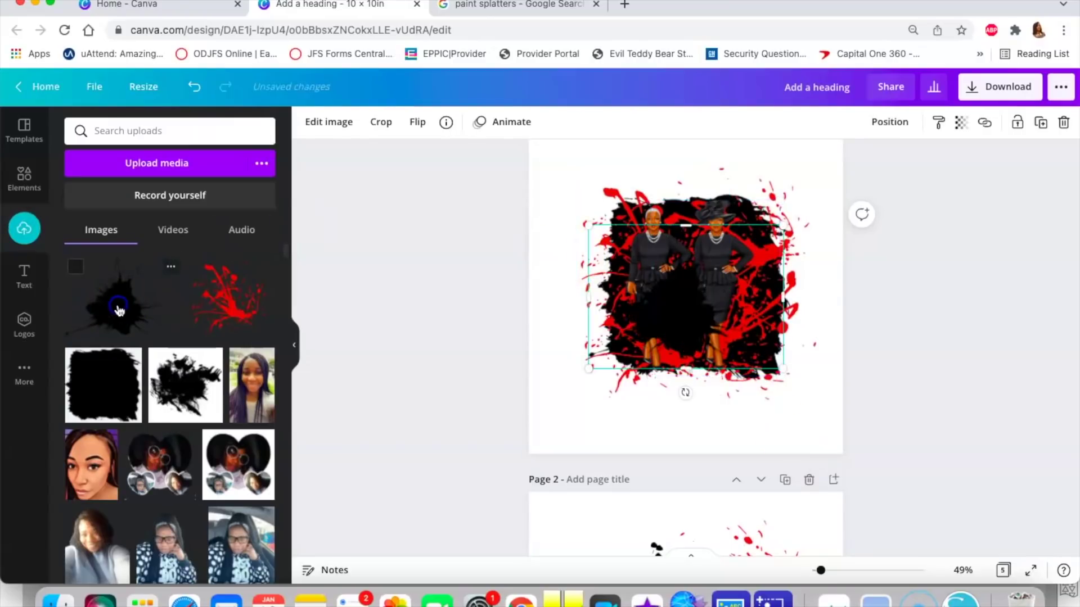
pyautogui.moveTo(632, 322); pyautogui.dragTo(593, 383)
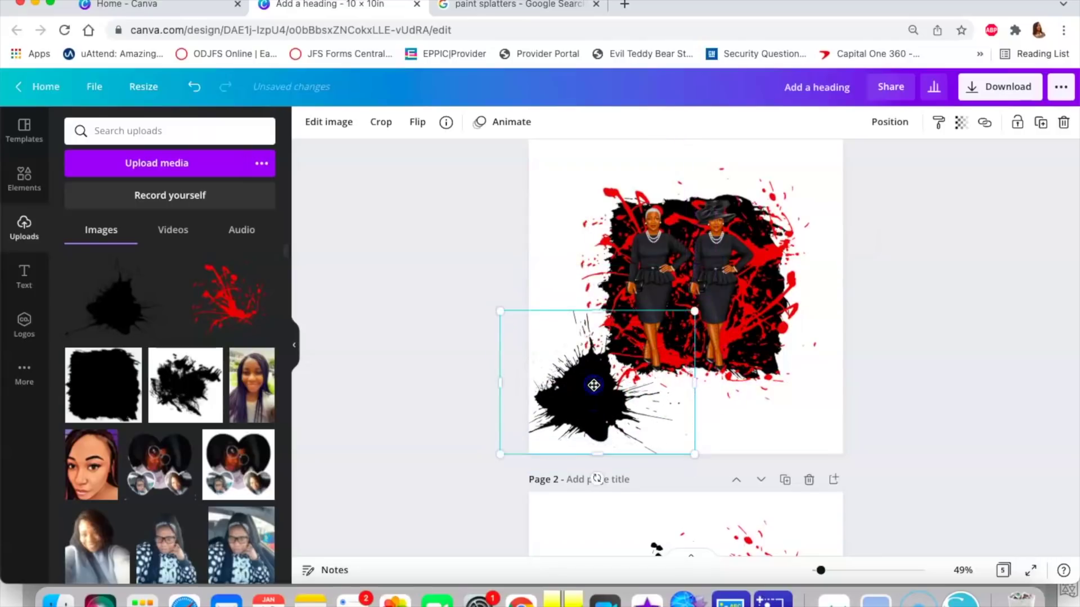
pyautogui.press('Delete')
# Review the red "Devastating Diva 1913" 2022 Journal design on page 5 and the pink-and-black splatter design above it
pyautogui.scroll(-20, 691, 304)
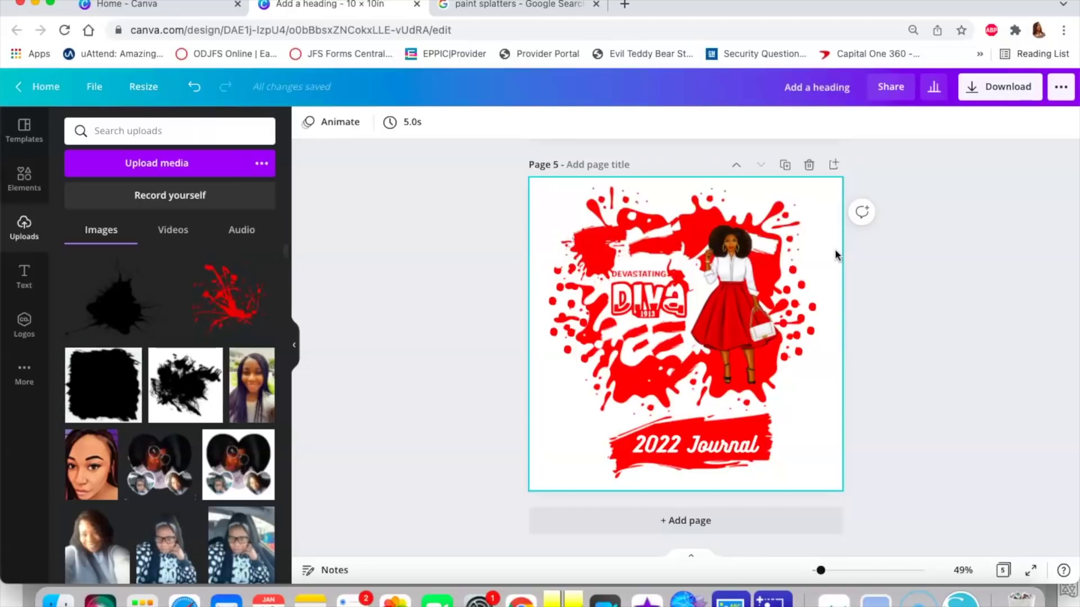
pyautogui.click(689, 363)
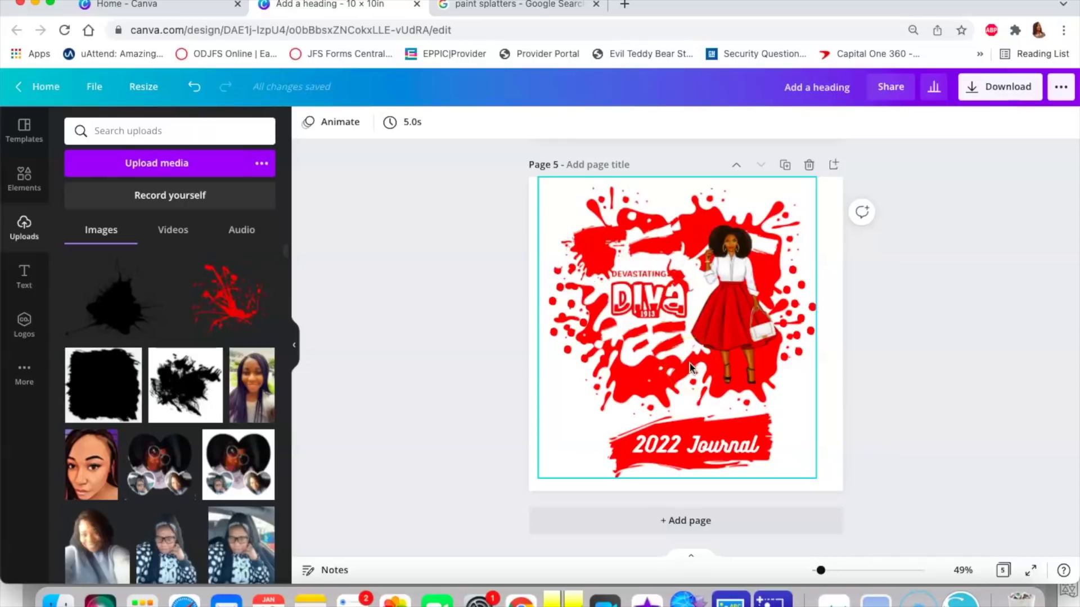
pyautogui.scroll(2, 666, 256)
pyautogui.scroll(-2, 666, 260)
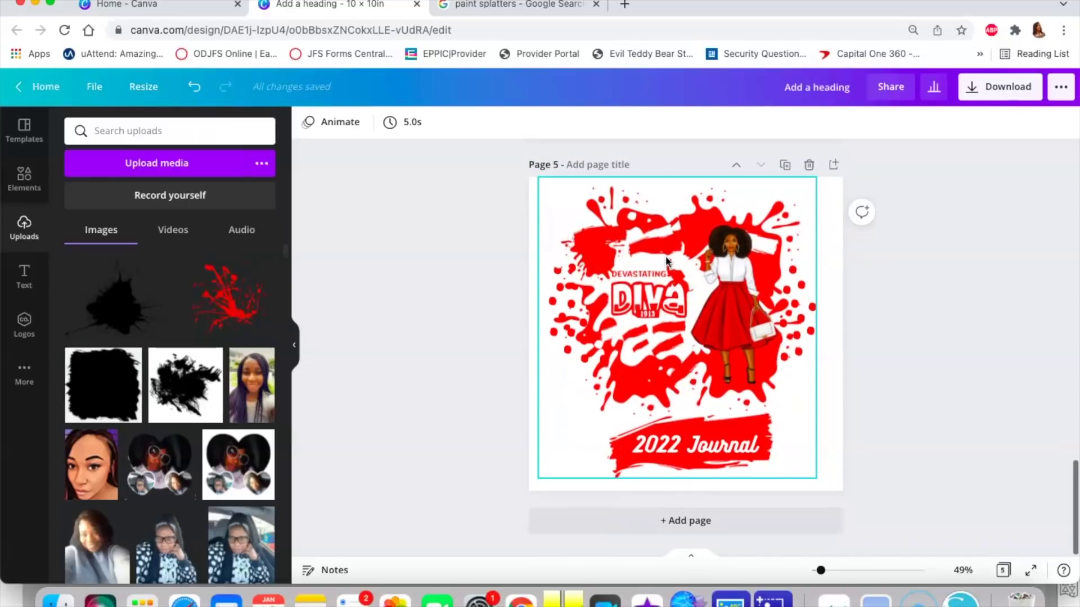
pyautogui.scroll(4, 666, 259)
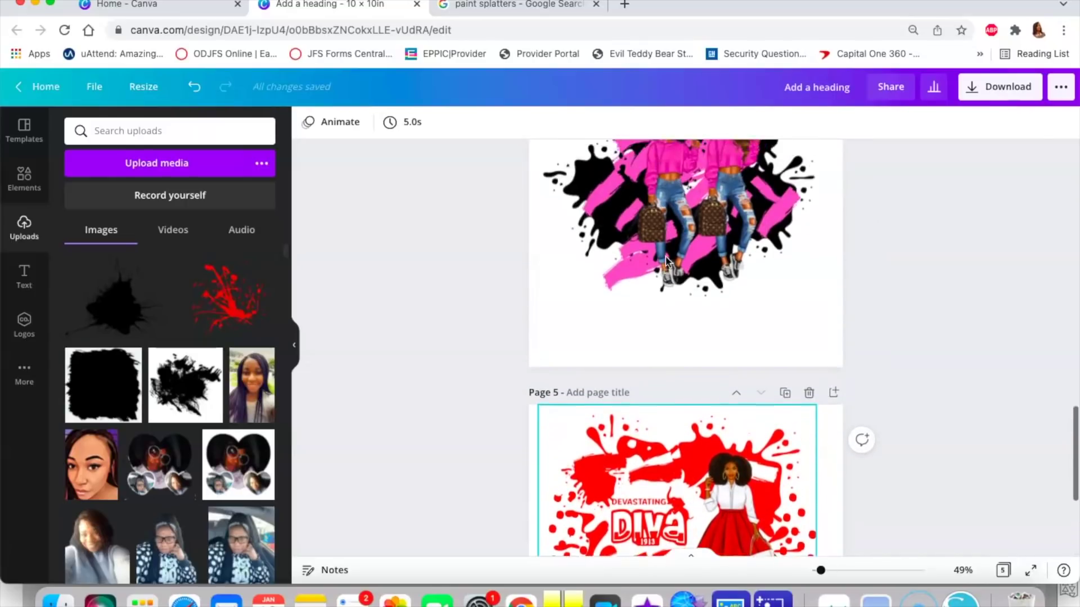
pyautogui.scroll(-4, 666, 259)
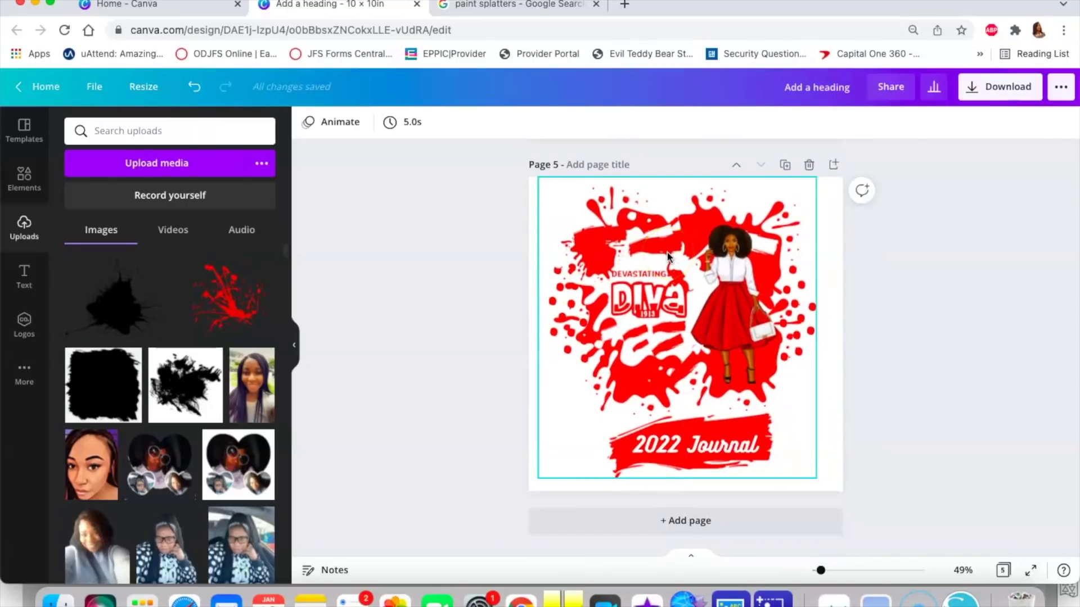